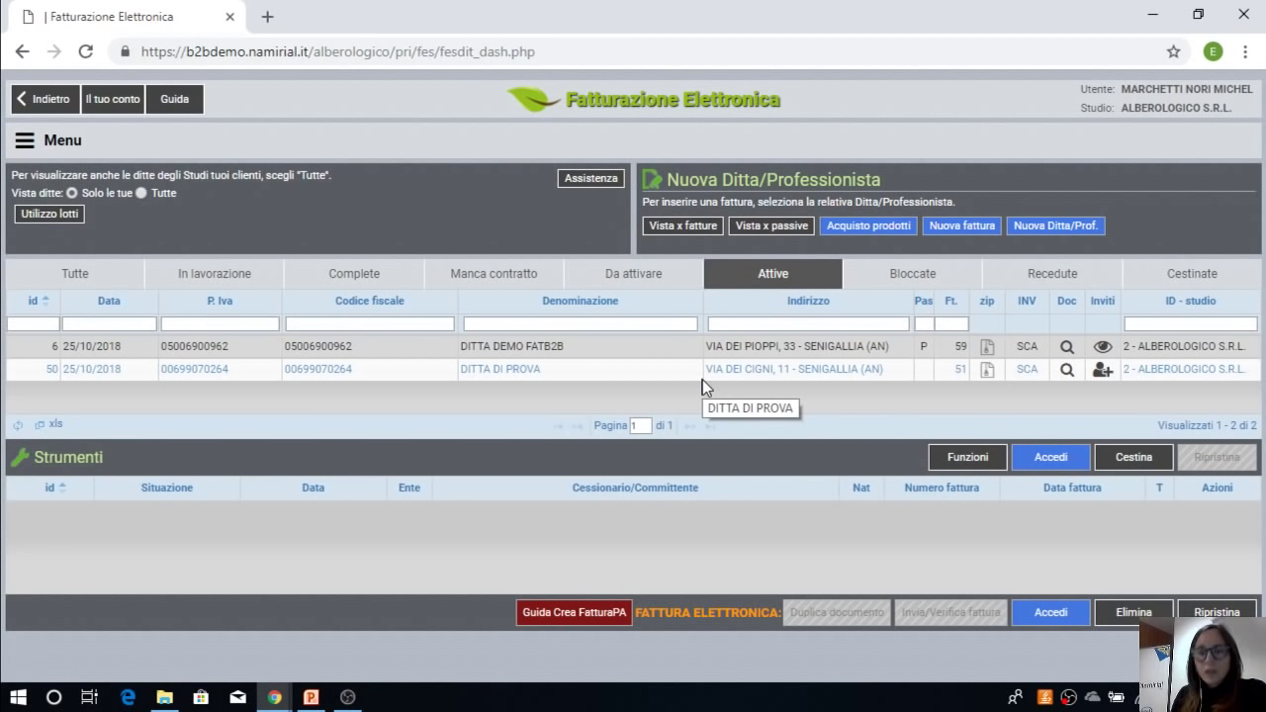
Step: Select DITTA DI PROVA in the Attive list to show its invoices sent to SDI
left_click(524, 369)
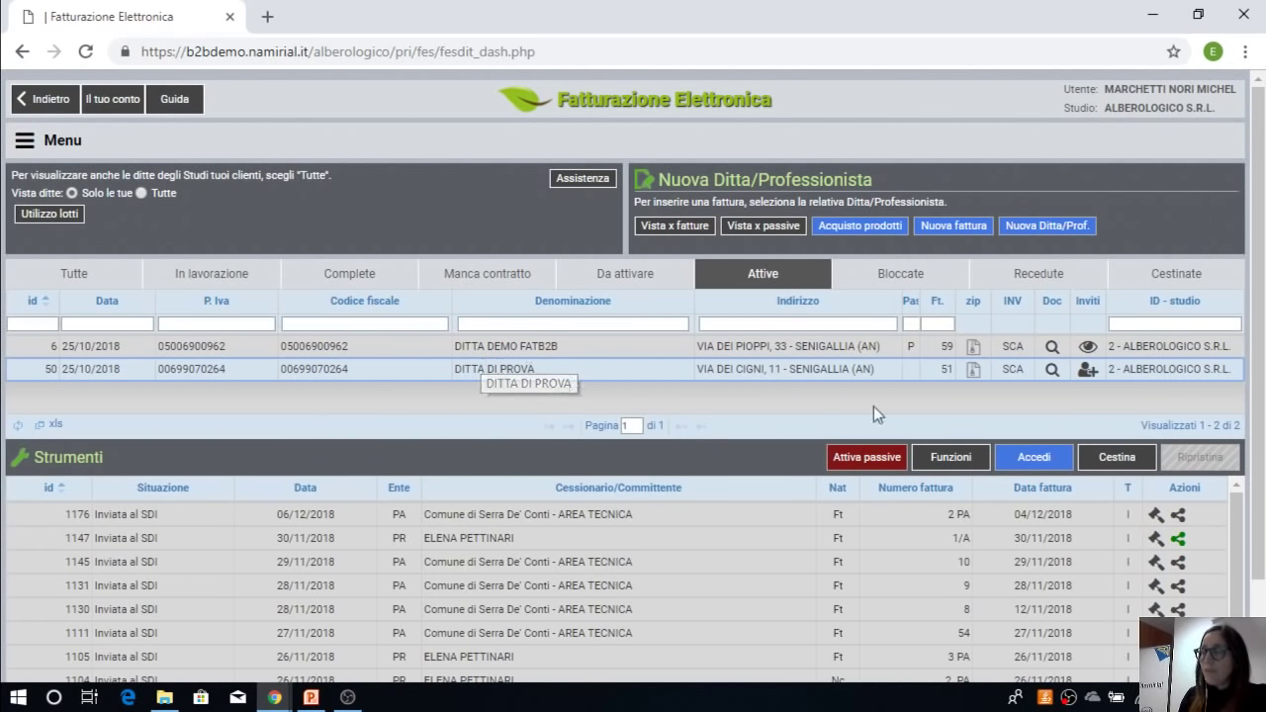
Step: Start a new invoice for DITTA DI PROVA with Nuova fattura
left_click(956, 226)
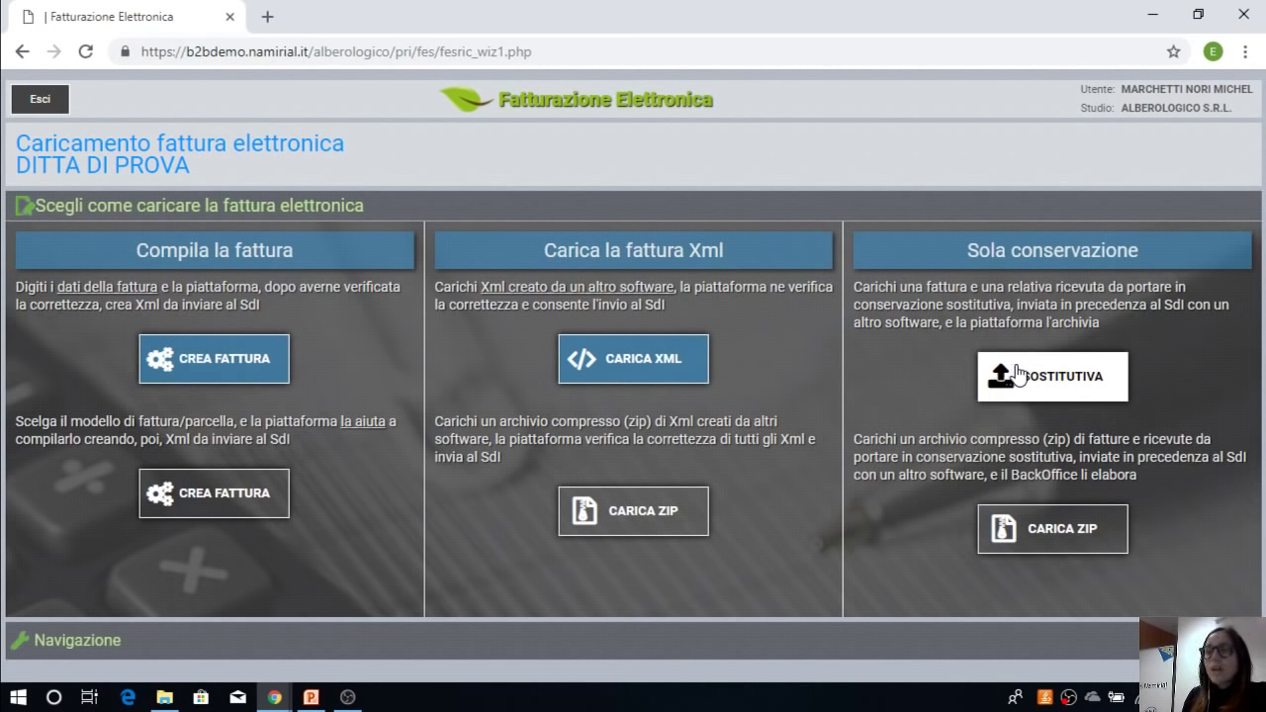
Step: Choose CREA FATTURA under Compila la fattura to open the manual invoice form
left_click(227, 372)
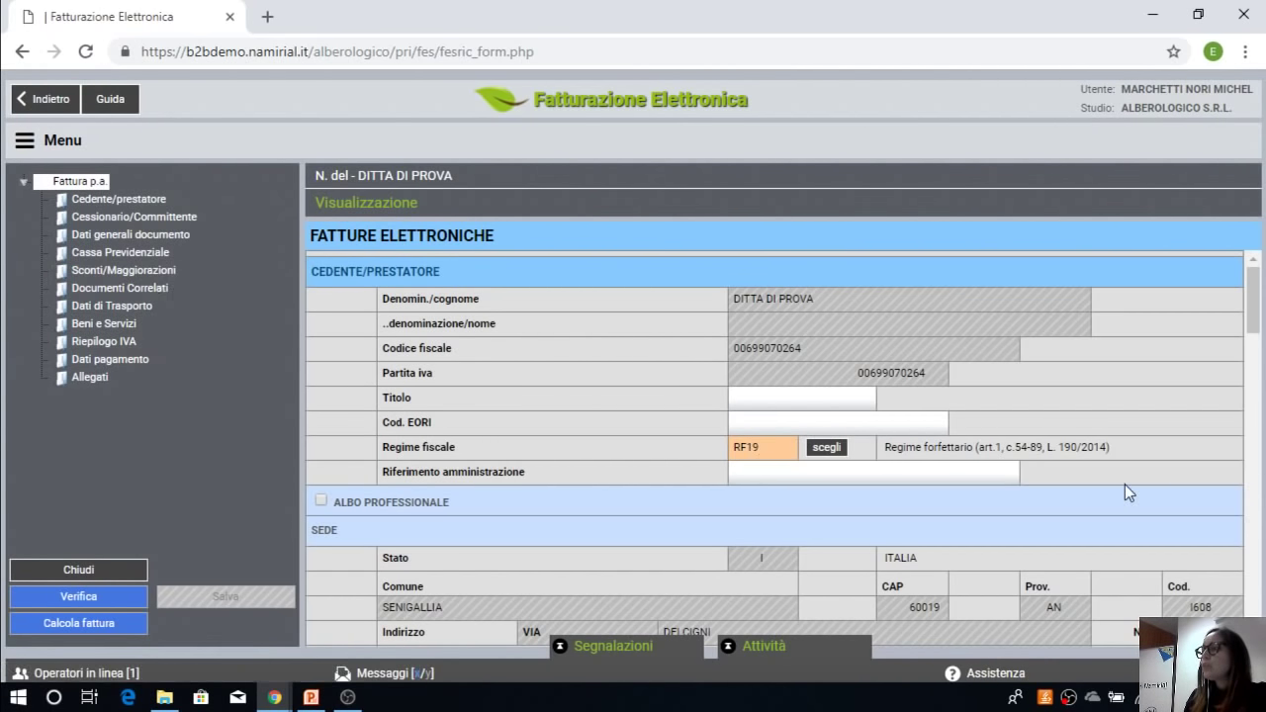
Step: Replace the seller's Regime fiscale RF19 with RF01 Ordinario from the Regimi Fiscali list
scroll(1125, 484, "down", 1)
scroll(1124, 491, "up", 1)
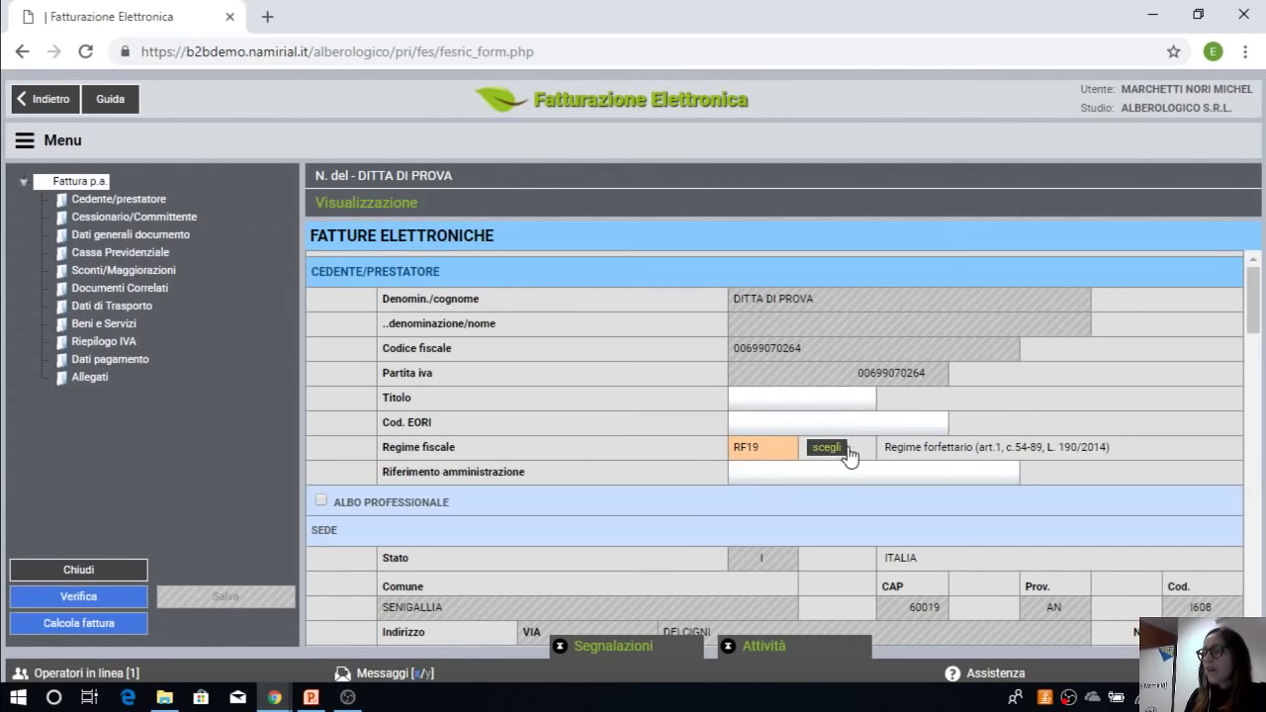
scroll(855, 451, "down", 1)
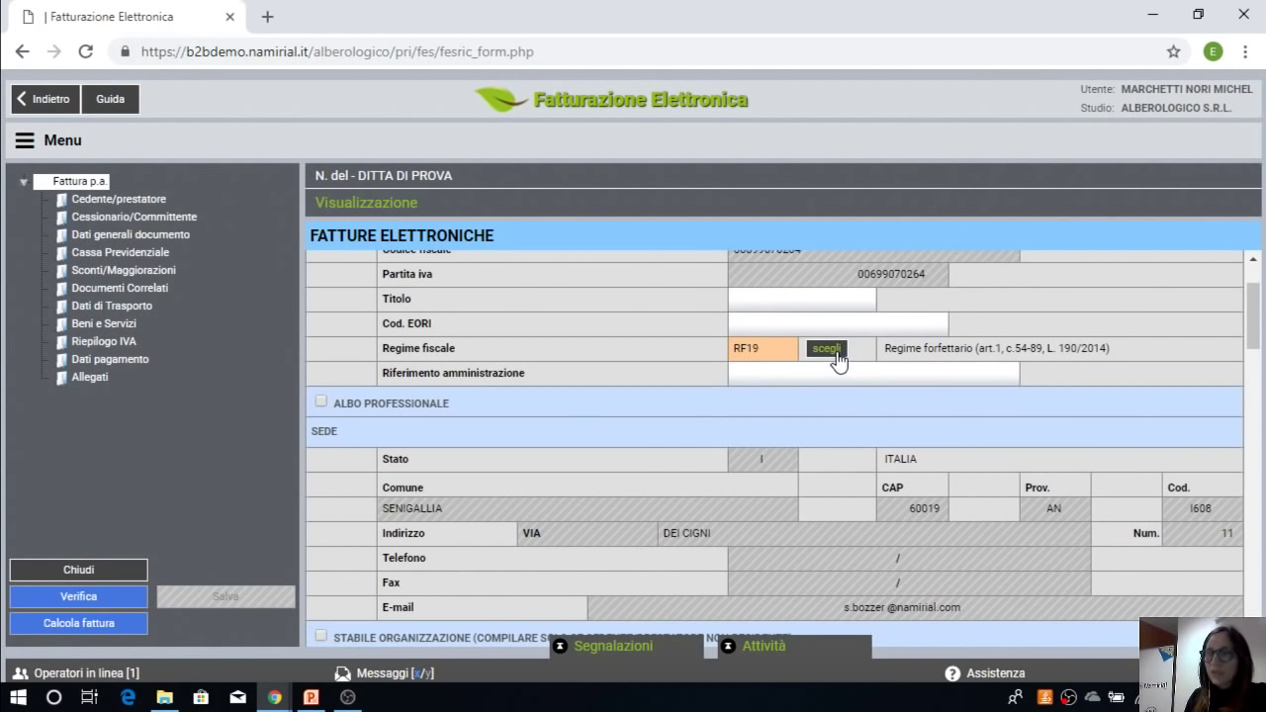
left_click(838, 358)
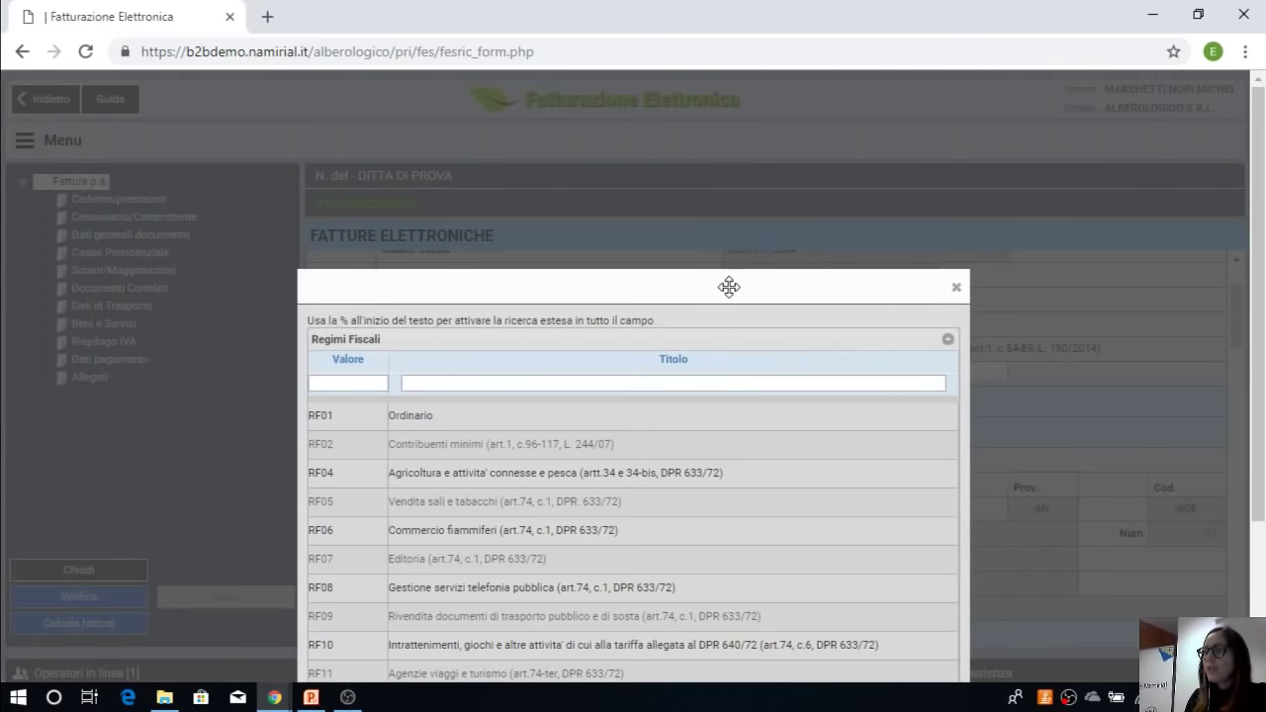
left_click_drag(726, 286, 734, 40)
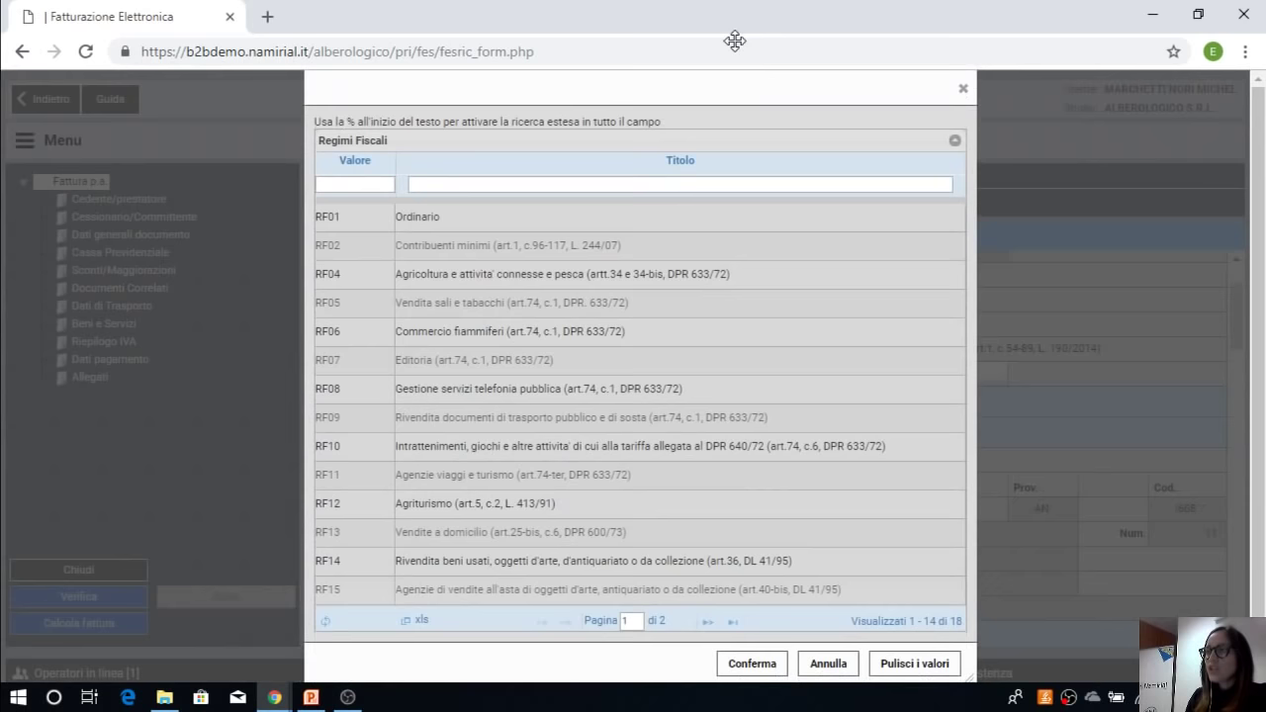
left_click(963, 91)
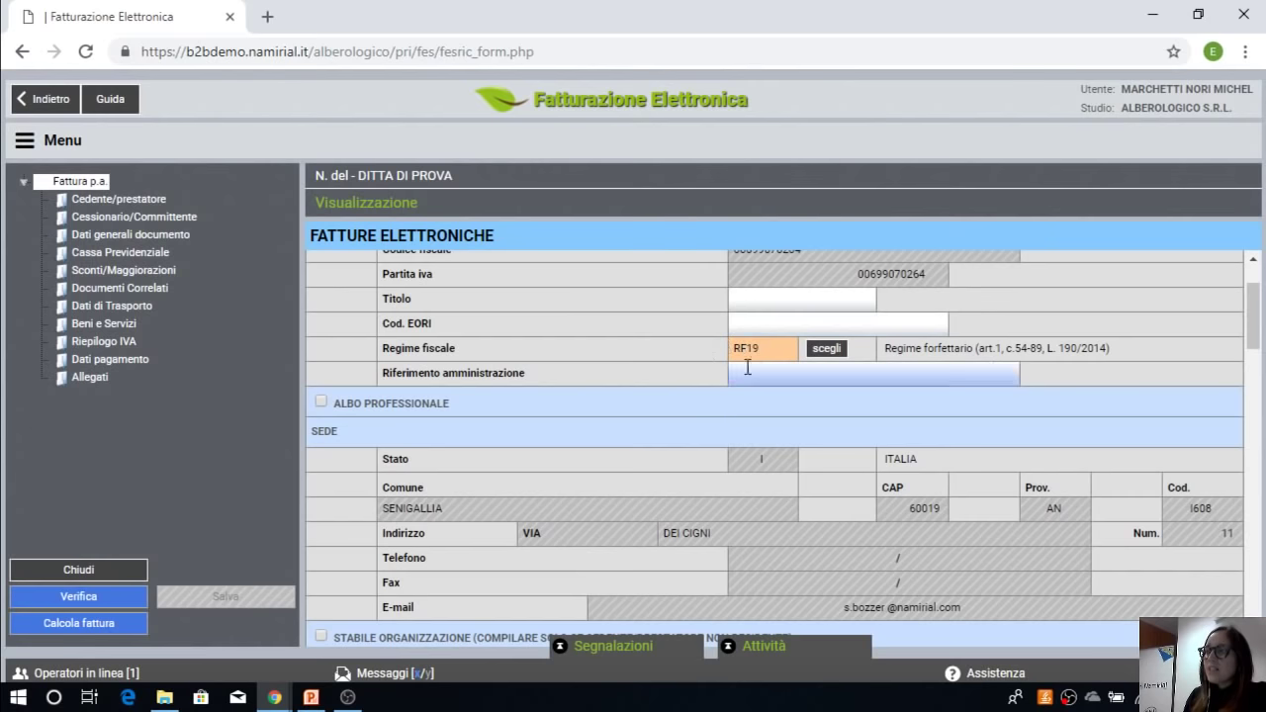
scroll(767, 327, "down", 3)
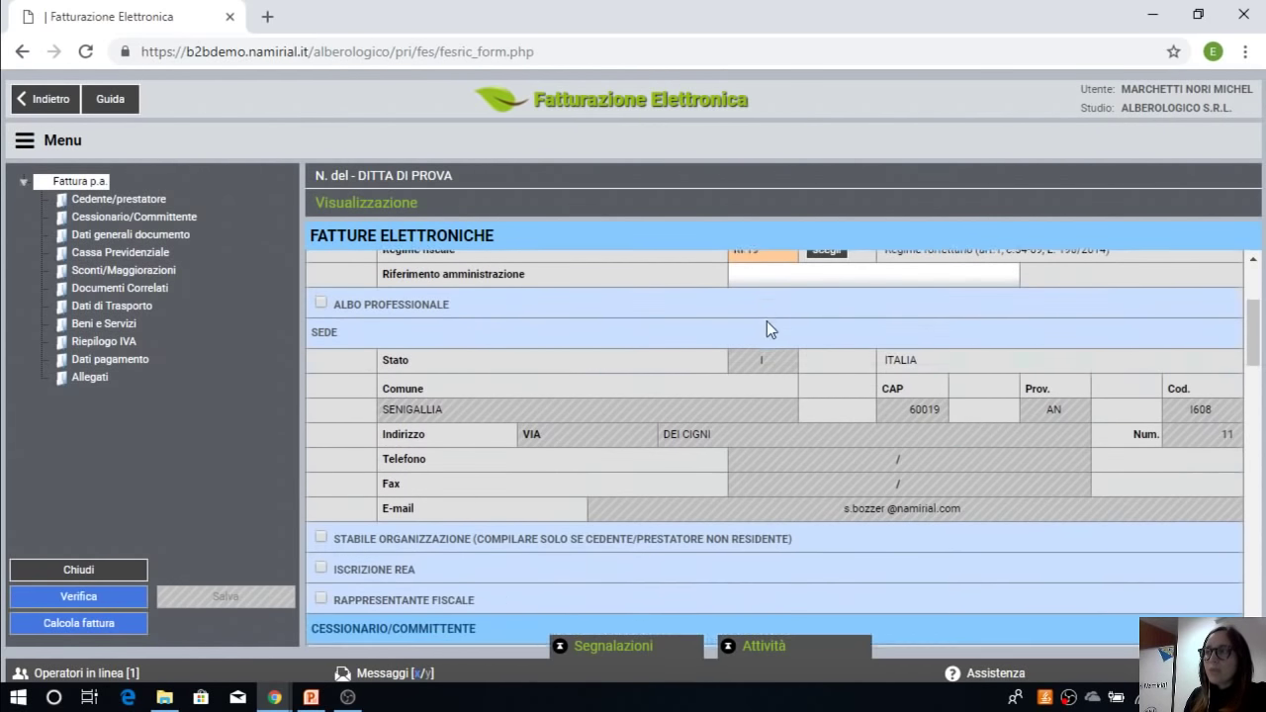
scroll(767, 321, "down", 8)
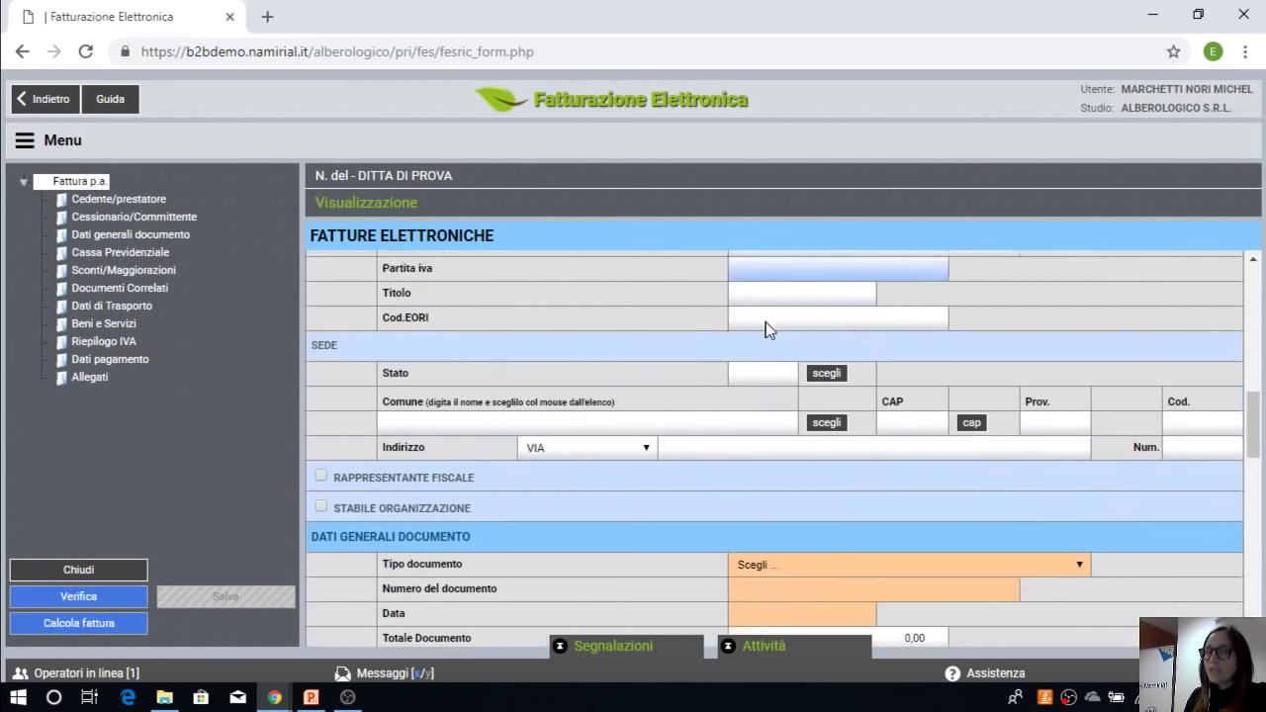
scroll(766, 326, "up", 10)
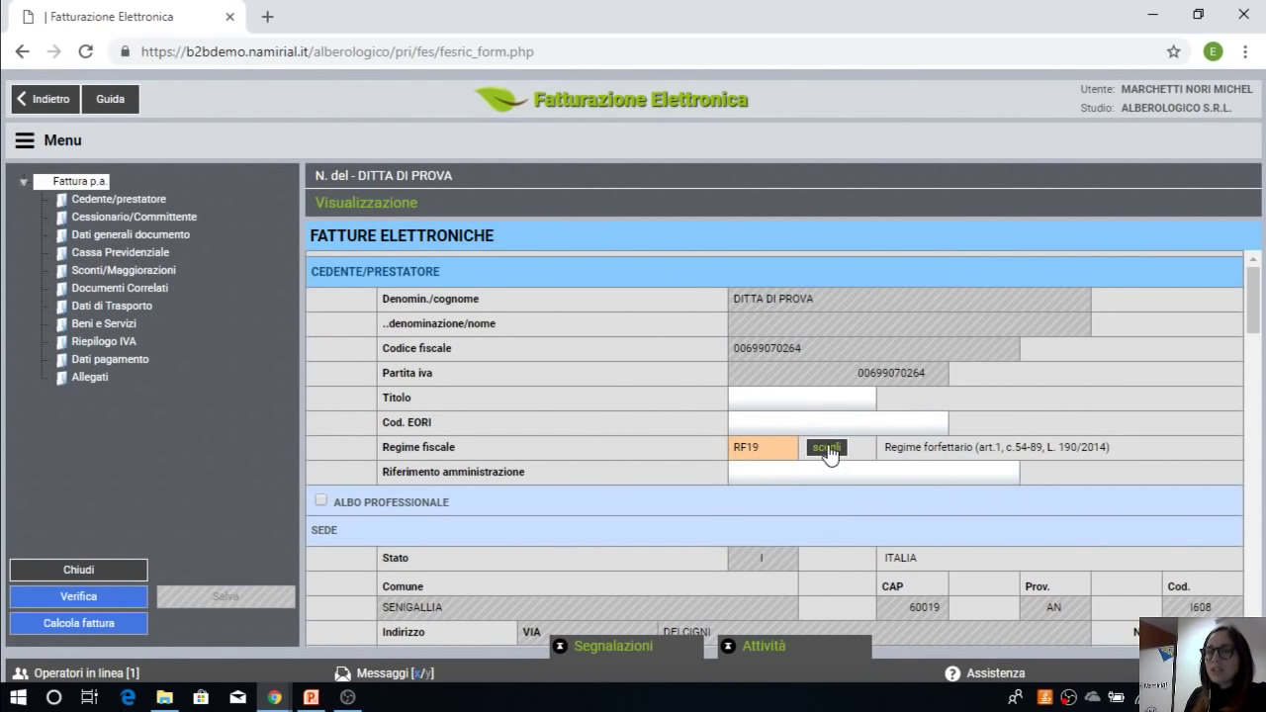
left_click(826, 448)
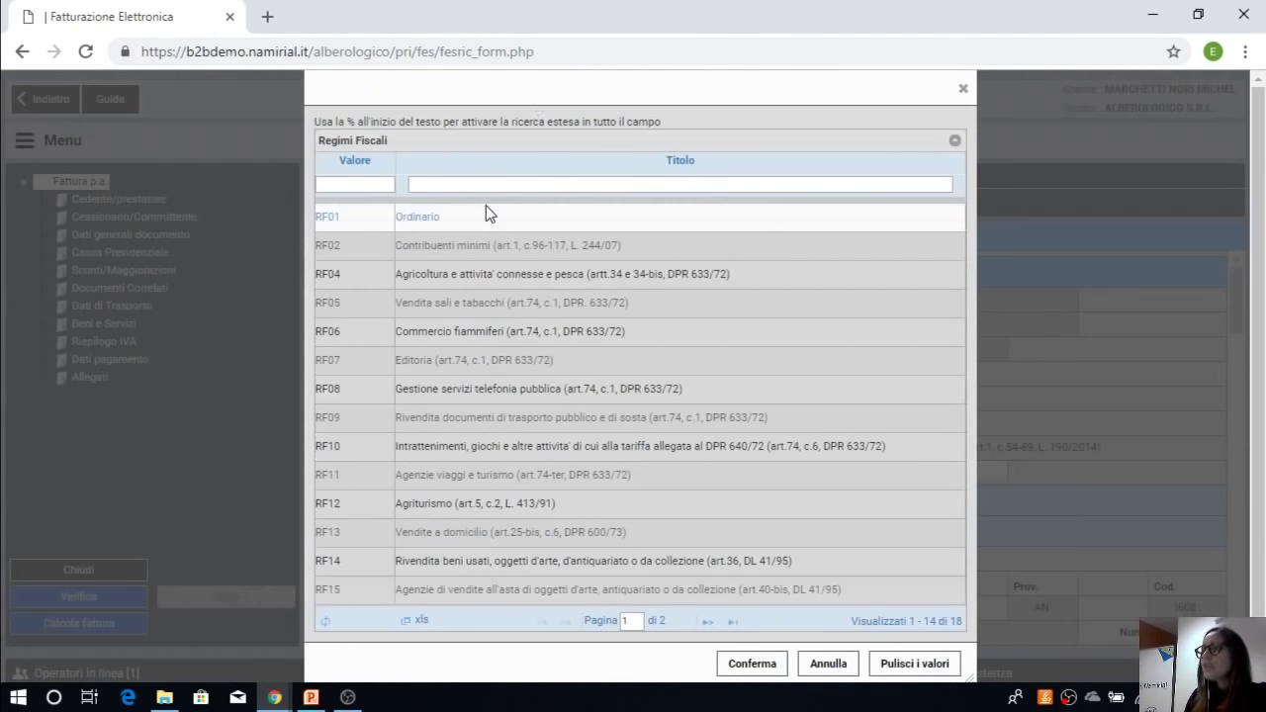
left_click_drag(597, 81, 646, 81)
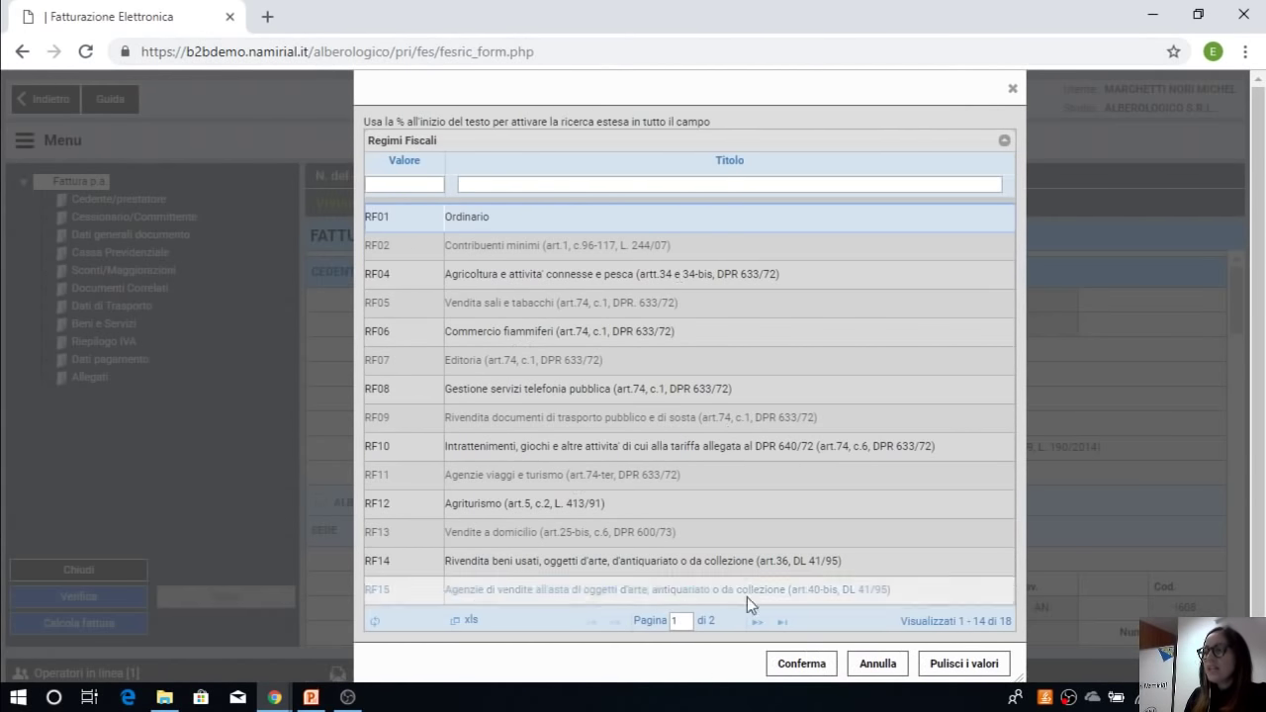
left_click(803, 665)
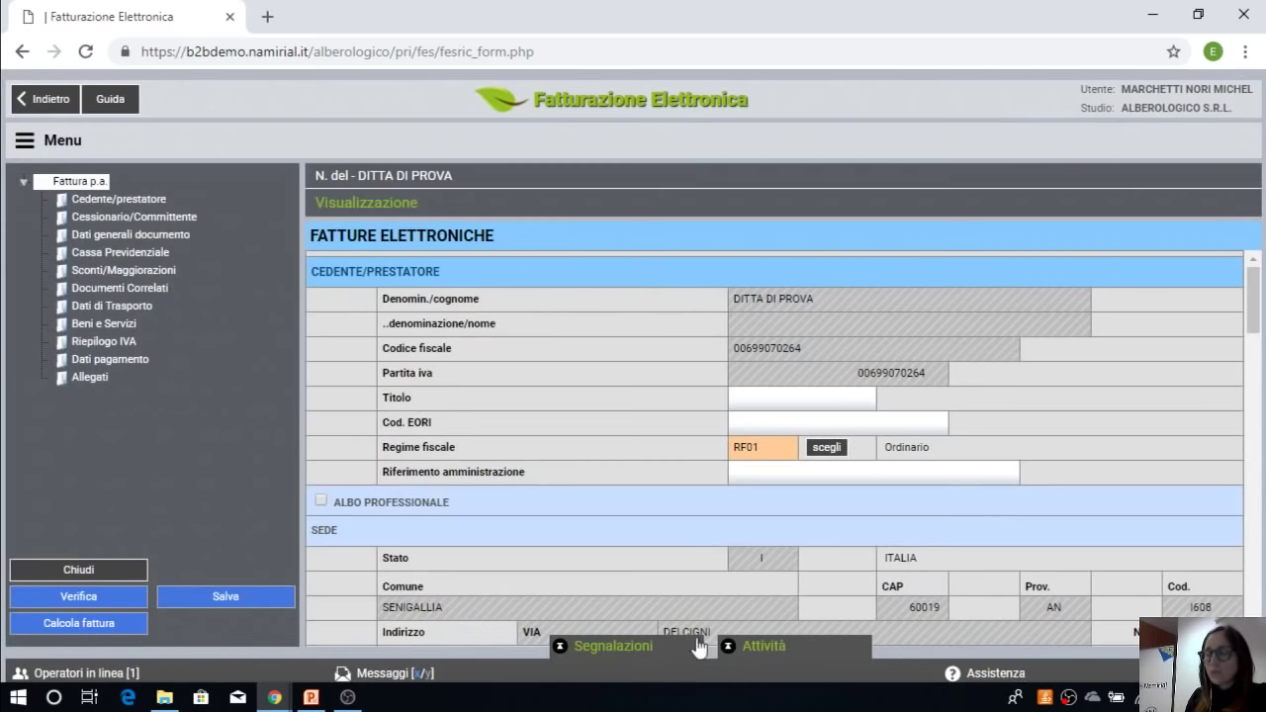
Step: Set the Cessionario/Committente P.A./Privato type to FPA12 - Pubblica Amministrazione
scroll(702, 597, "down", 1)
scroll(669, 588, "down", 2)
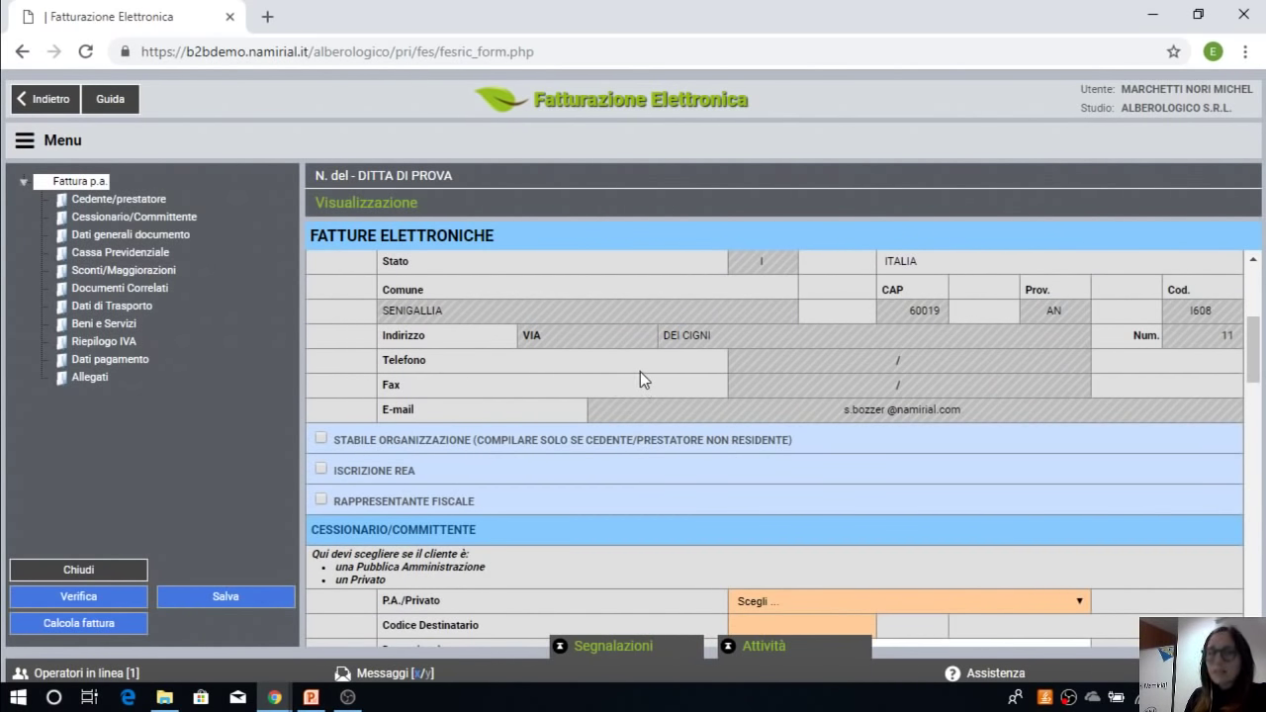
scroll(640, 372, "down", 2)
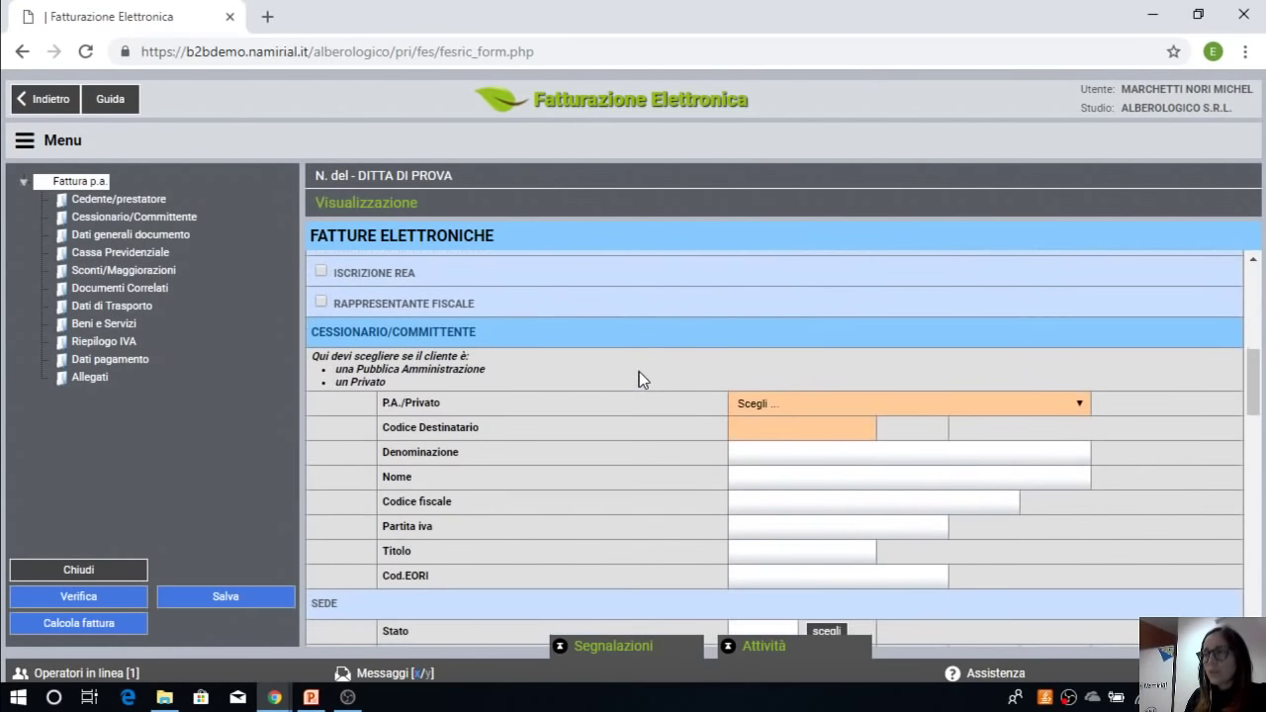
scroll(640, 378, "down", 1)
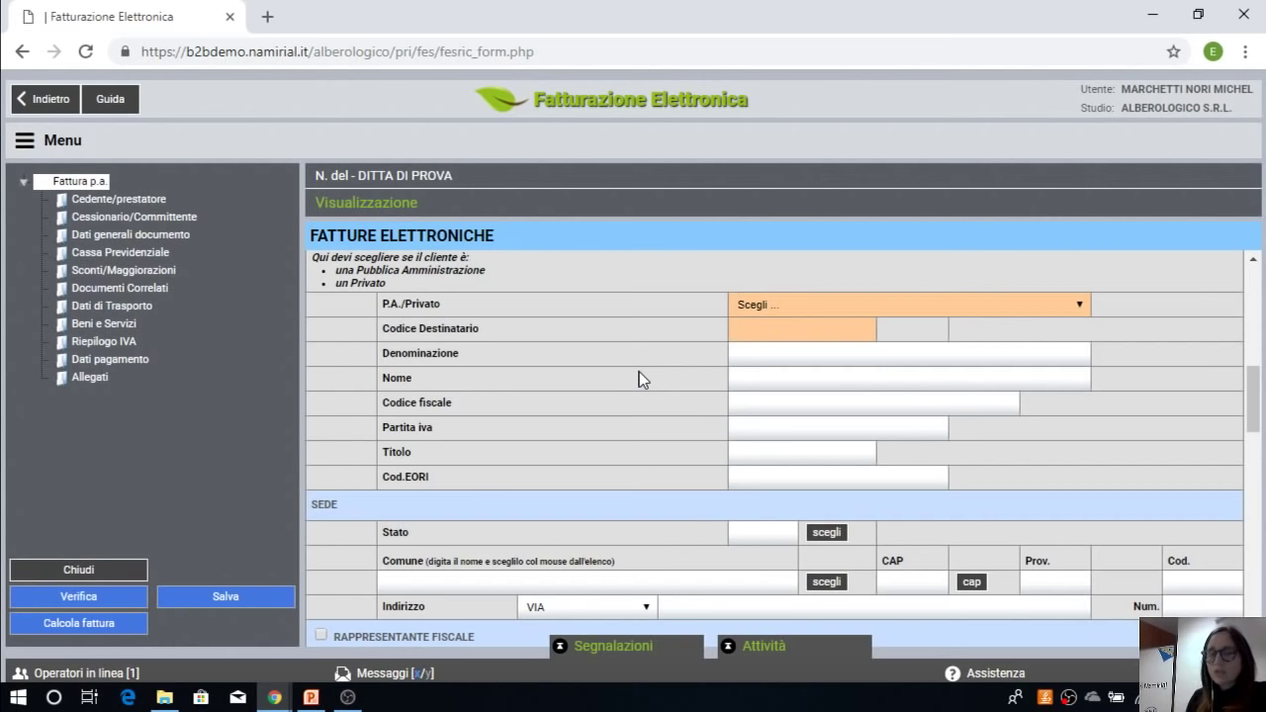
left_click(797, 313)
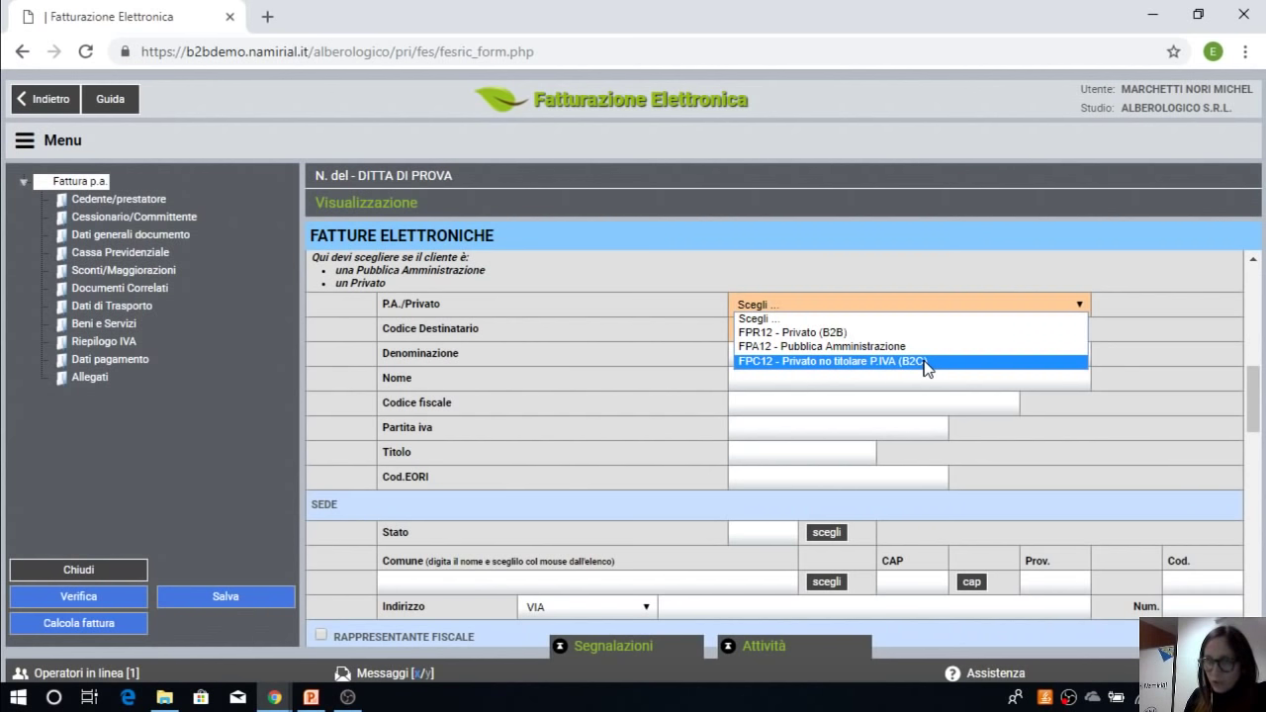
left_click(875, 348)
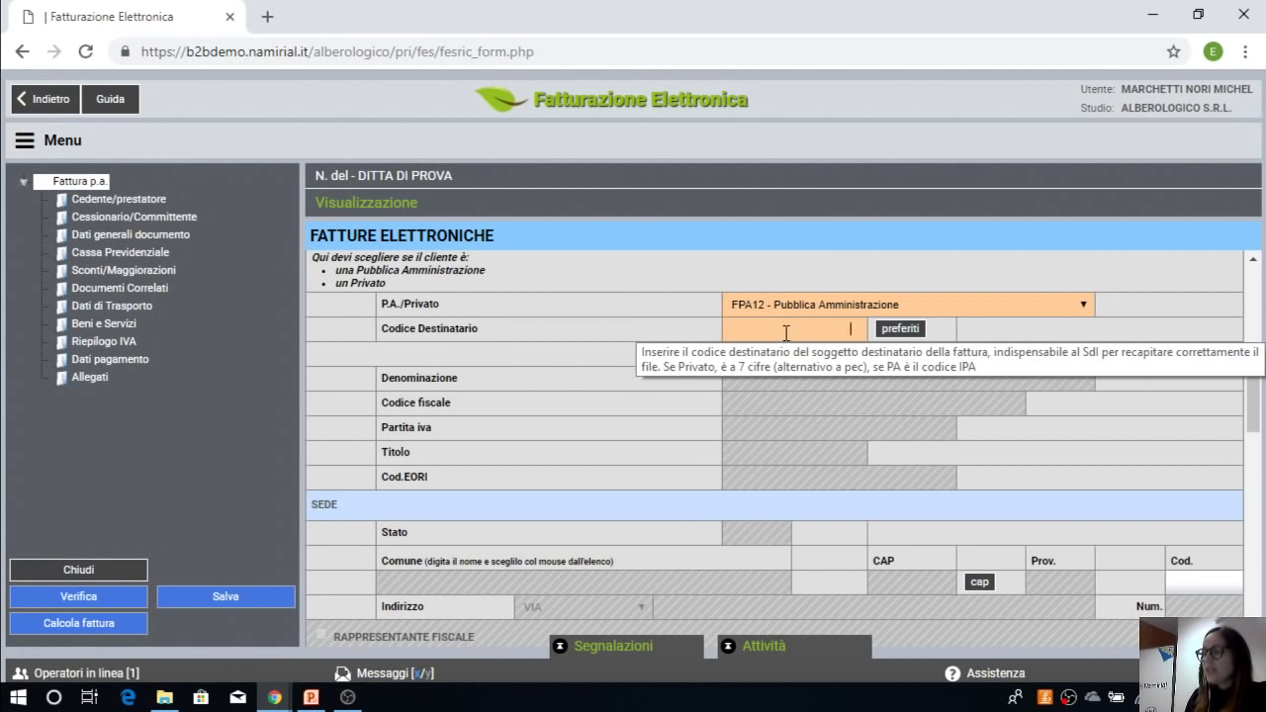
Step: Fill the customer from favourites with Arma dei Carabinieri - STAZIONE CC - ROMA-CITTA' GIARDINO, code 00KJZ0
left_click(893, 328)
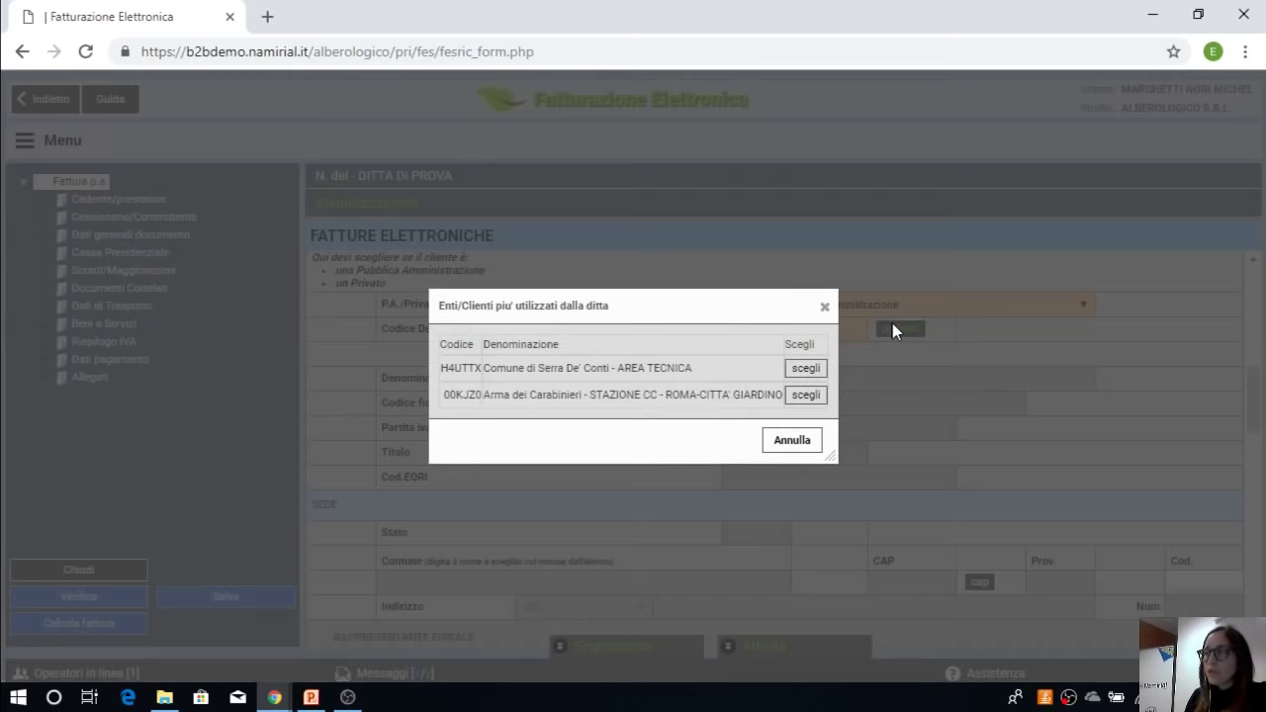
left_click(831, 398)
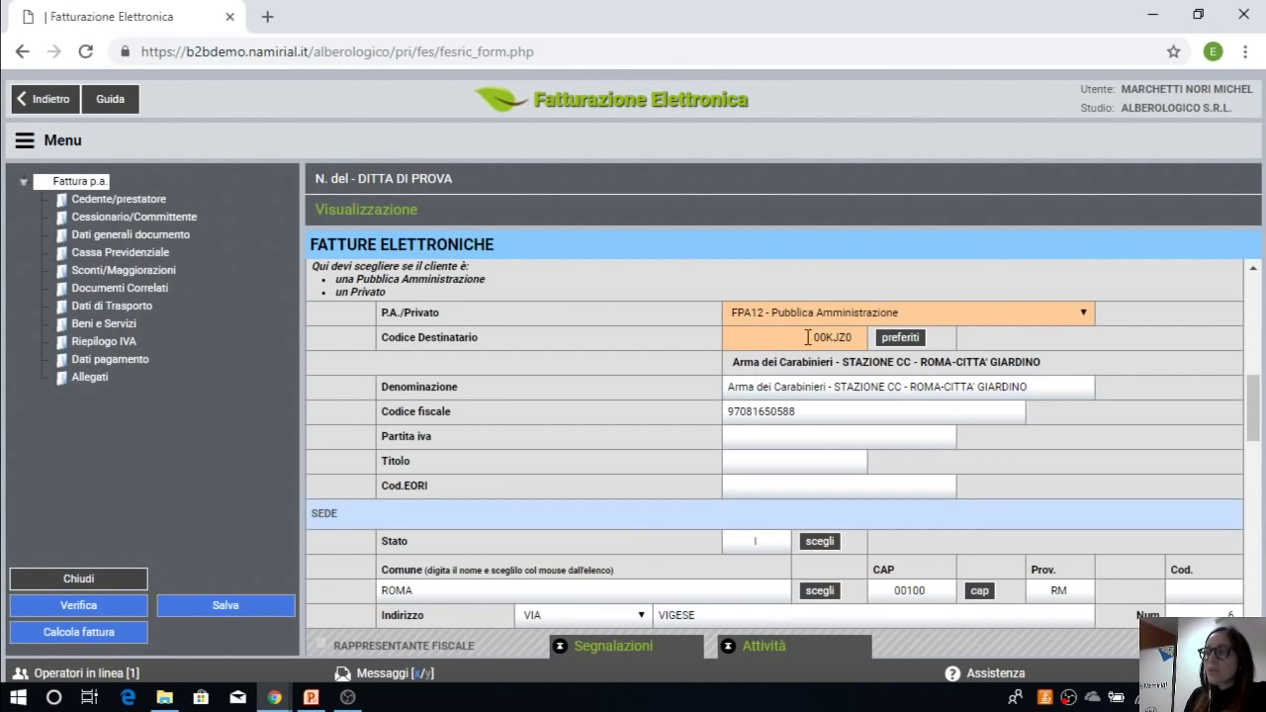
double_click(809, 337)
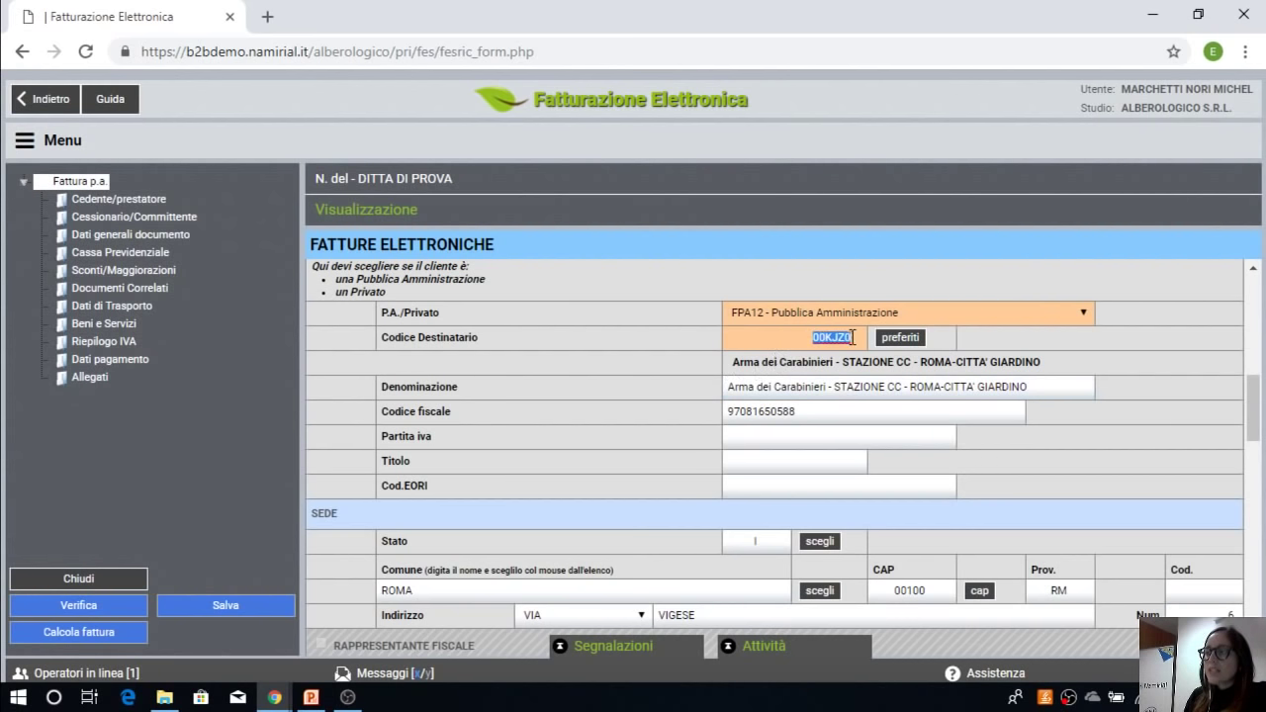
left_click(896, 455)
scroll(858, 428, "down", 2)
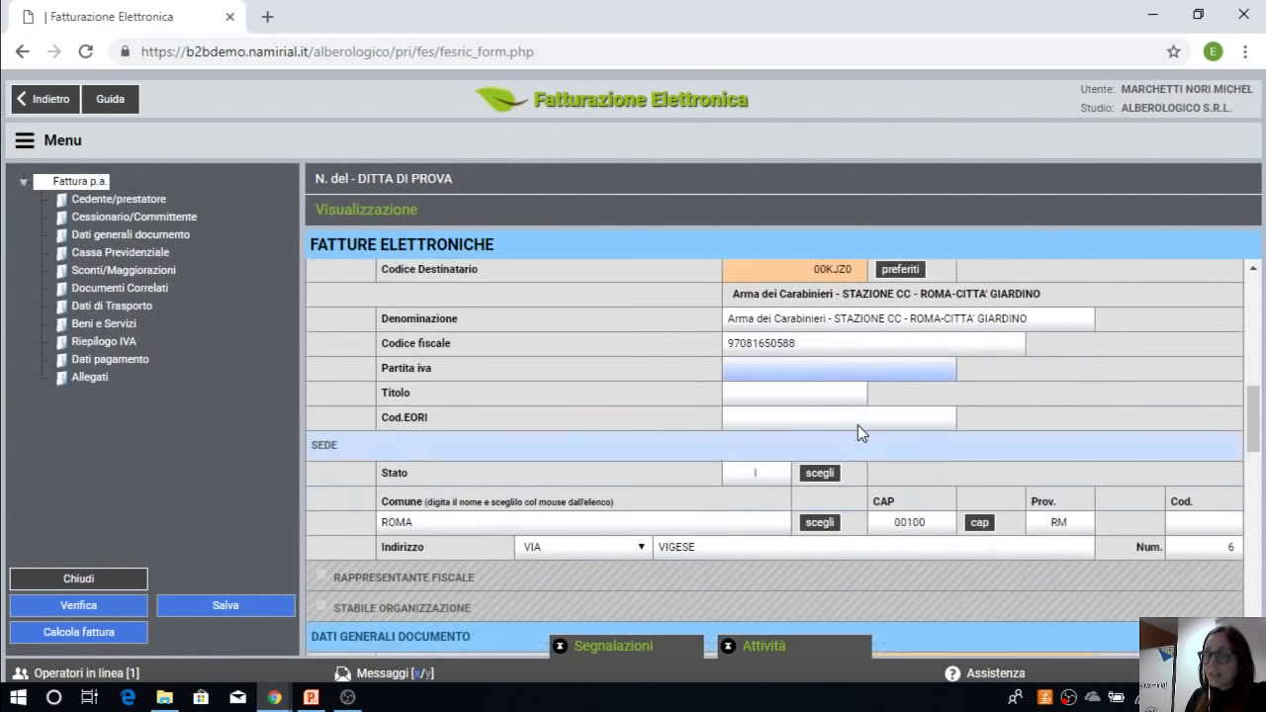
scroll(852, 423, "up", 2)
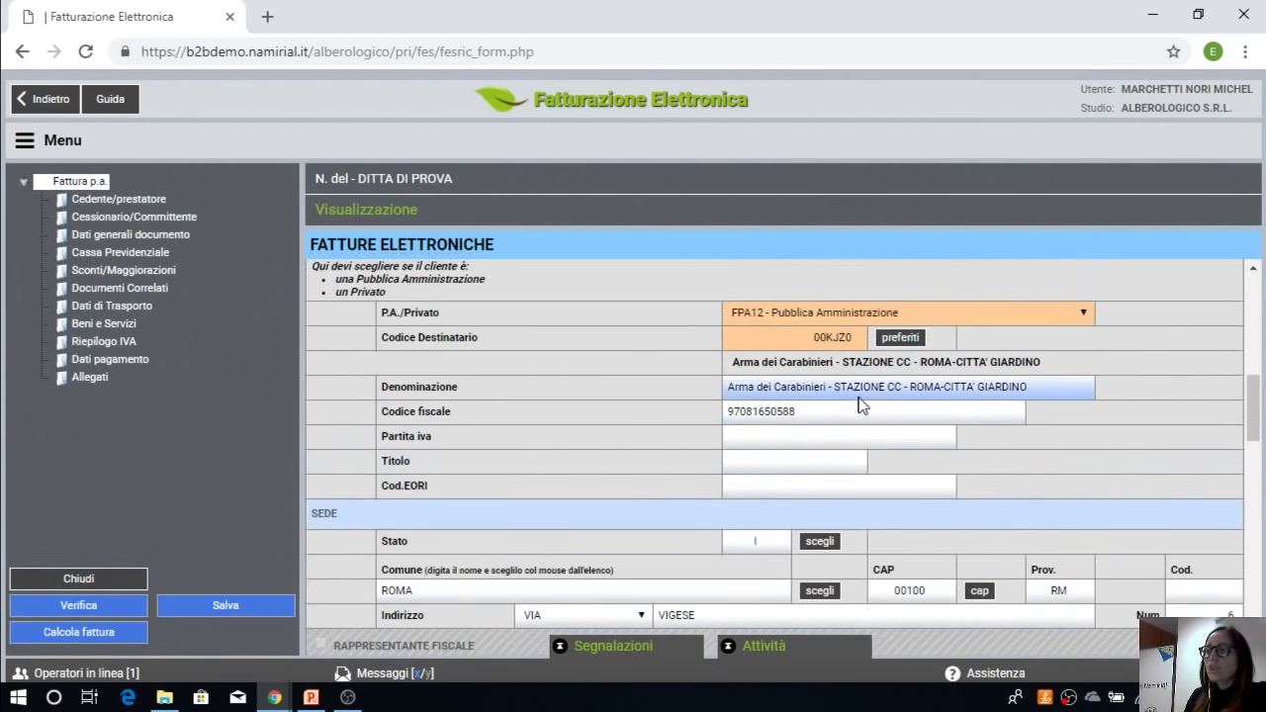
scroll(855, 403, "down", 2)
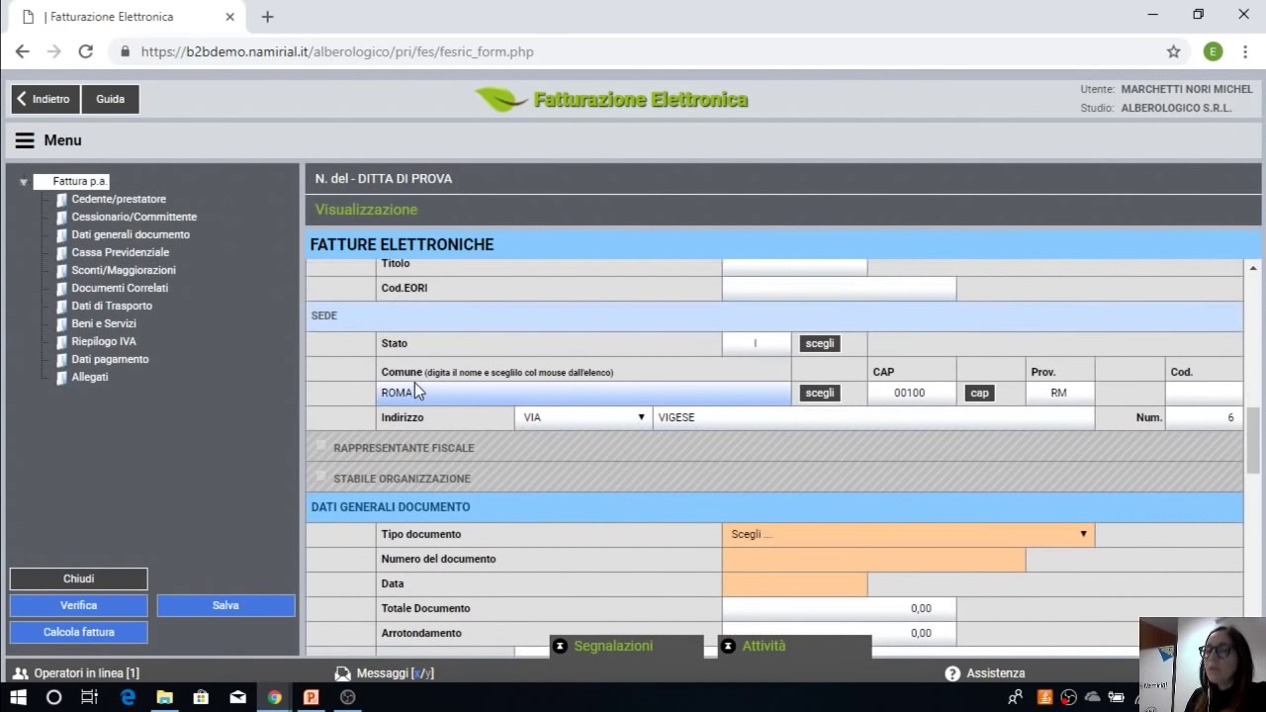
scroll(876, 427, "up", 3)
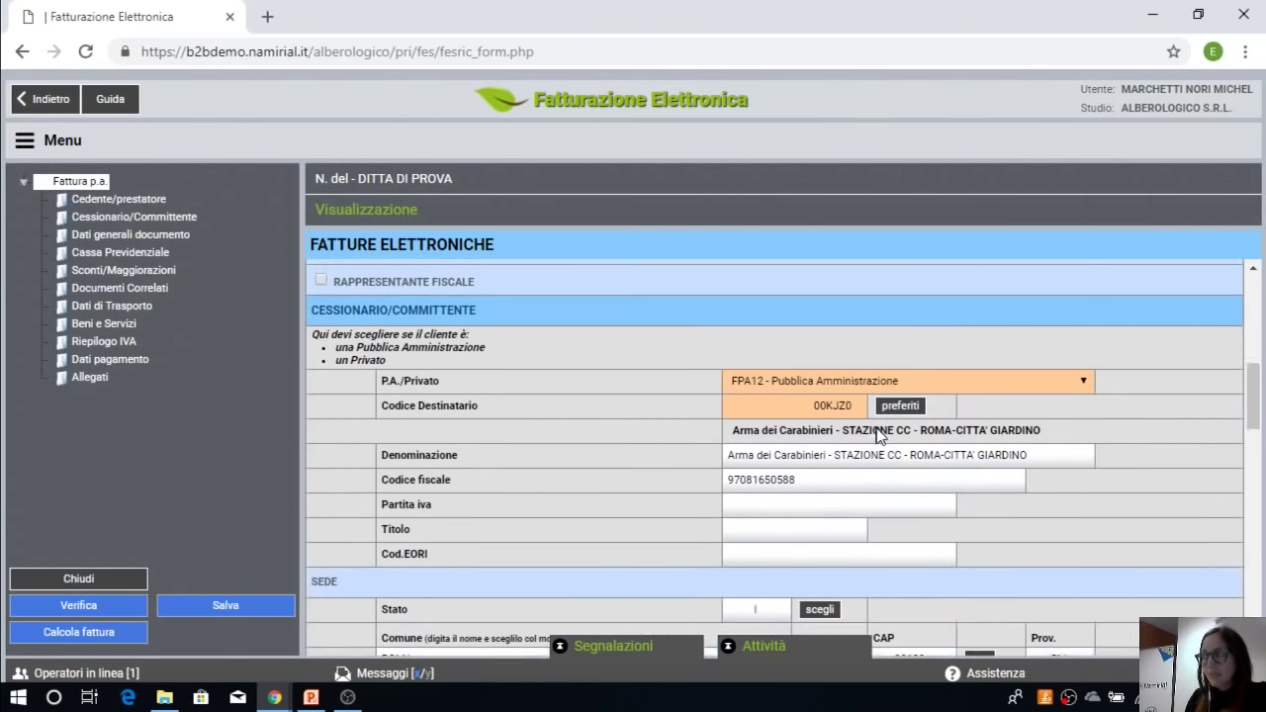
left_click(842, 414)
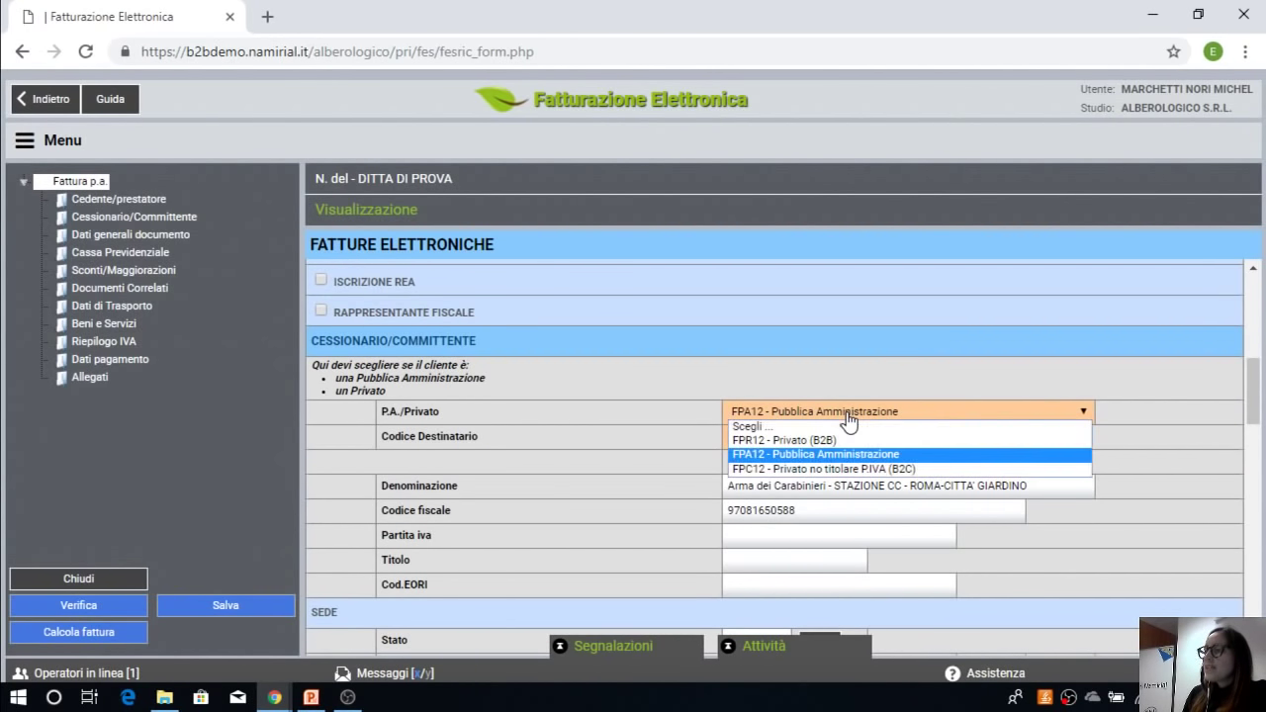
Step: Switch the customer to FPR12 - Privato (B2B) and enter Codice Destinatario DHFE54E
left_click(824, 441)
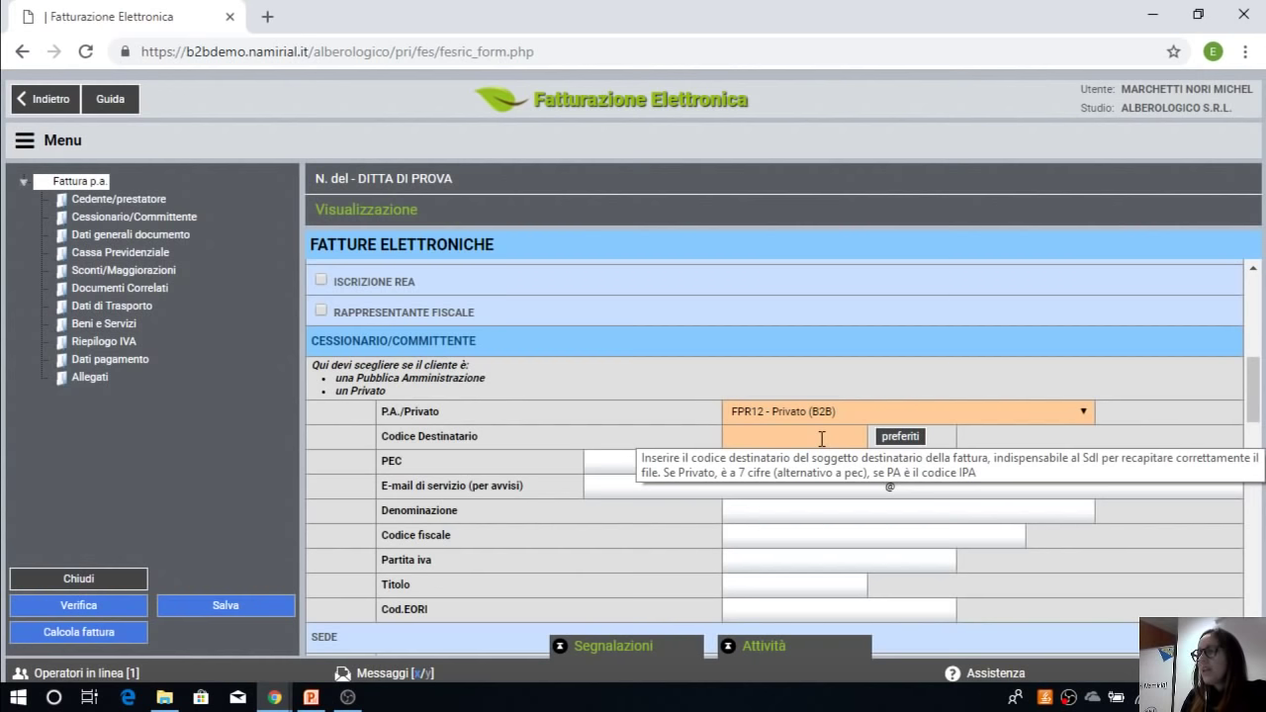
left_click(821, 438)
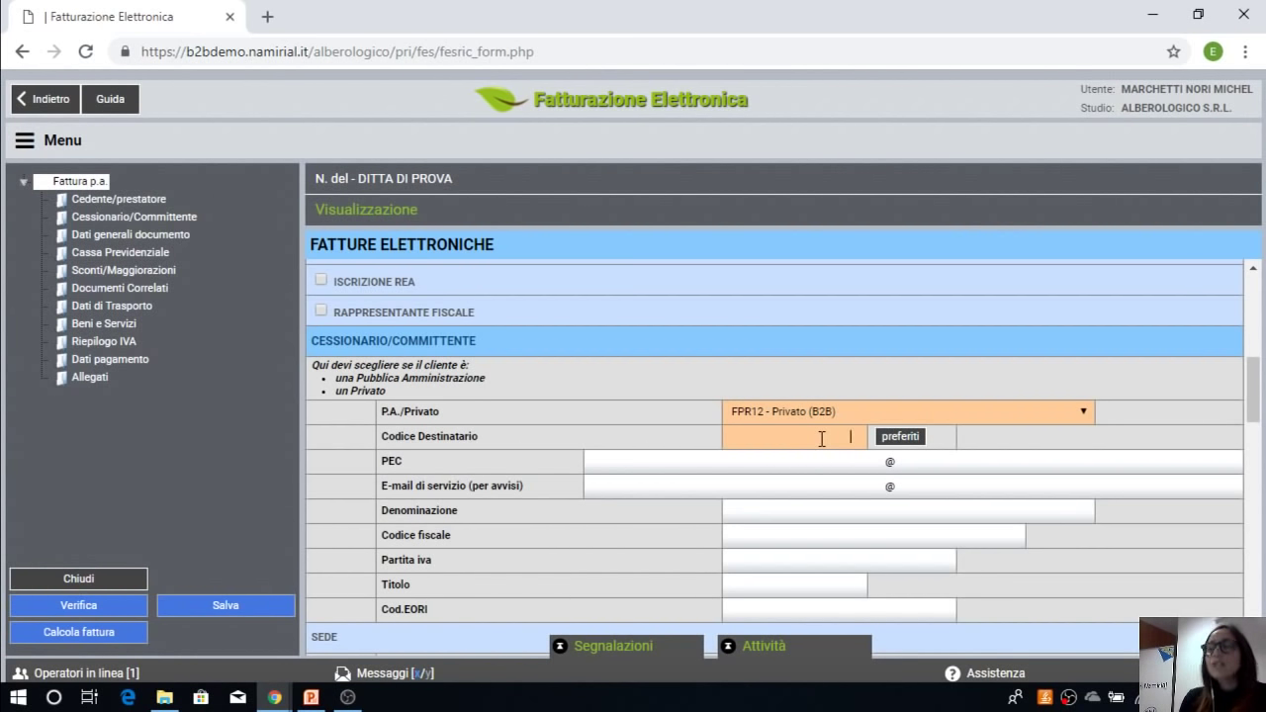
type("dh")
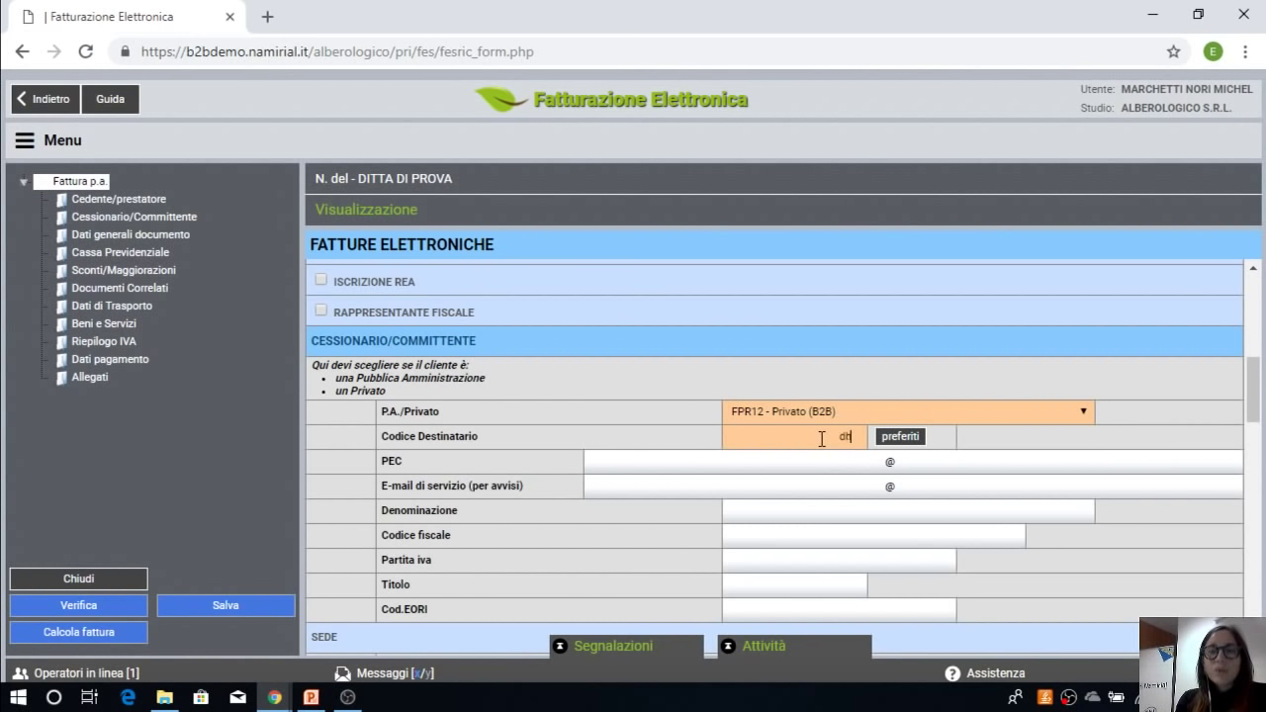
type("fe54")
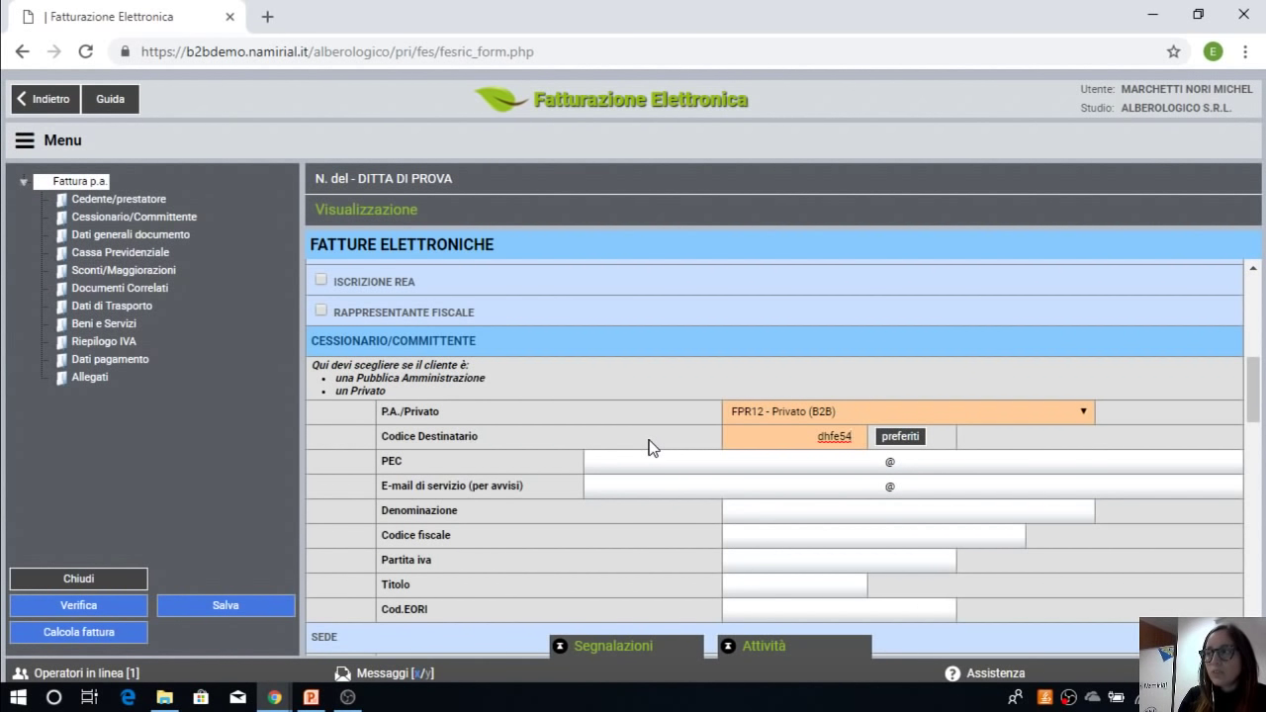
type("e")
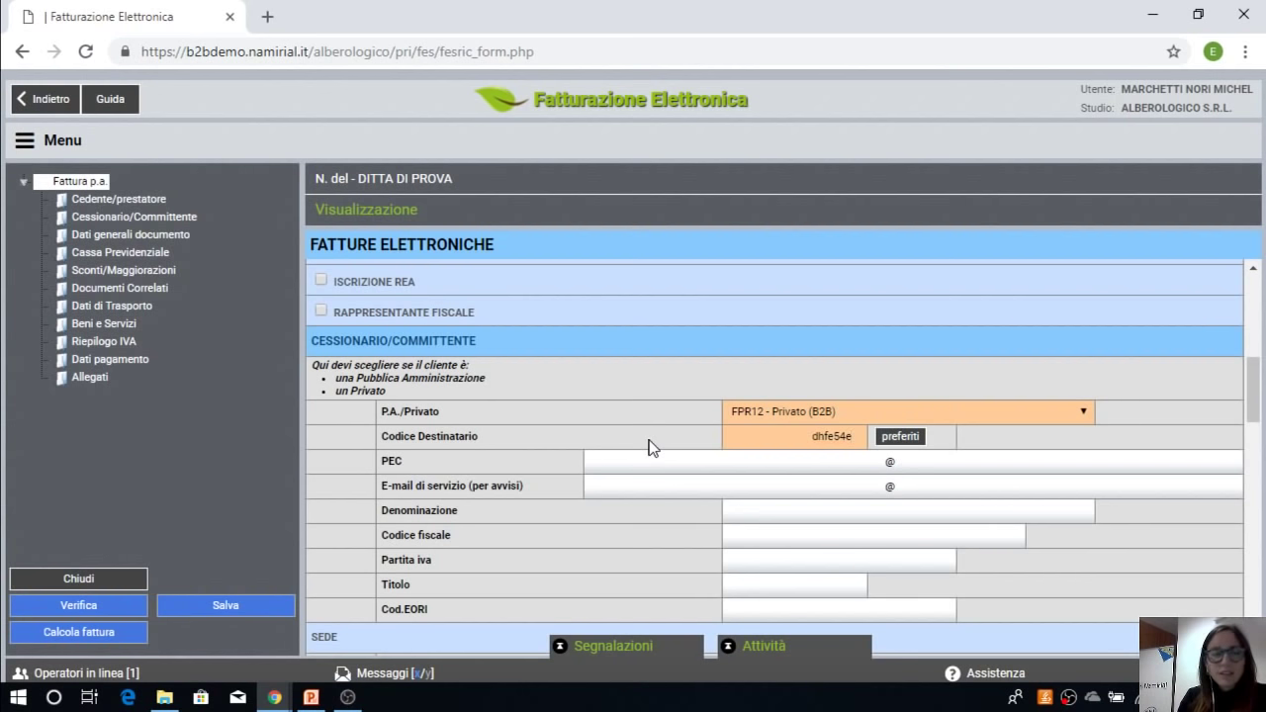
key("Tab")
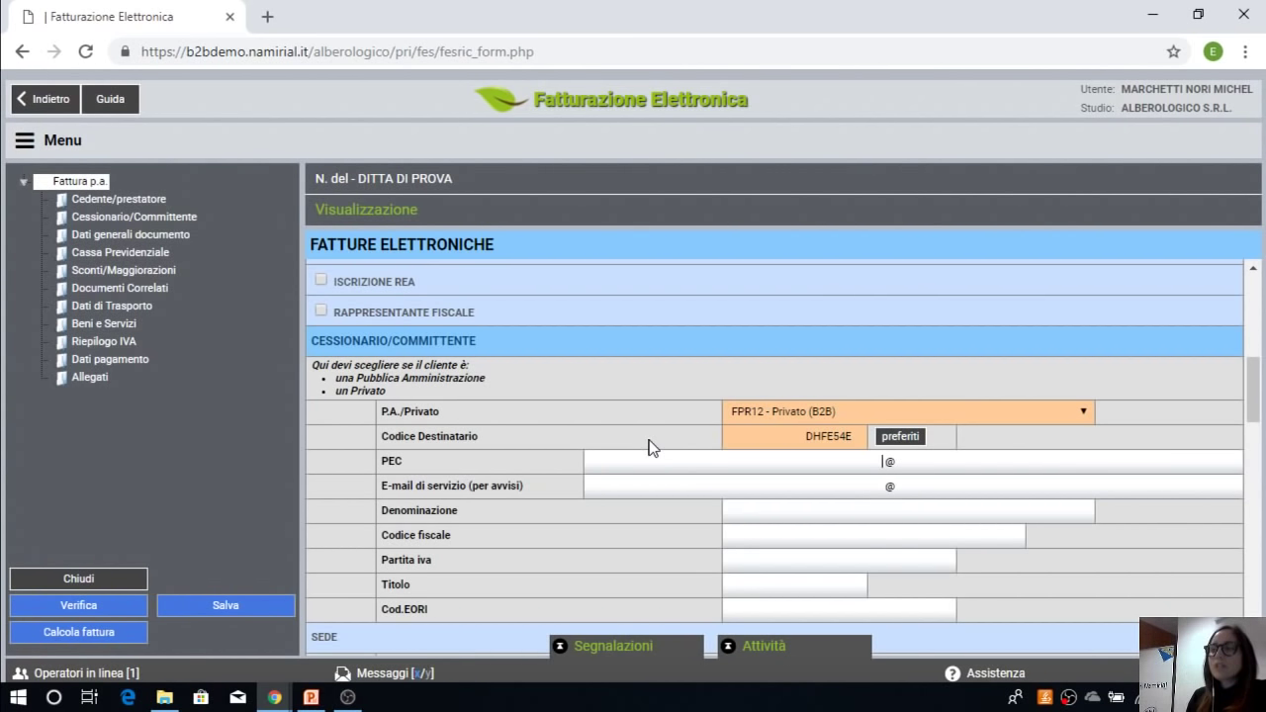
Step: Delete the DHFE54E Codice Destinatario, leaving the field blank
left_click(824, 518)
scroll(824, 520, "down", 2)
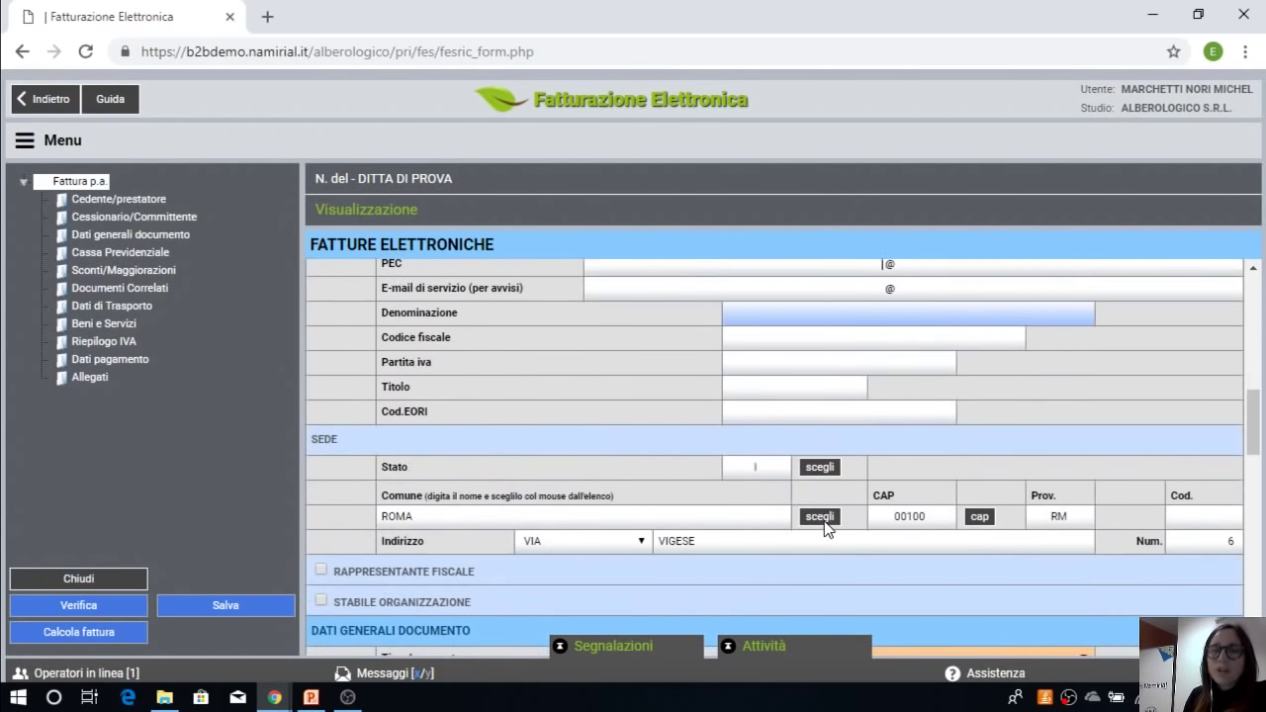
scroll(824, 521, "up", 3)
scroll(824, 521, "down", 1)
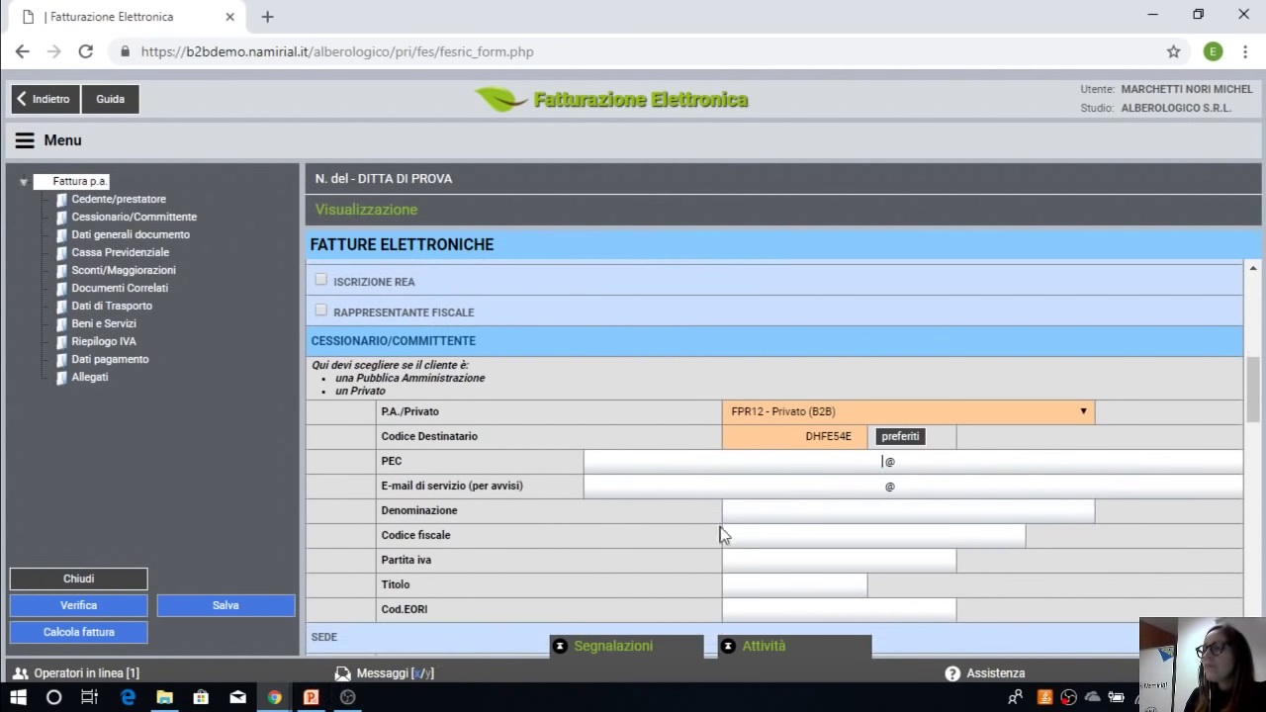
left_click(813, 436)
left_click_drag(806, 438, 856, 441)
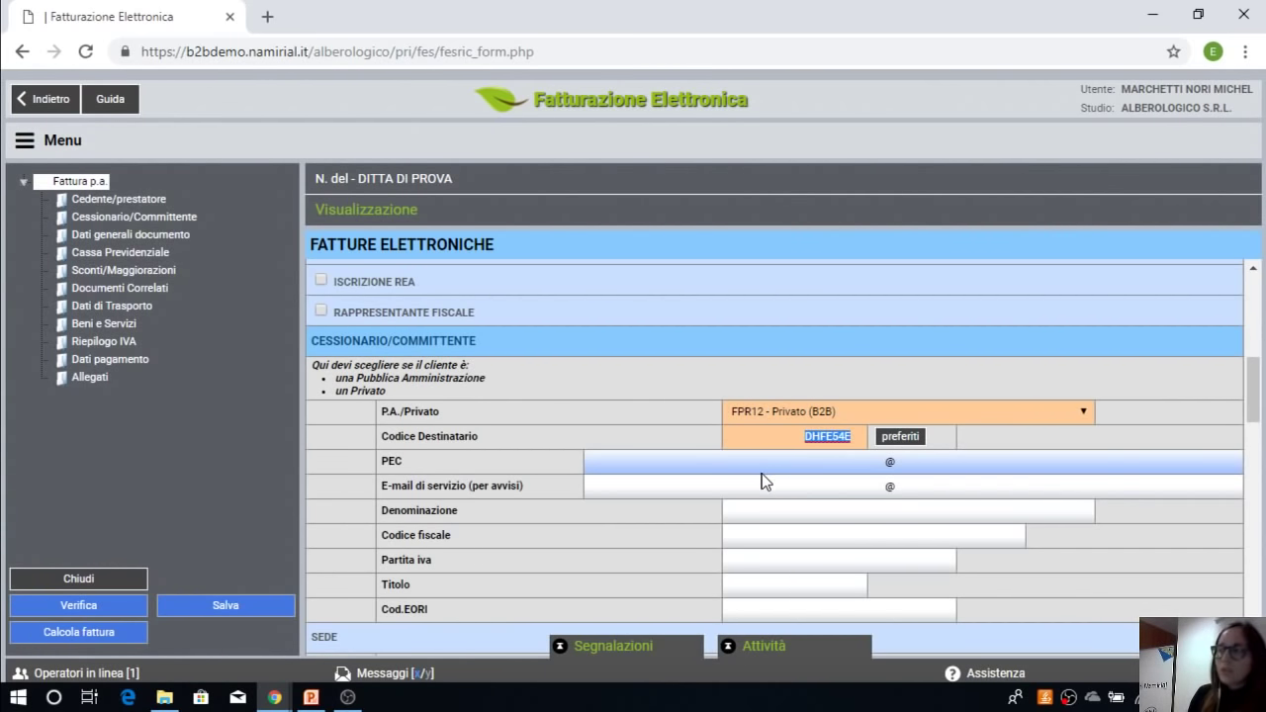
left_click(774, 433)
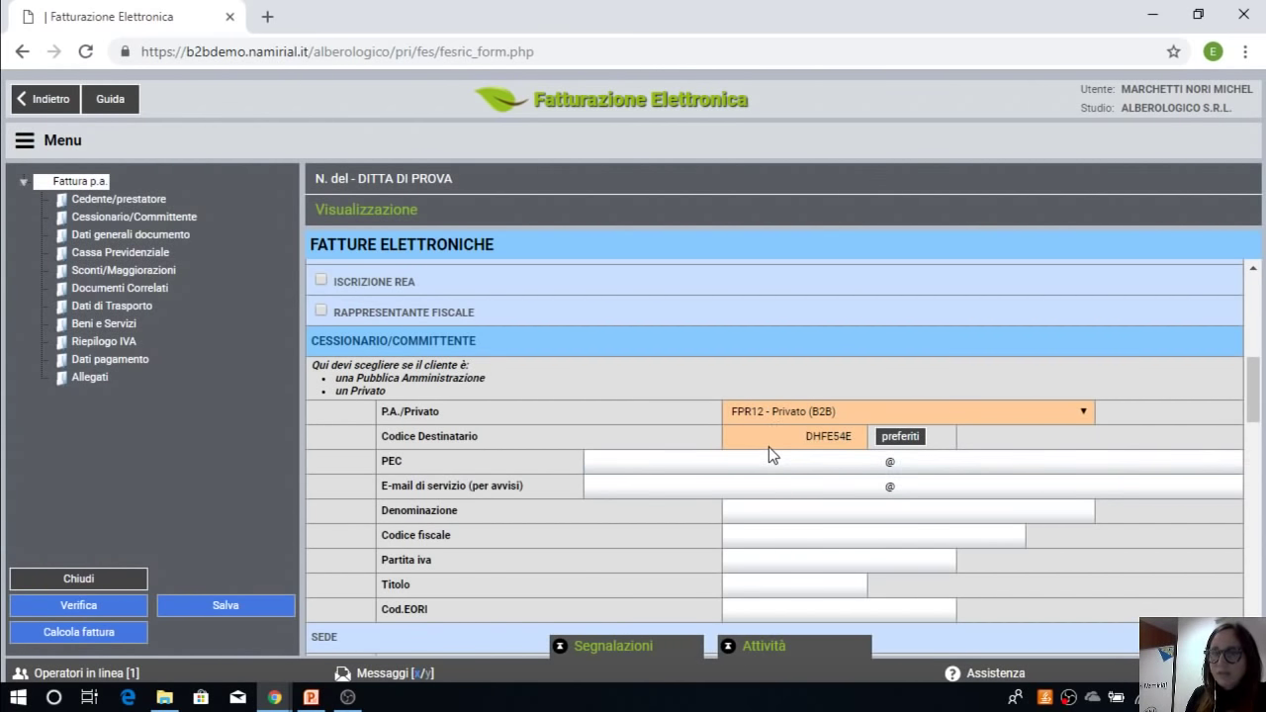
left_click_drag(803, 437, 870, 459)
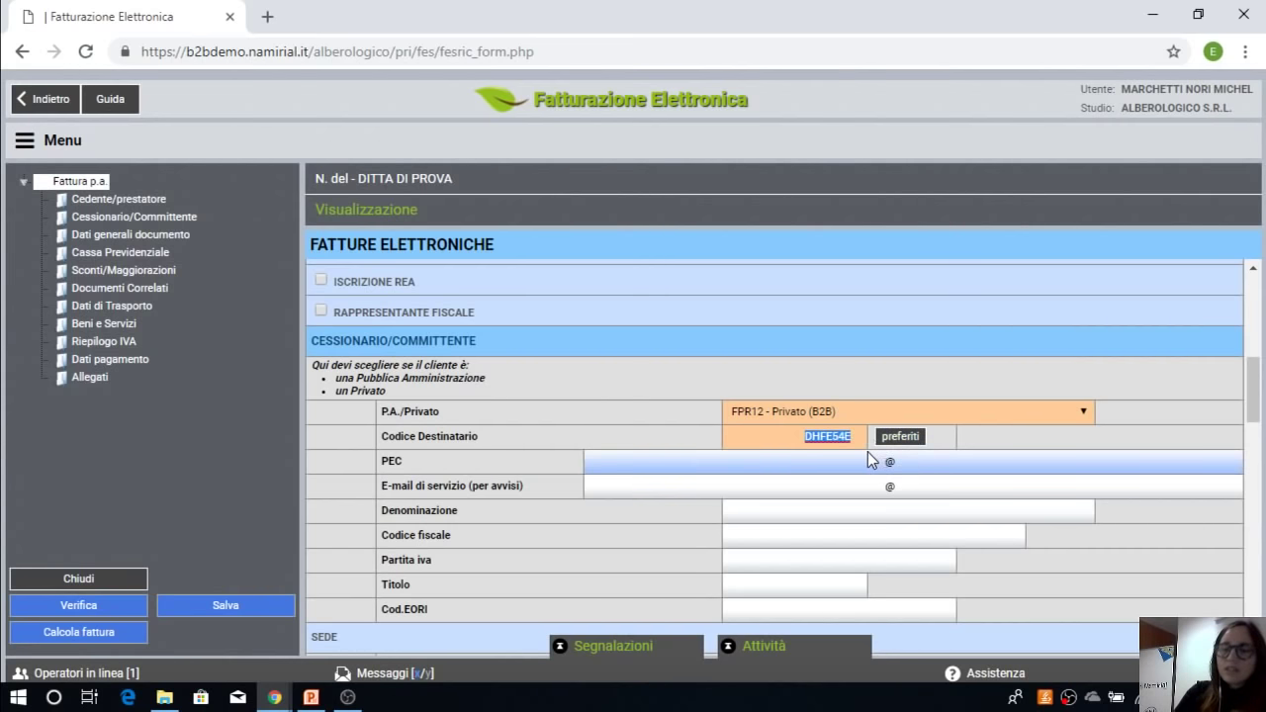
key("BackSpace")
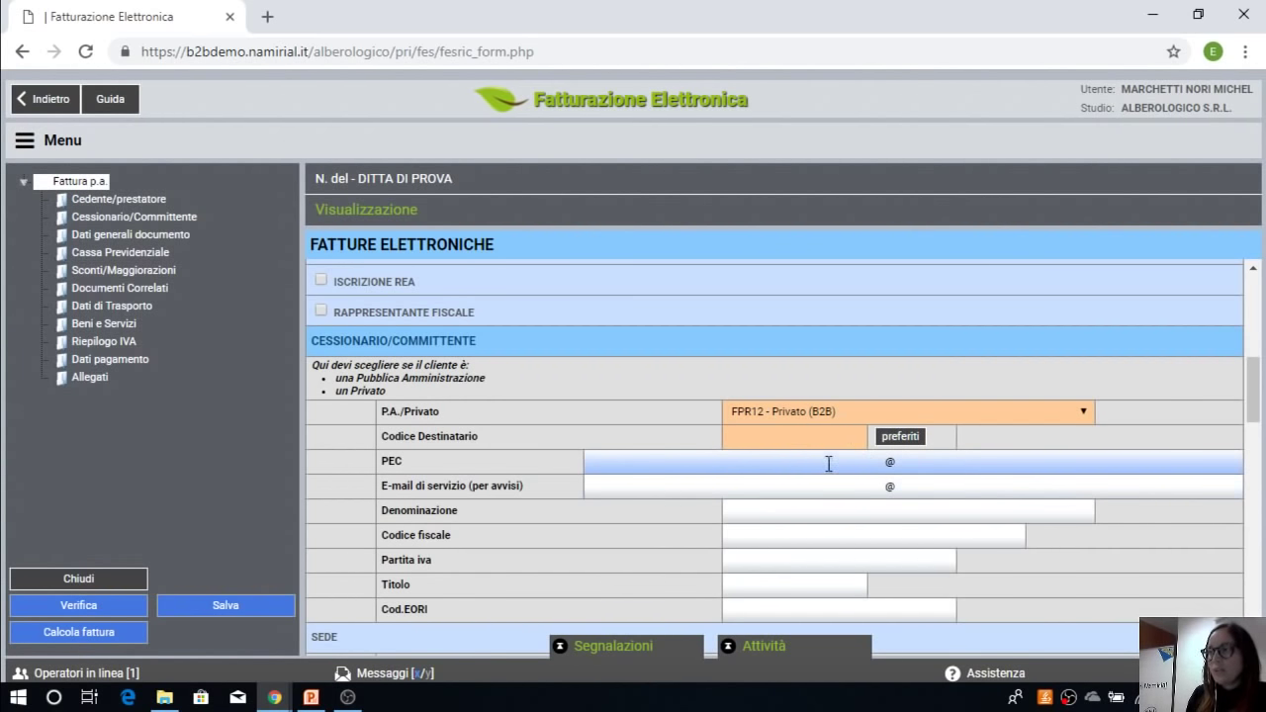
Step: Enter a sample PEC address, then delete it until only '@' remains
left_click(829, 463)
type("pec @")
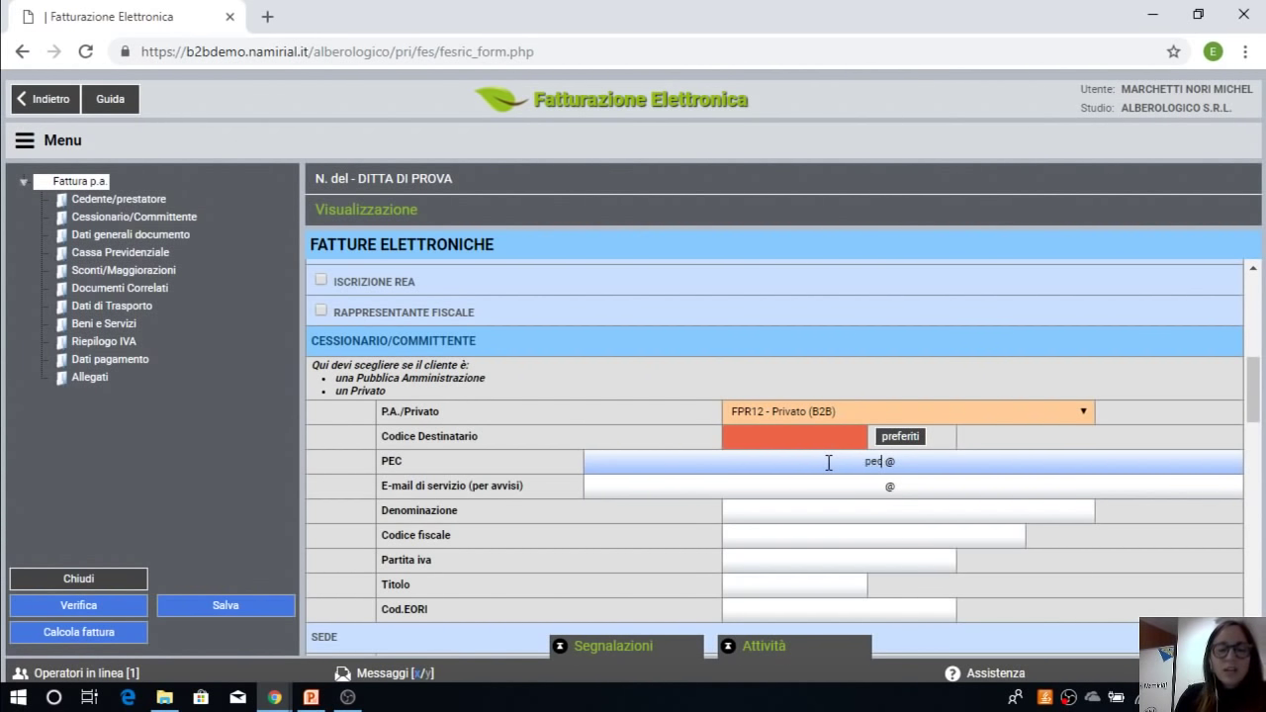
type("pec.it")
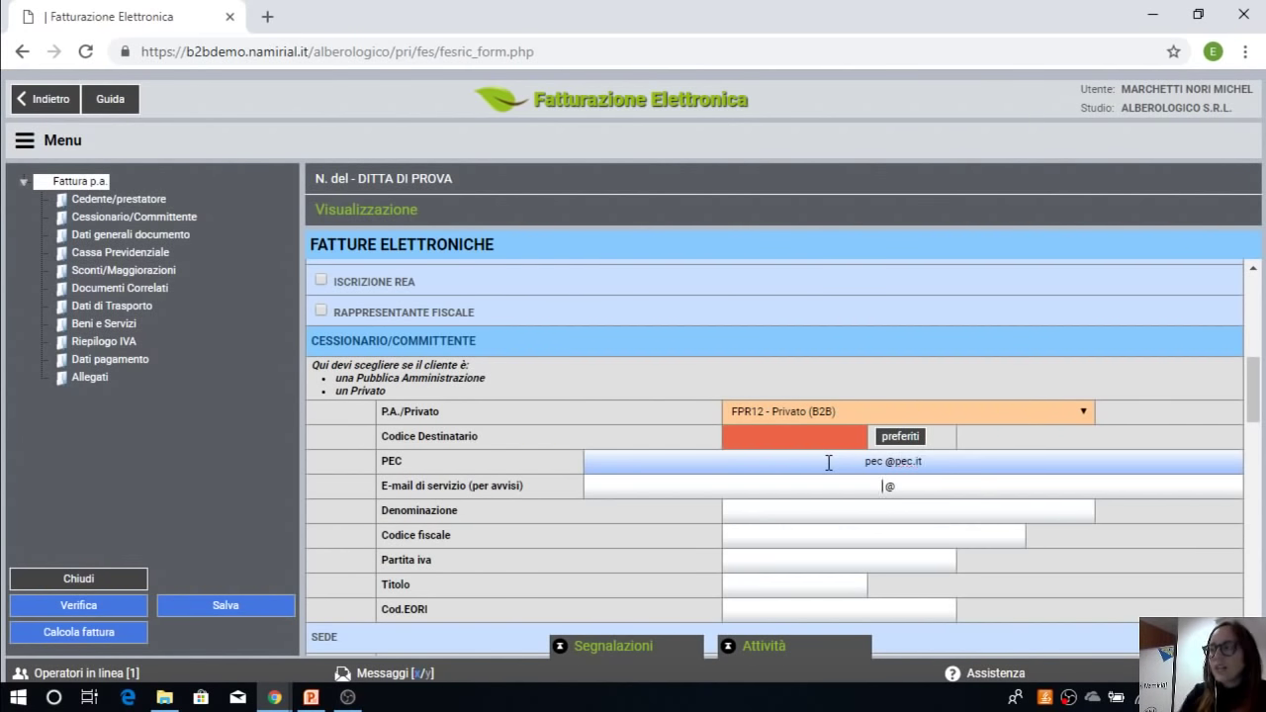
left_click(817, 497)
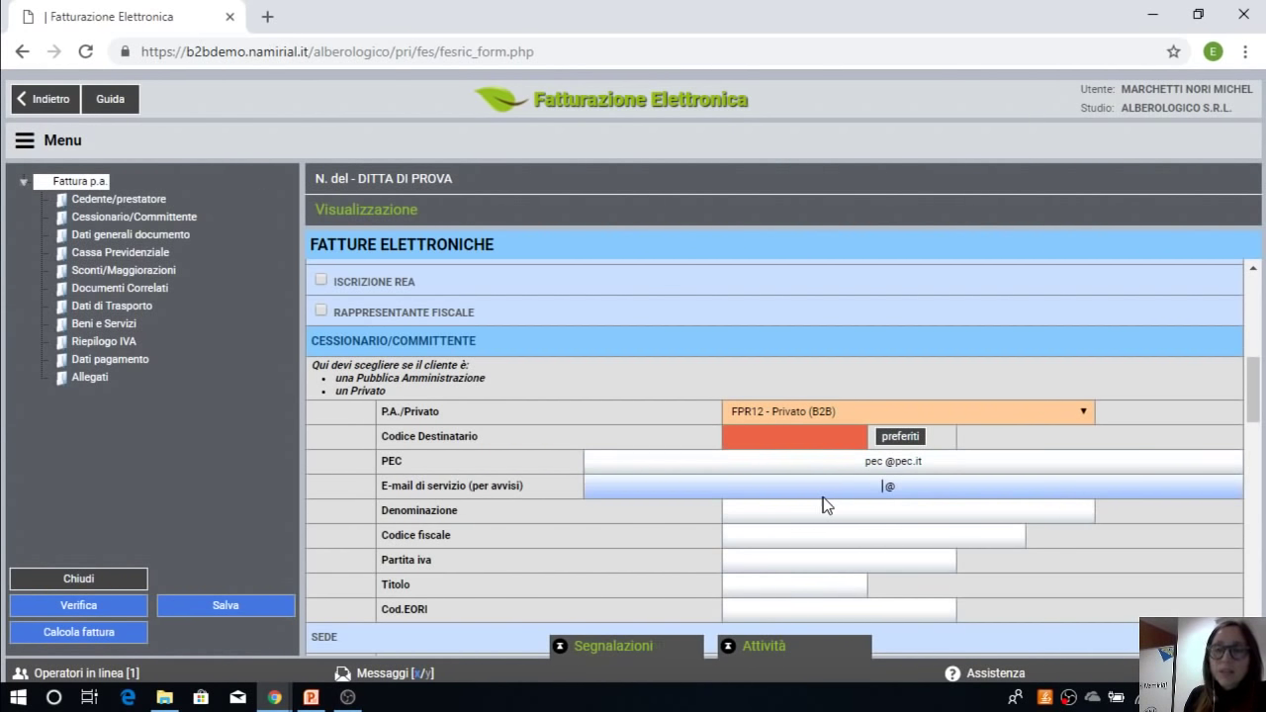
double_click(868, 462)
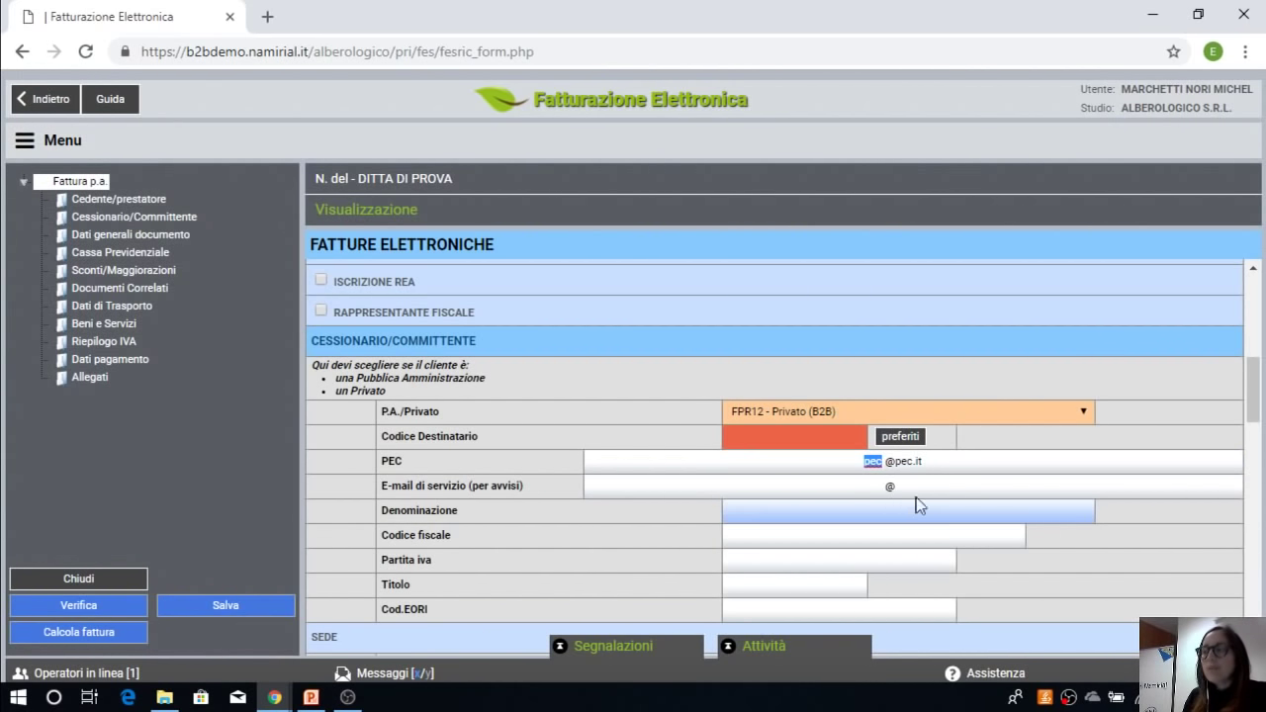
key("Delete")
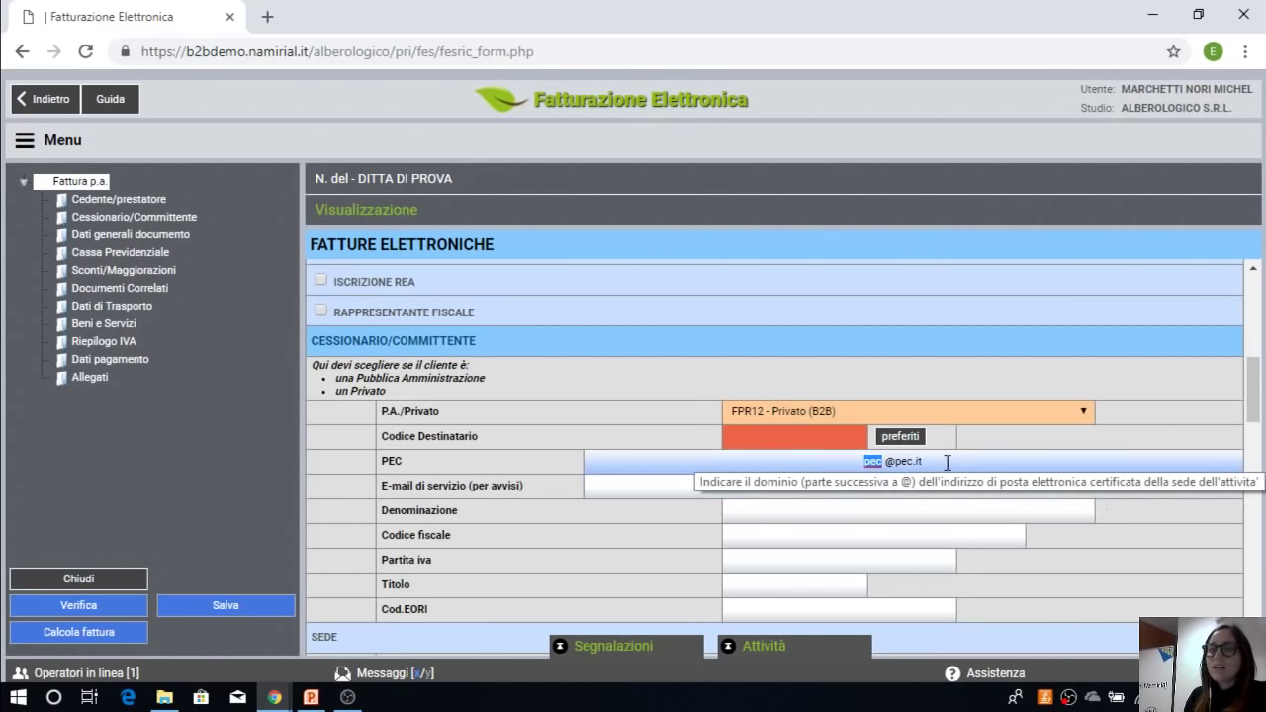
left_click_drag(946, 464, 877, 459)
key("Delete")
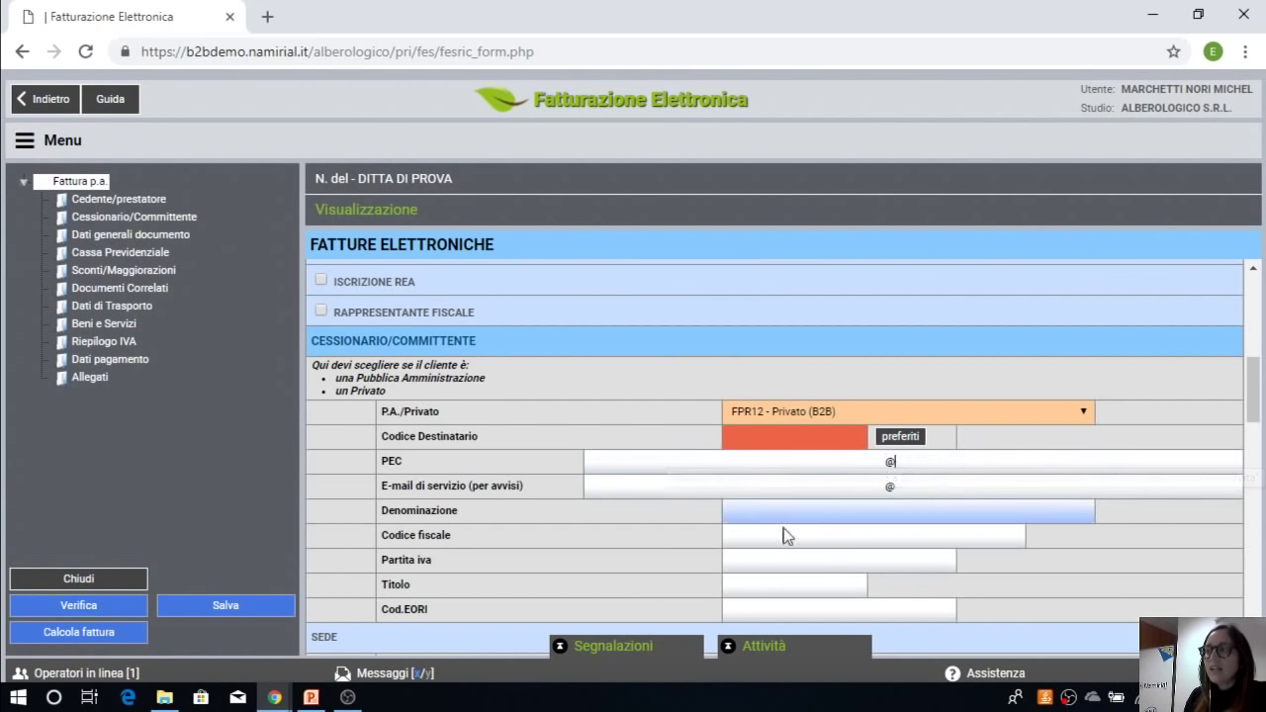
left_click(742, 512)
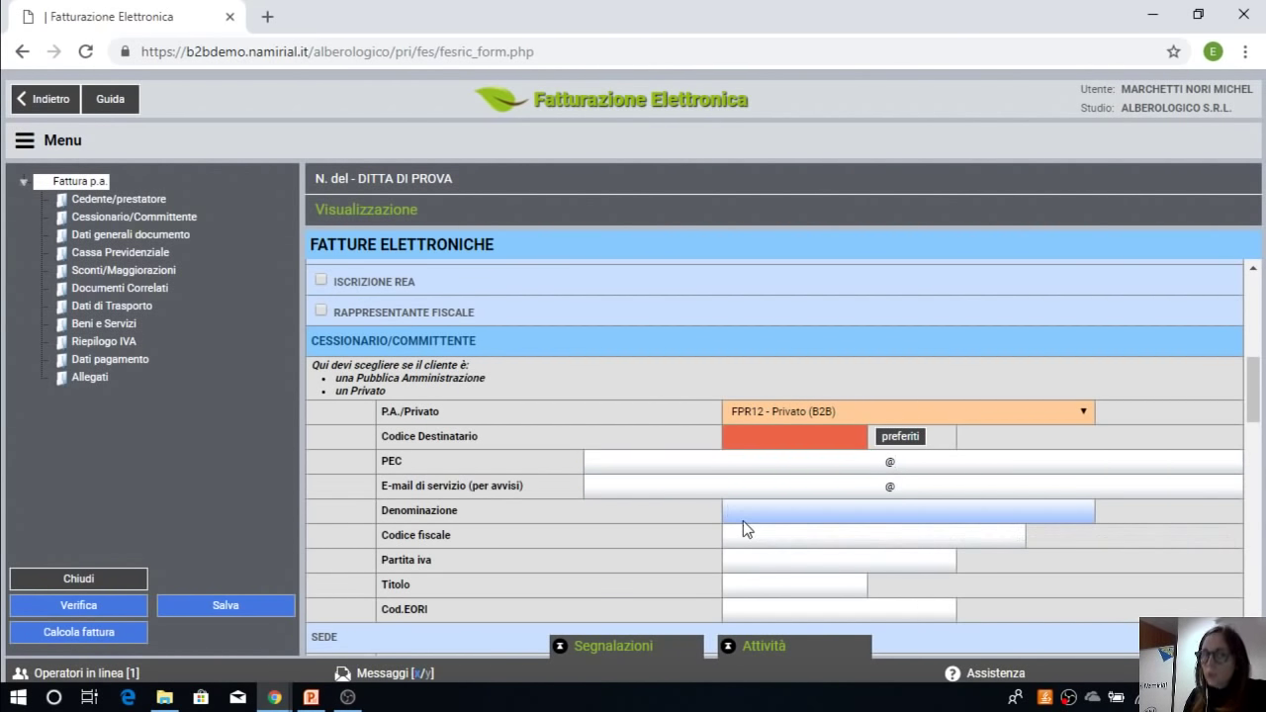
scroll(743, 520, "down", 1)
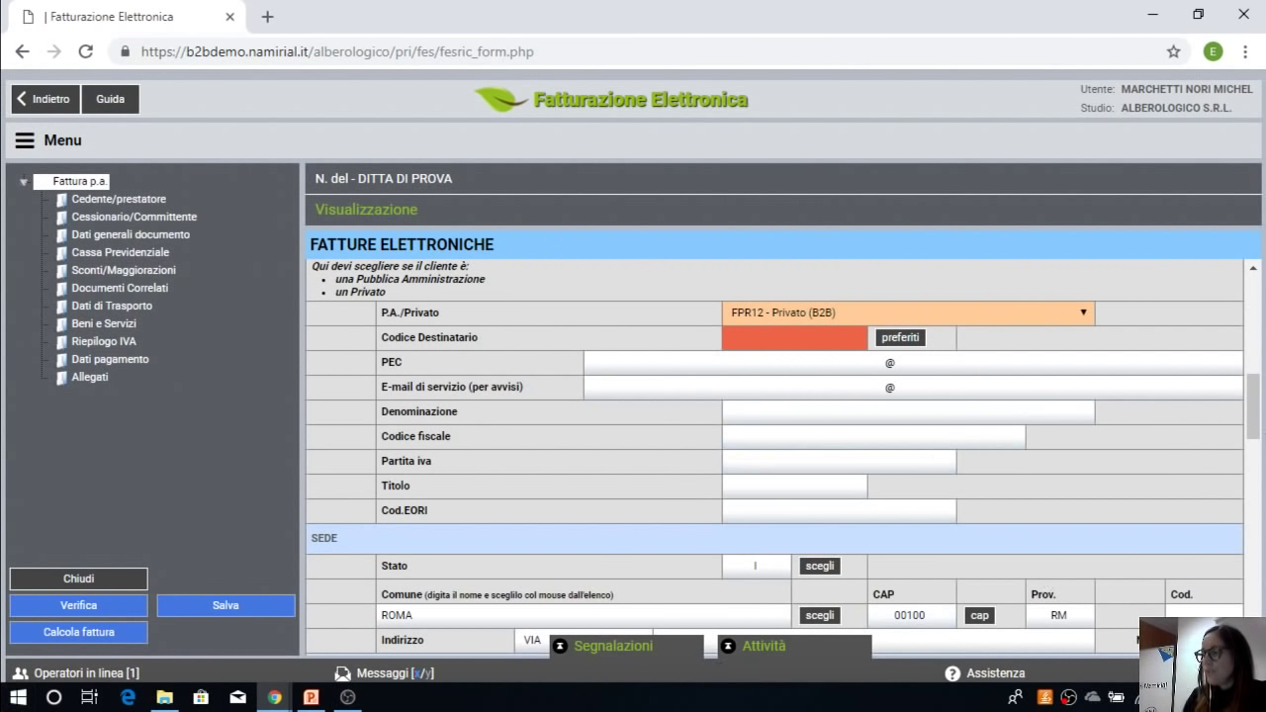
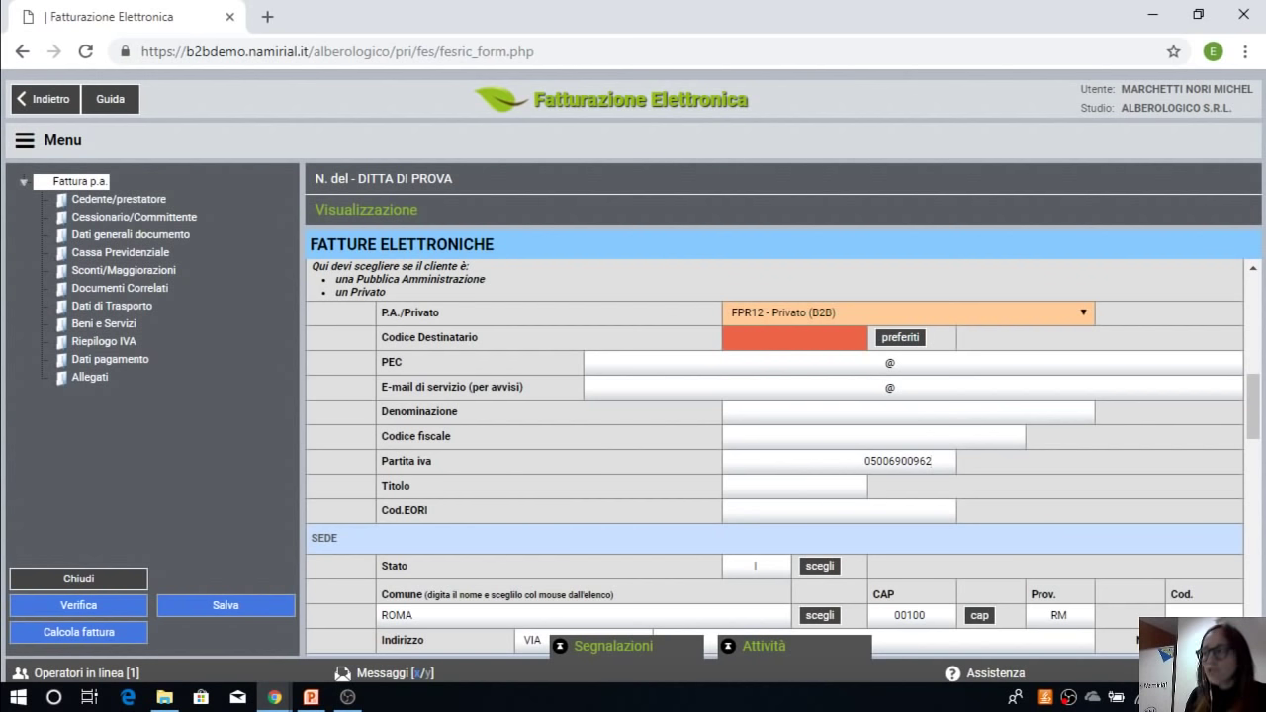
left_click(728, 485)
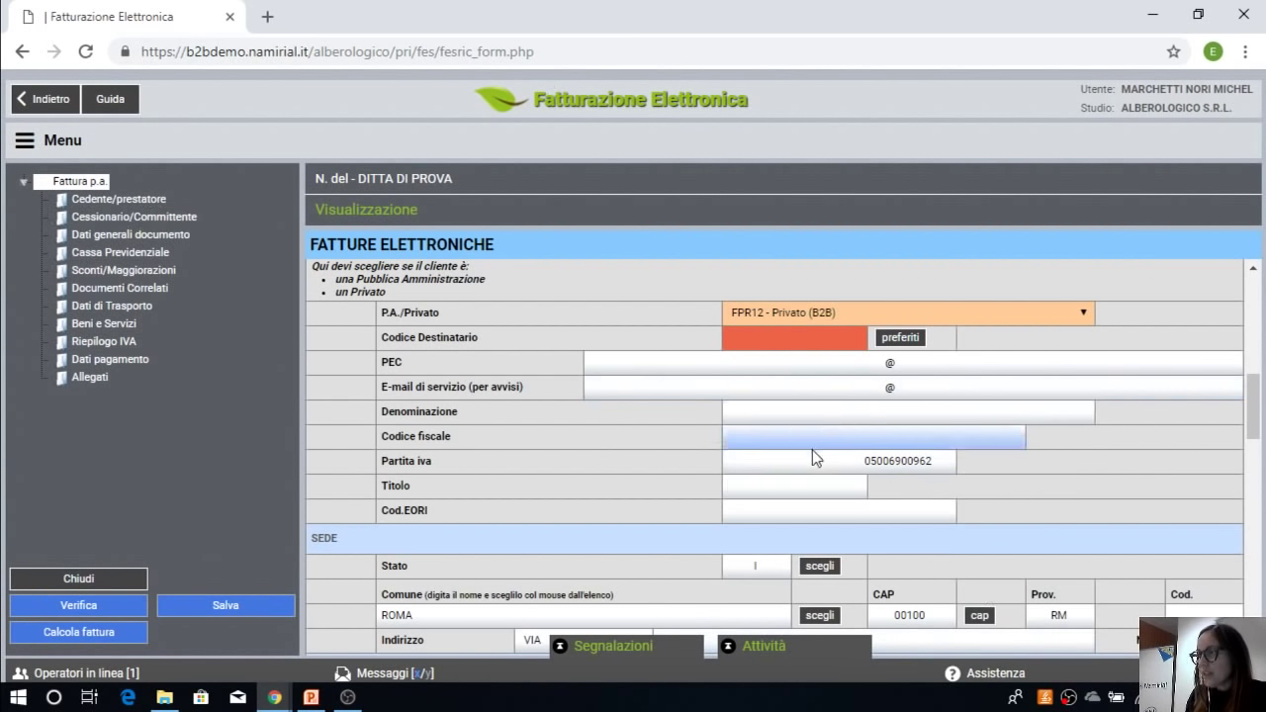
double_click(917, 463)
key("ctrl+c")
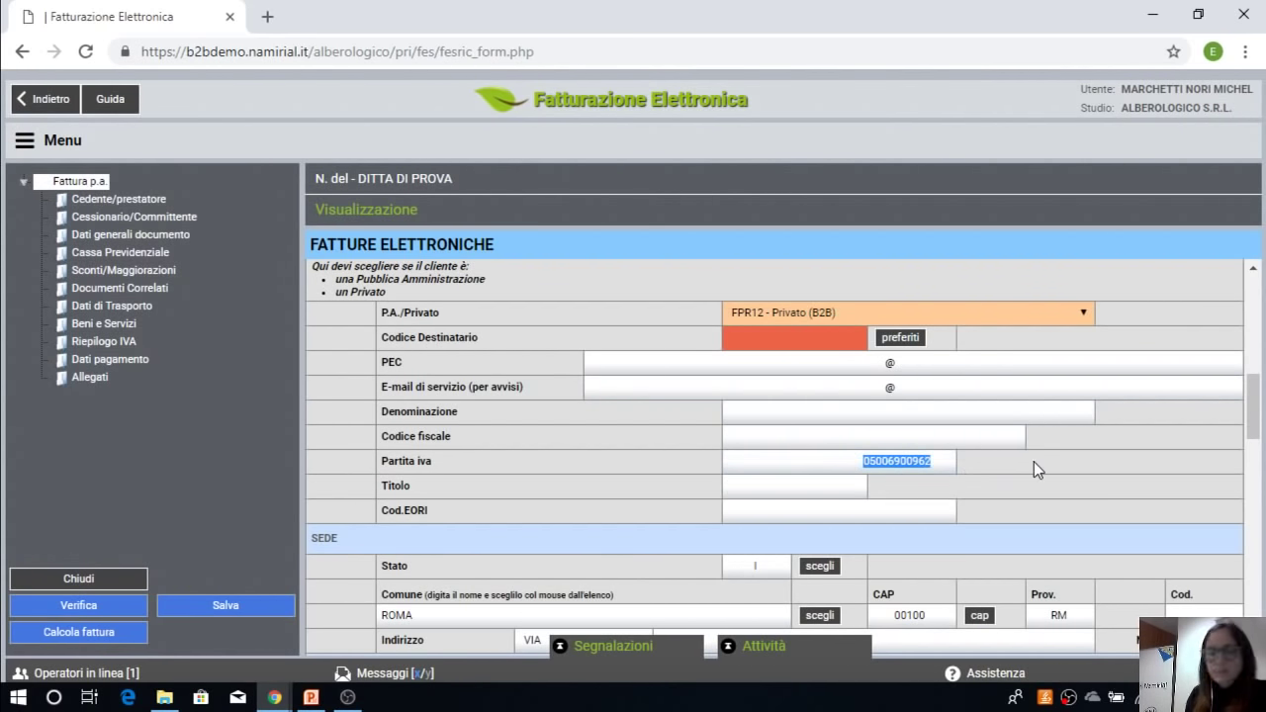
left_click(738, 436)
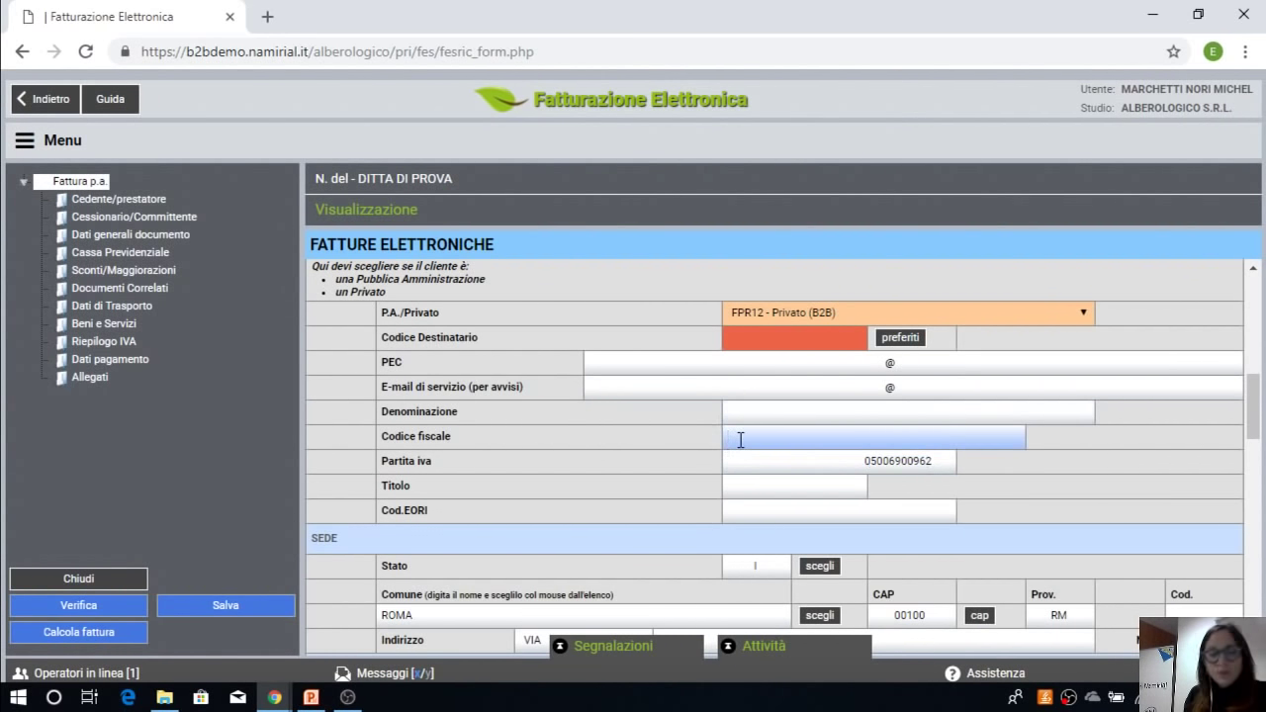
key("ctrl+v")
key("Tab")
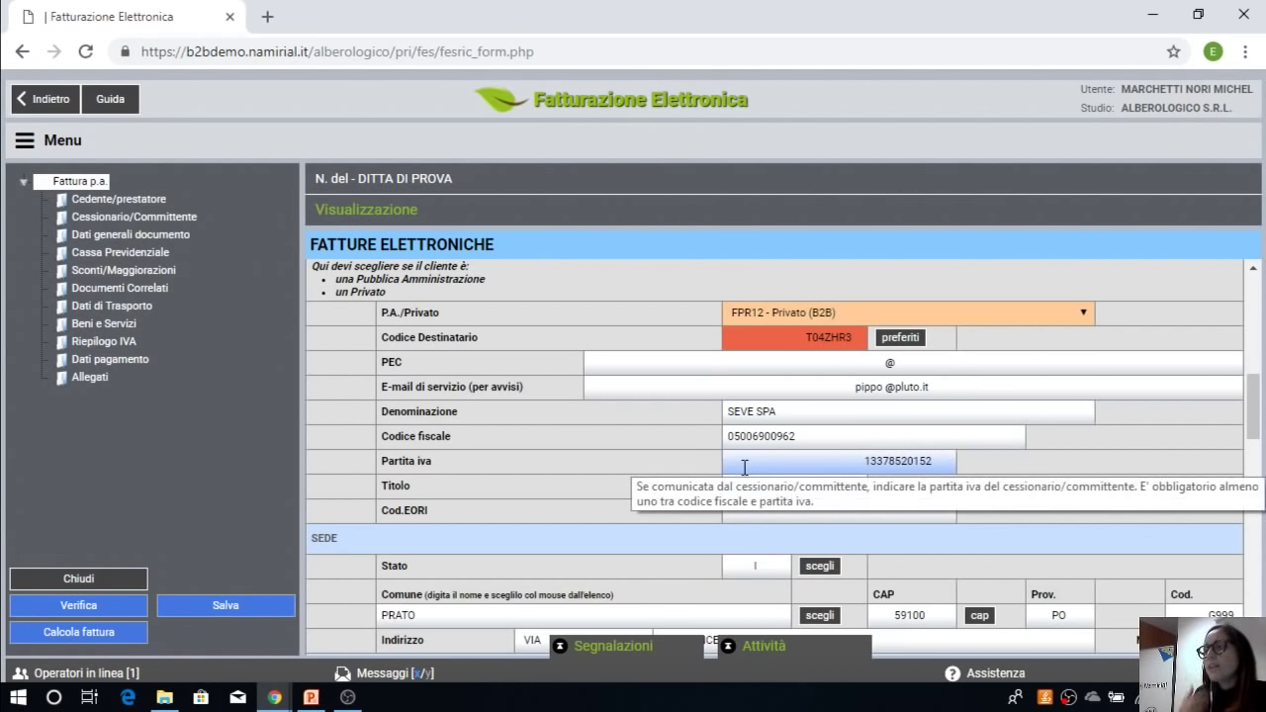
left_click(823, 438)
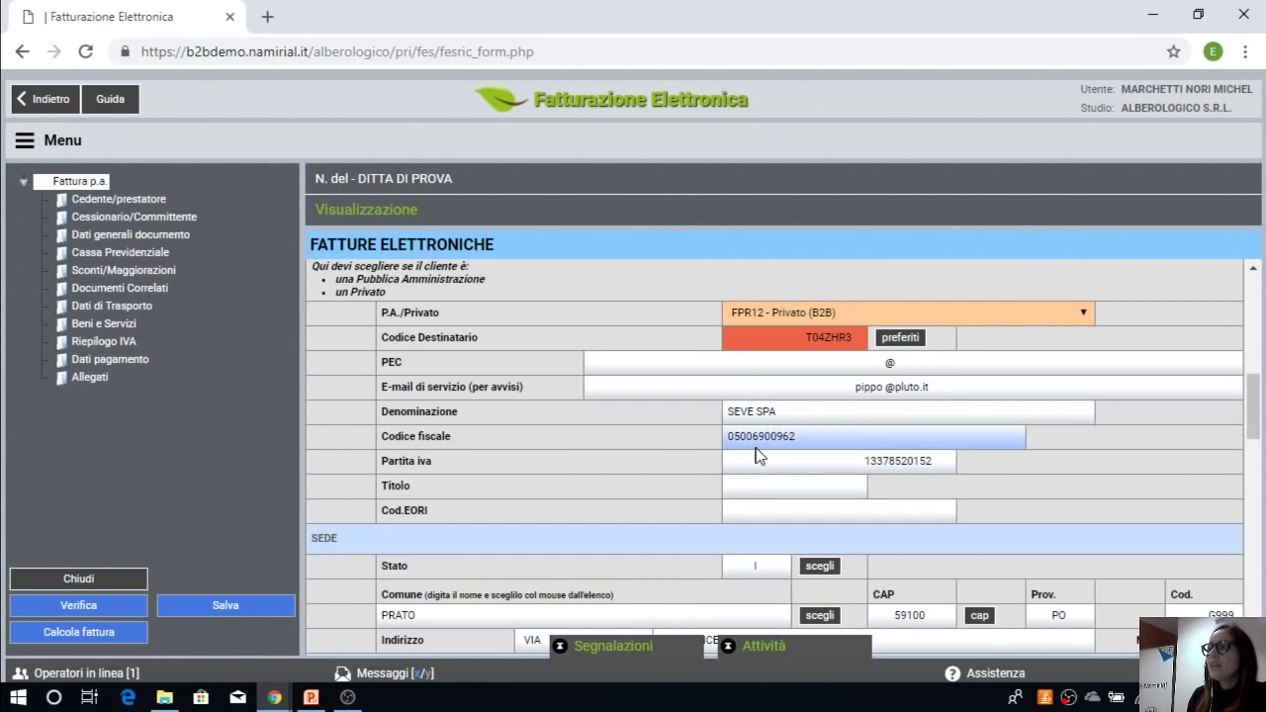
scroll(758, 453, "down", 1)
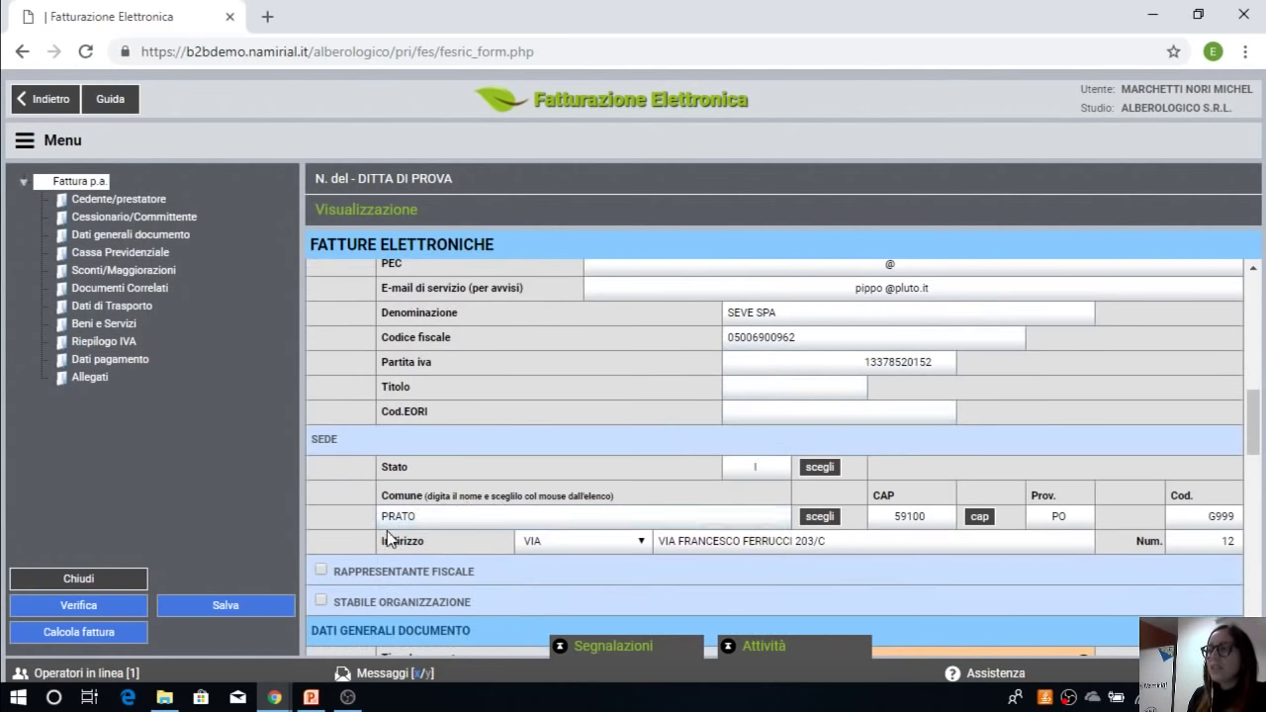
scroll(900, 534, "up", 2)
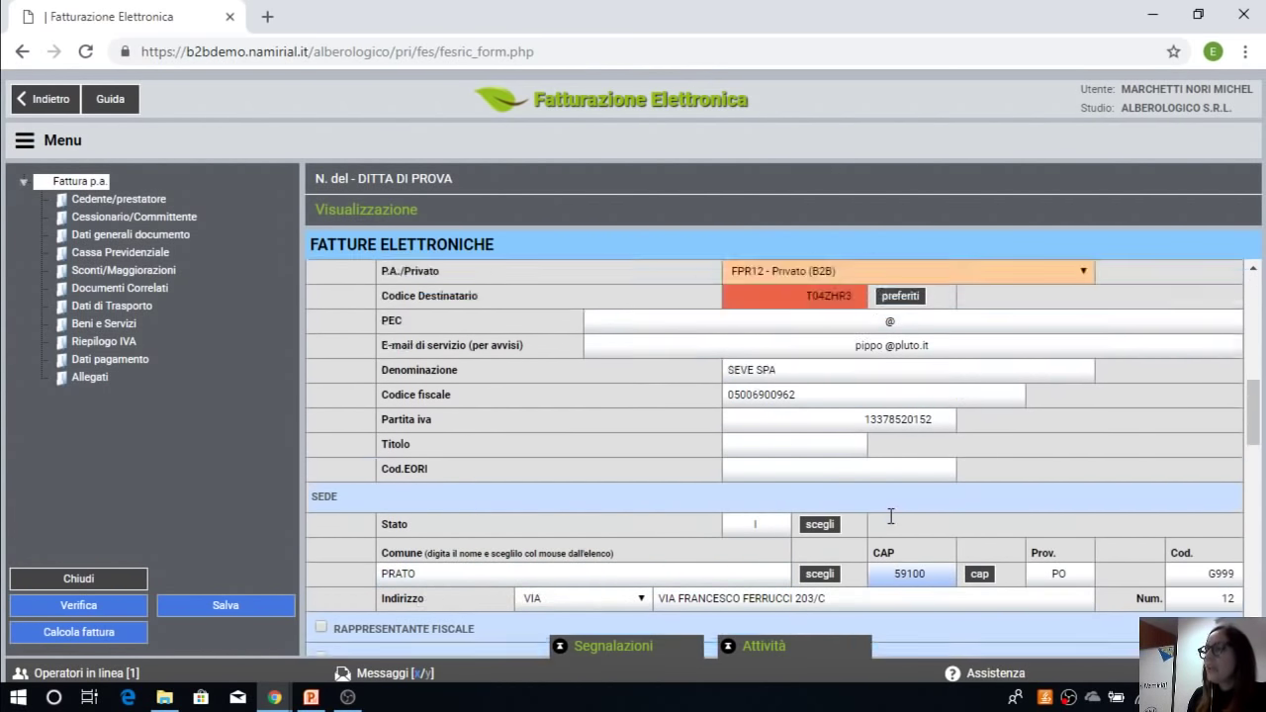
scroll(861, 410, "down", 1)
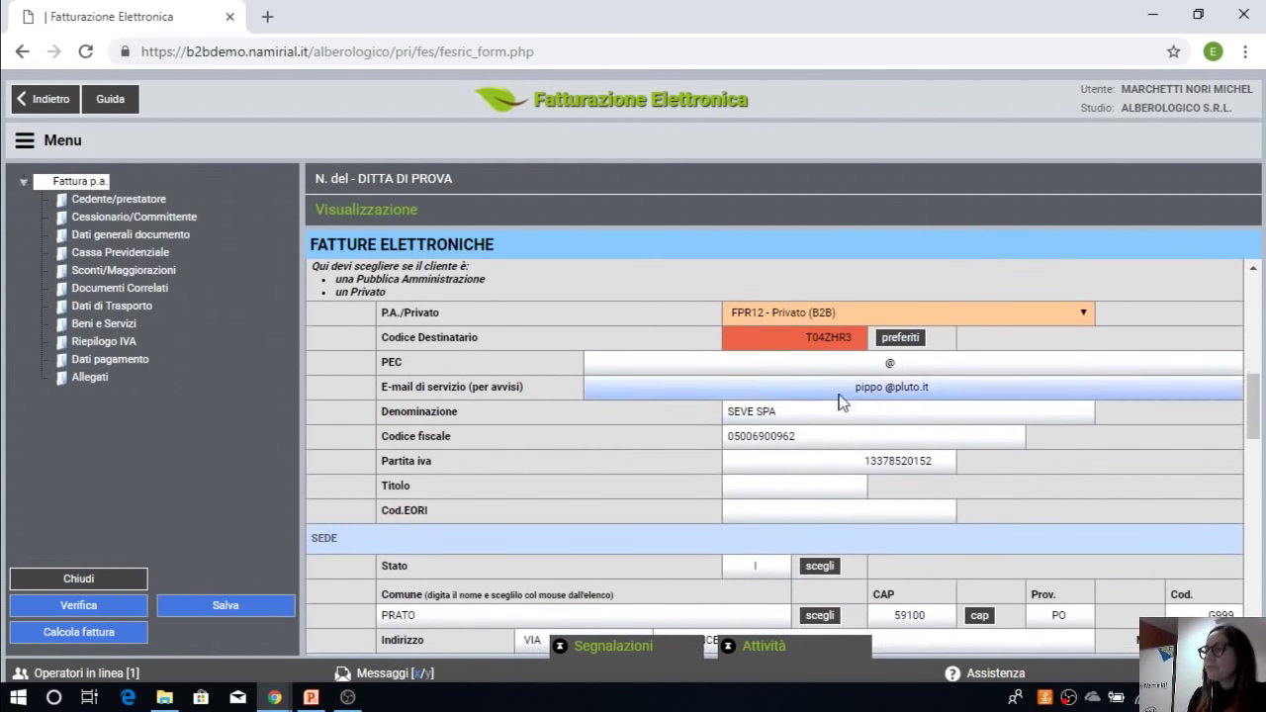
left_click(843, 314)
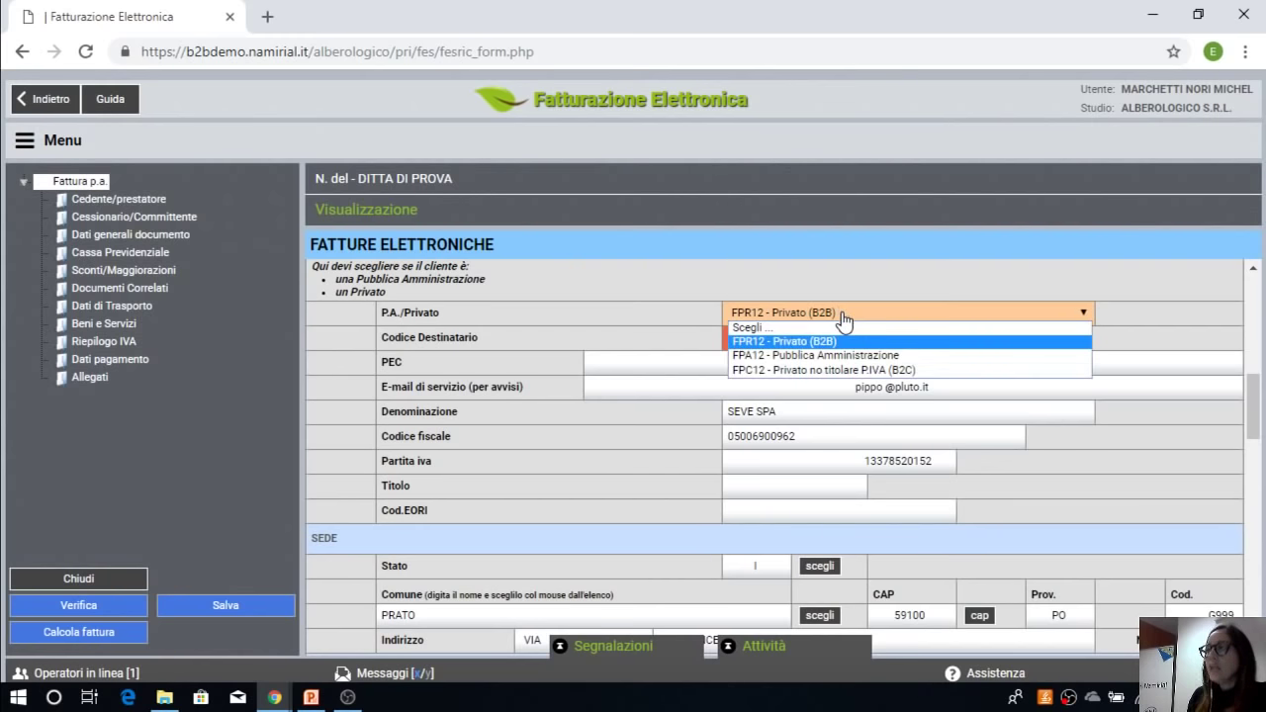
Step: Switch the customer to FPC12 B2C and enter the private person's corrected Codice fiscale
left_click(831, 369)
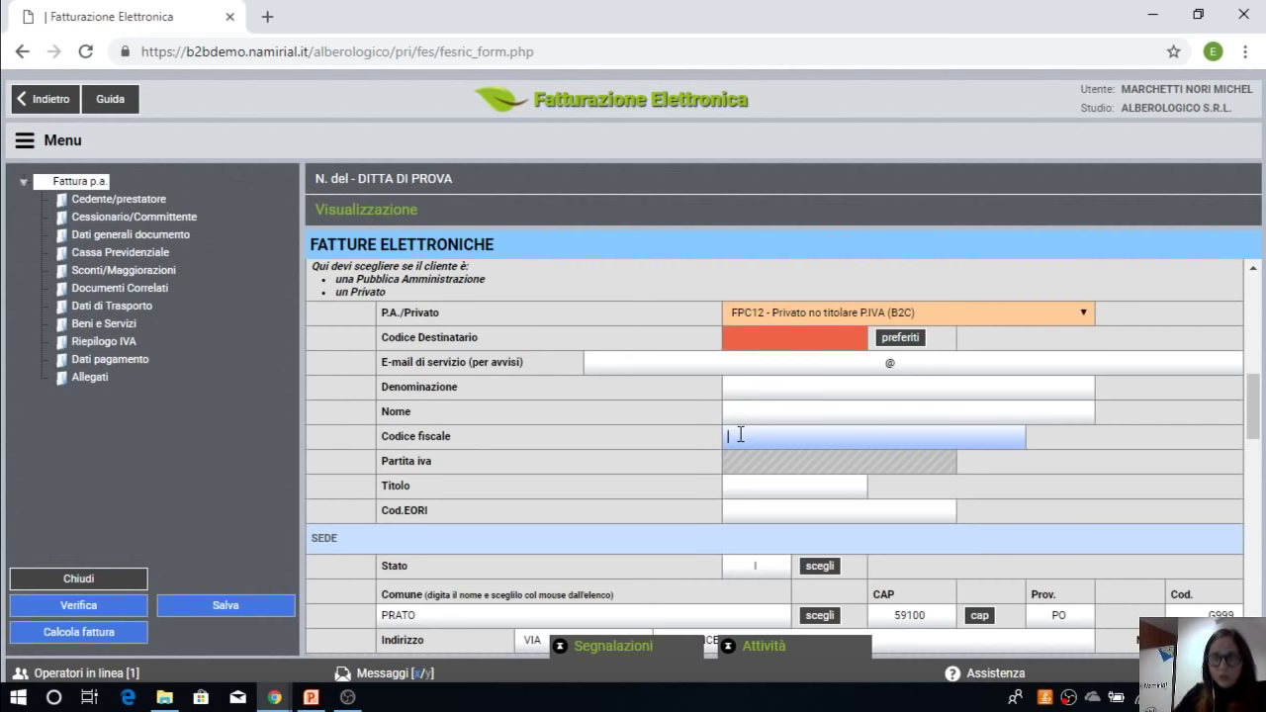
left_click(740, 434)
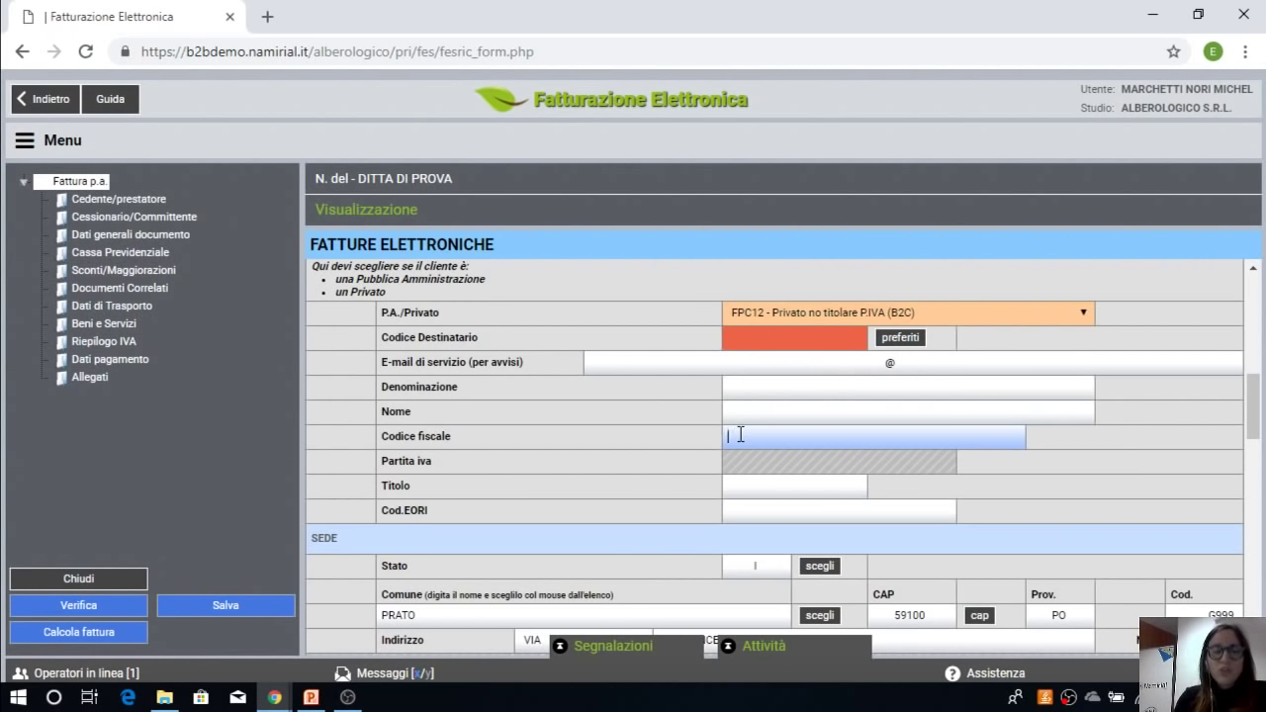
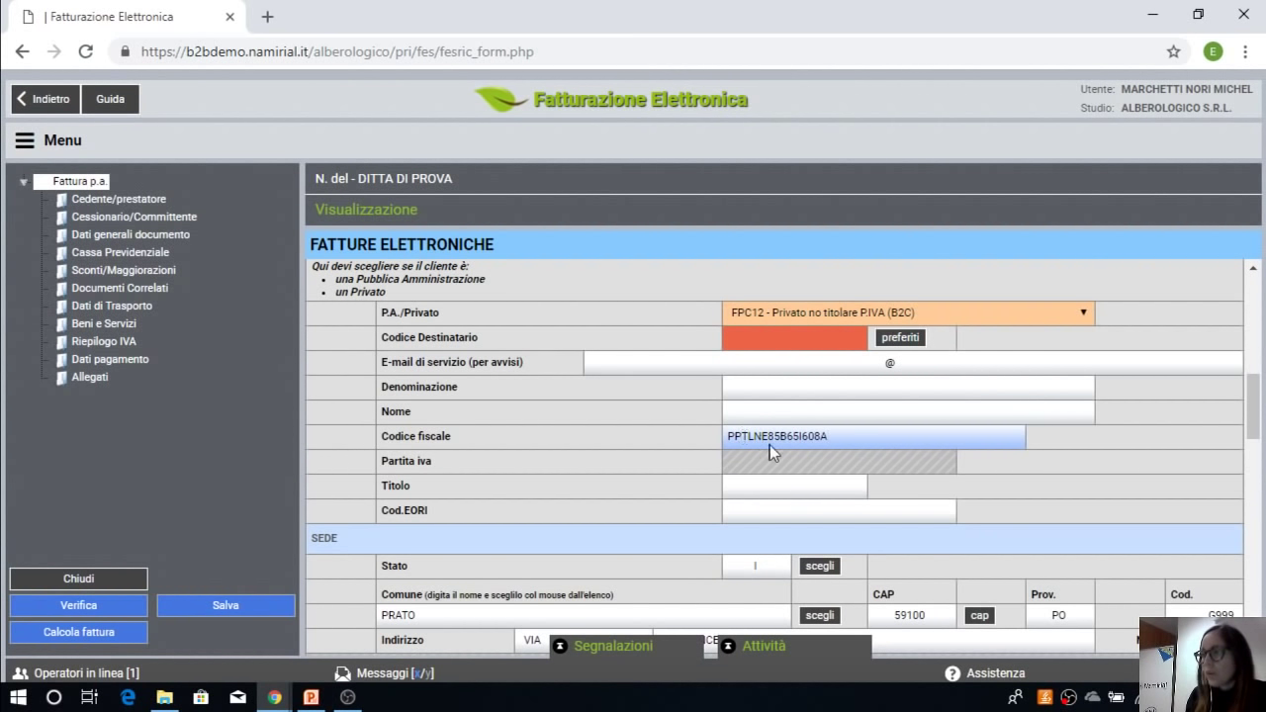
left_click_drag(832, 436, 709, 438)
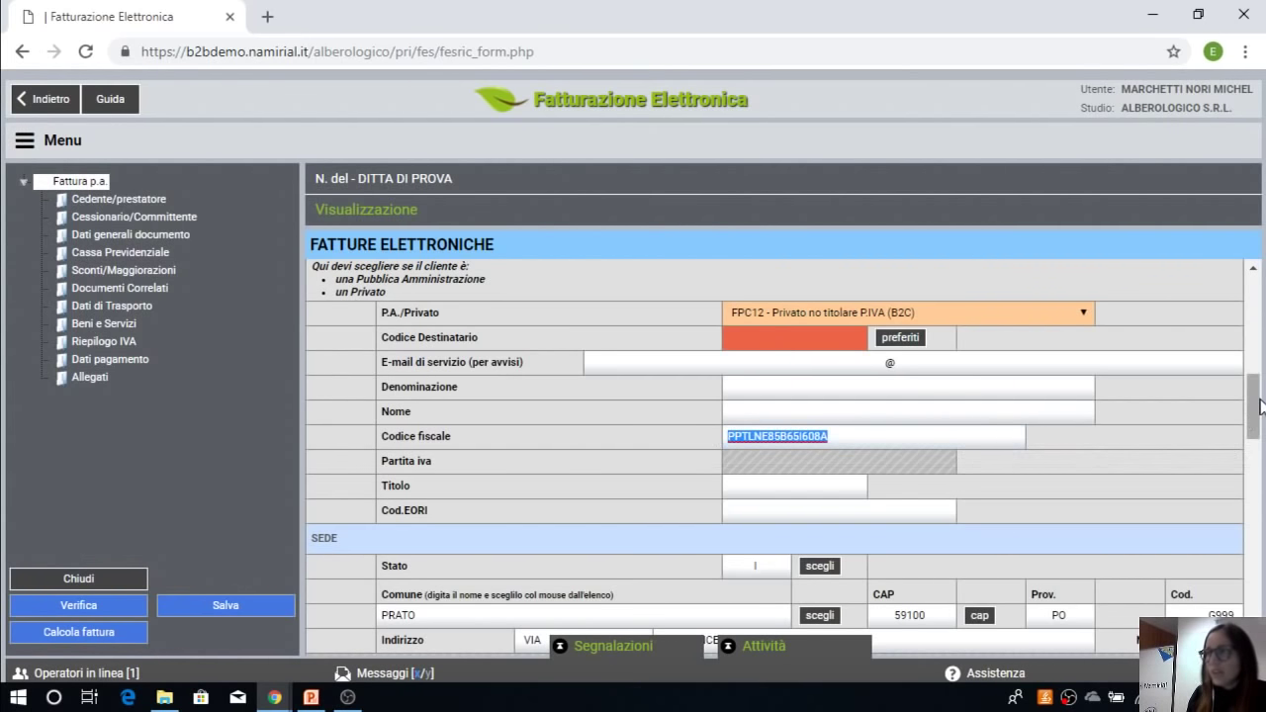
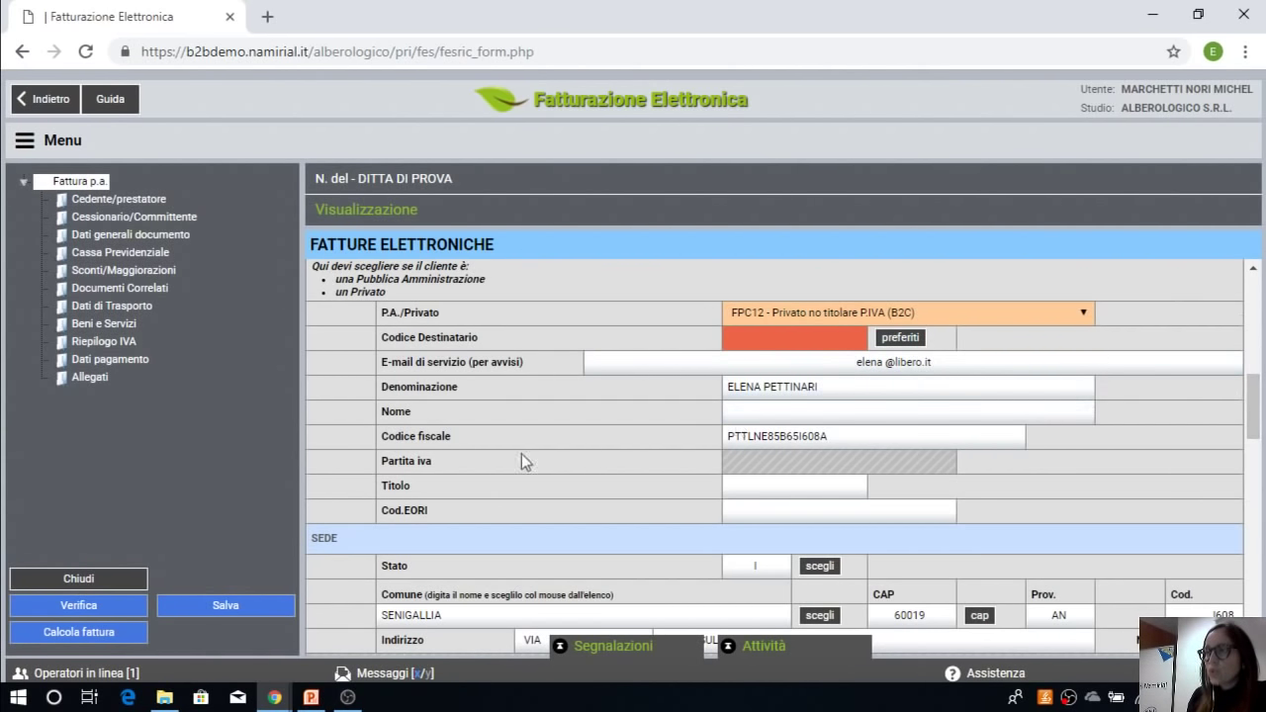
left_click_drag(881, 435, 713, 437)
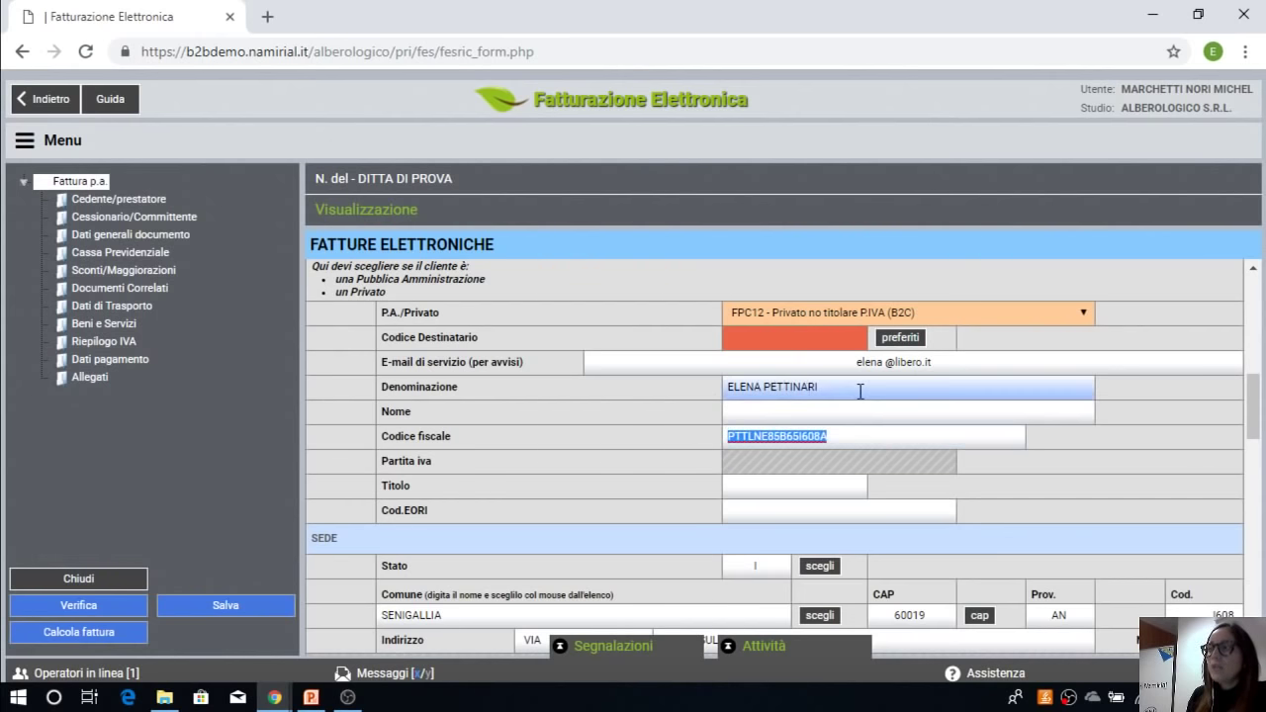
left_click_drag(819, 387, 630, 388)
left_click(938, 415)
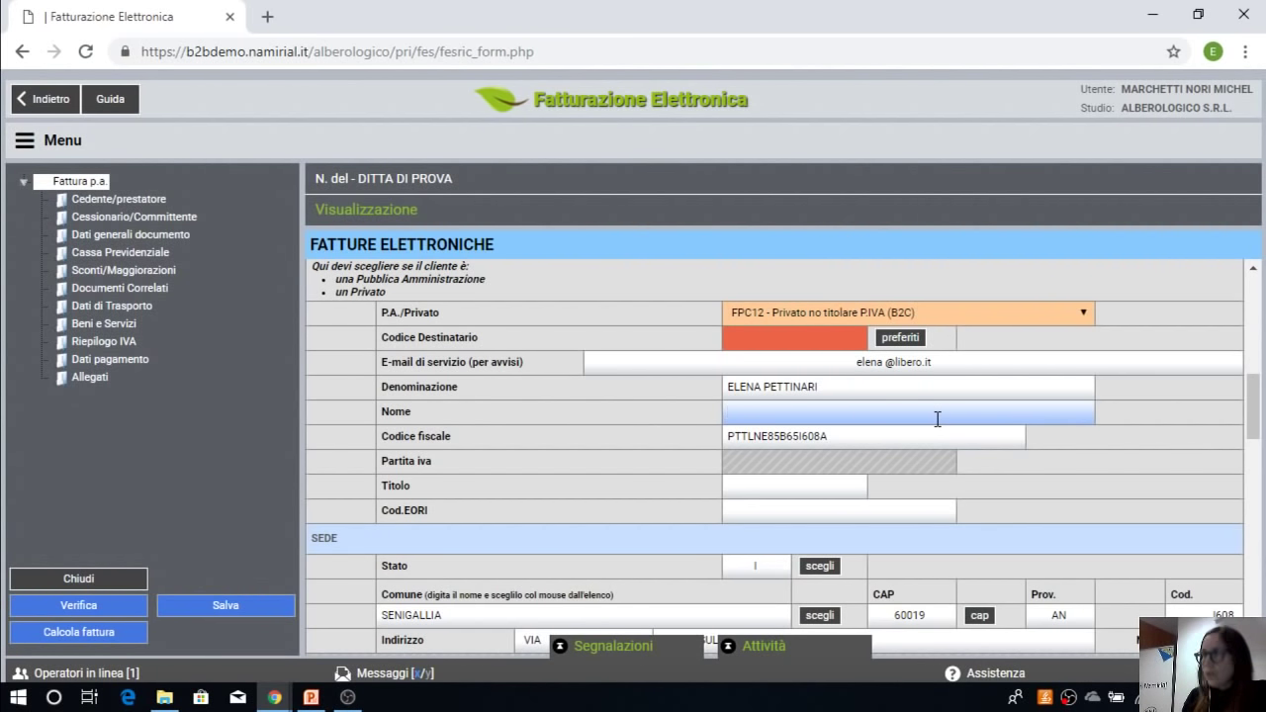
left_click(535, 365)
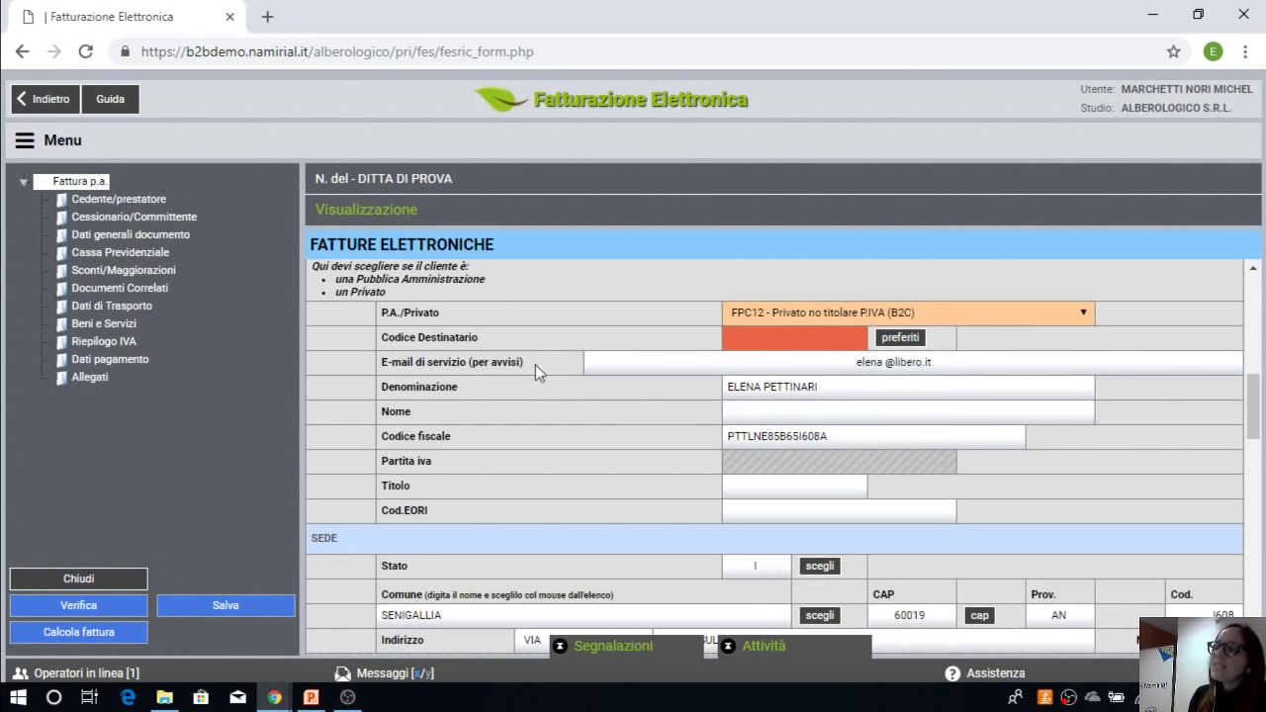
left_click_drag(381, 363, 554, 365)
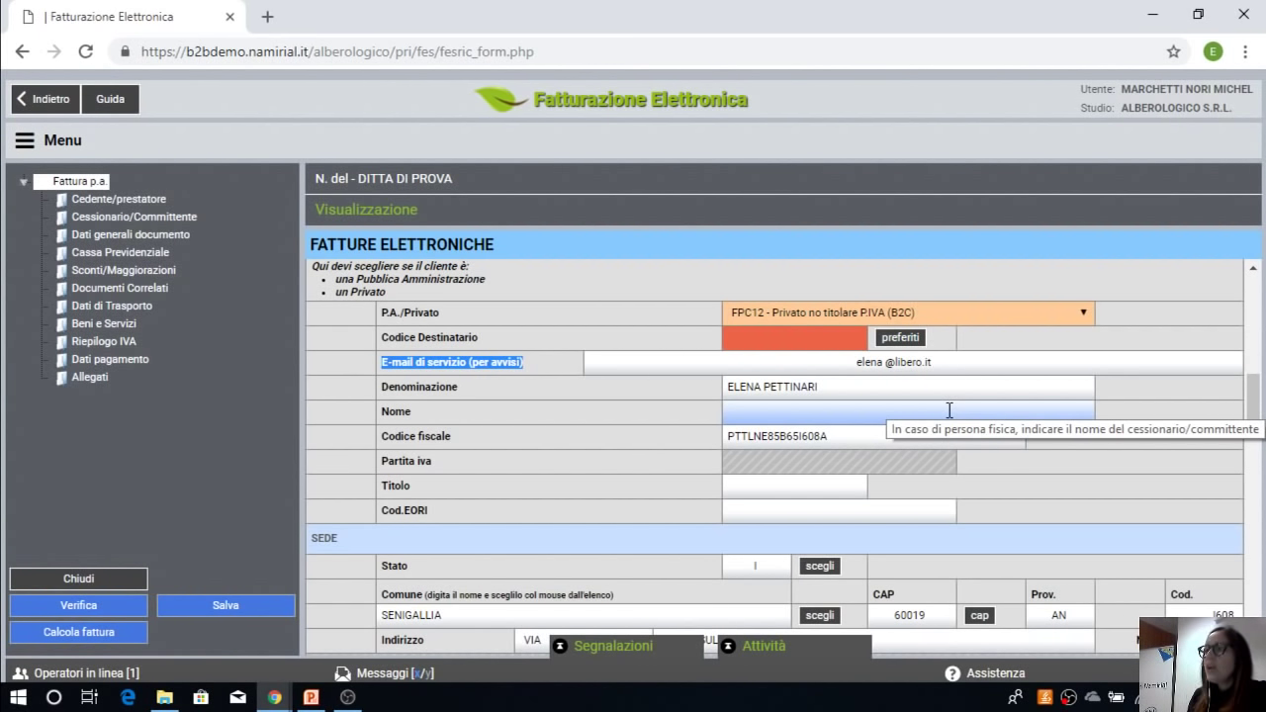
double_click(868, 362)
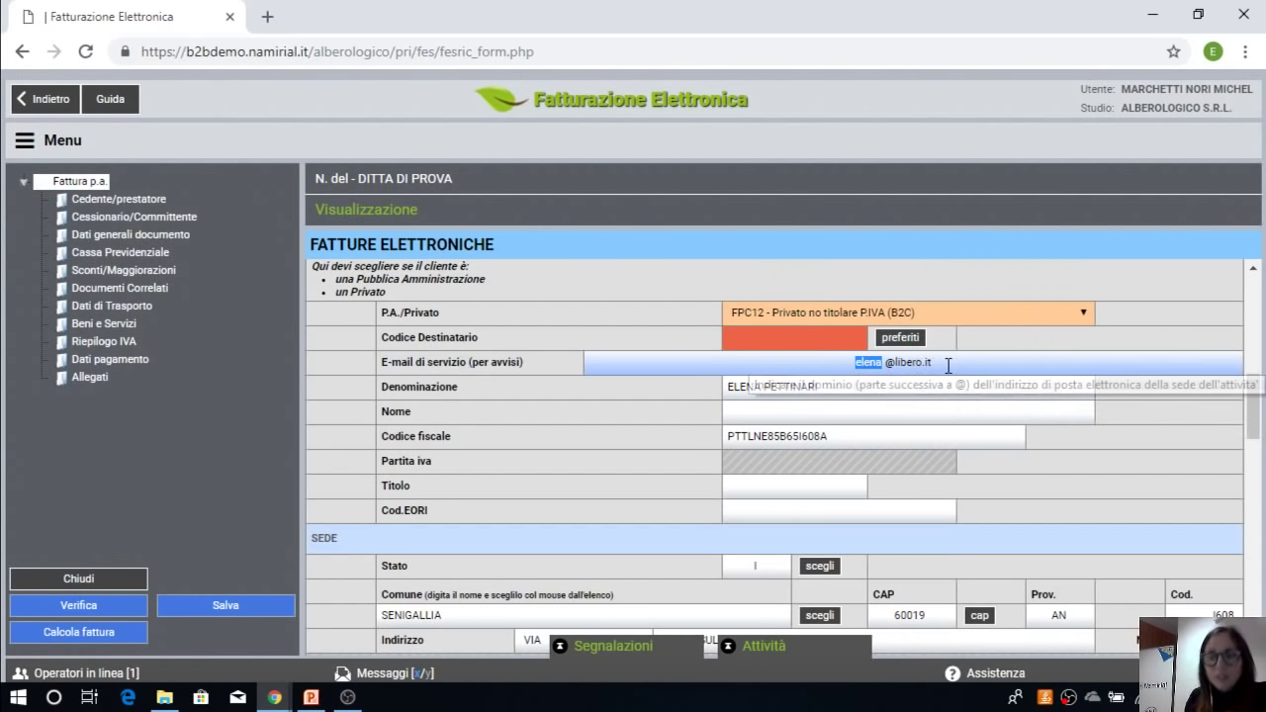
left_click(1039, 412)
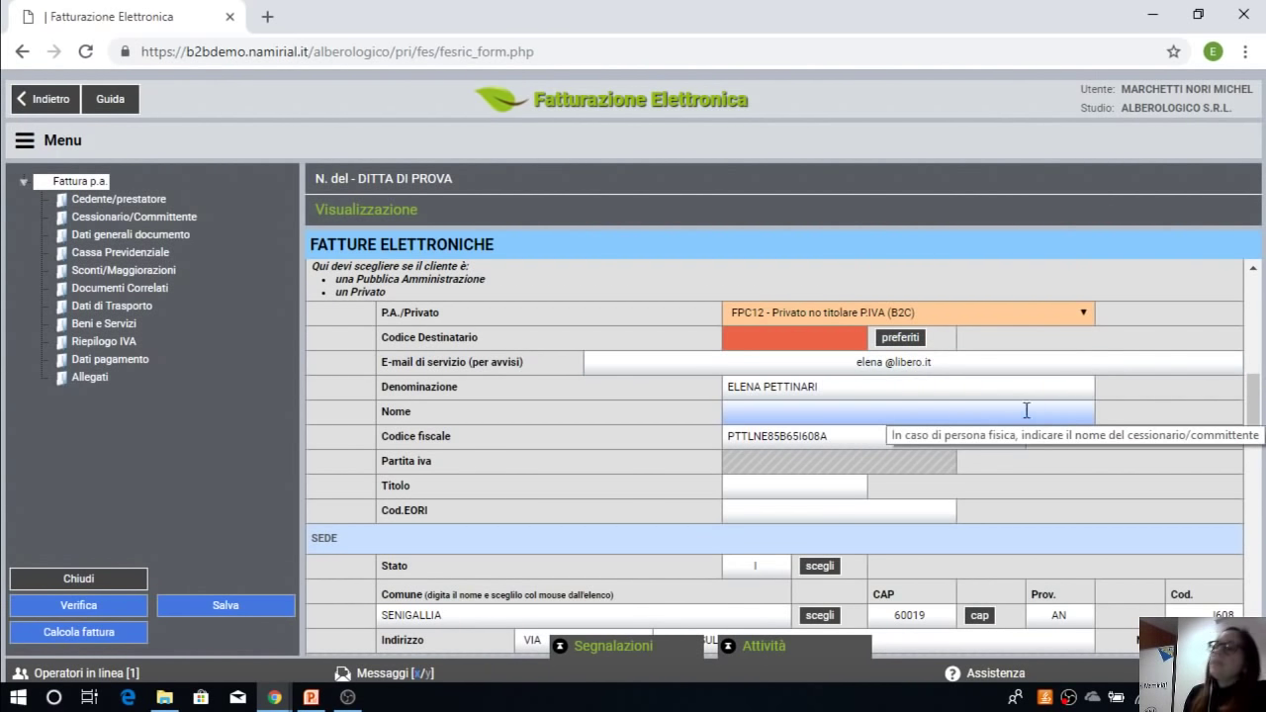
scroll(915, 475, "down", 3)
scroll(780, 362, "up", 2)
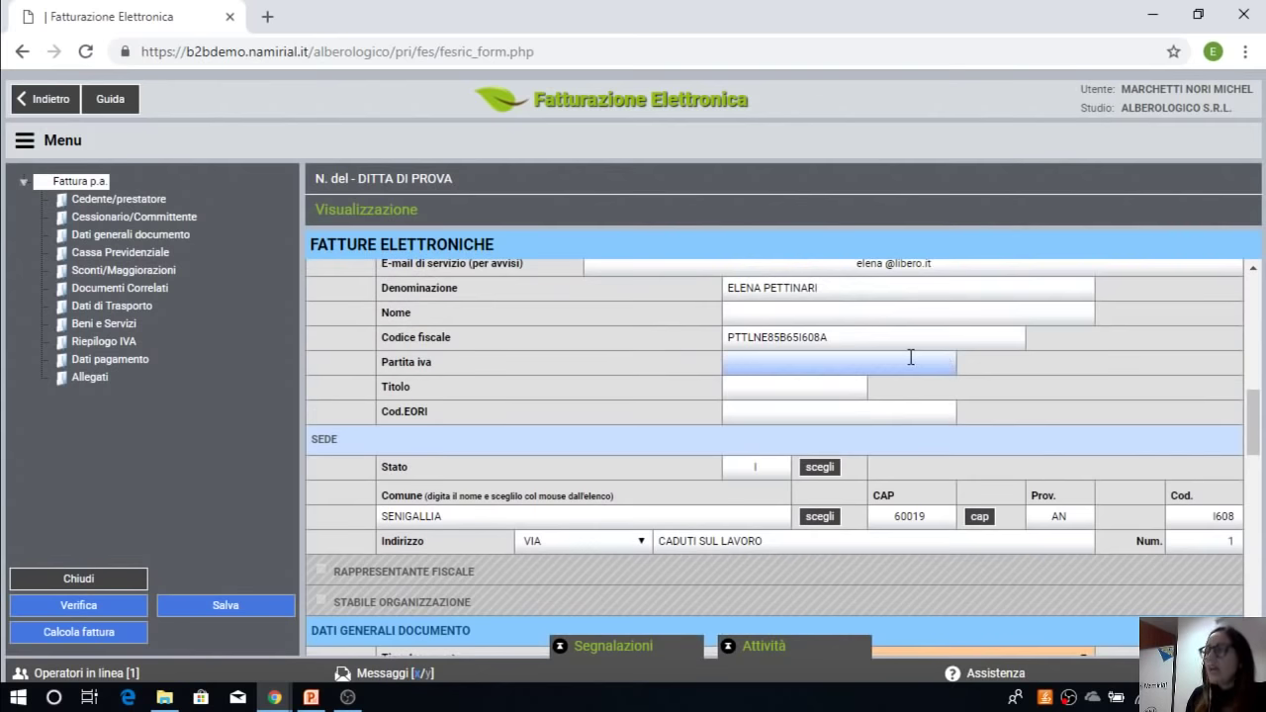
scroll(929, 396, "up", 1)
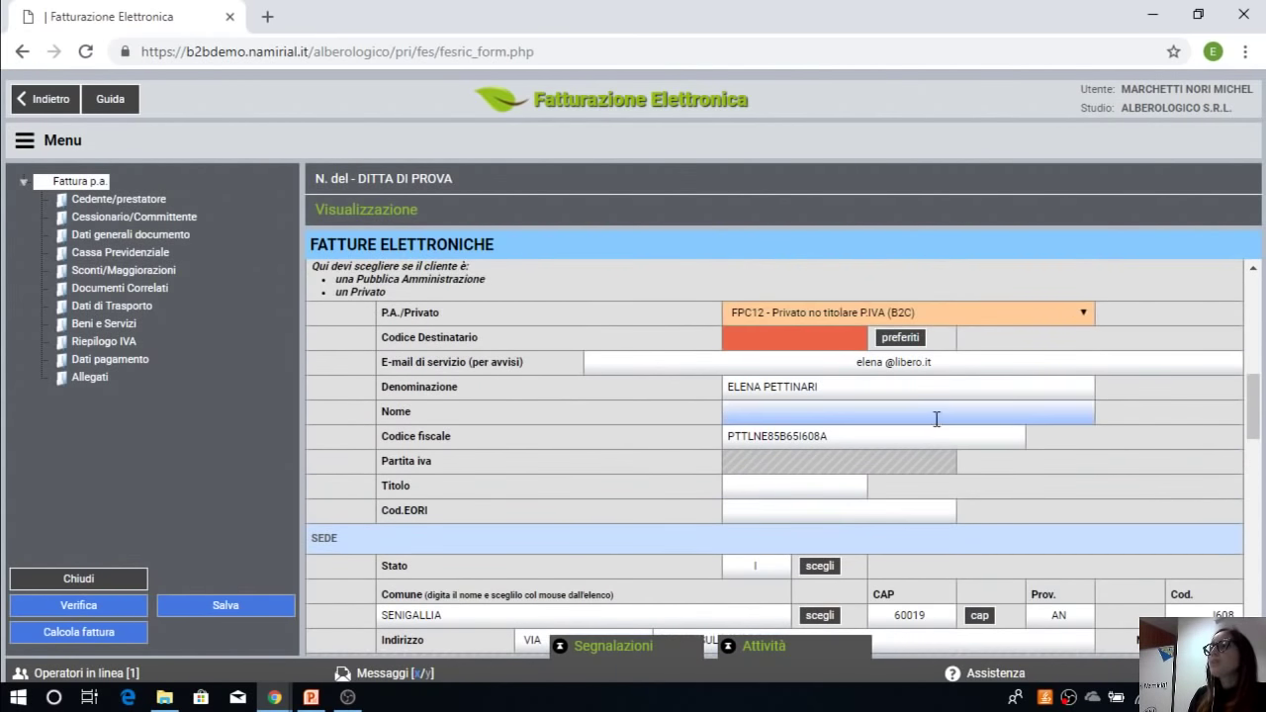
scroll(992, 322, "down", 3)
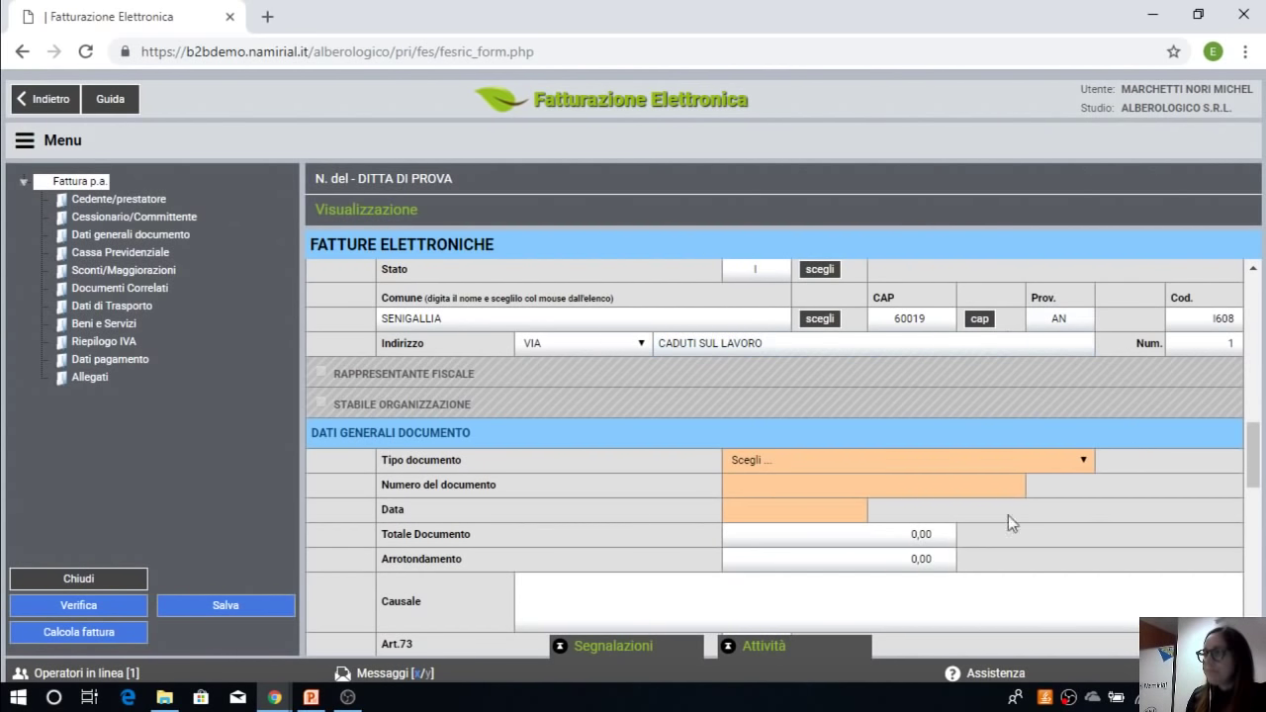
Step: Set the document type to TD01 - Fattura, number 1/E, dated 06/12/2018
left_click(801, 469)
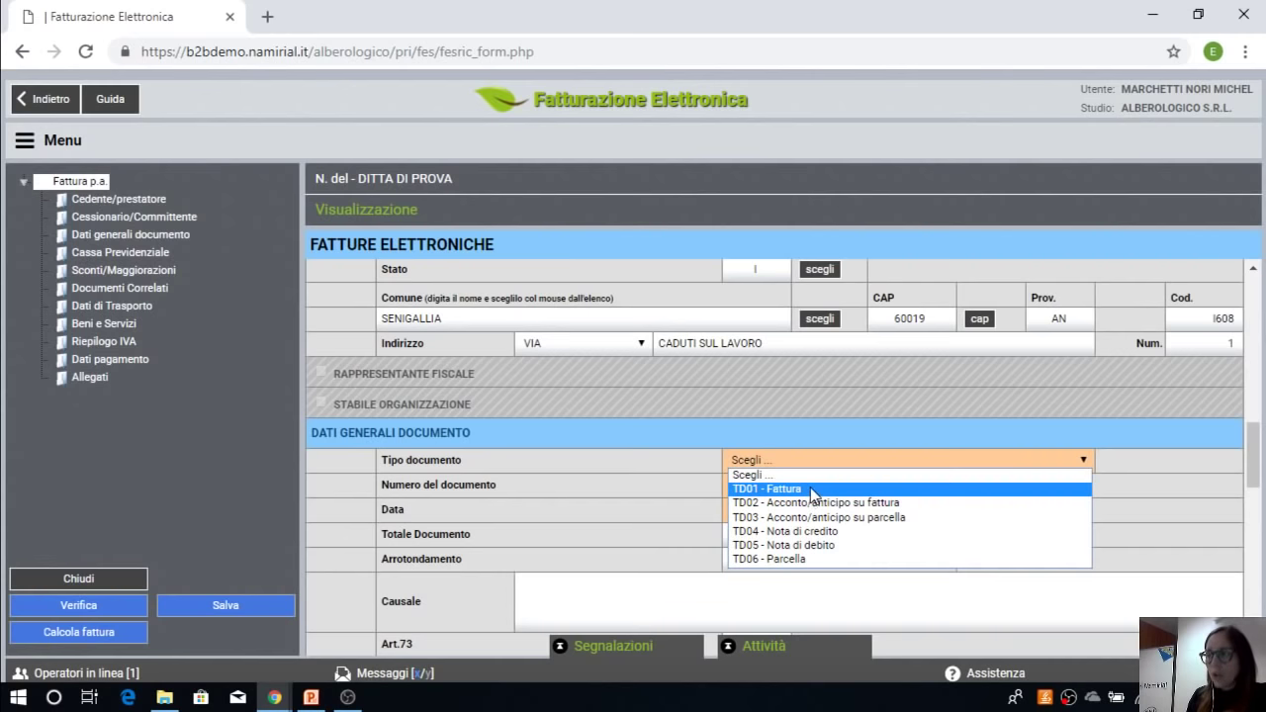
left_click(811, 489)
left_click(804, 485)
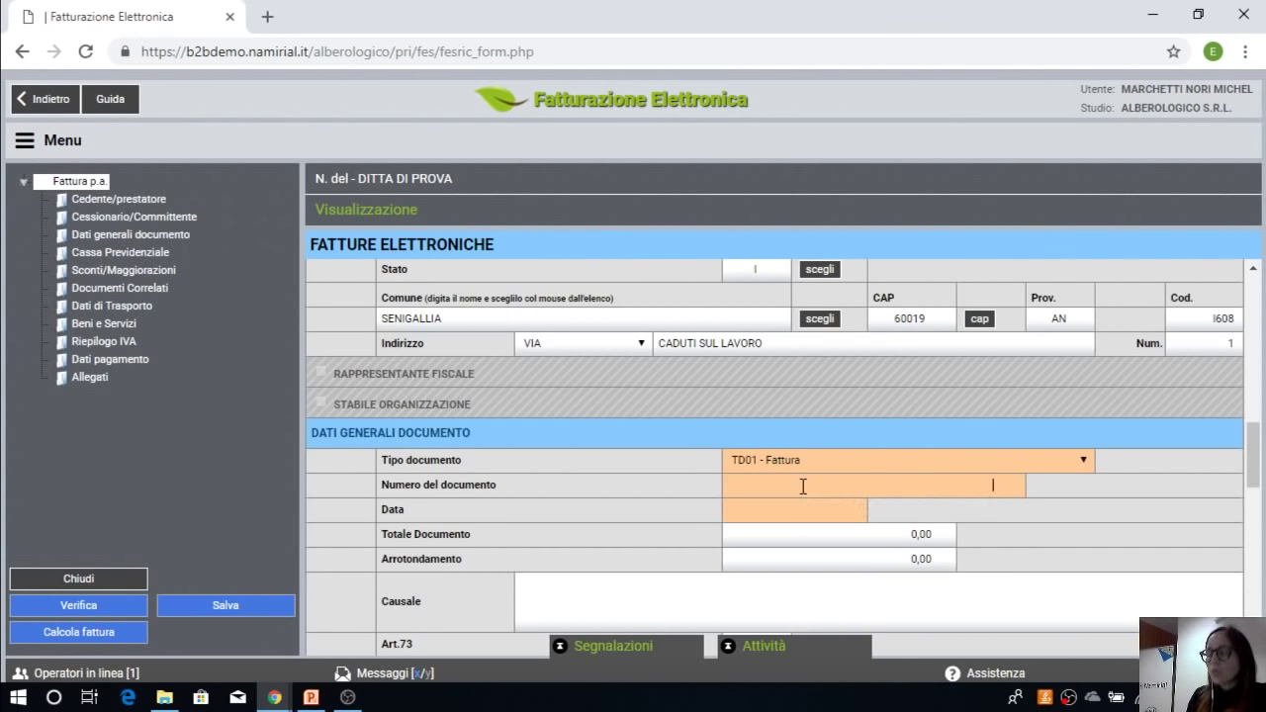
type("1/")
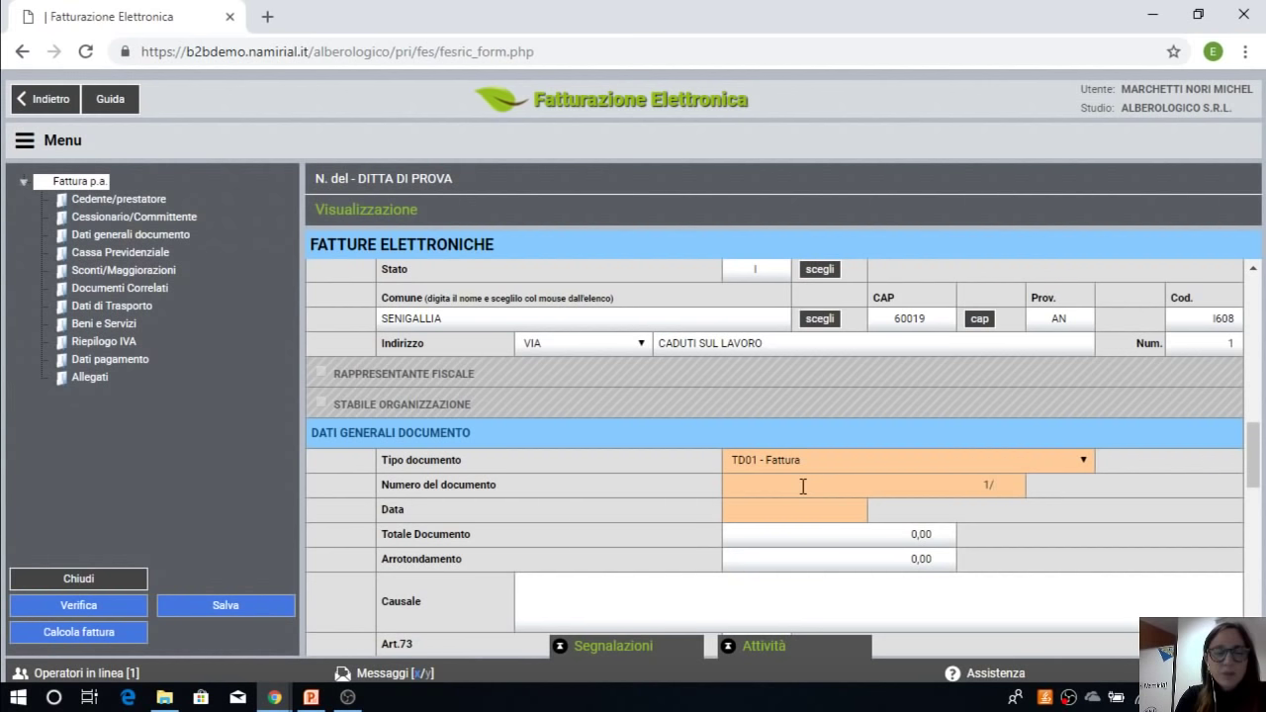
type("E")
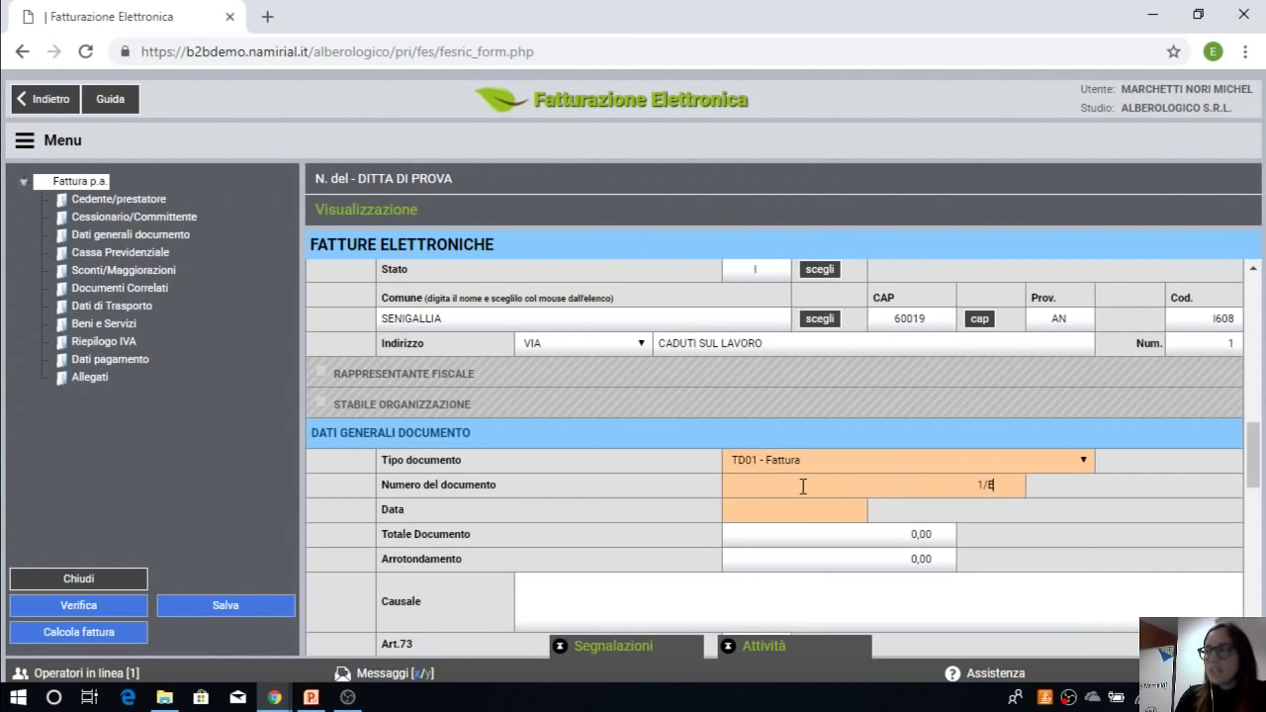
key("Tab")
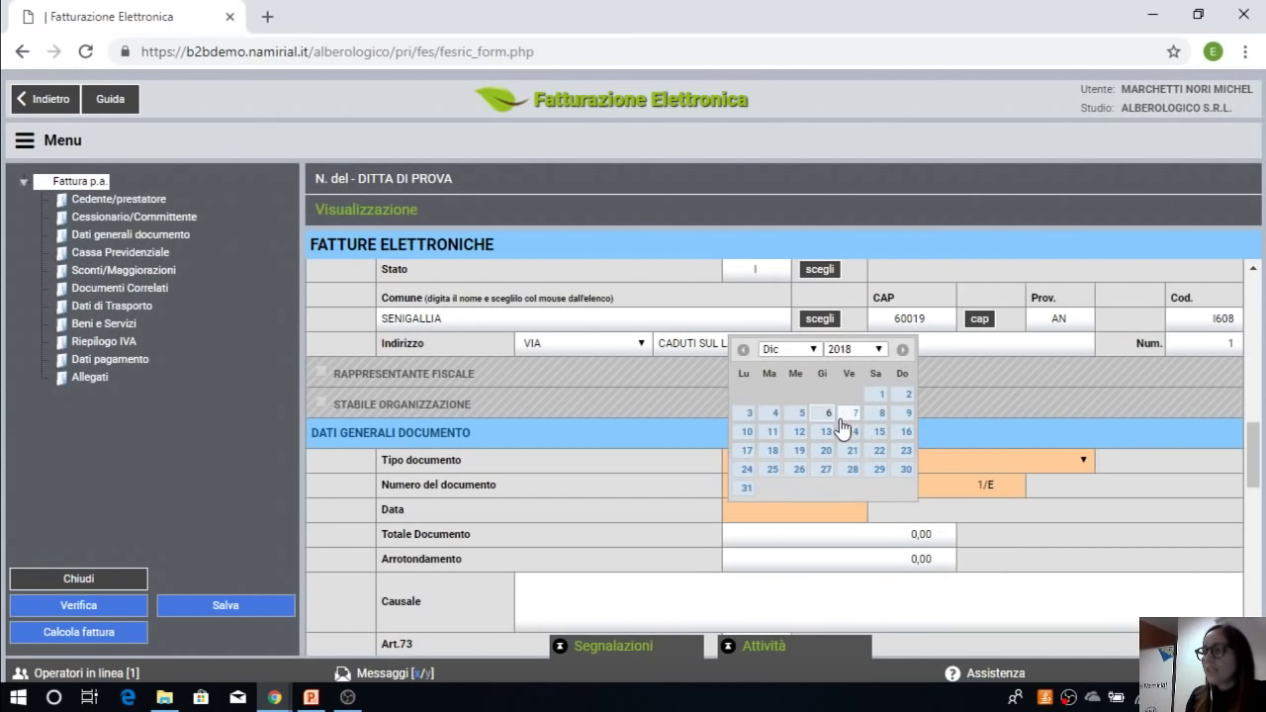
left_click(828, 414)
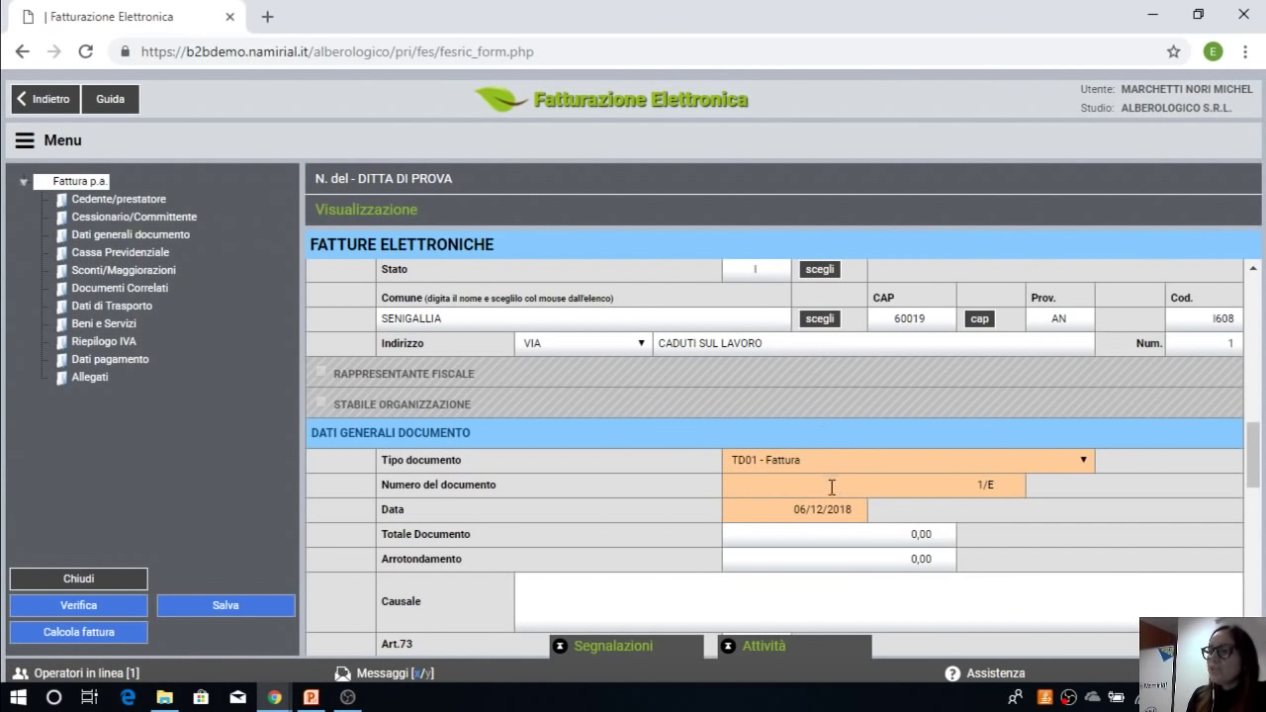
left_click(811, 531)
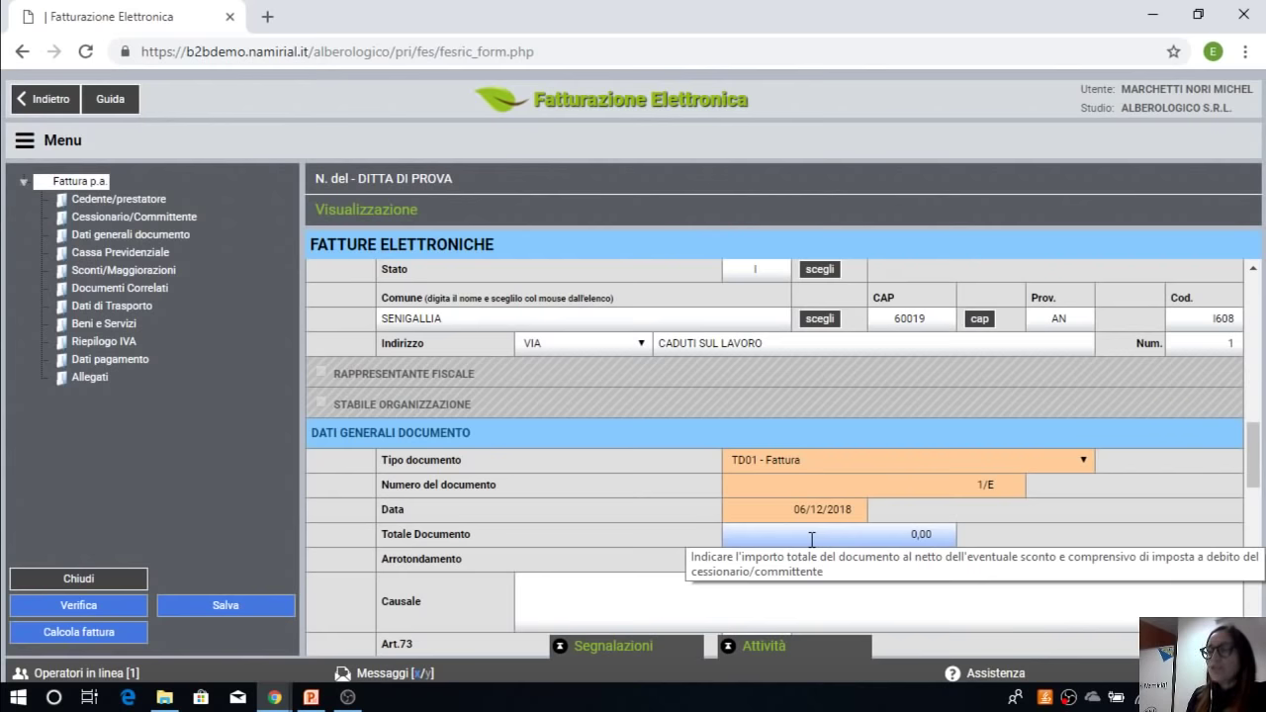
scroll(811, 540, "down", 1)
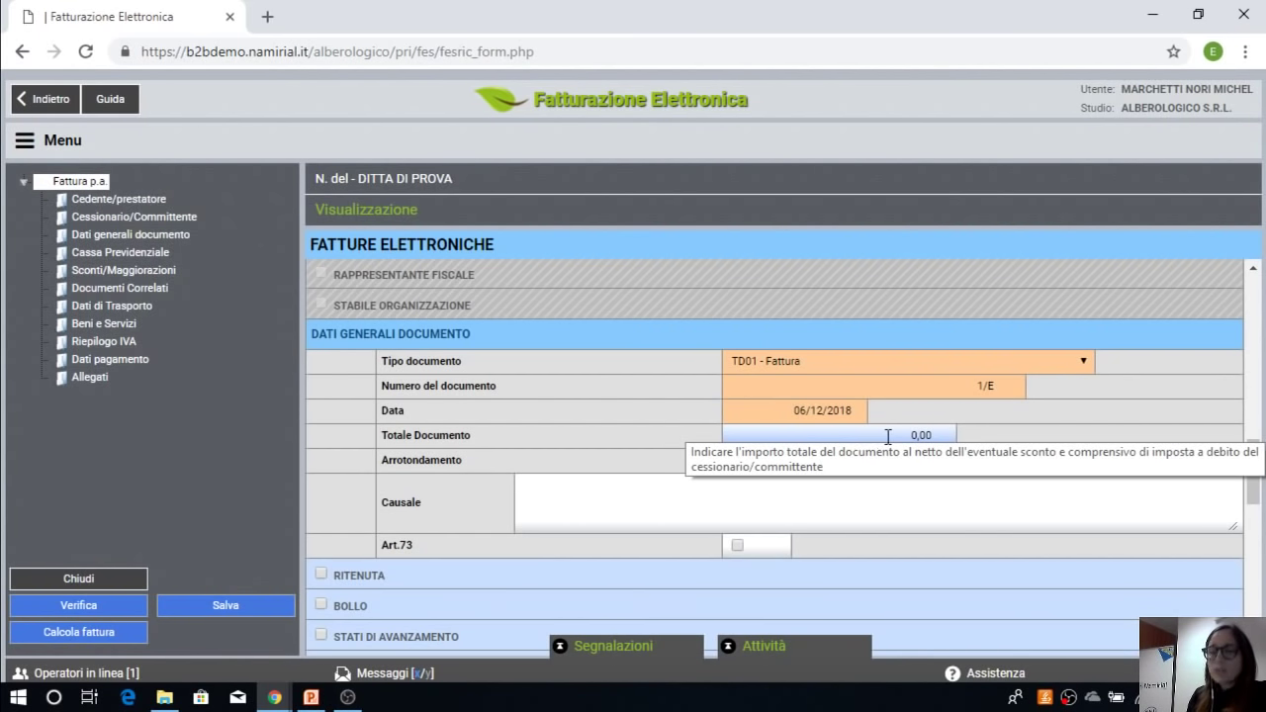
Step: Enter PRESTAZIONE PROFESSIONALE as the invoice Causale, correcting the misspelling
left_click(698, 496)
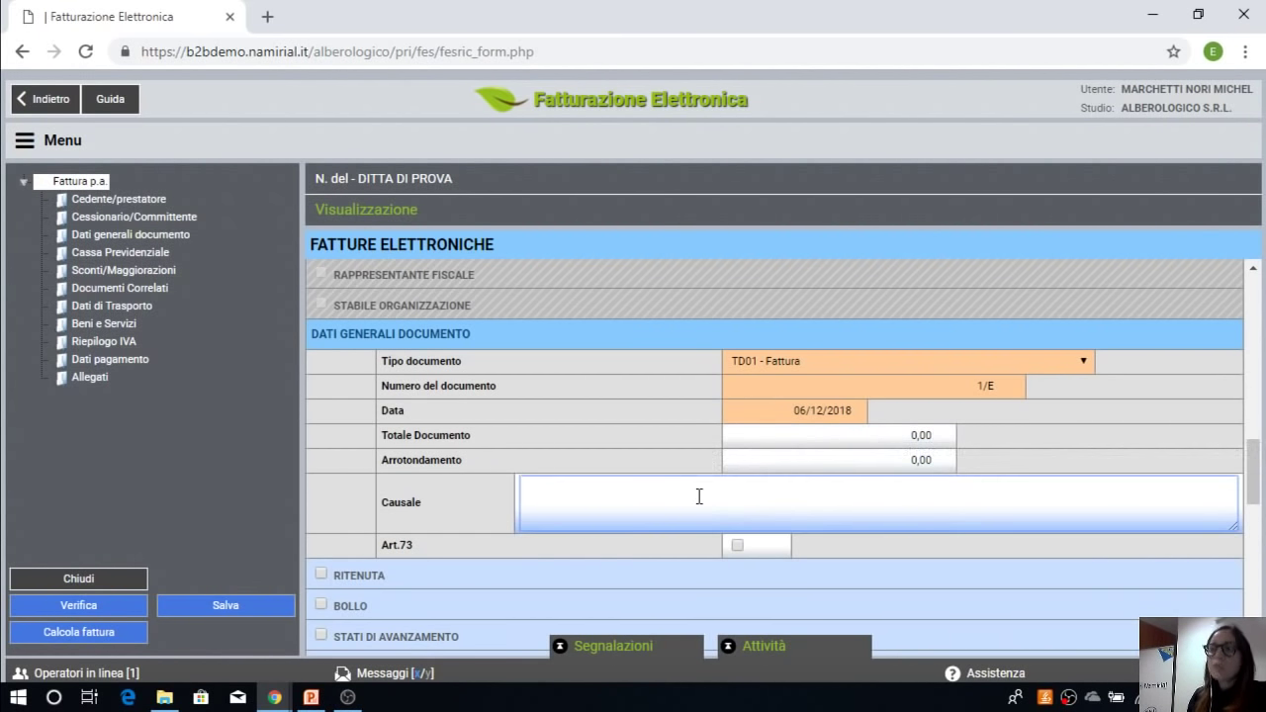
type("PRESTAZIONE ")
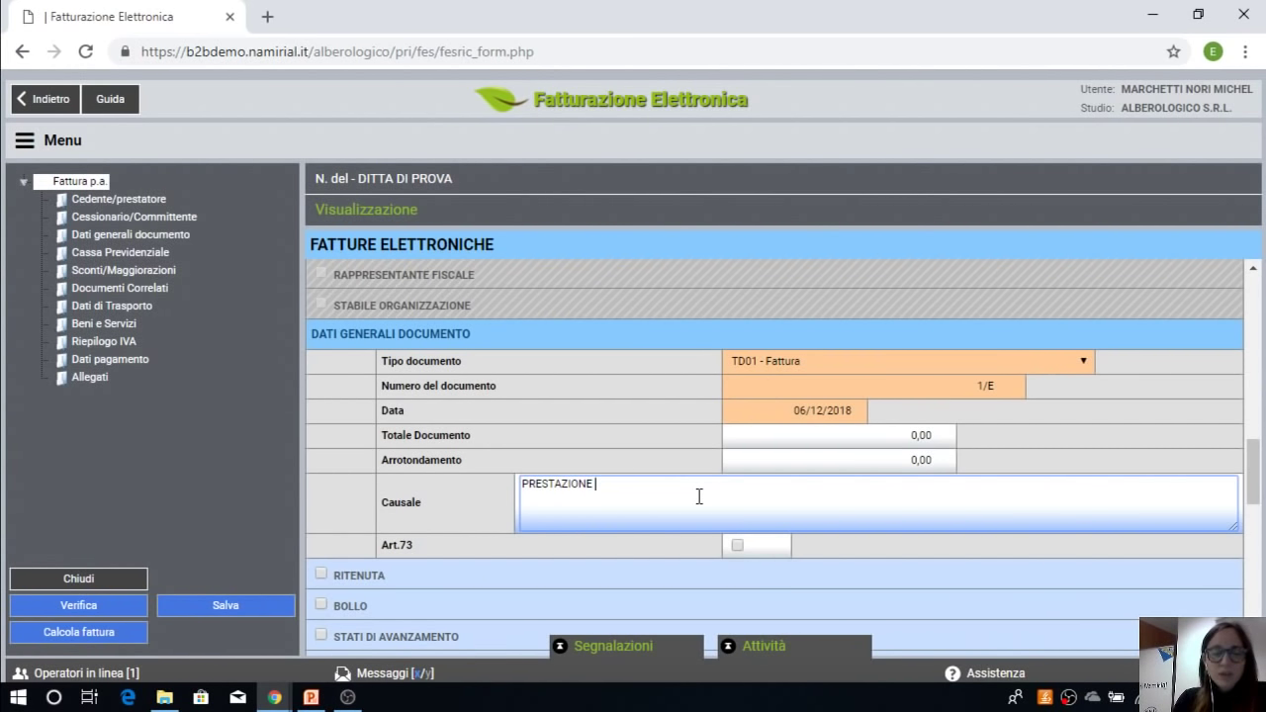
type("PROFESIONALE")
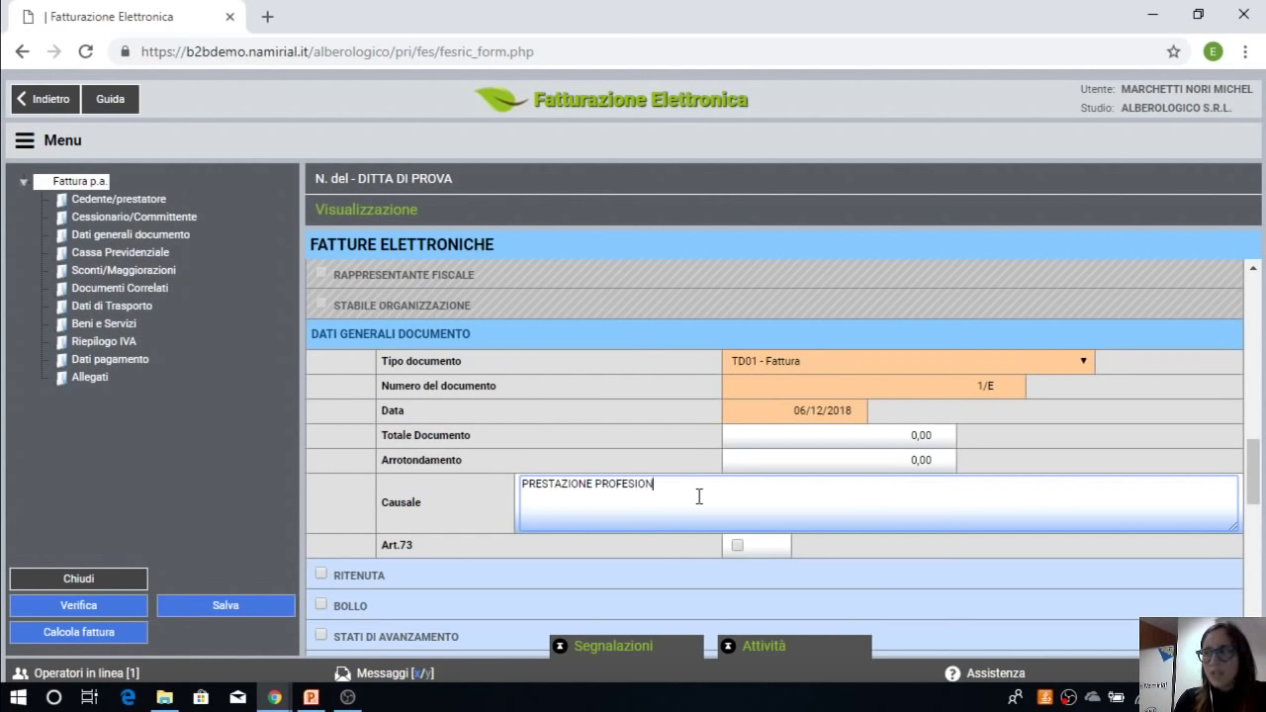
key("BackSpace")
key("BackSpace")
key("BackSpace")
key("BackSpace")
key("BackSpace")
key("BackSpace")
key("BackSpace")
key("BackSpace")
key("BackSpace")
key("BackSpace")
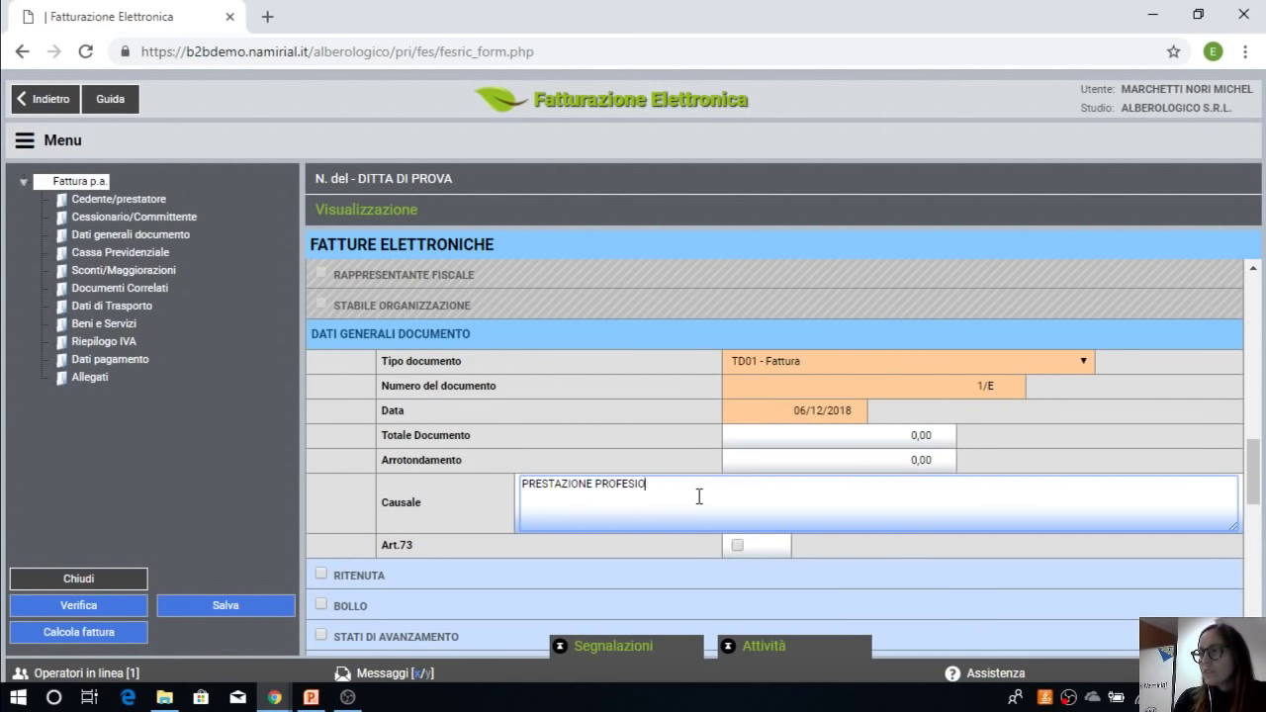
type("OFESSIONALE")
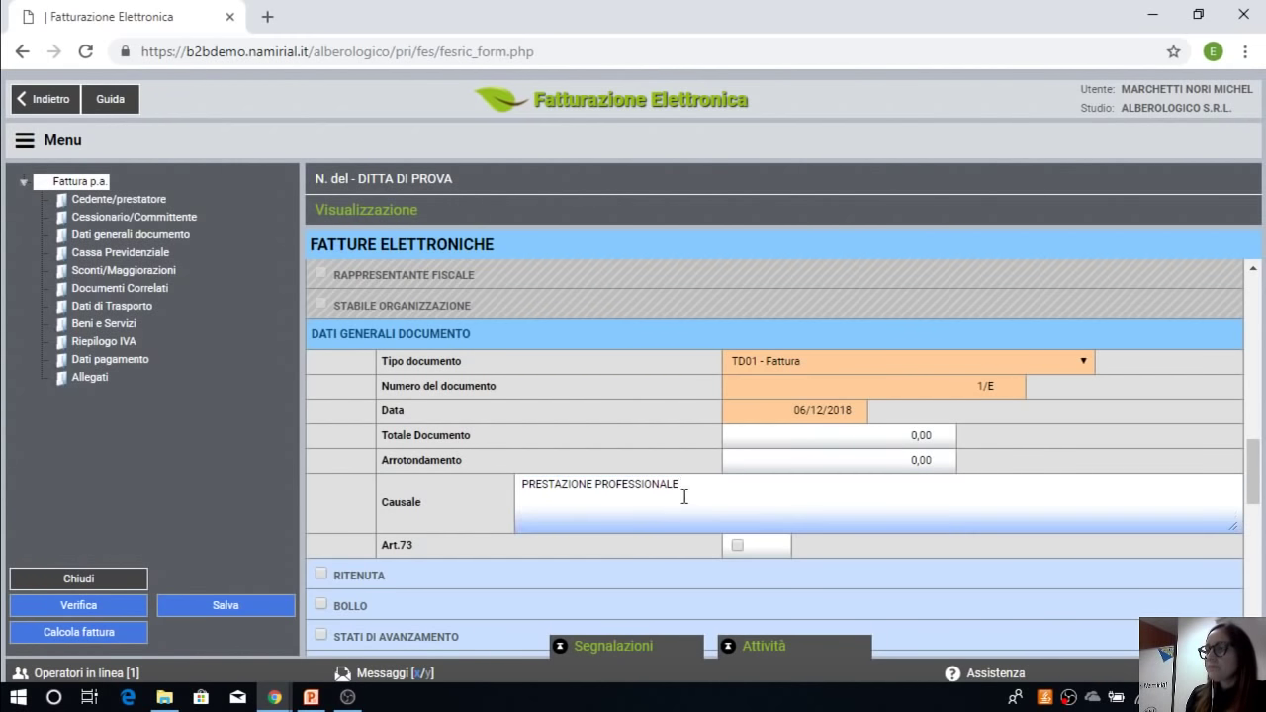
left_click_drag(683, 483, 522, 487)
key("ctrl+c")
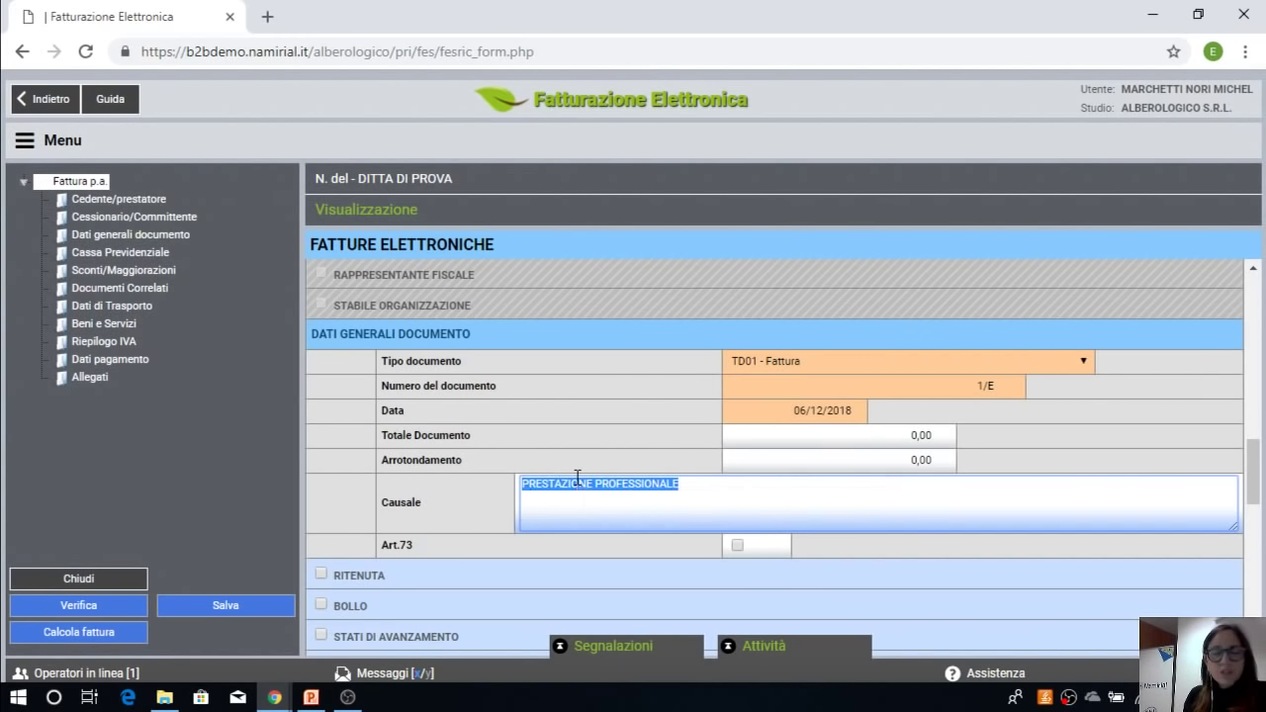
scroll(663, 586, "down", 1)
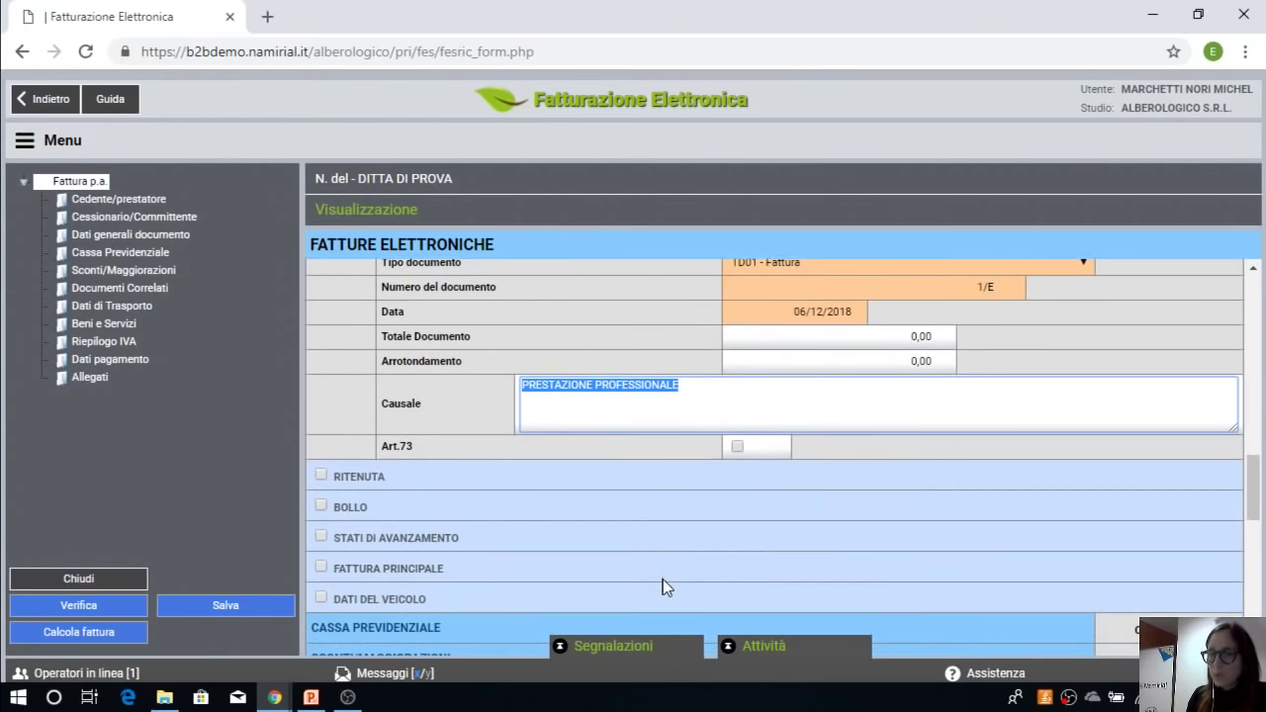
Step: Enable RT01 withholding for individuals at a 20% rate
left_click(508, 517)
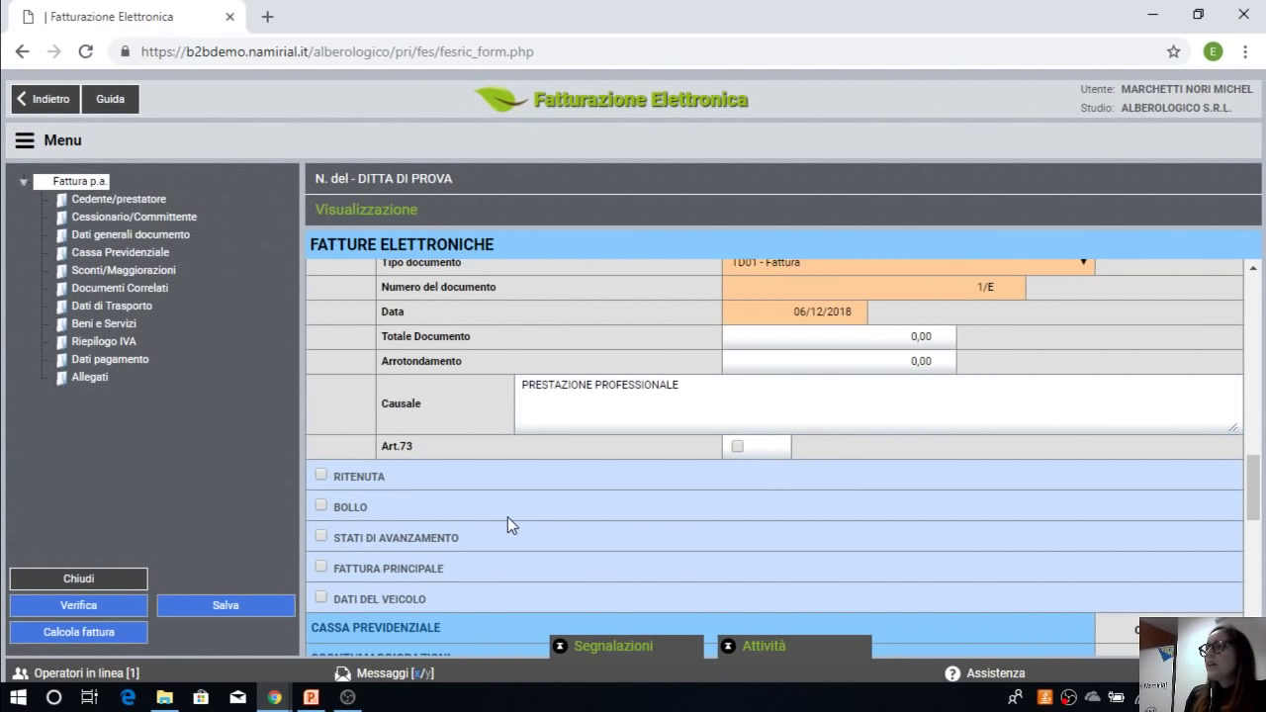
left_click(321, 476)
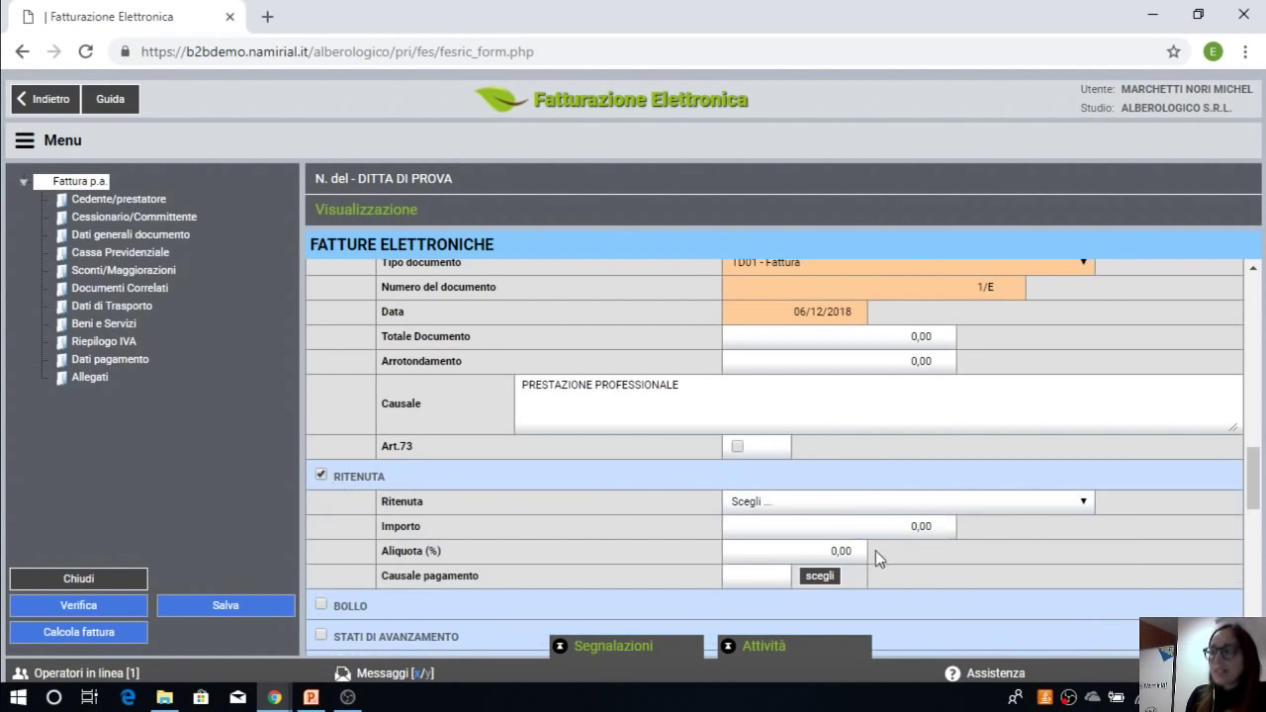
left_click(855, 507)
left_click(859, 529)
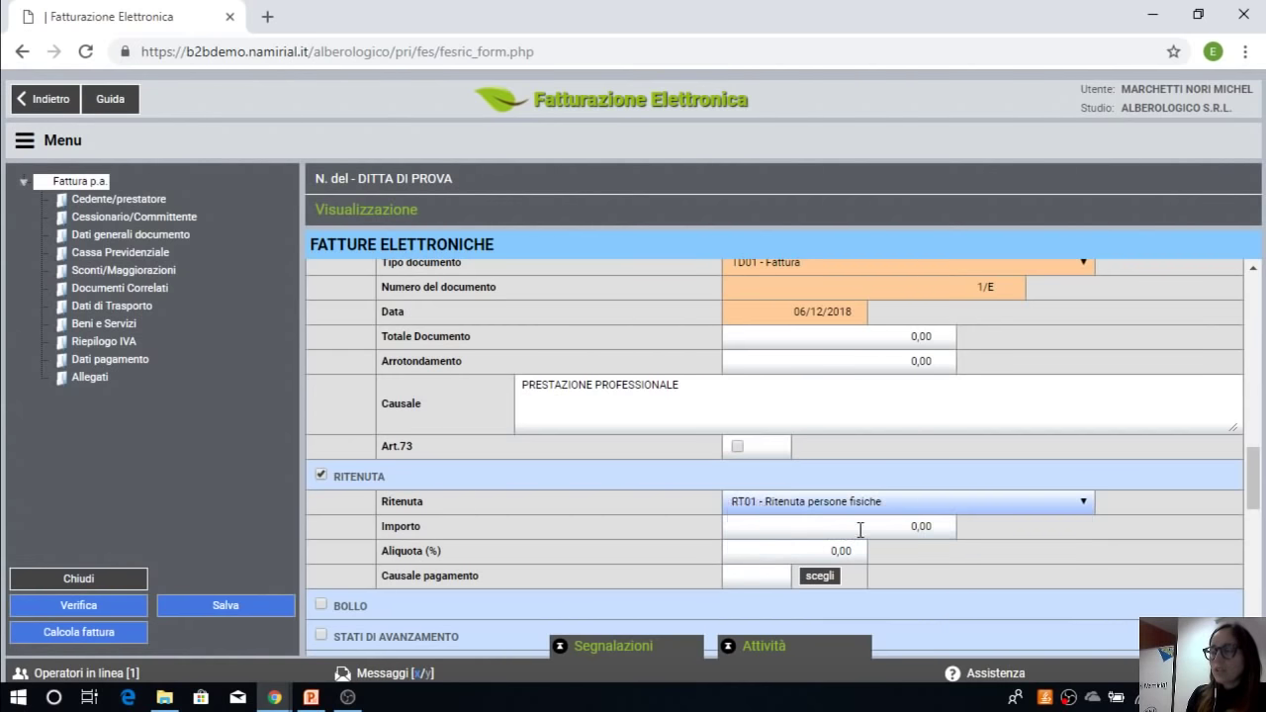
left_click(837, 552)
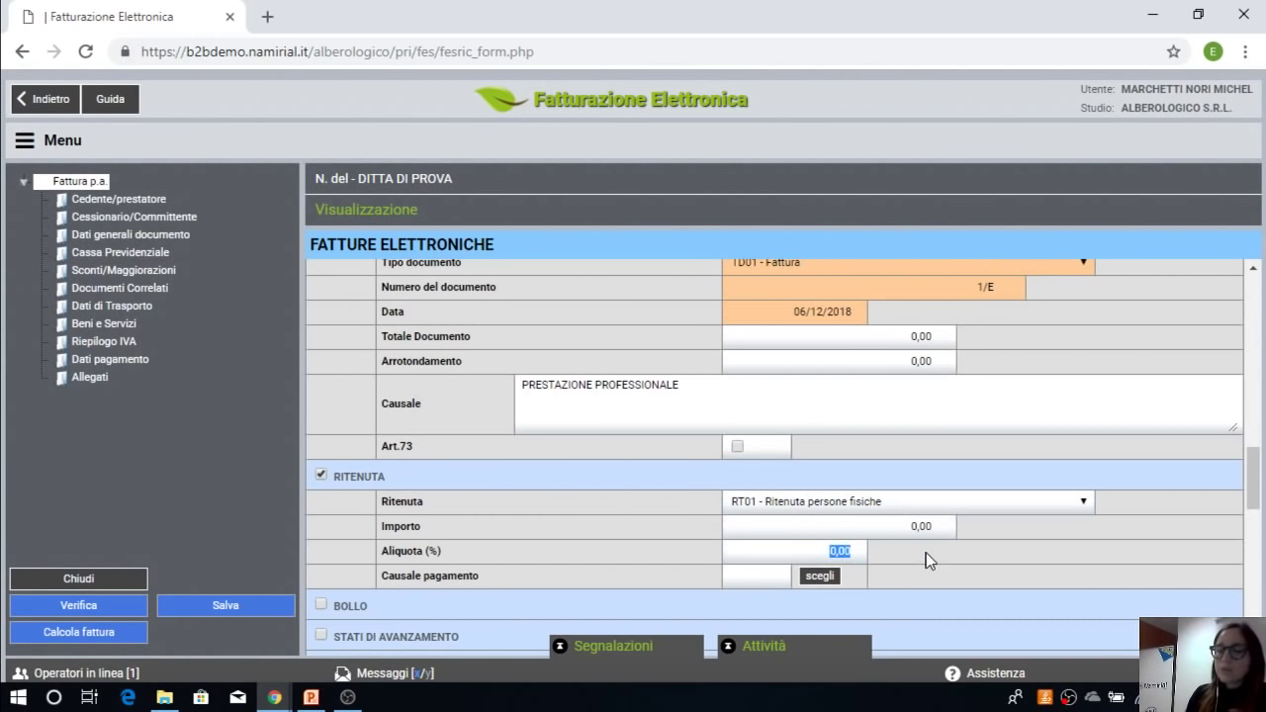
type("20")
left_click(930, 561)
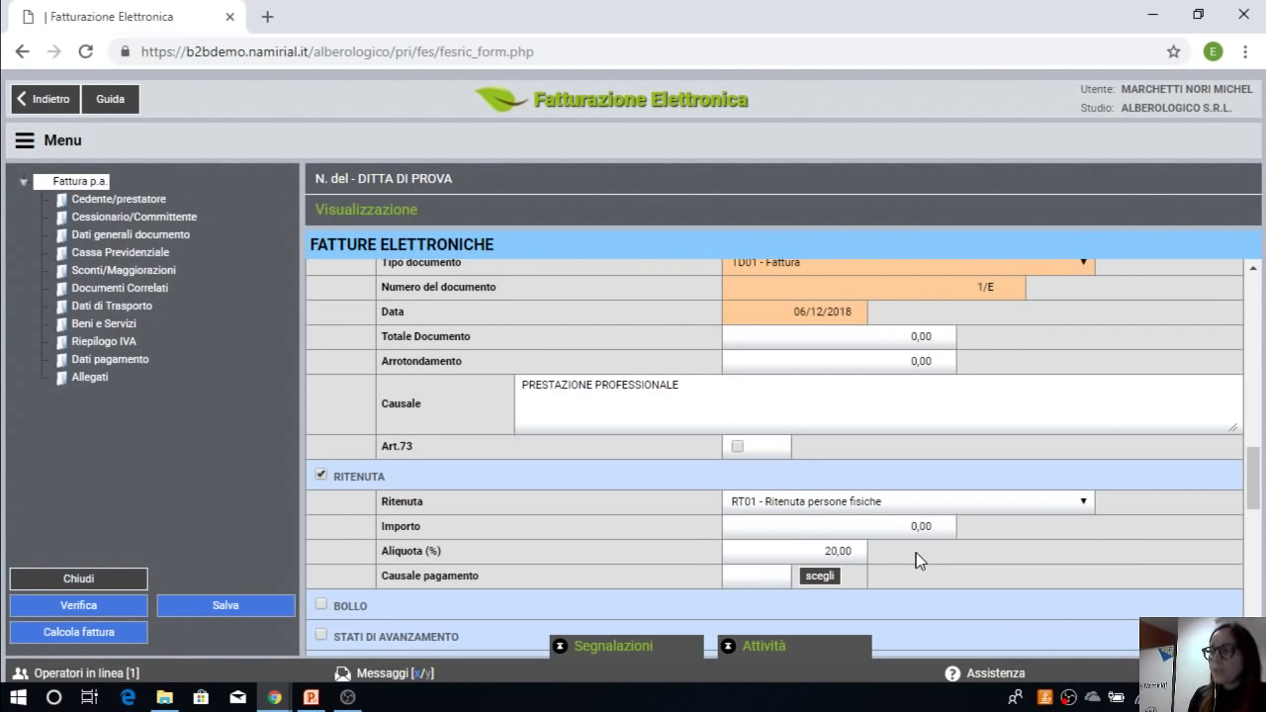
Step: Set the withholding payment reason to A for habitual self-employment and start pension fund data
left_click(820, 575)
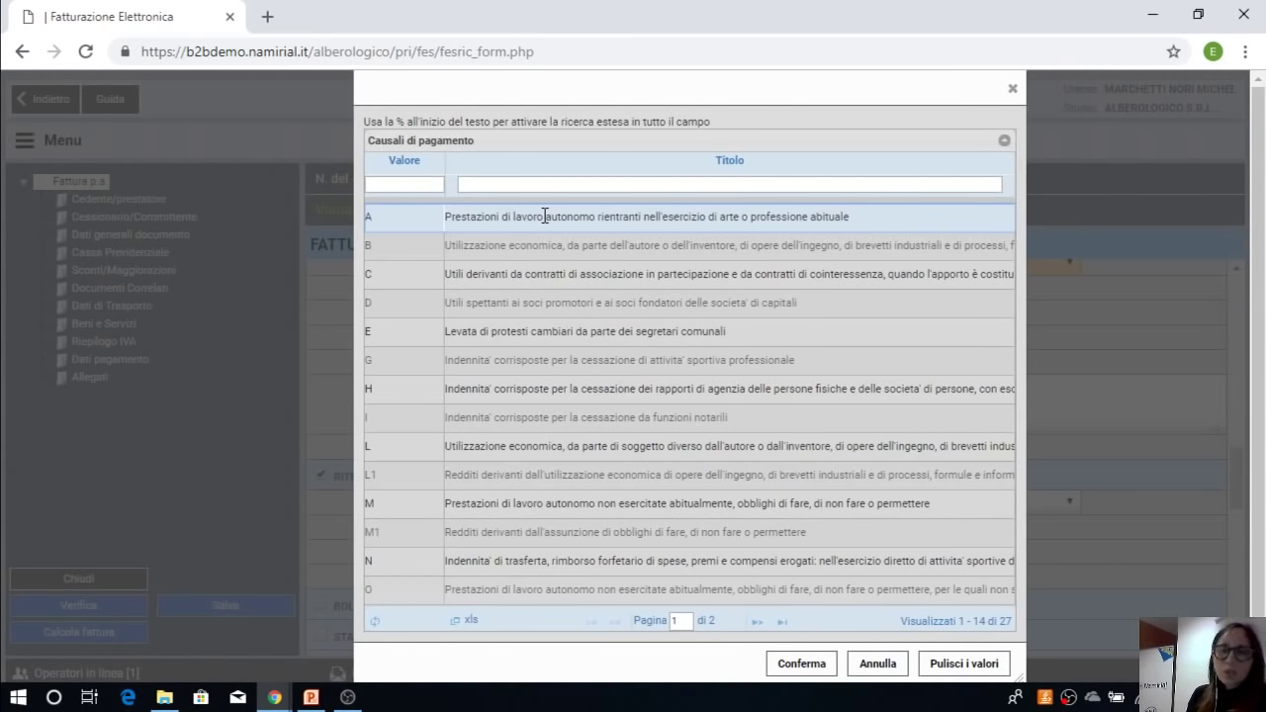
left_click(605, 217)
left_click(796, 671)
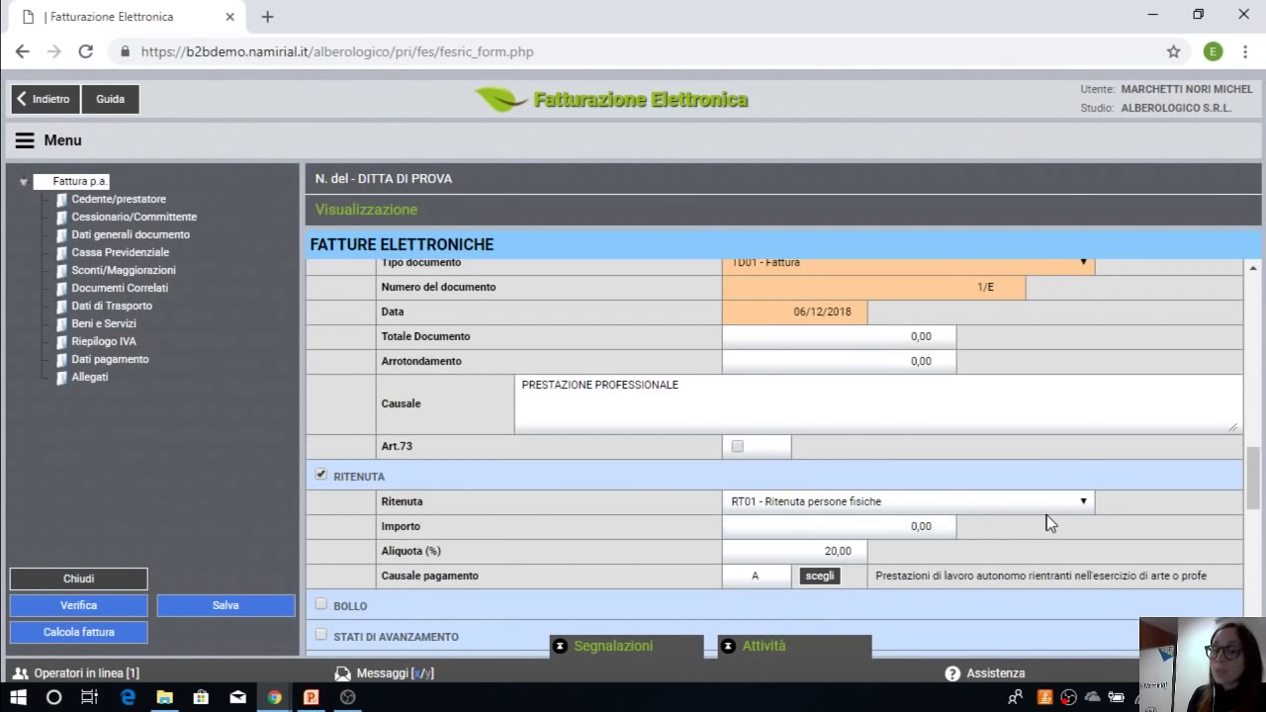
scroll(1051, 521, "down", 2)
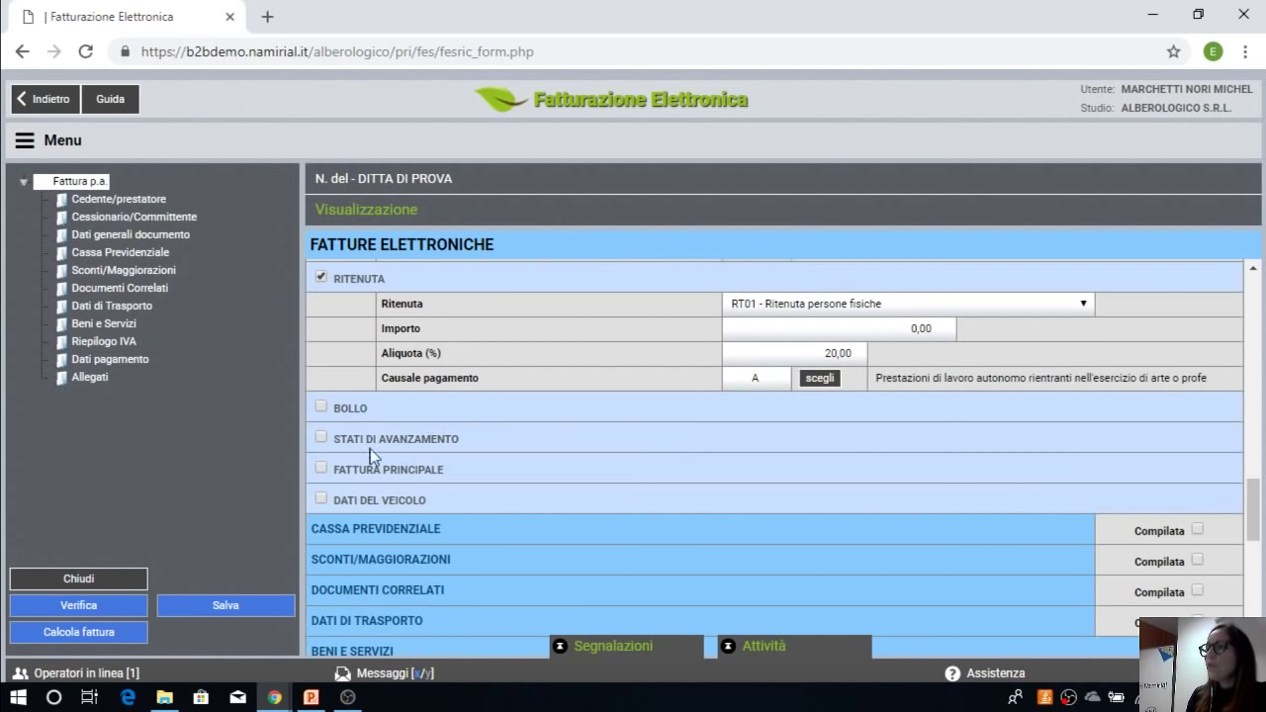
left_click(321, 438)
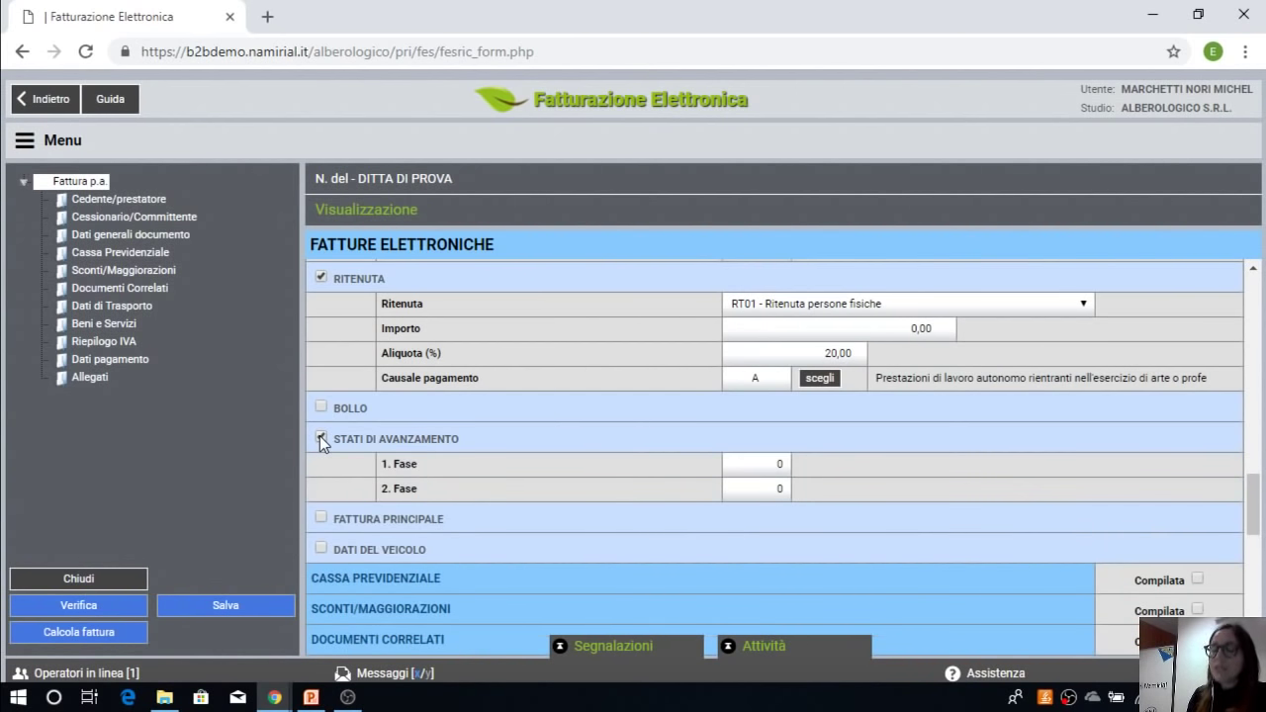
left_click(320, 436)
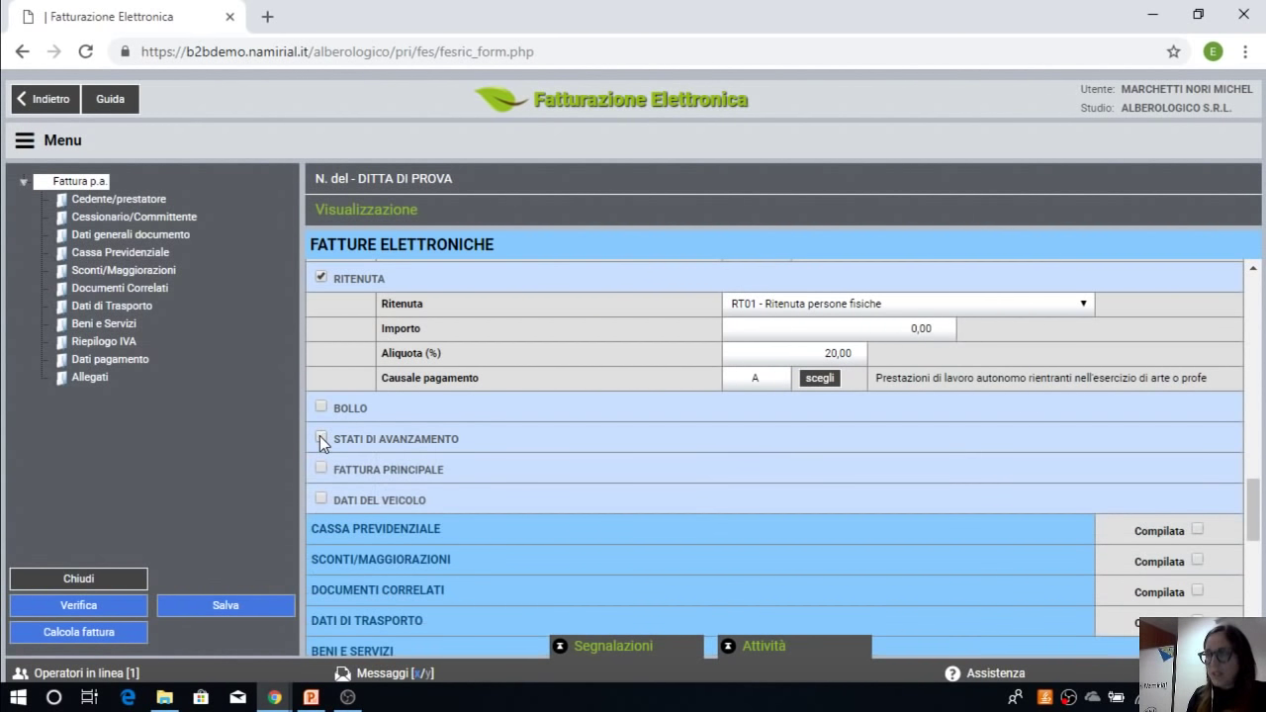
left_click(1199, 530)
Step: Choose TC04, the engineers and architects fund, as the pension fund
left_click(1083, 557)
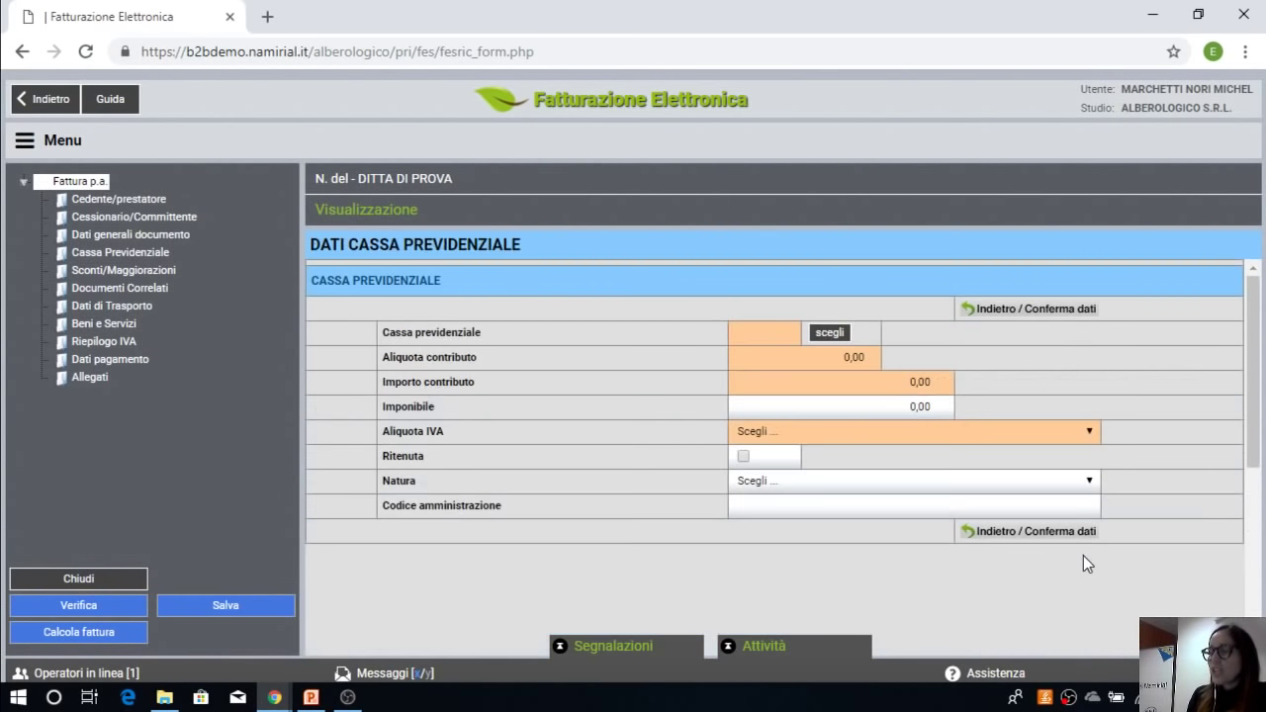
left_click(829, 334)
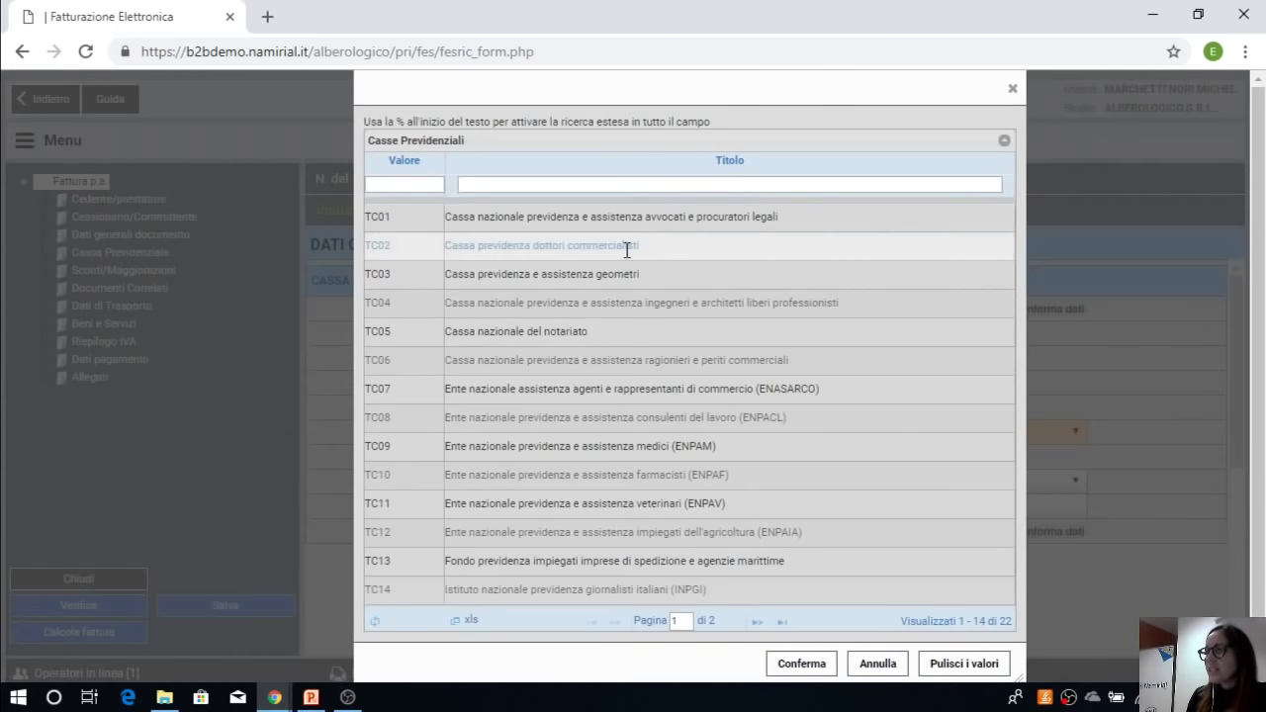
left_click(667, 307)
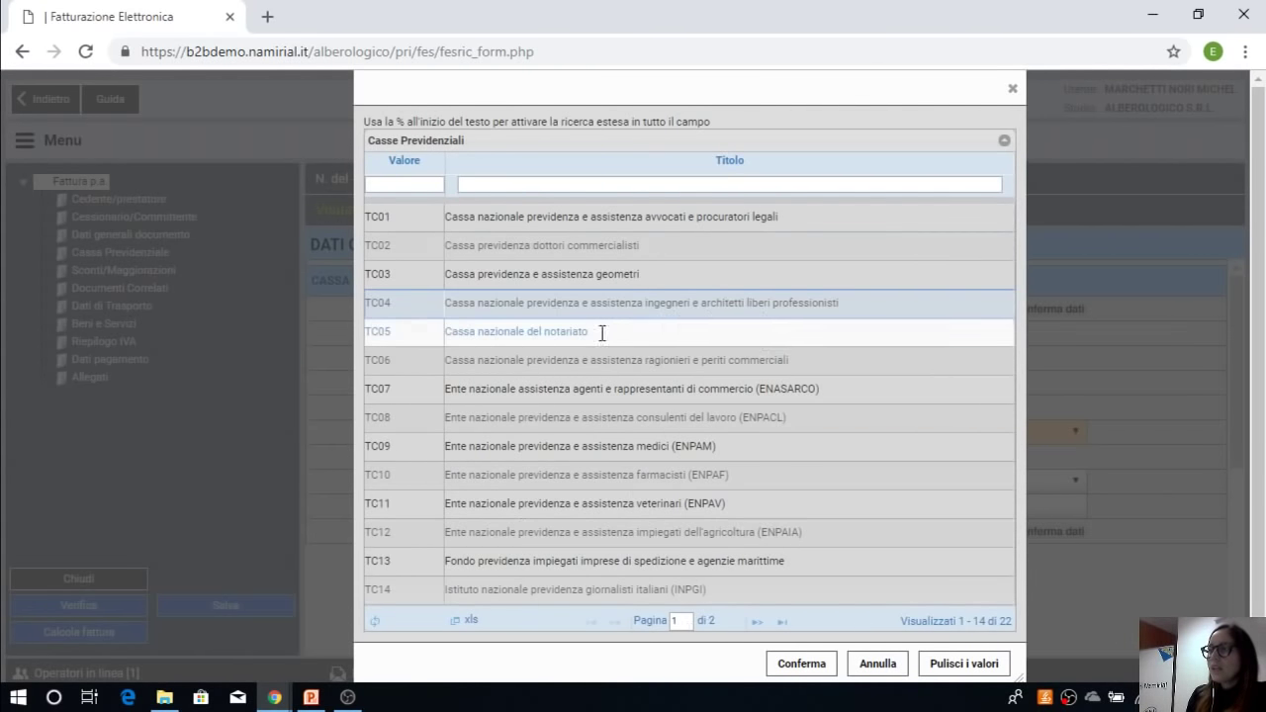
left_click(619, 279)
left_click(797, 665)
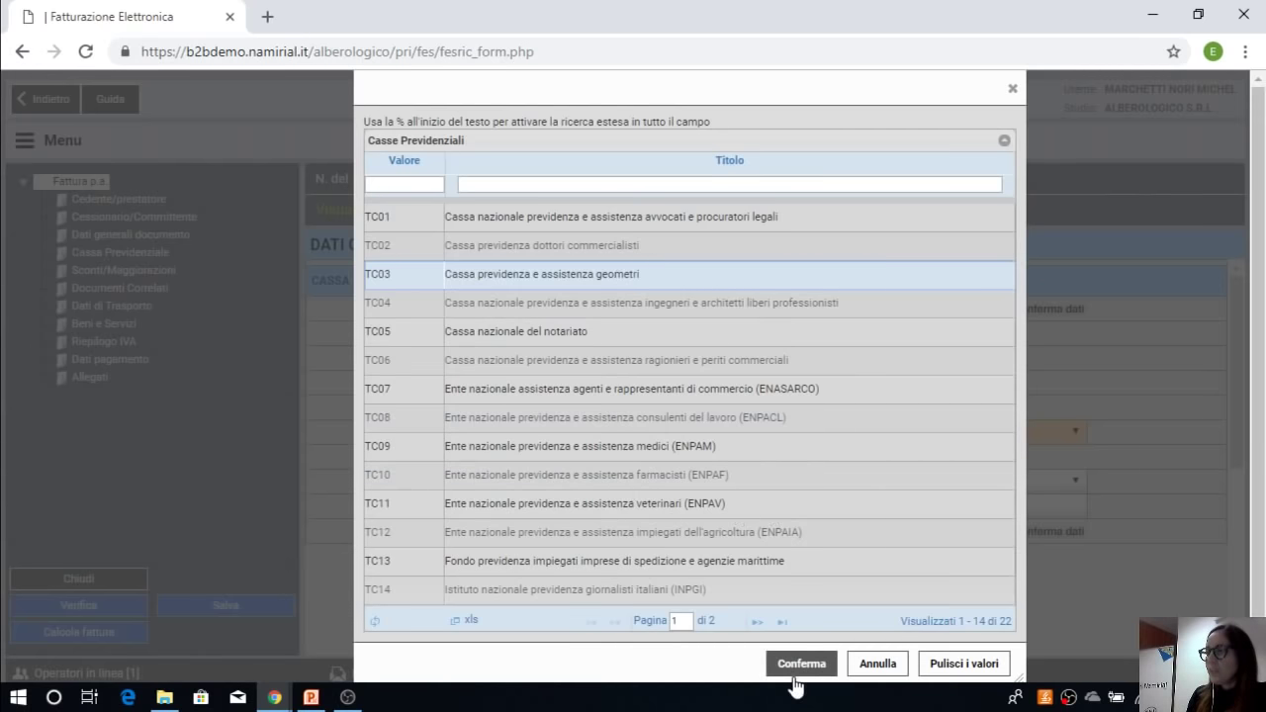
left_click(794, 302)
left_click(796, 665)
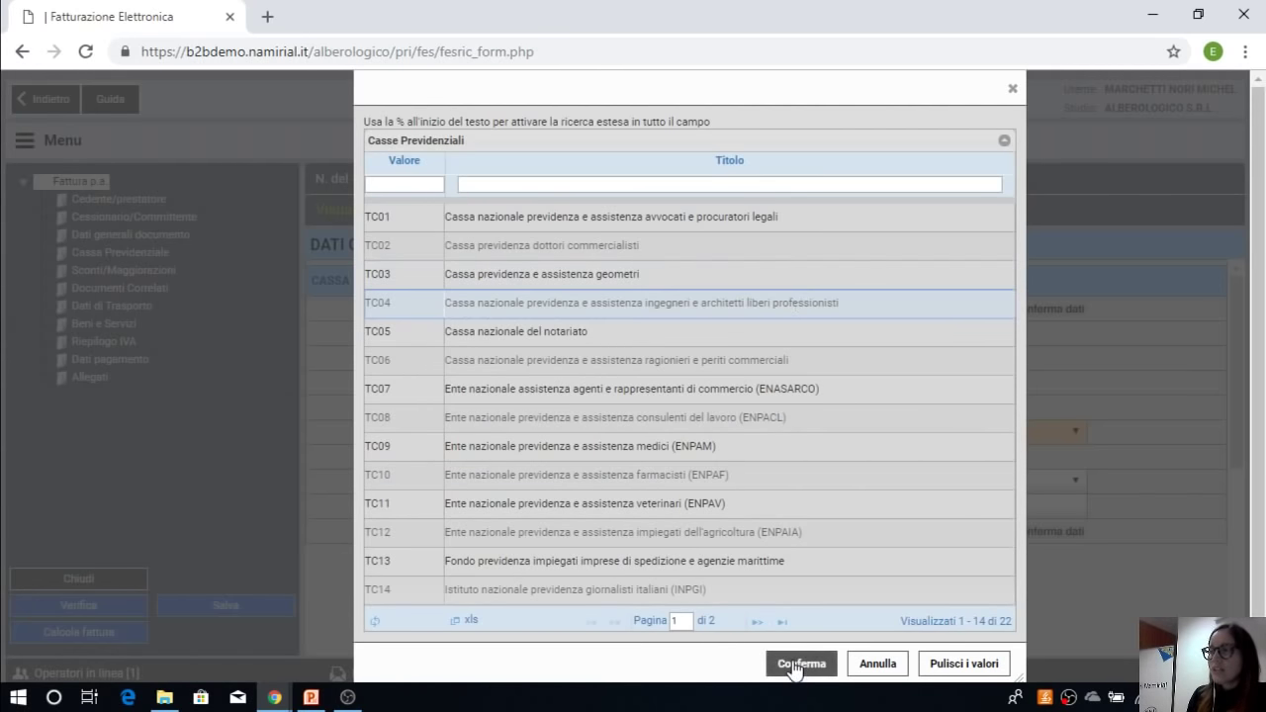
Step: Give the pension fund a 4% contribution rate with 22% VAT and save it
left_click(833, 358)
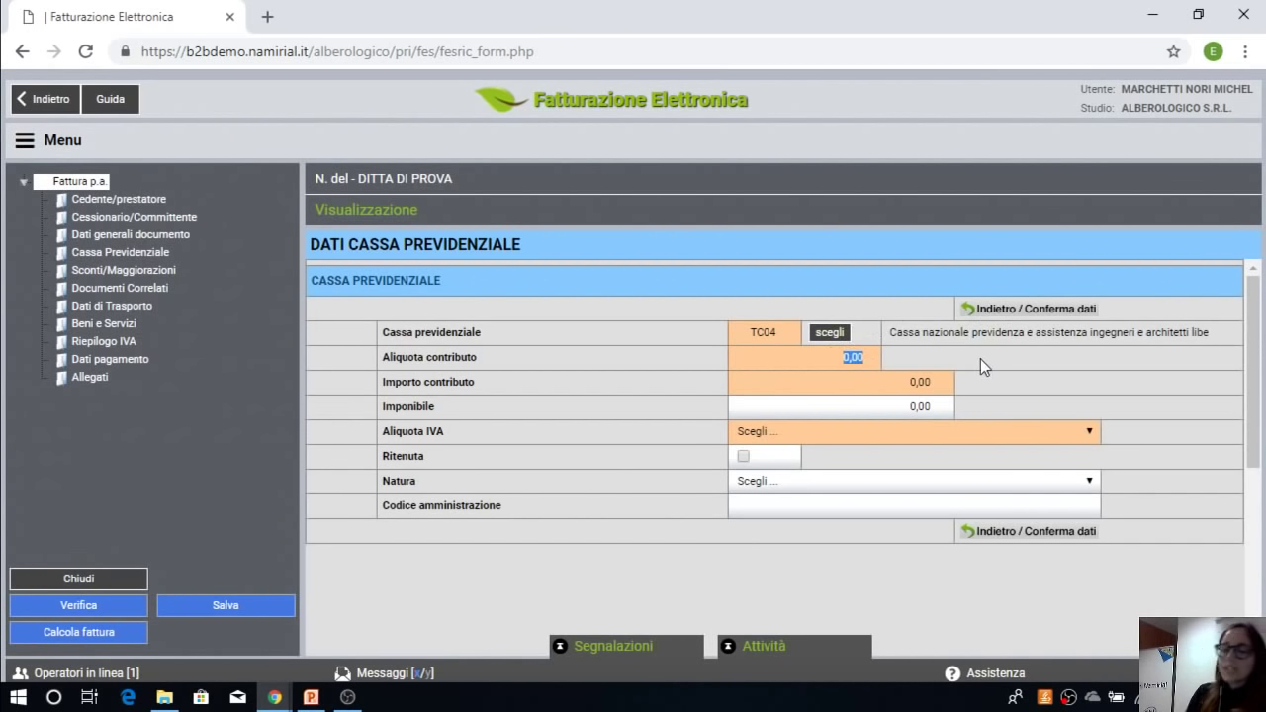
type("4")
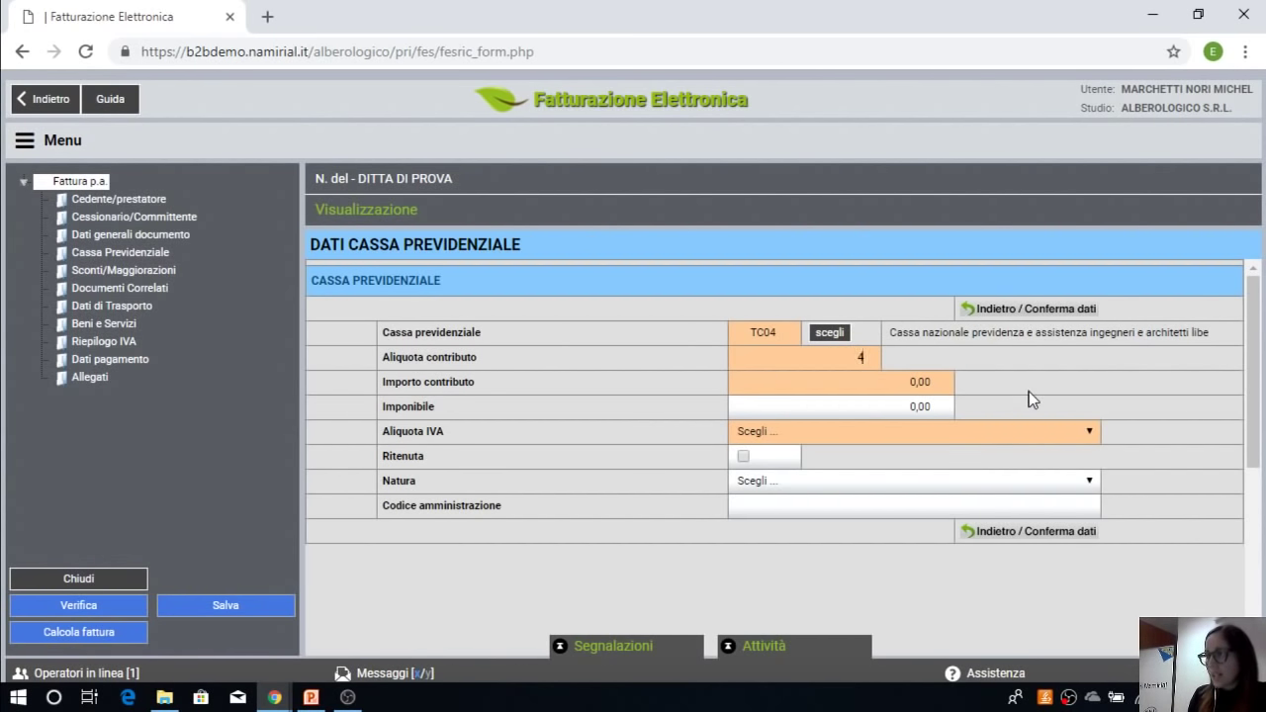
left_click(1028, 396)
left_click(804, 436)
left_click(769, 545)
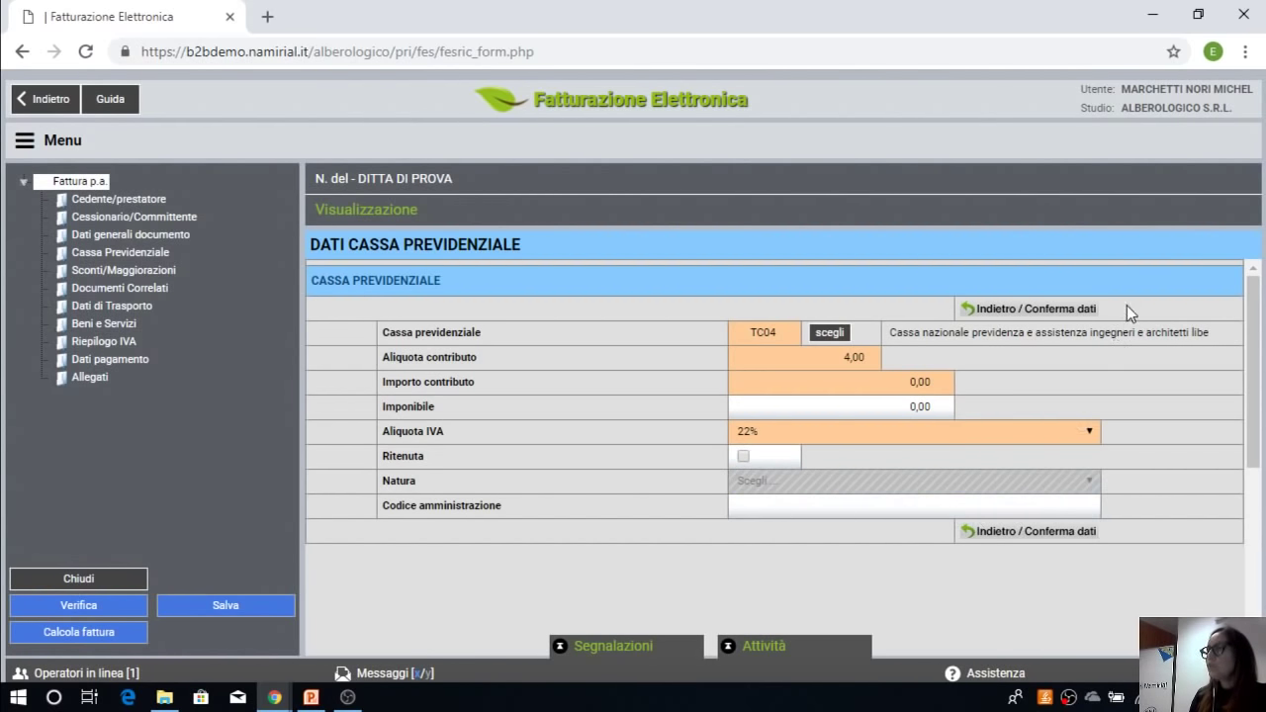
left_click(1055, 312)
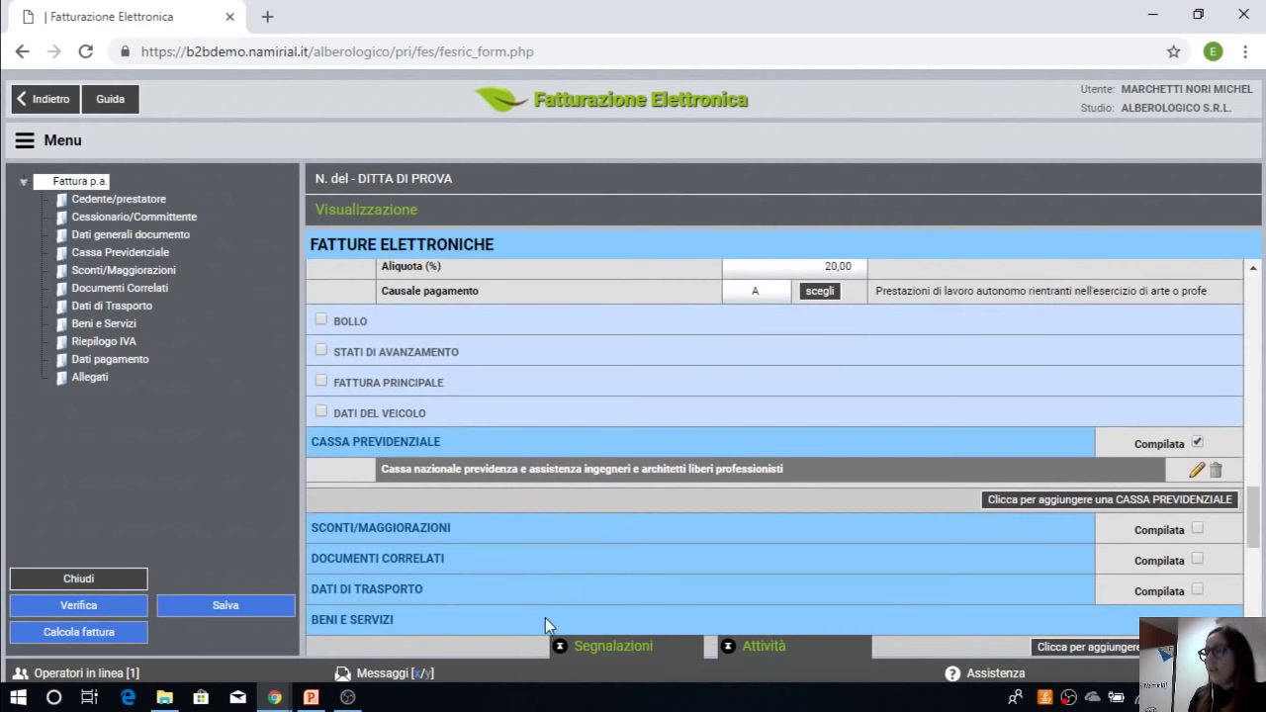
Step: Add a PRESTAZIONE PROFESSIONALE line at 1000 with 22% VAT and withholding, and save it
scroll(545, 617, "down", 1)
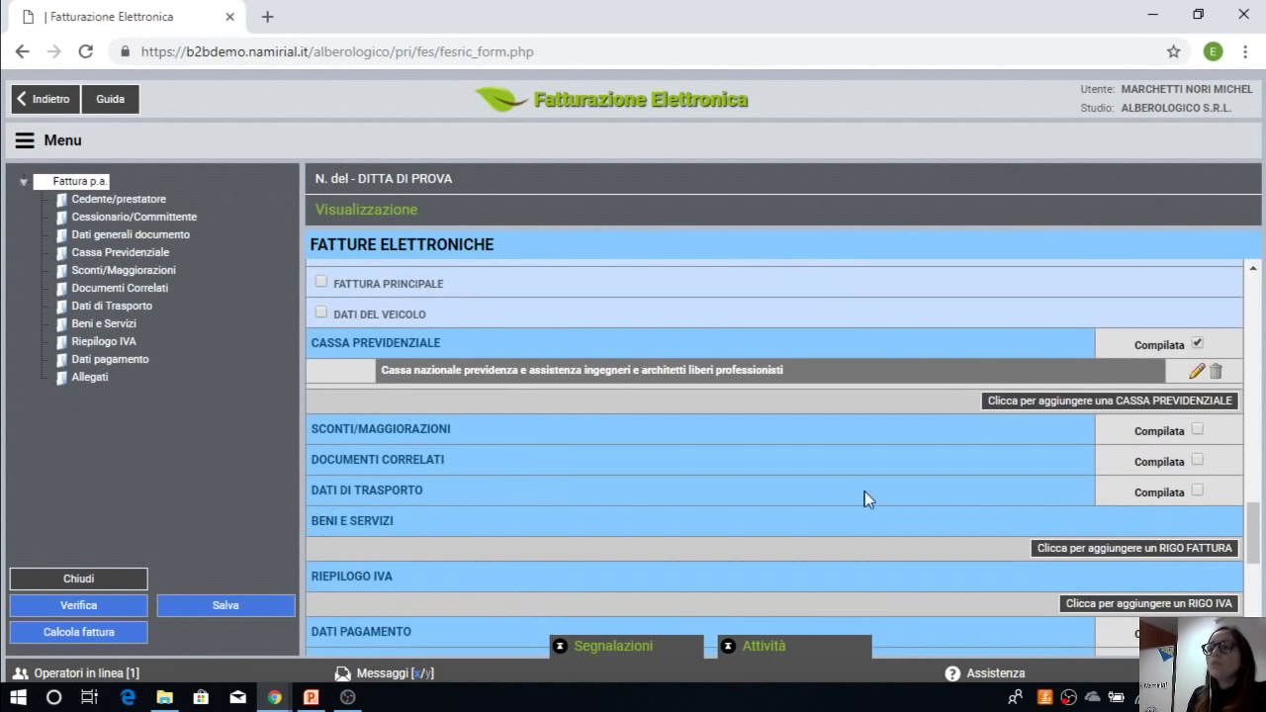
left_click(1051, 549)
key("ctrl+v")
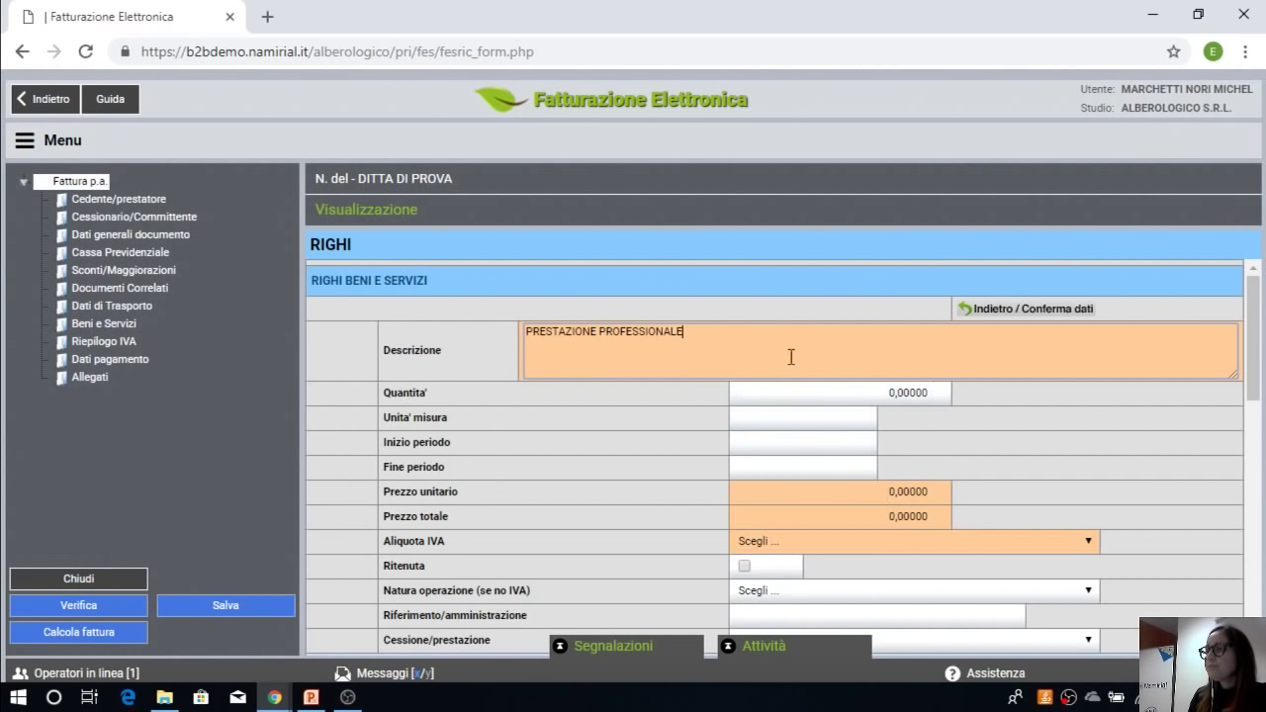
scroll(1052, 497, "down", 1)
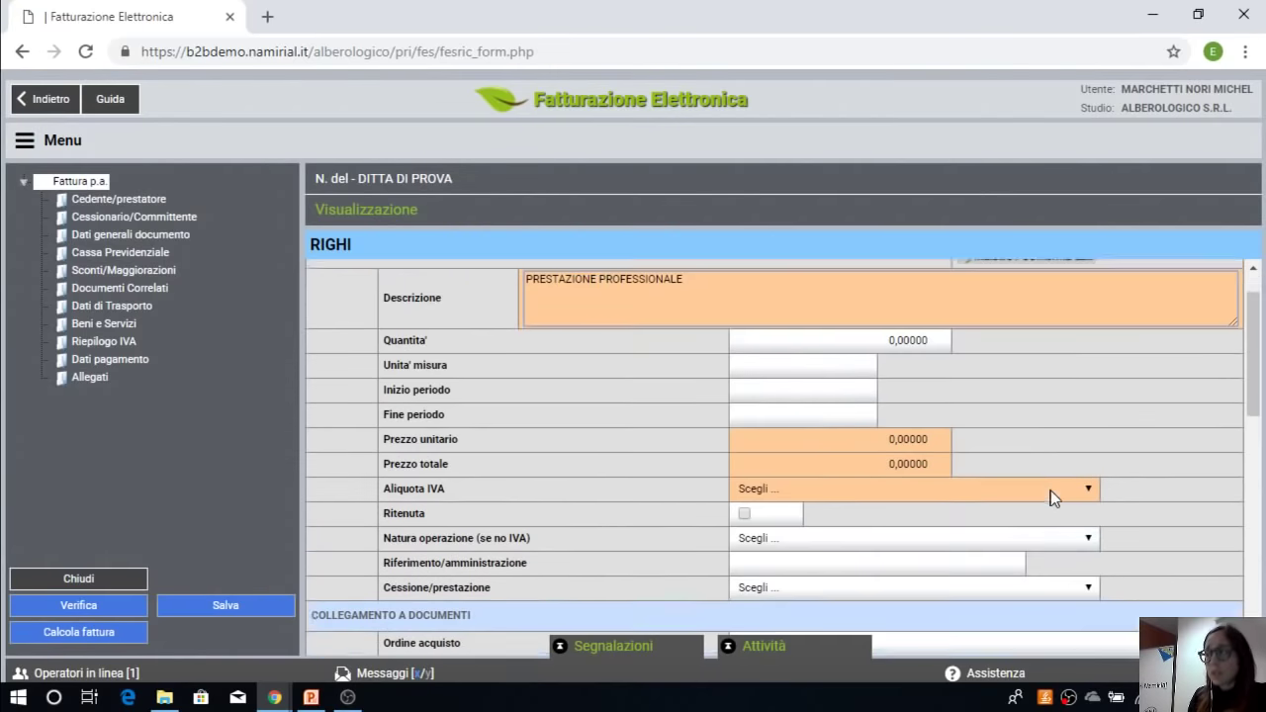
left_click(861, 393)
scroll(993, 400, "up", 1)
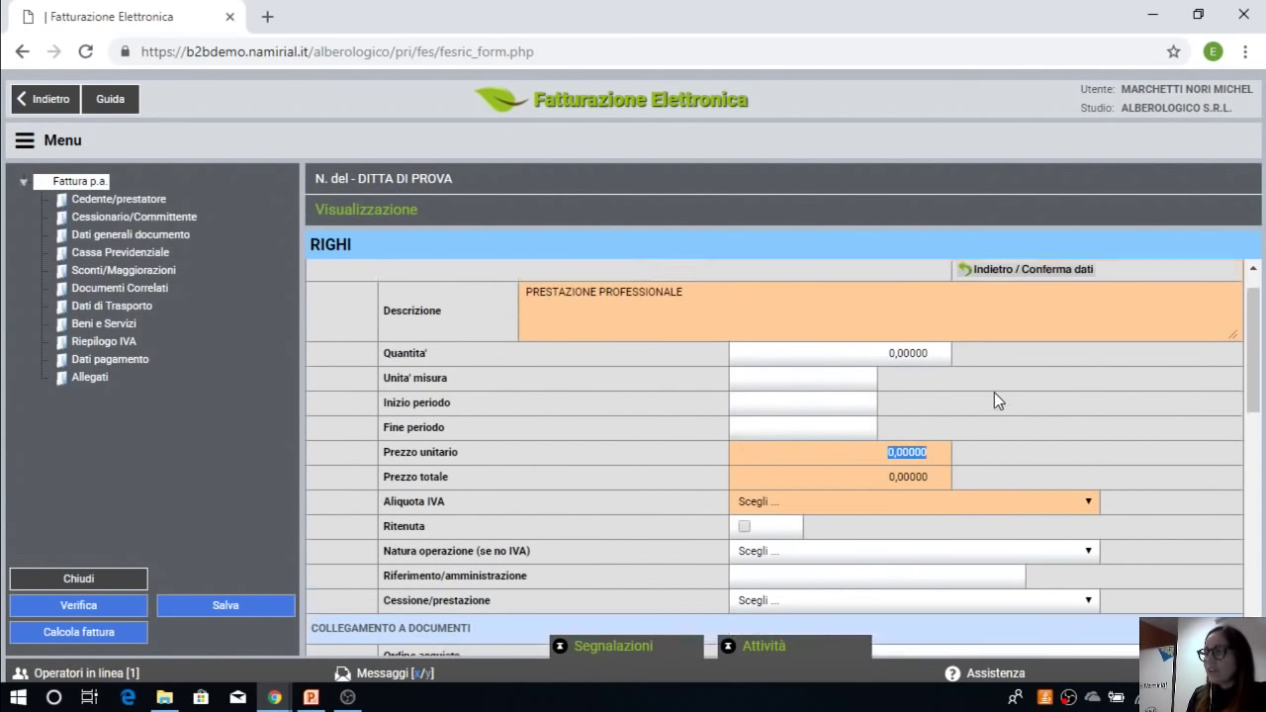
type("1000")
left_click(1049, 446)
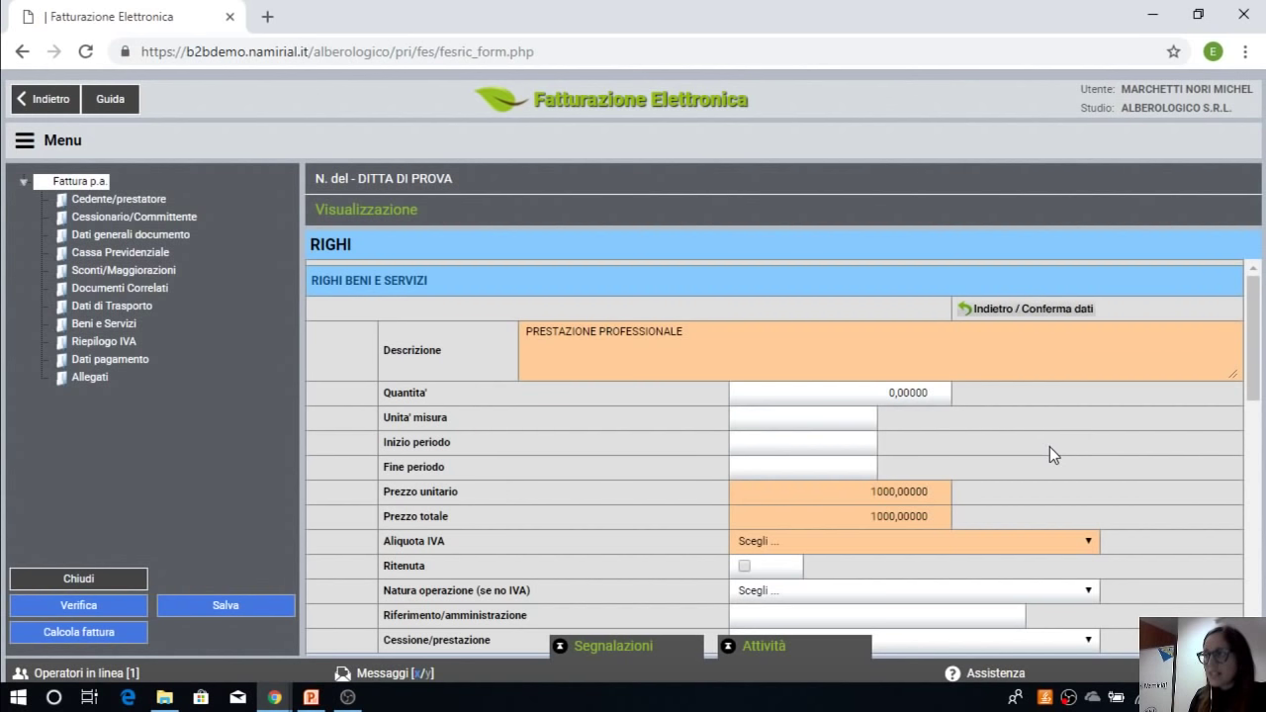
left_click(858, 551)
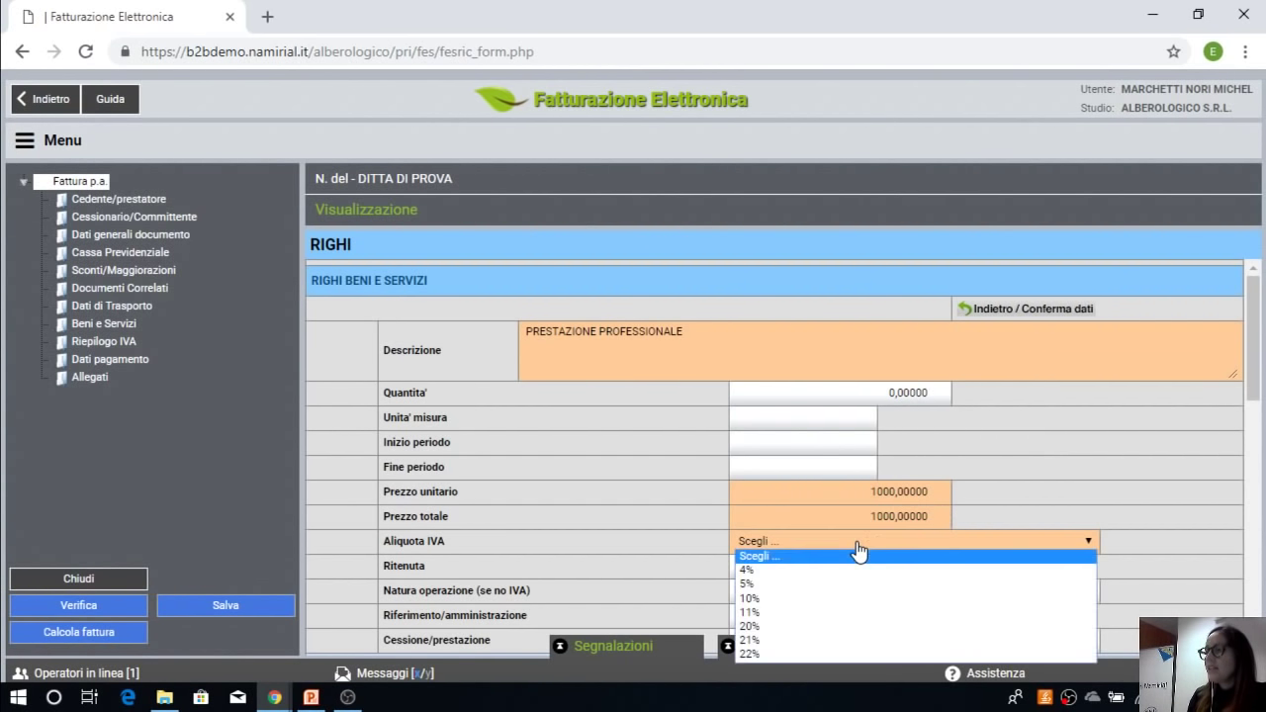
left_click(768, 660)
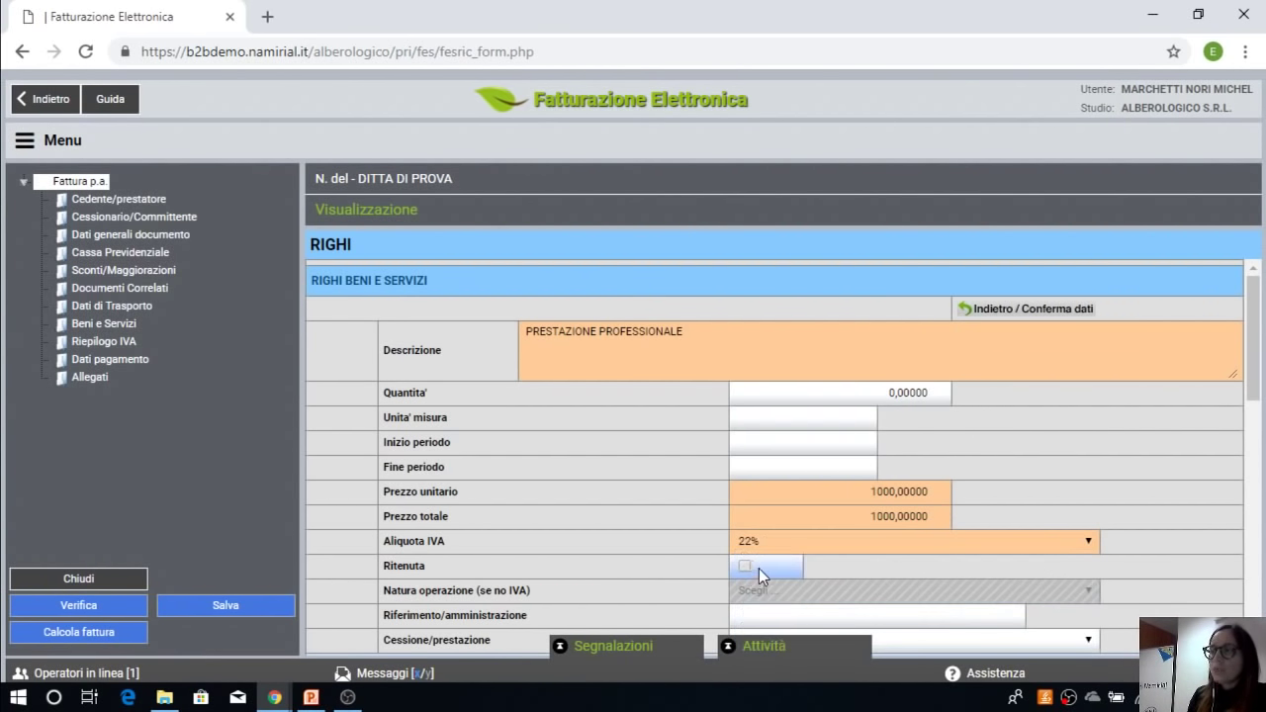
left_click(744, 568)
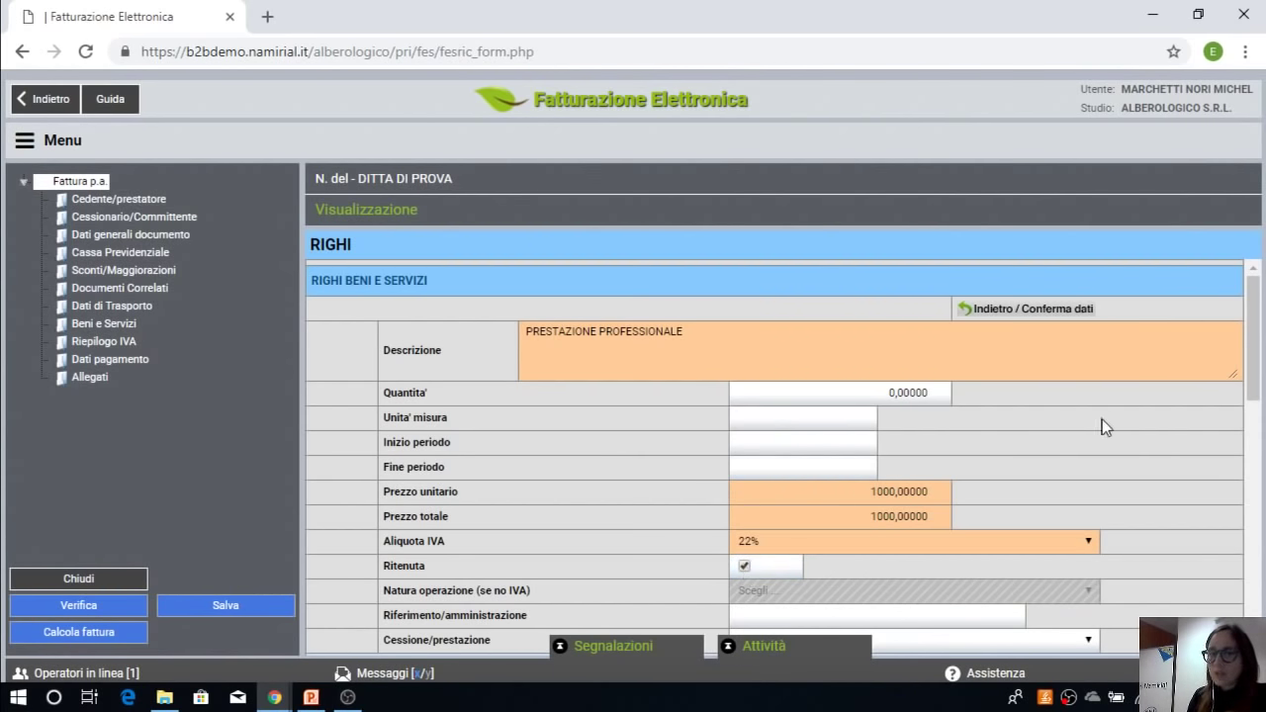
left_click(1068, 311)
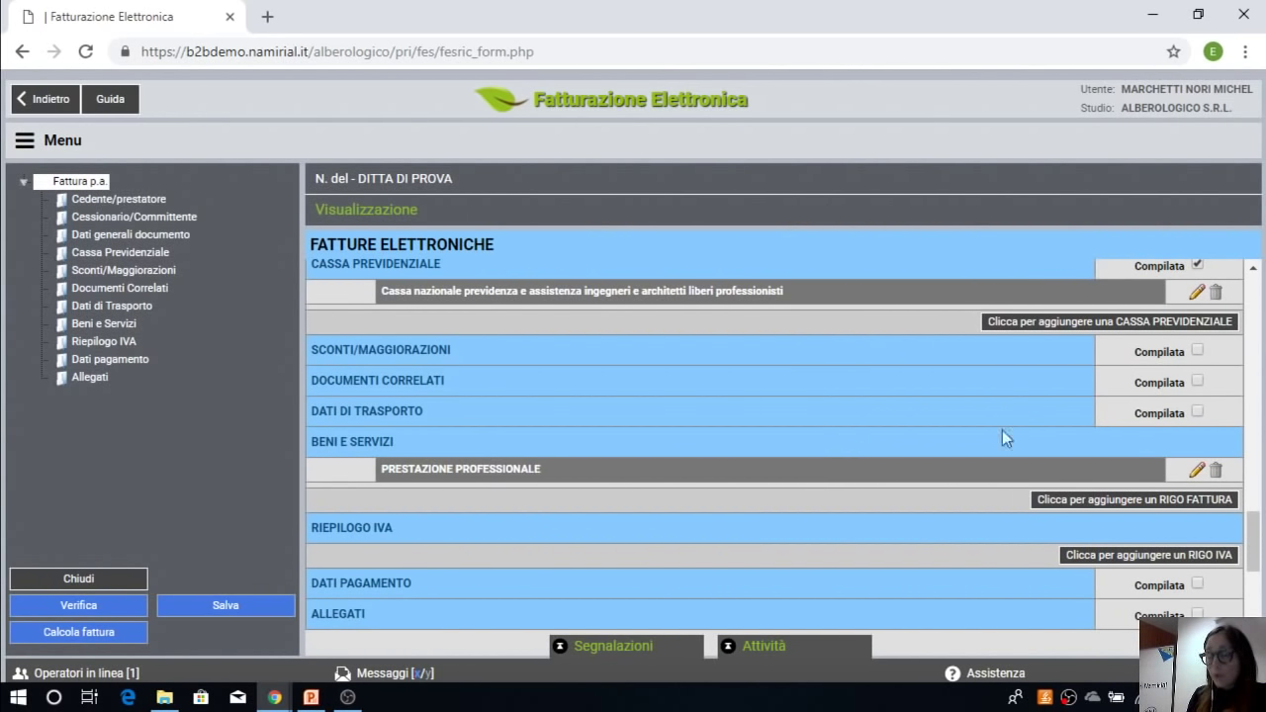
Step: Add a SPESA ANTICIPATA invoice line with a unit price of 50
left_click(1108, 501)
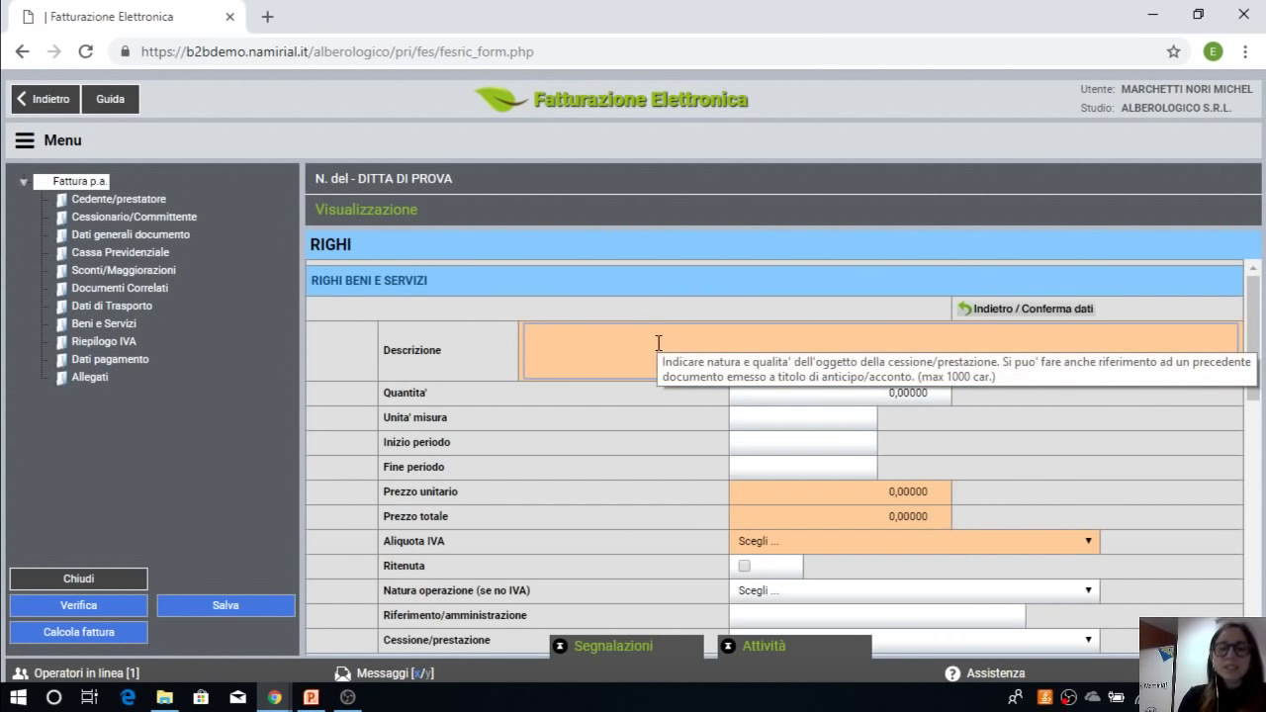
type("SPESA ANTIC")
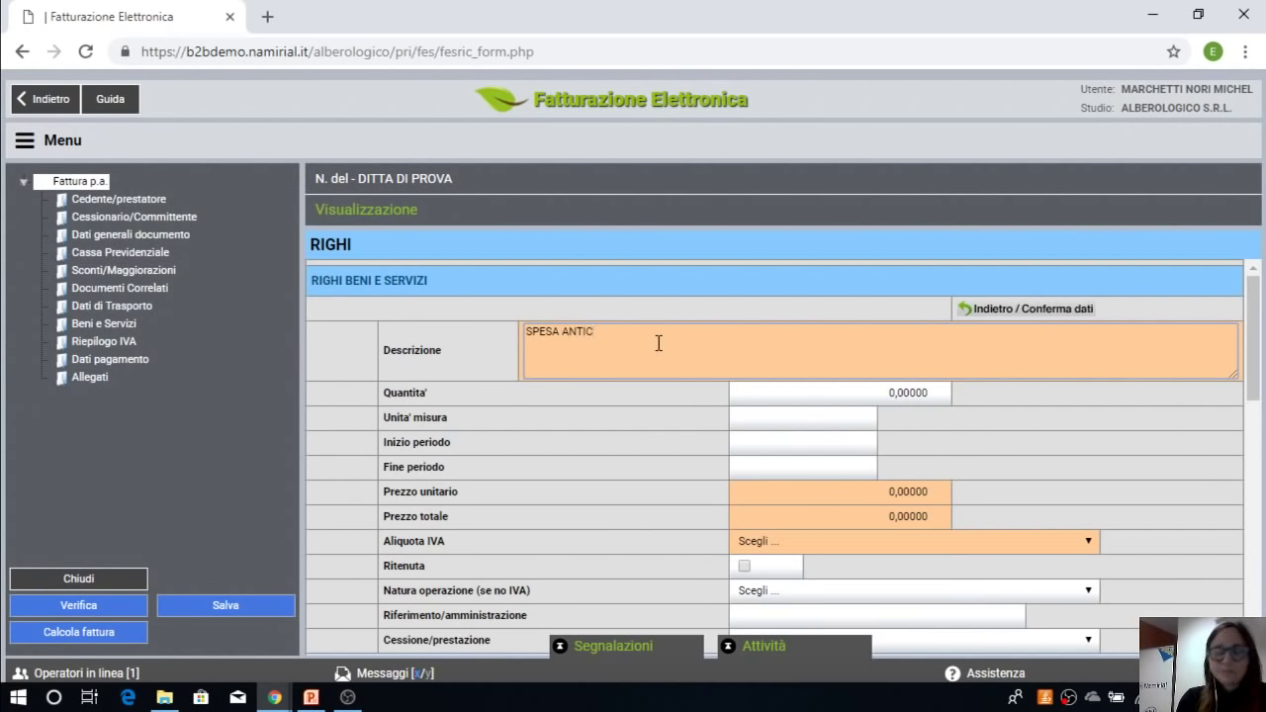
type("IPATA")
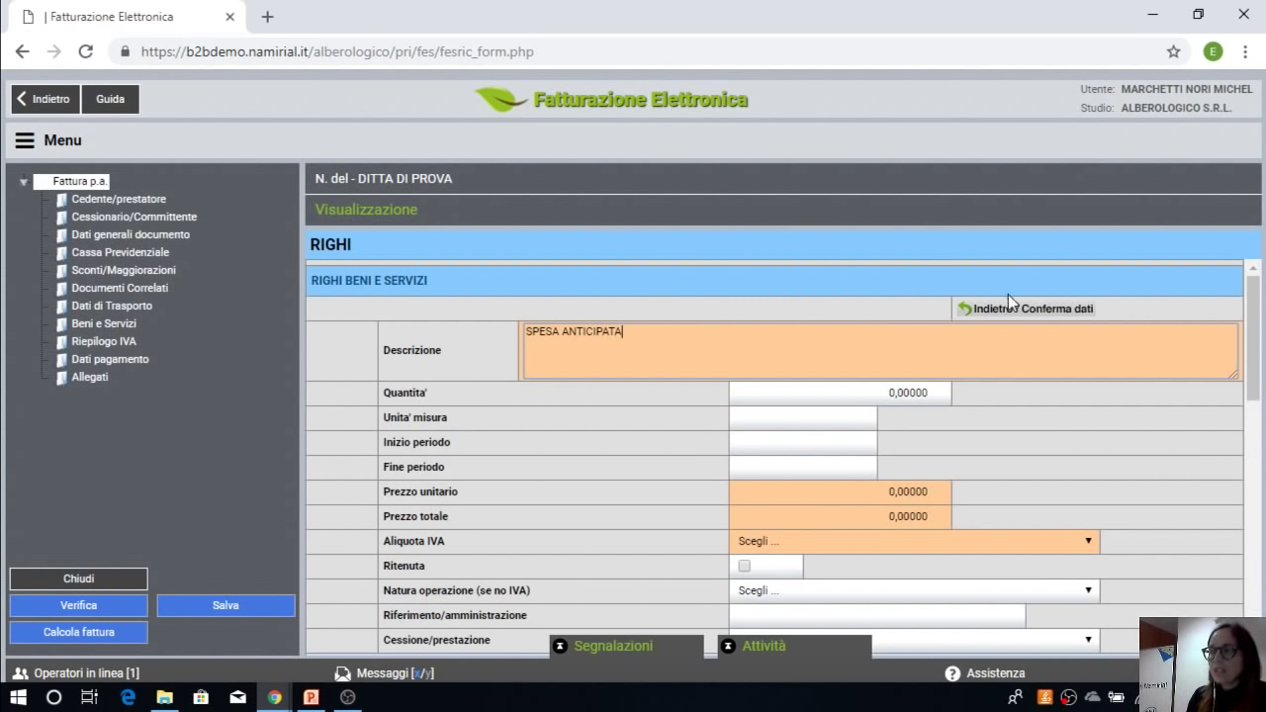
left_click(889, 494)
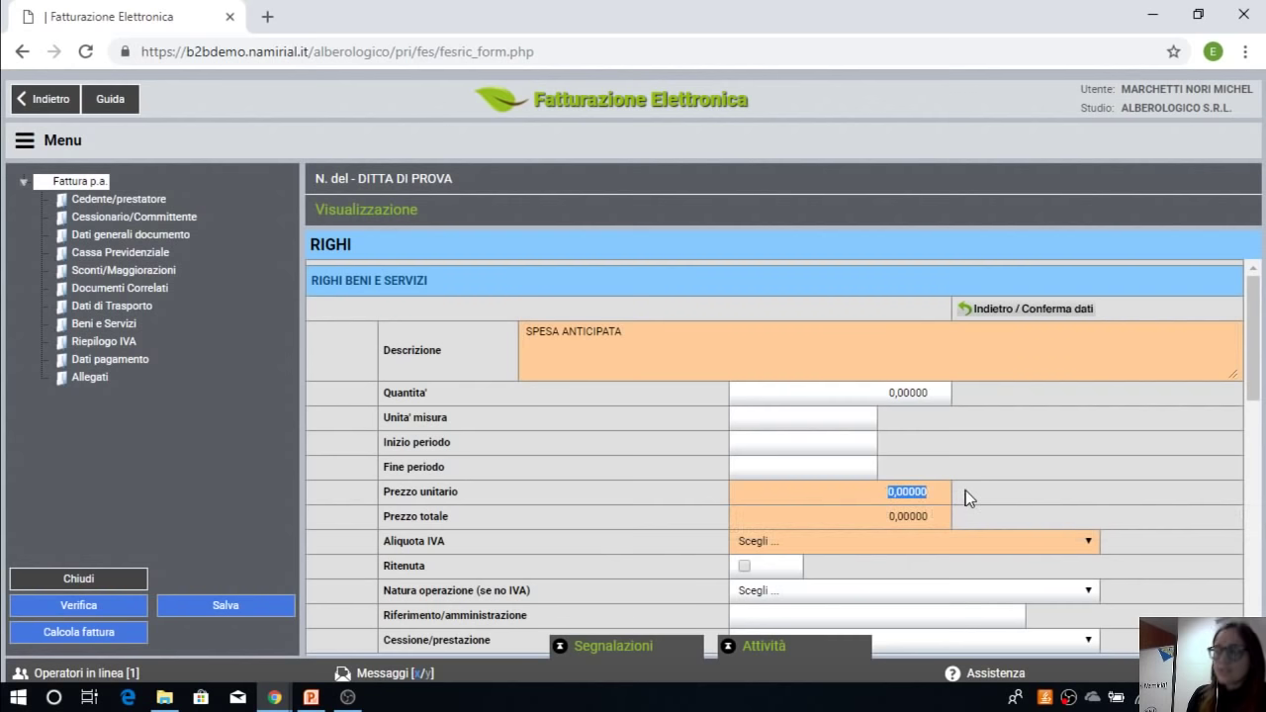
type("50")
key("Tab")
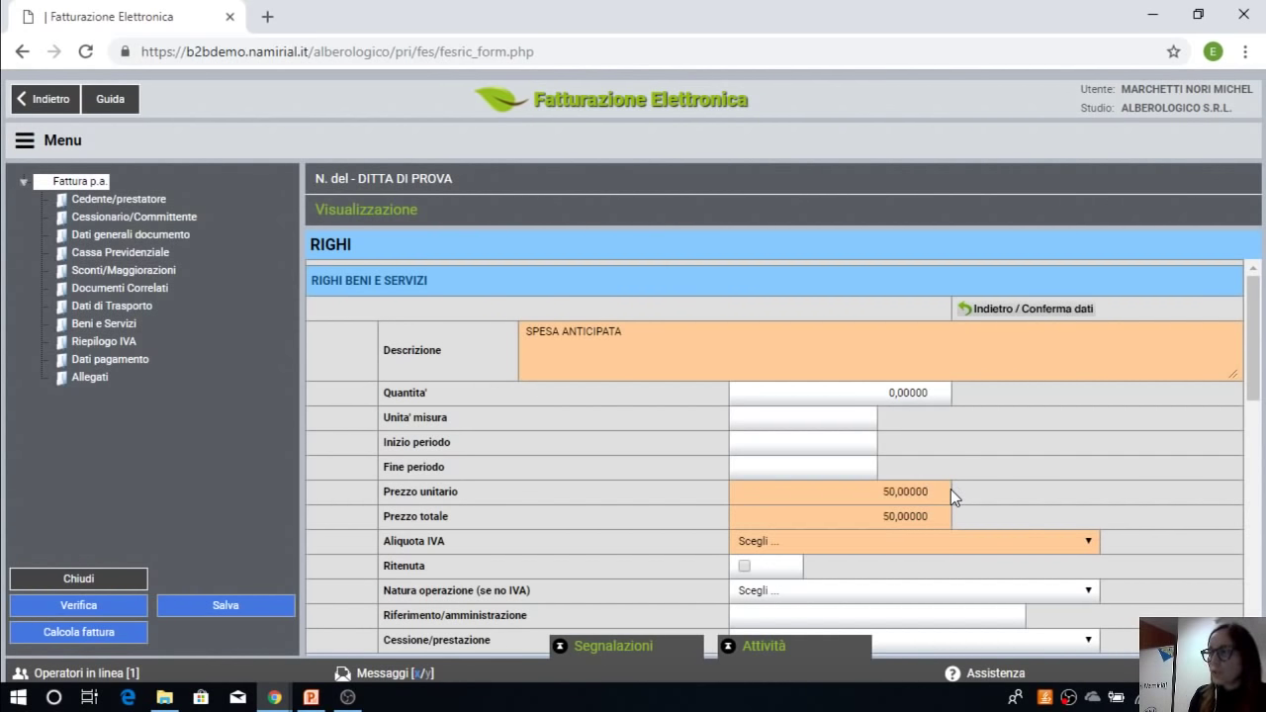
Step: Set the line's nature to N1 - Escluse ex art. 15, save it, and enable payment data
scroll(945, 492, "down", 2)
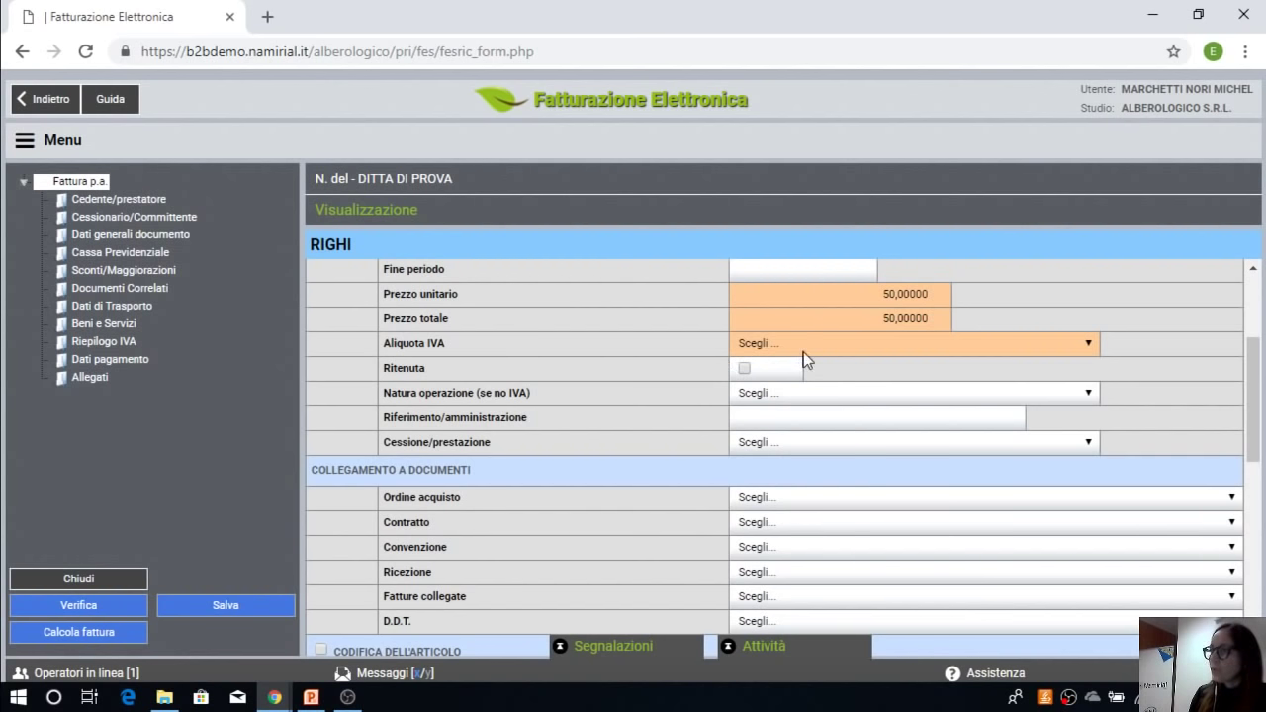
left_click(766, 402)
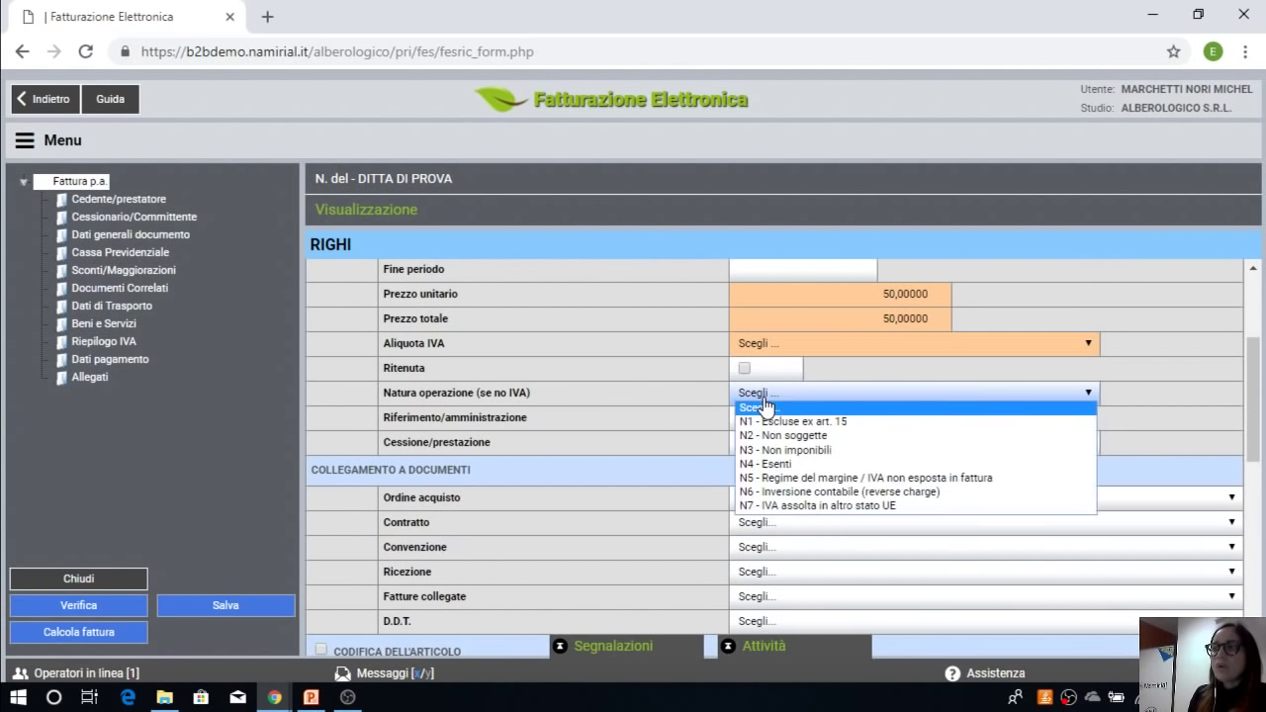
left_click(827, 425)
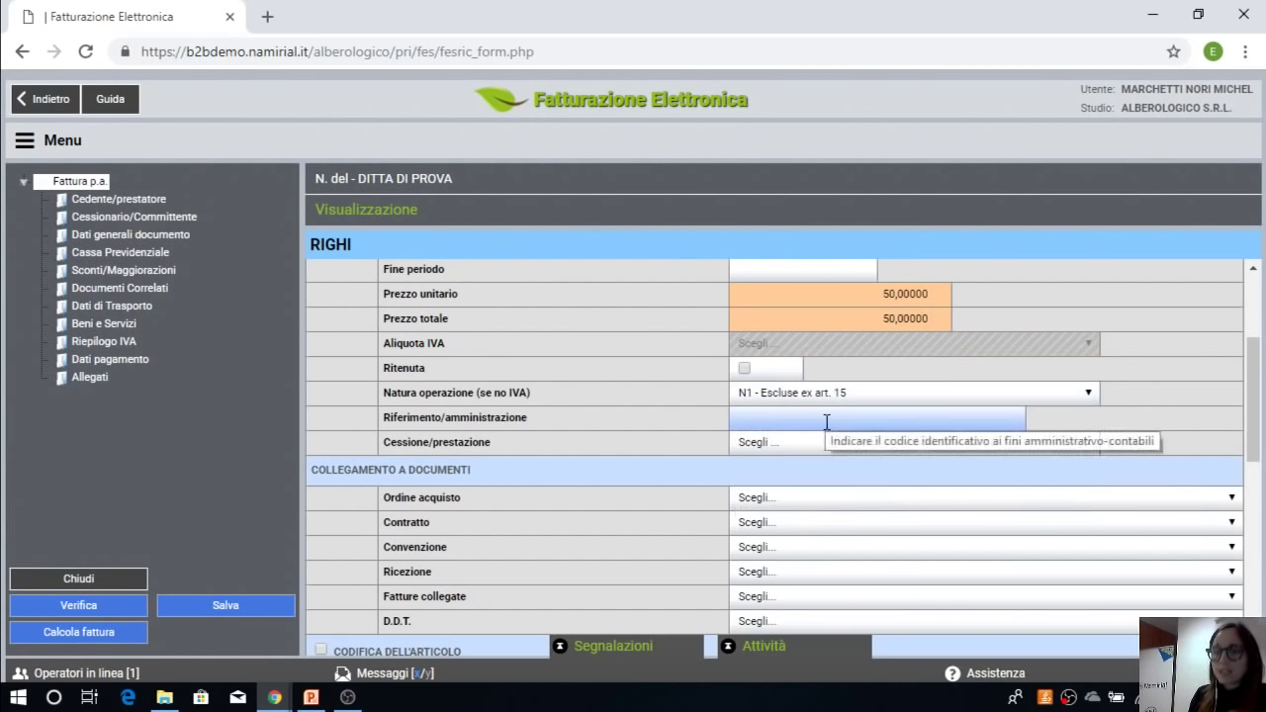
scroll(827, 423, "down", 3)
scroll(898, 432, "up", 5)
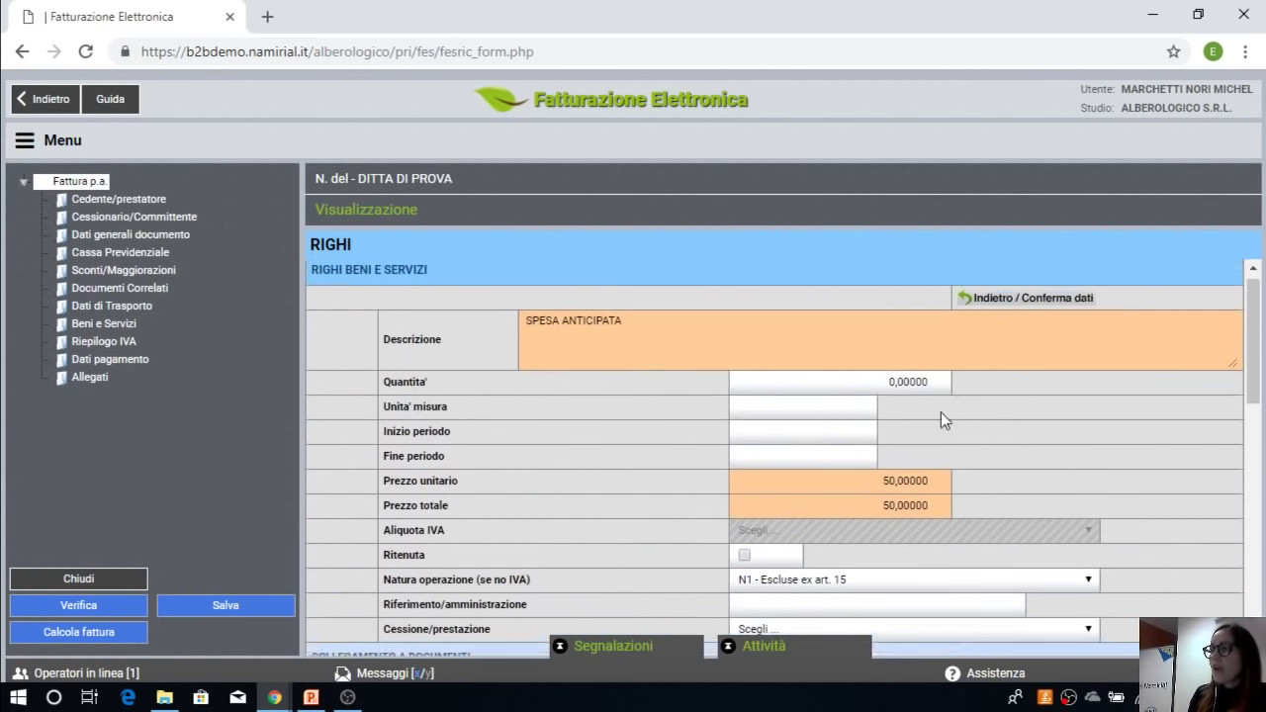
left_click(1002, 324)
scroll(952, 331, "down", 10)
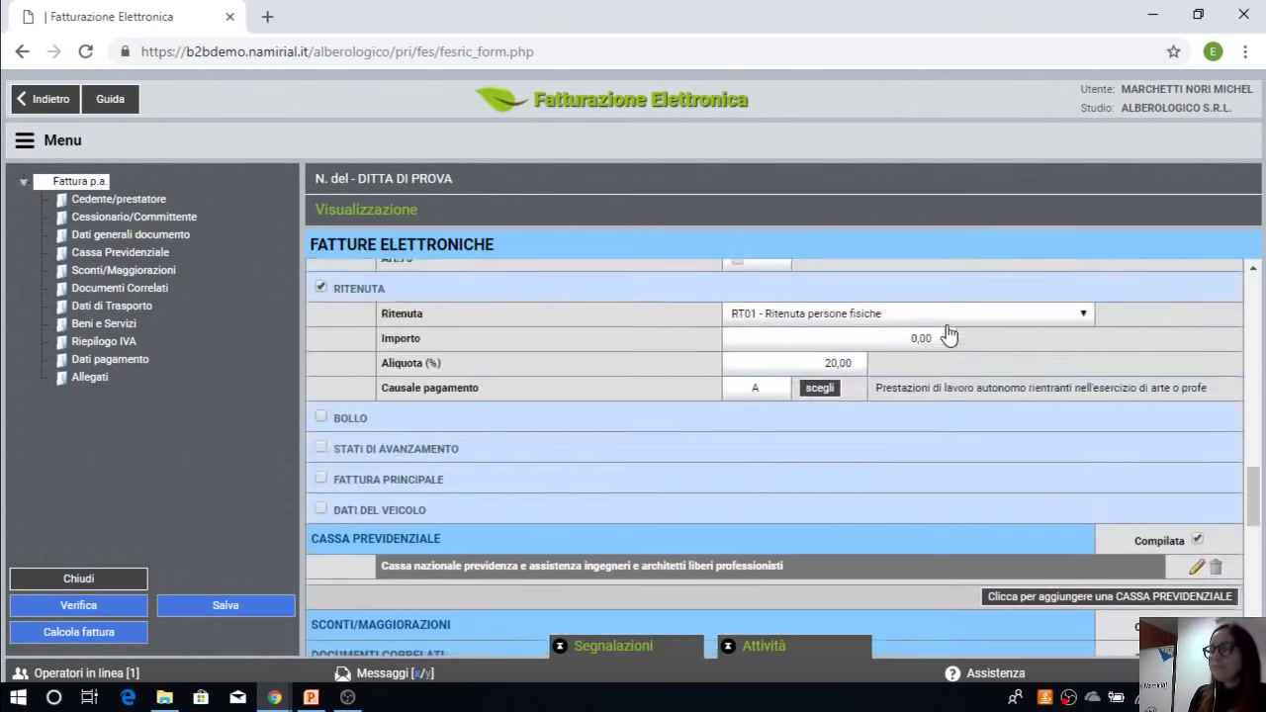
scroll(644, 511, "down", 1)
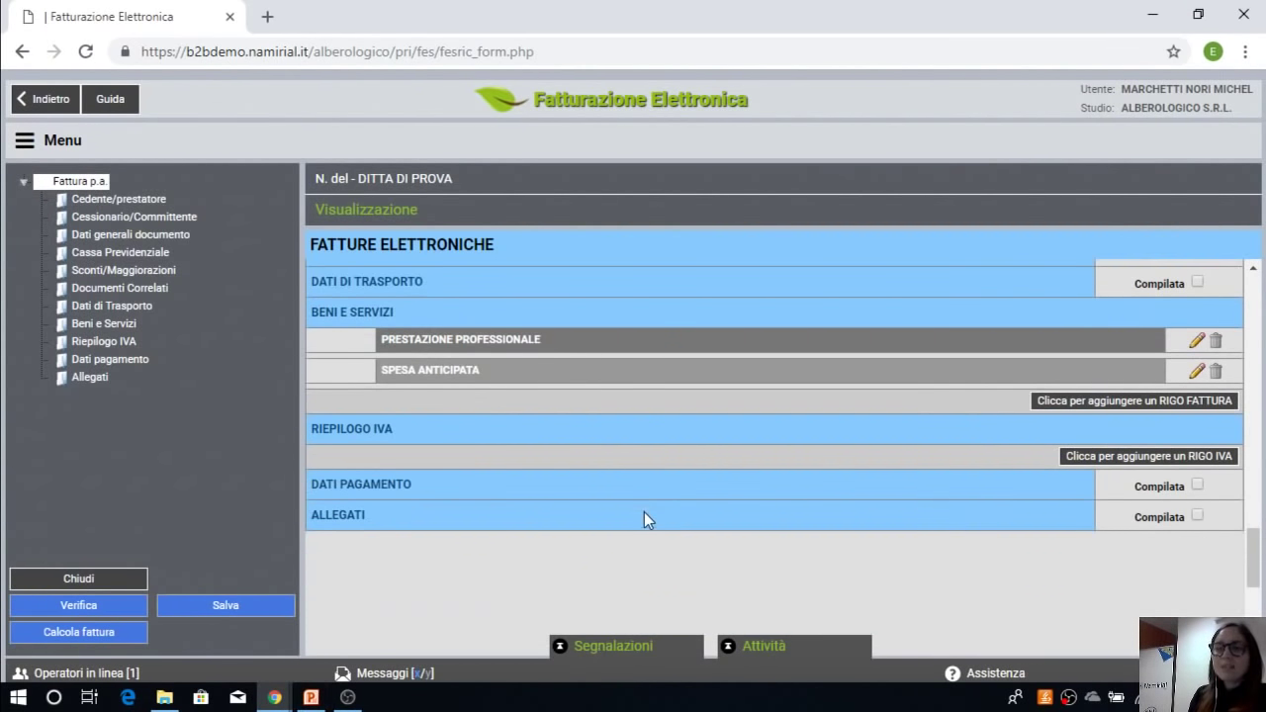
left_click(1198, 484)
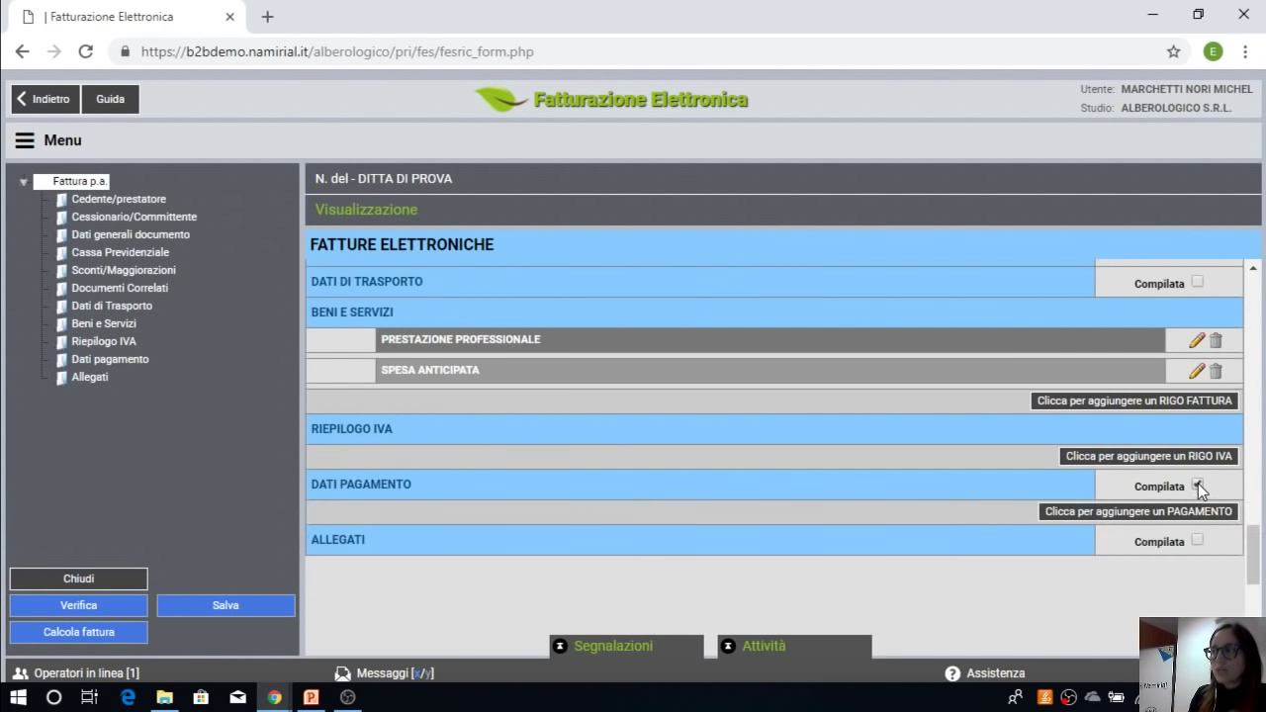
Step: Add a TP02 full-payment entry paid by MP05 bank transfer (bonifico) and save it
left_click(1104, 517)
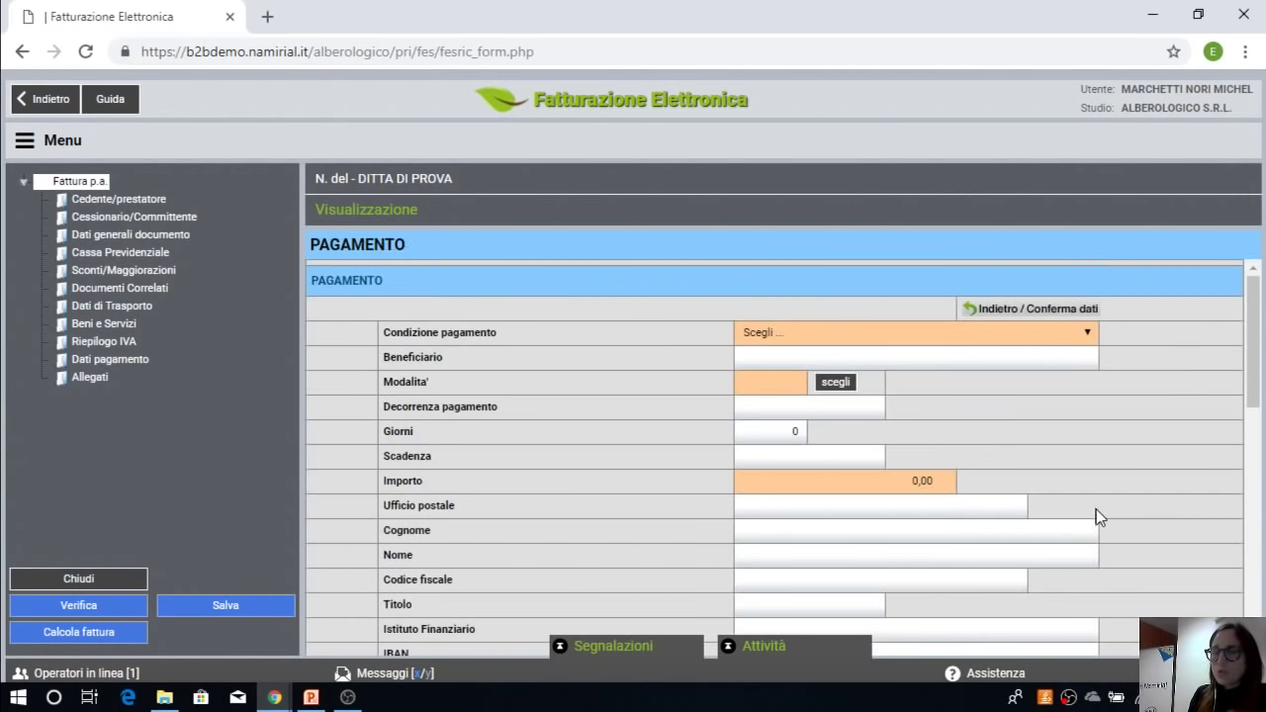
left_click(897, 336)
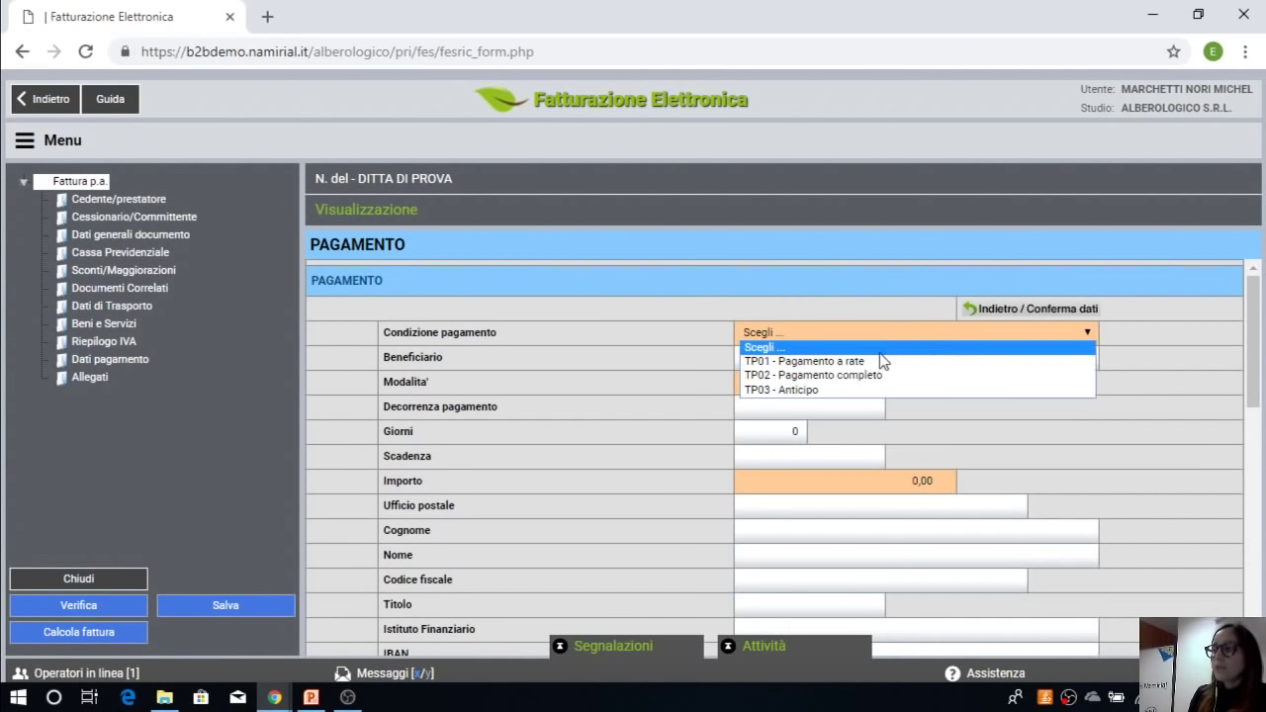
left_click(871, 381)
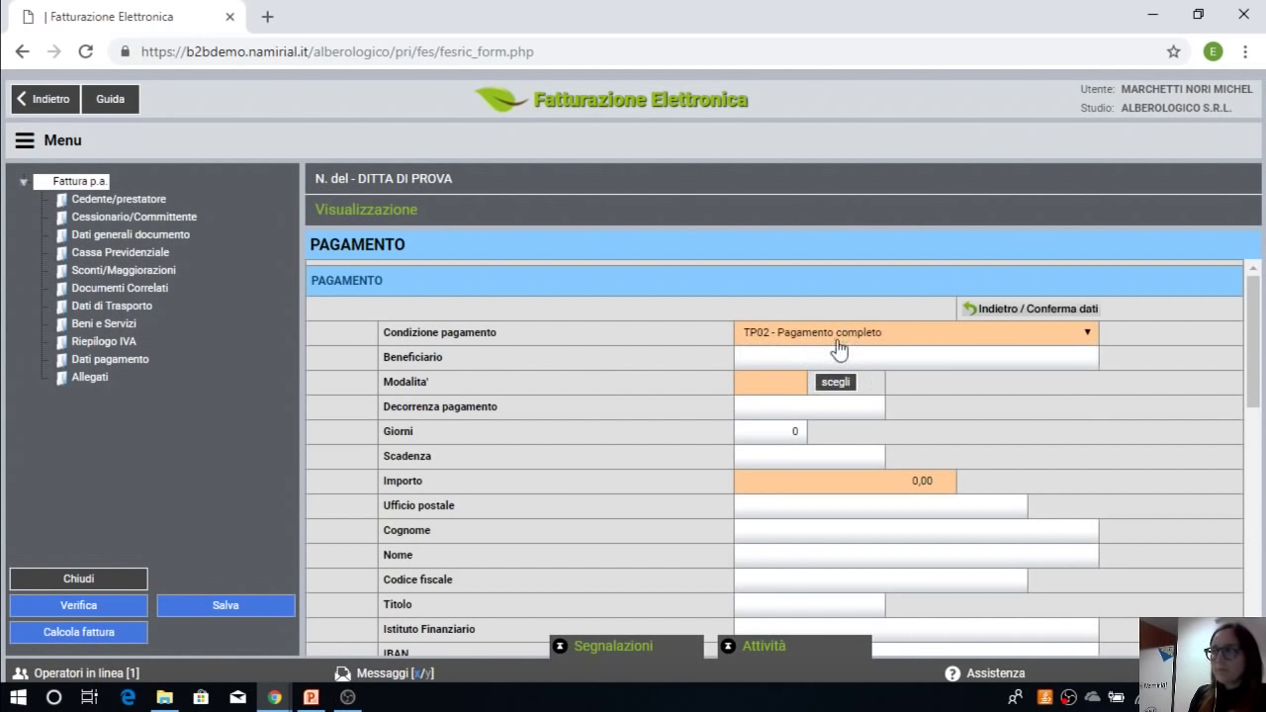
left_click(831, 383)
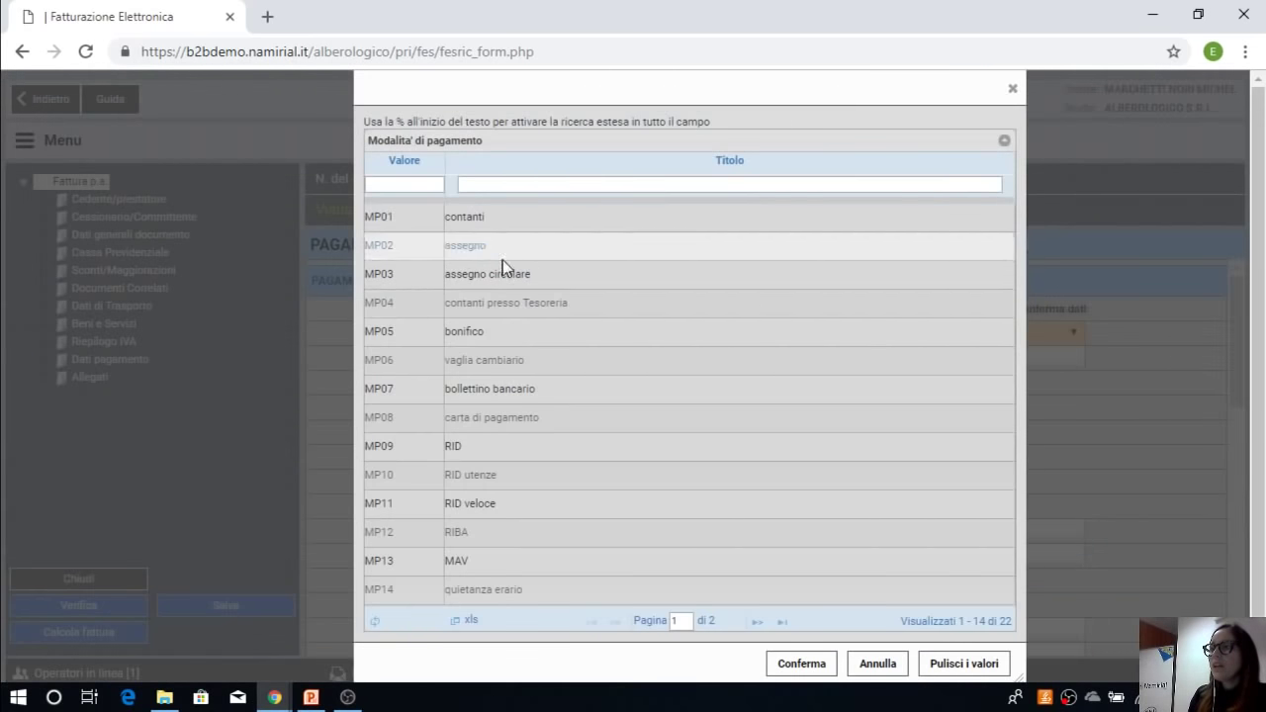
left_click(479, 336)
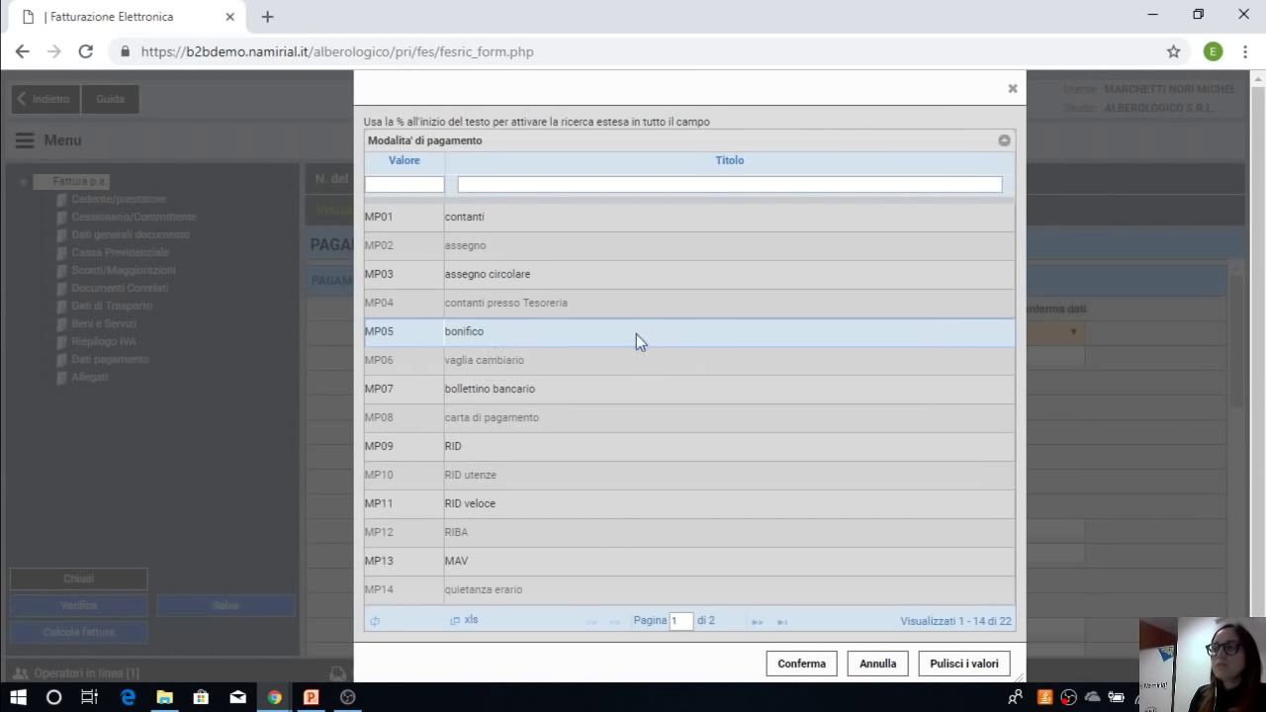
left_click(804, 664)
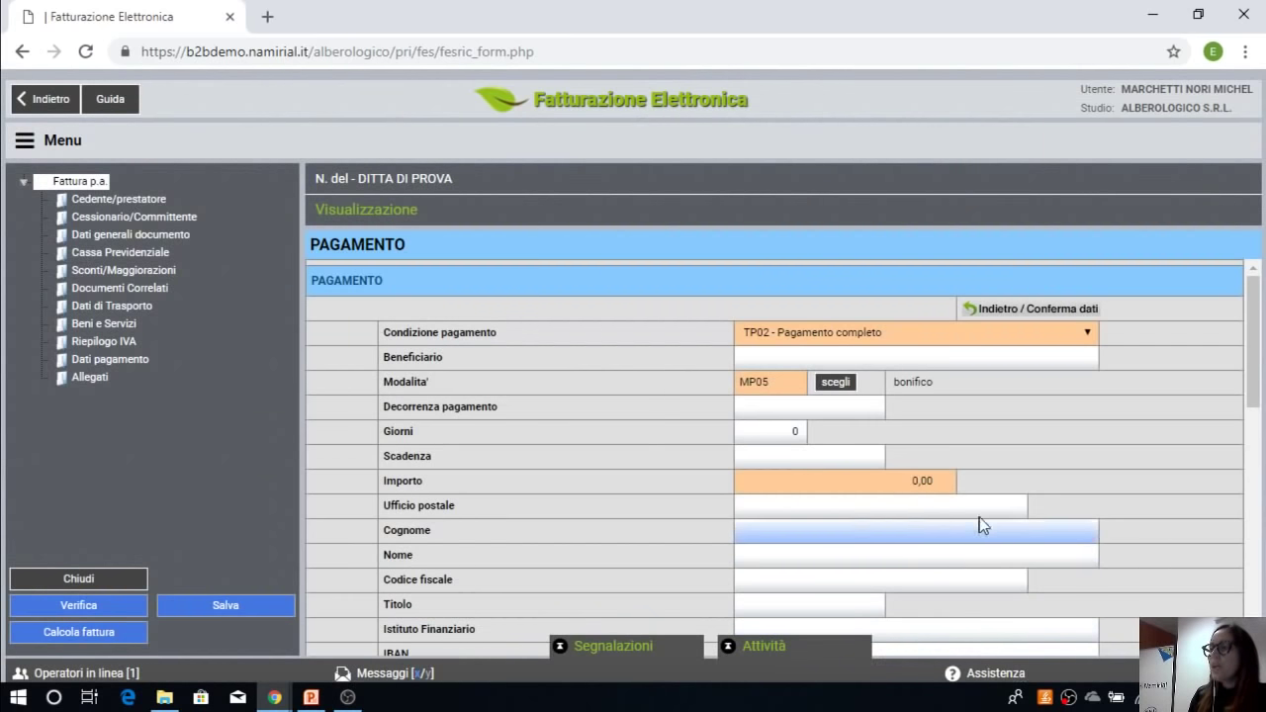
scroll(908, 500, "down", 1)
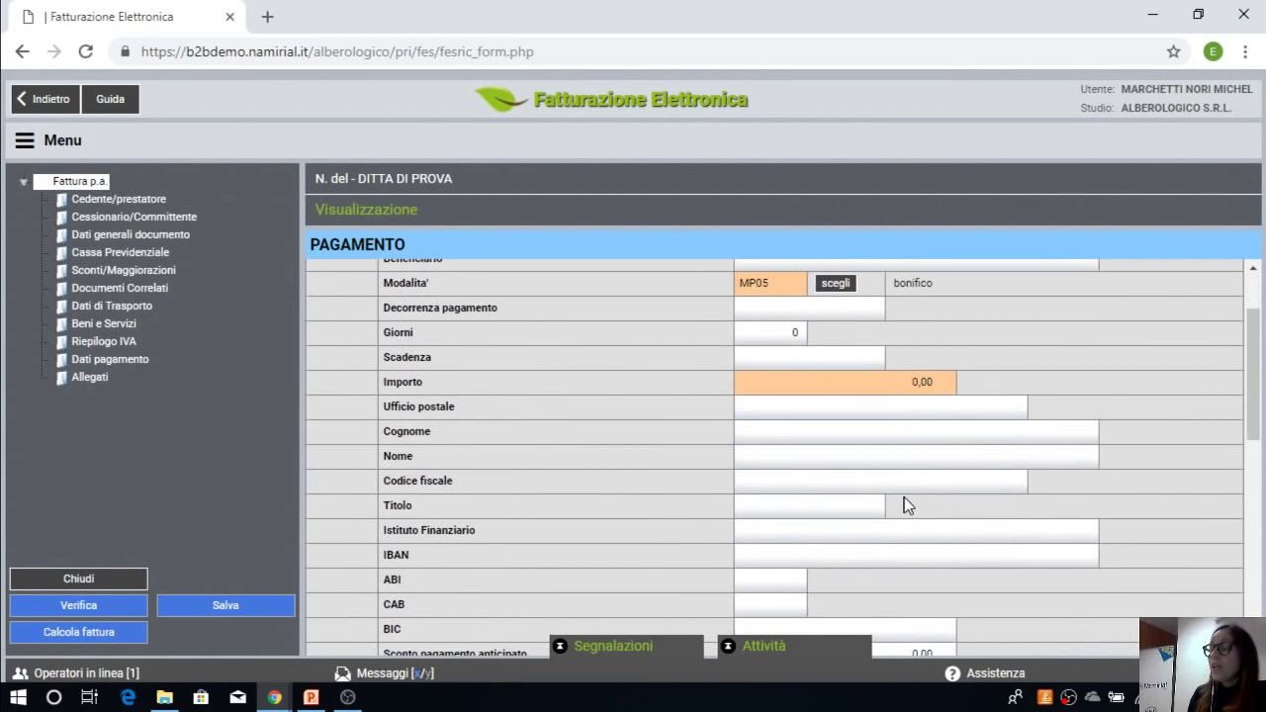
left_click(820, 532)
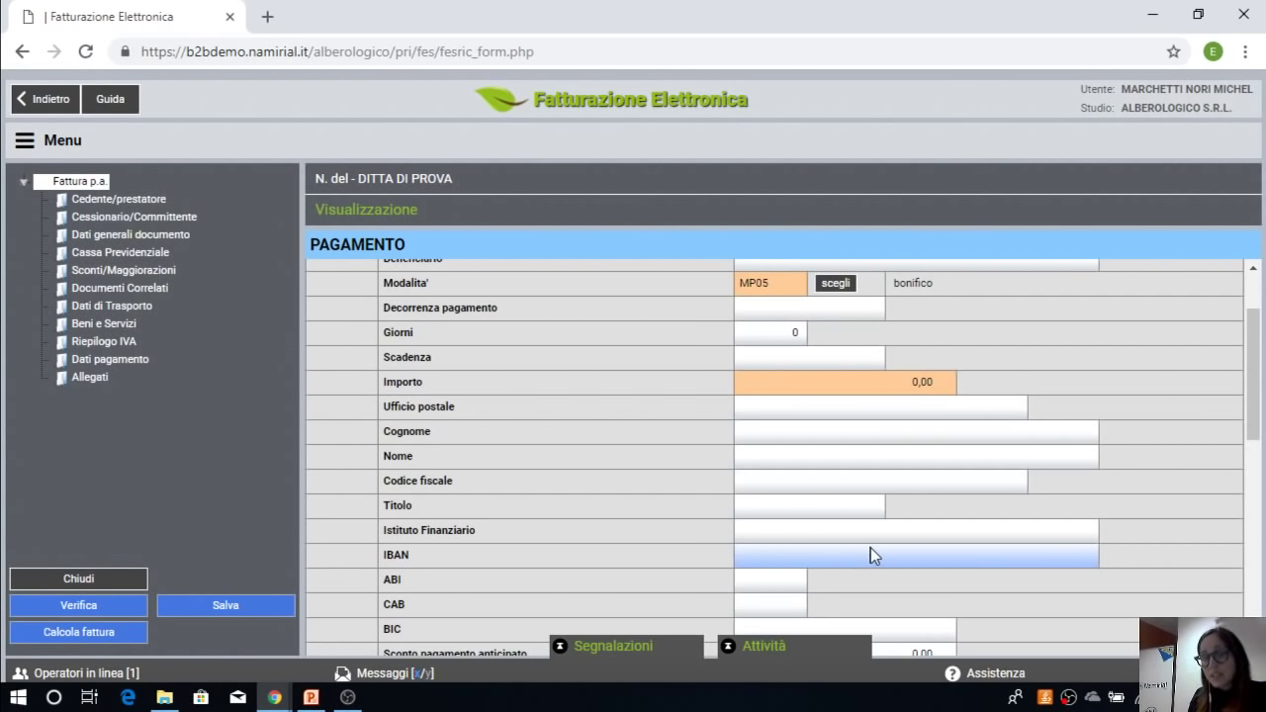
scroll(1112, 506, "up", 2)
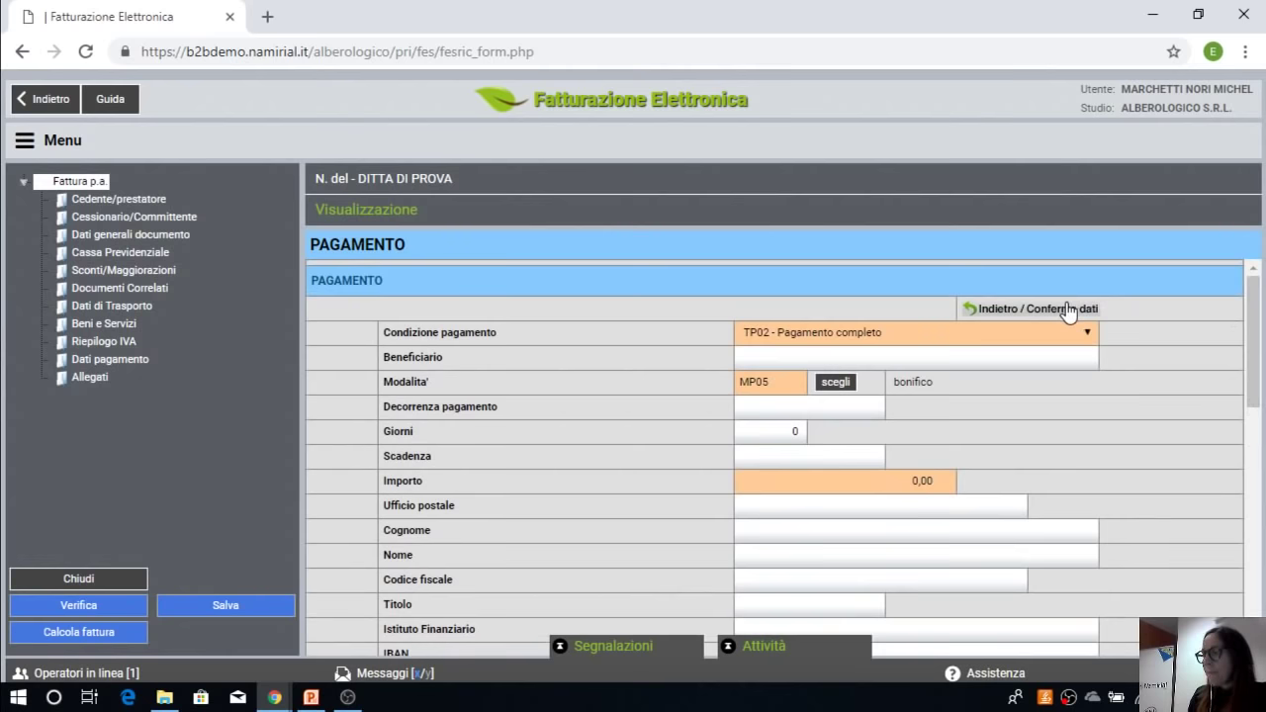
left_click(1056, 307)
Step: Run Verifica, review the 2 errors and 3 warnings, then collapse the list
scroll(1057, 306, "down", 4)
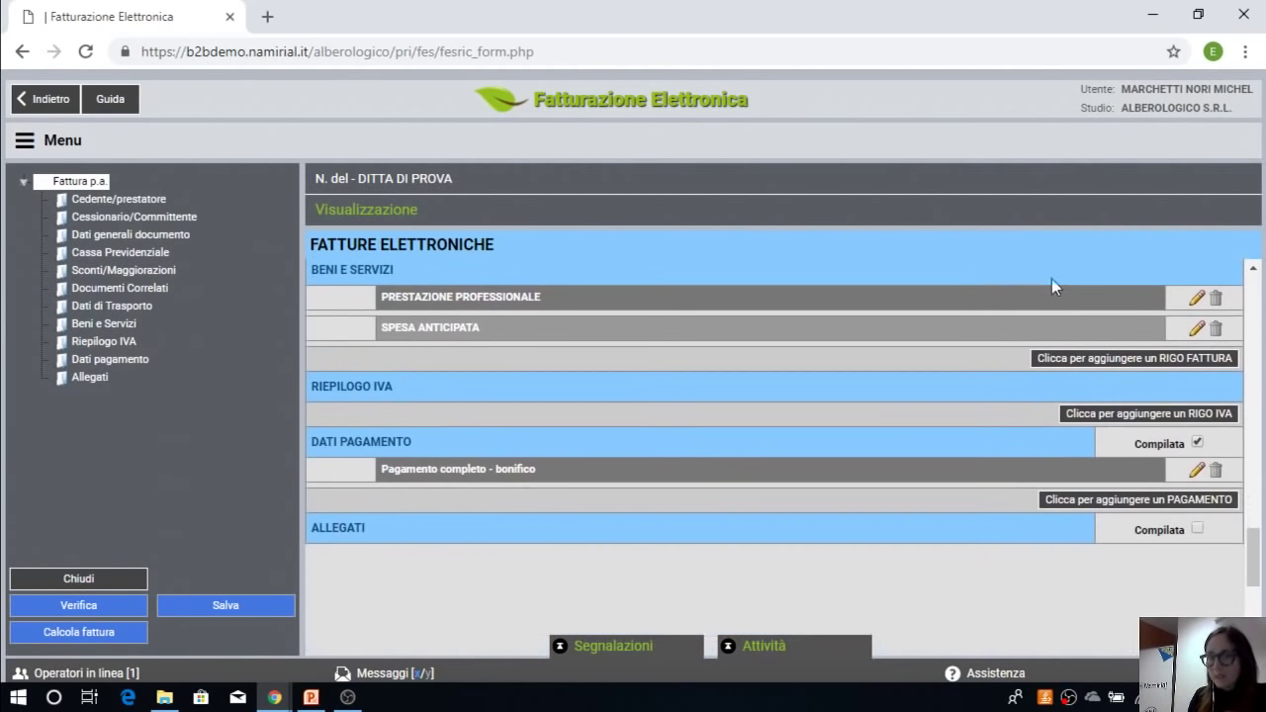
left_click(121, 607)
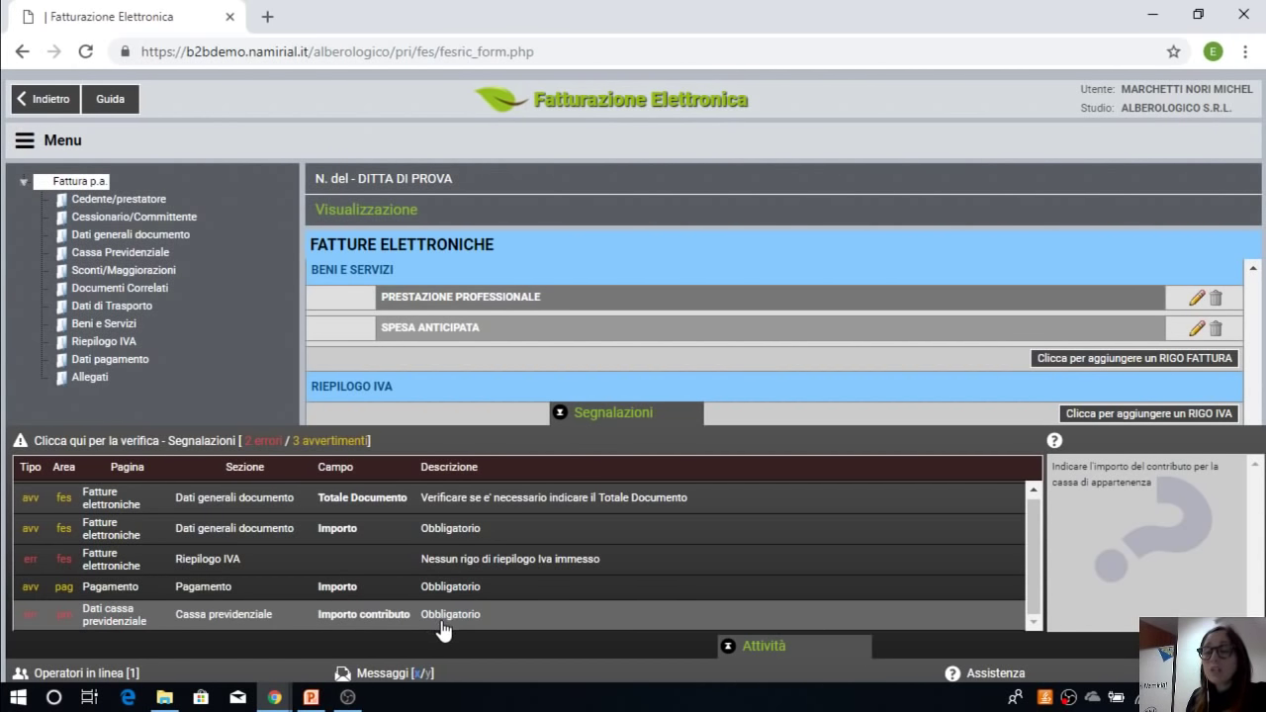
left_click(604, 414)
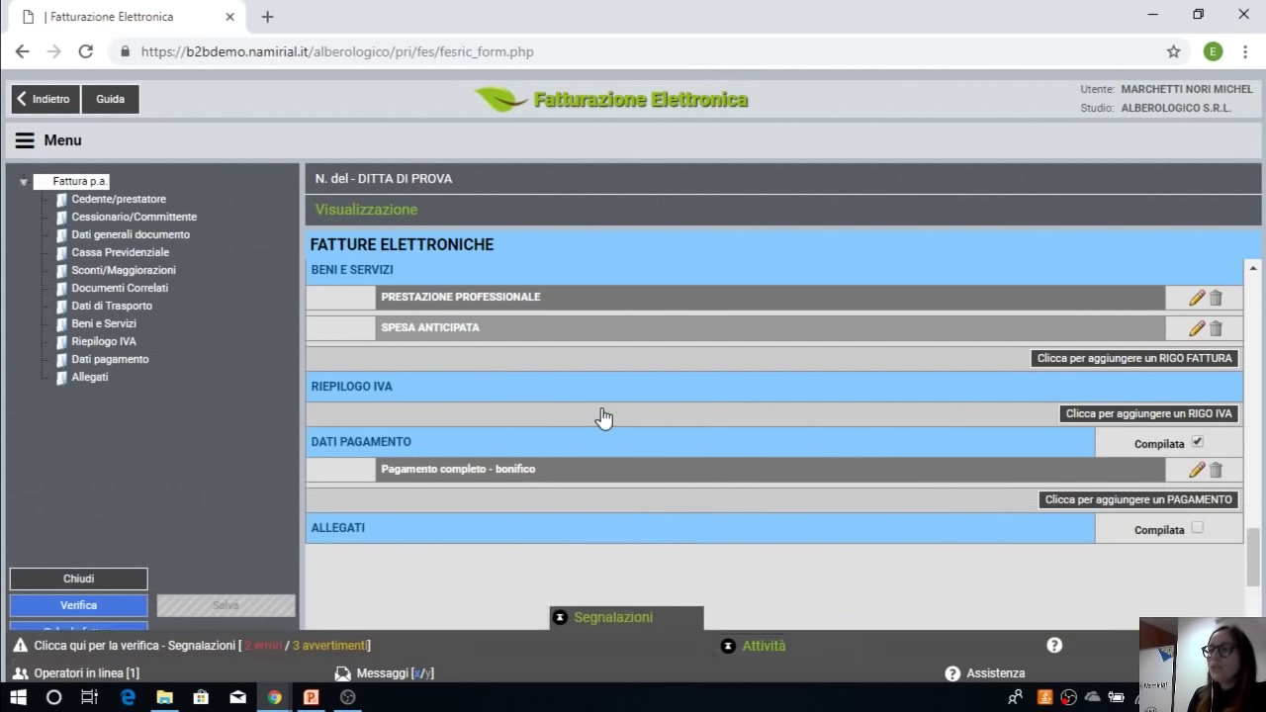
Step: Run Calcola fattura to get a 1318,80 document total and 200,00 withholding
left_click(87, 638)
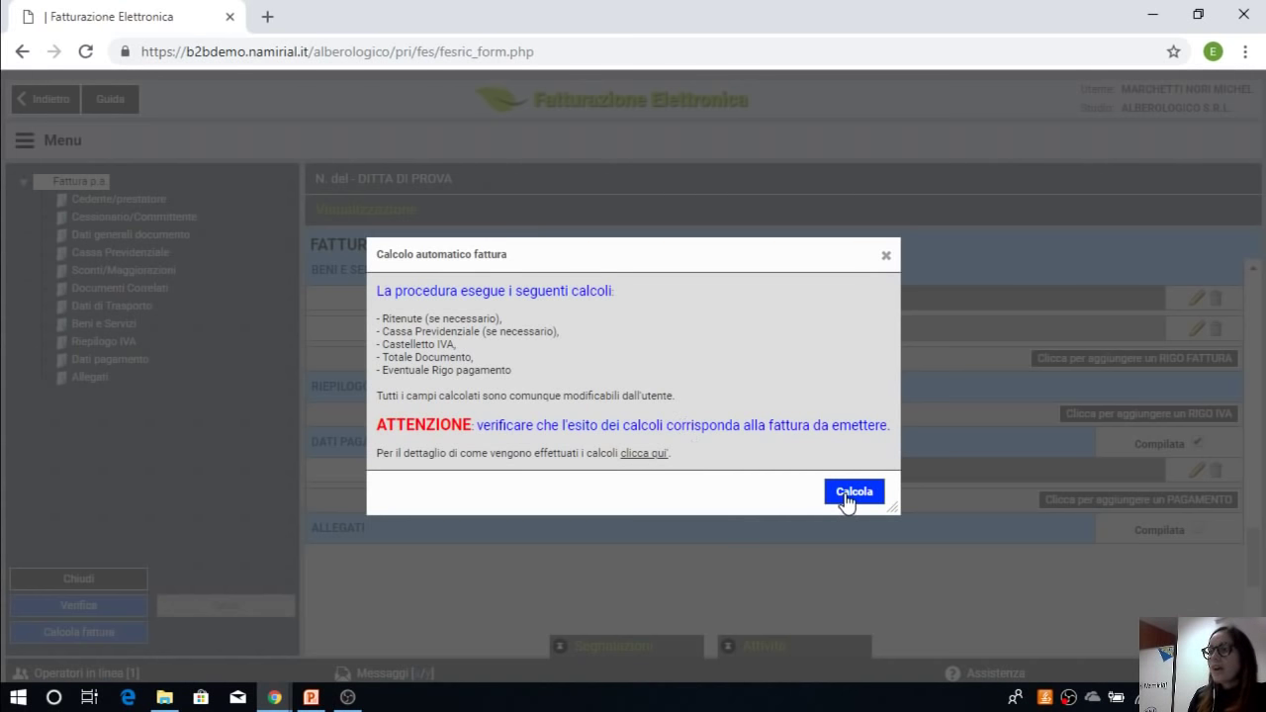
left_click(846, 494)
scroll(848, 500, "down", 10)
scroll(844, 487, "down", 2)
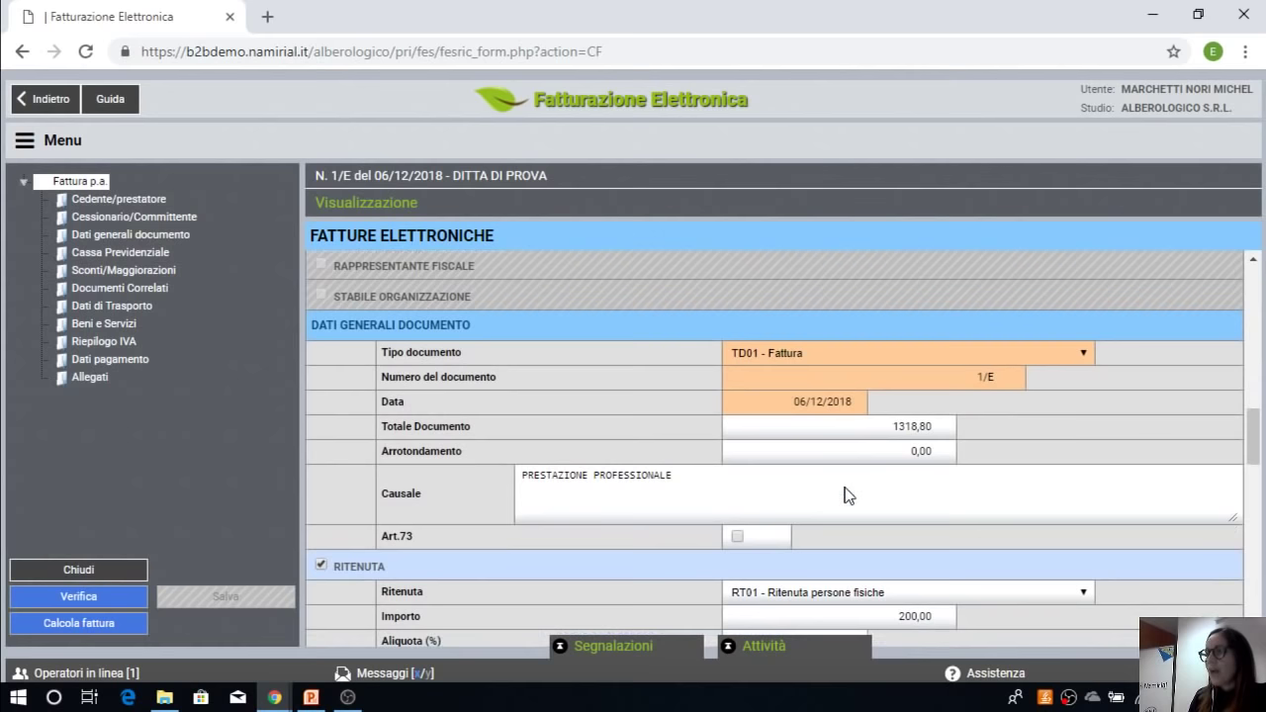
left_click_drag(891, 427, 940, 437)
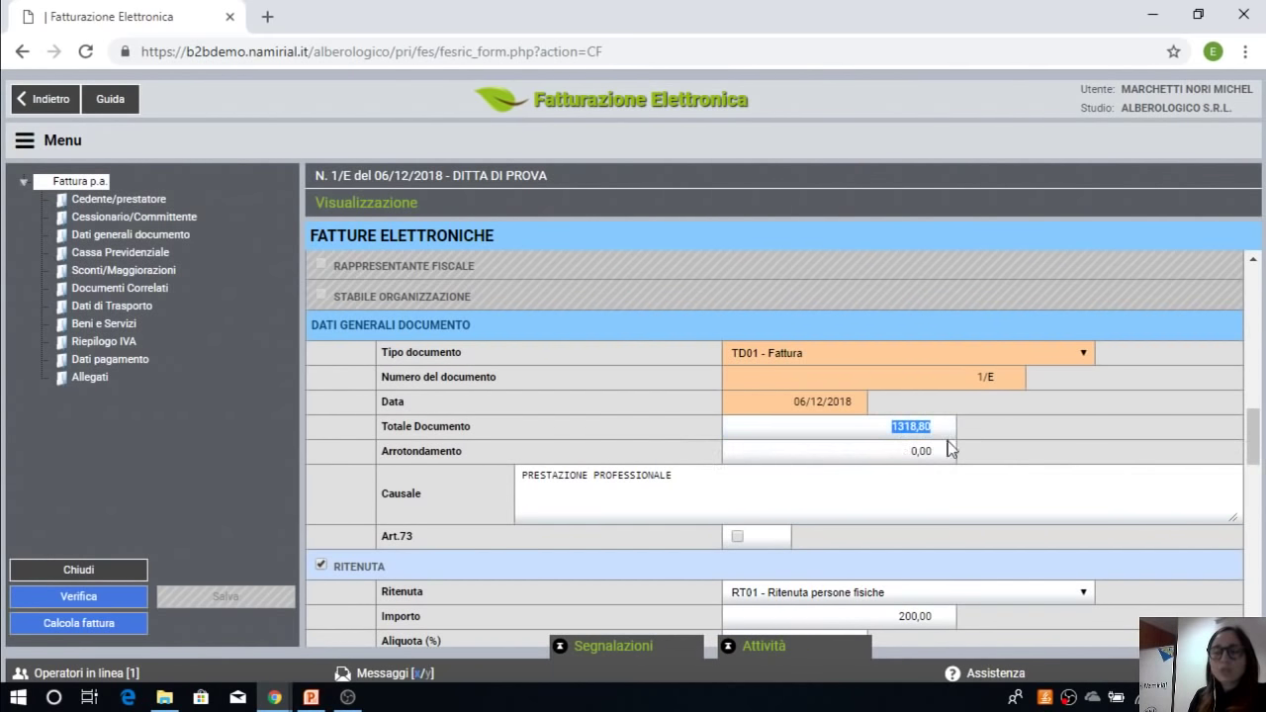
left_click(835, 479)
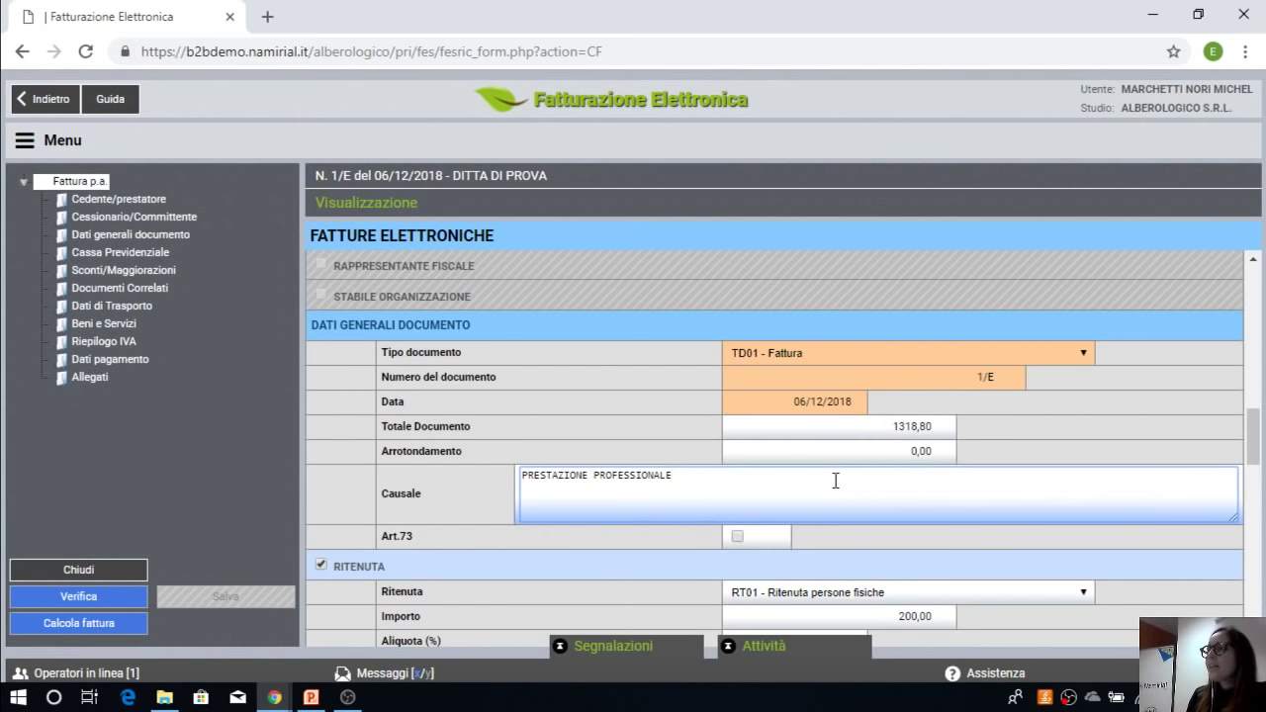
scroll(836, 479, "down", 3)
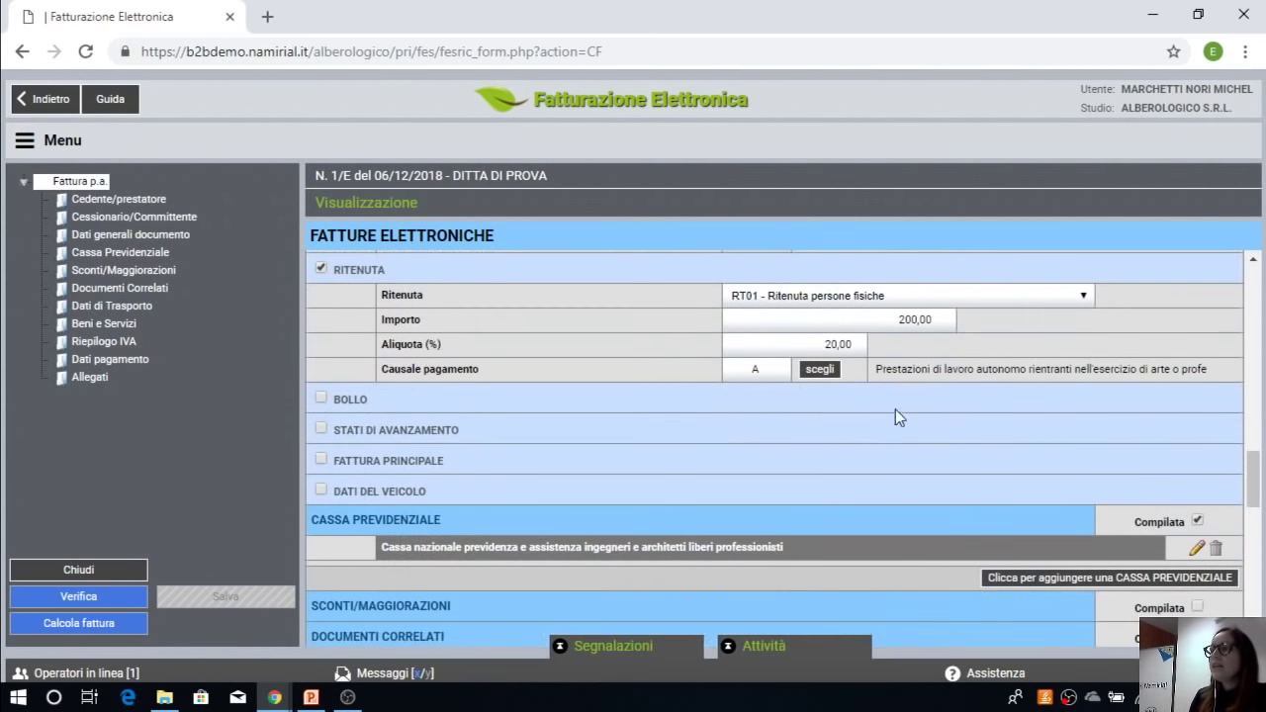
scroll(918, 345, "down", 1)
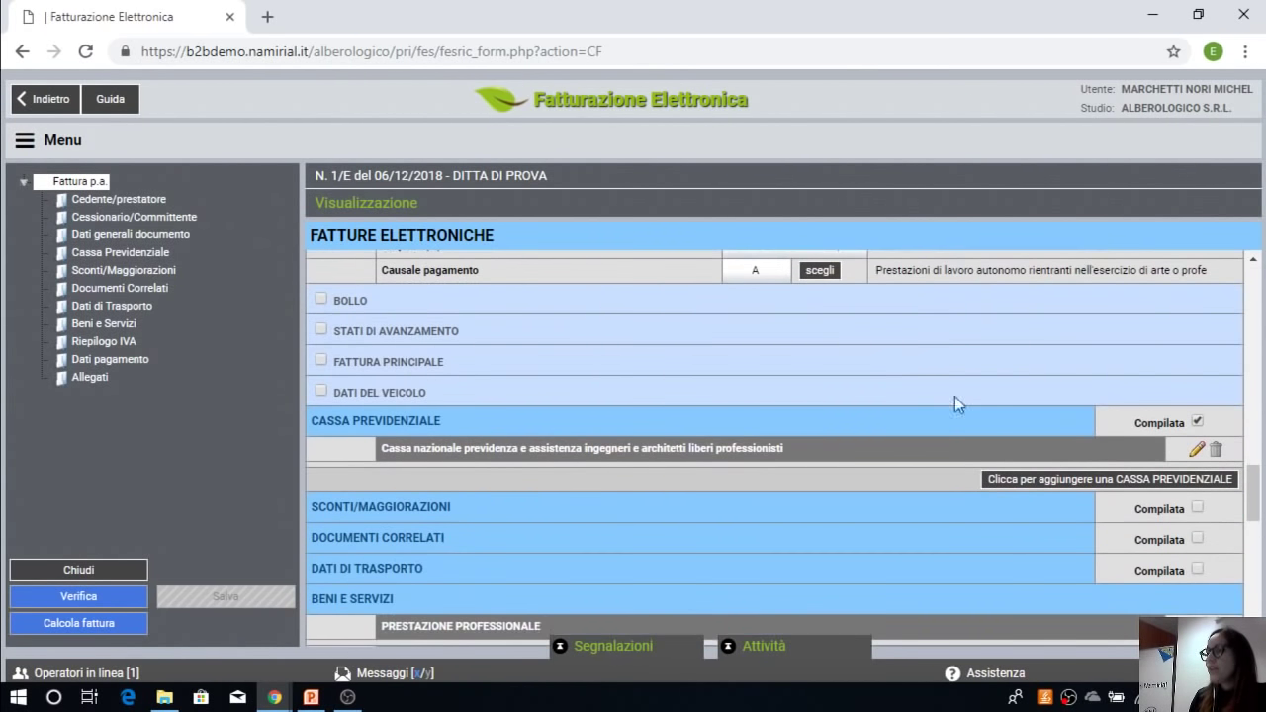
left_click(1198, 451)
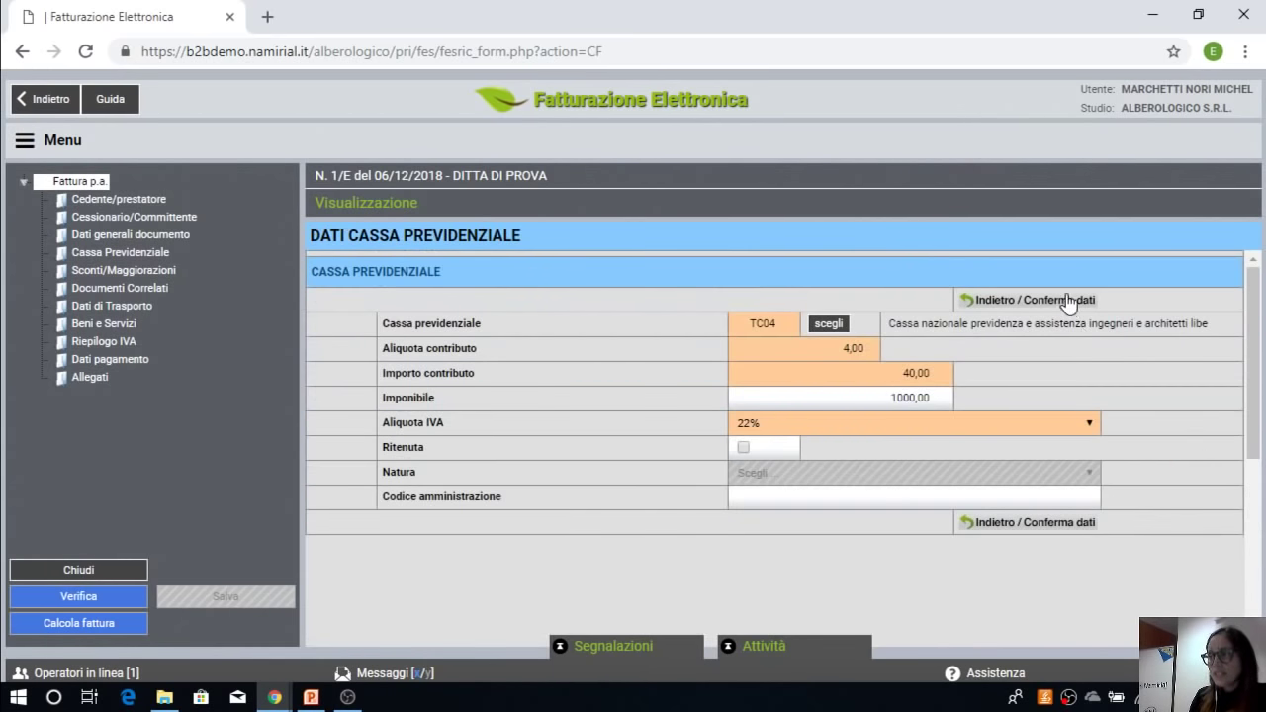
left_click(1029, 521)
scroll(910, 486, "down", 10)
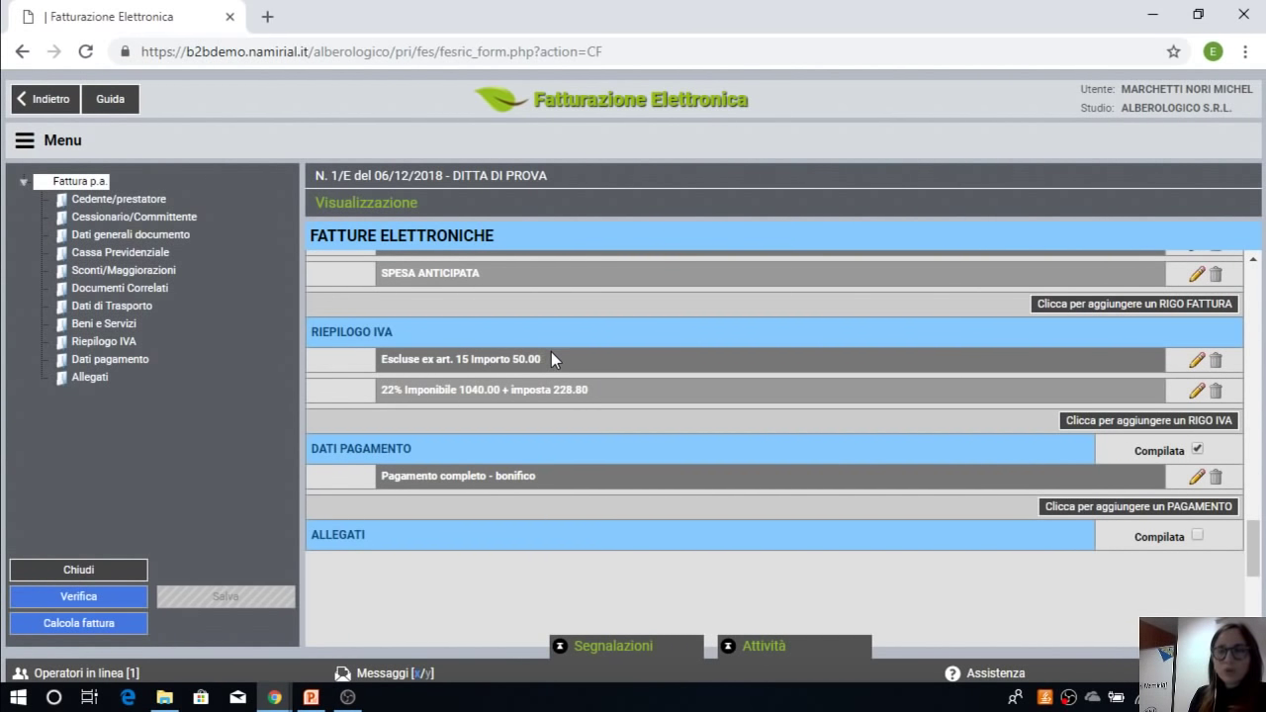
left_click(1198, 477)
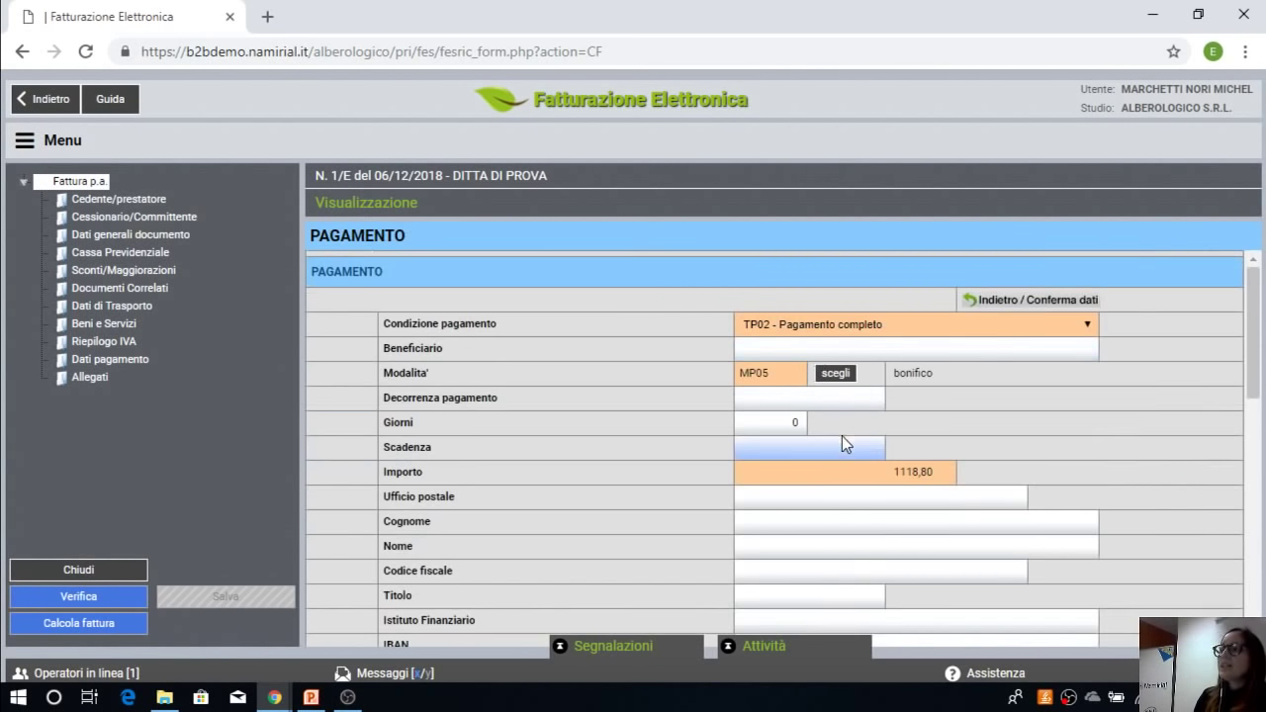
scroll(837, 430, "down", 1)
left_click_drag(820, 371, 1021, 381)
left_click(1118, 369)
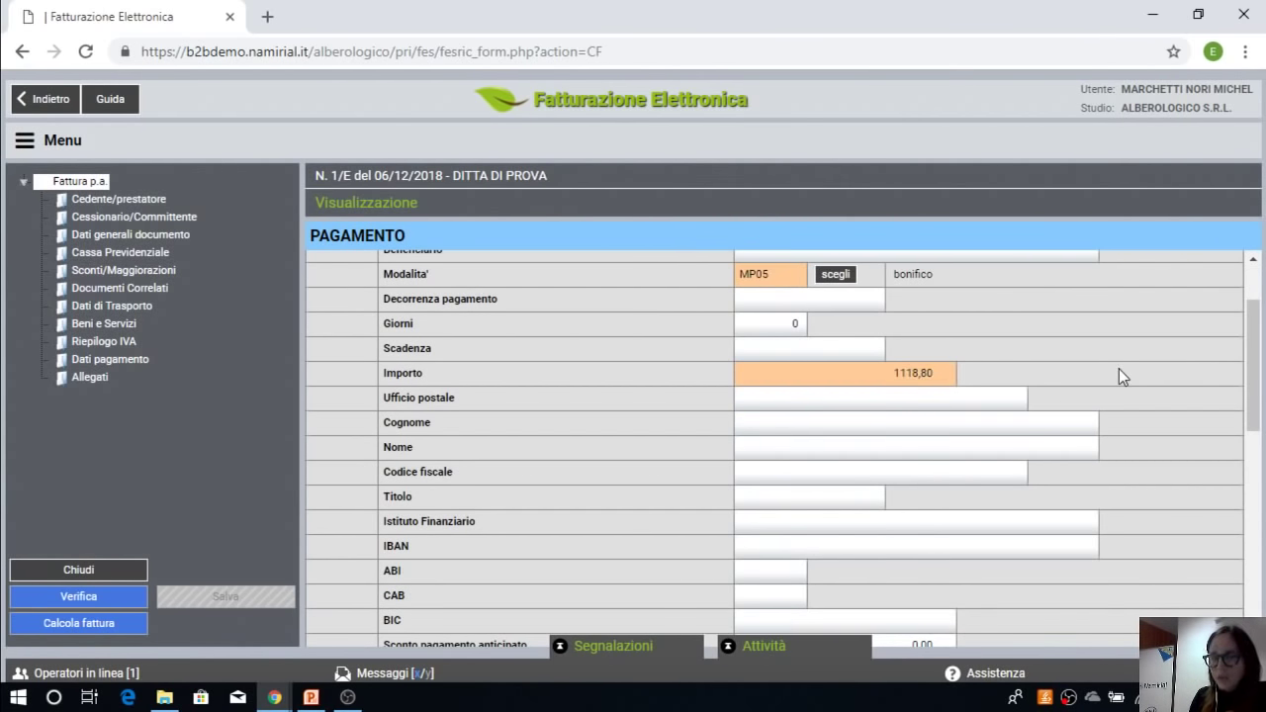
scroll(1127, 357, "up", 1)
left_click(1034, 299)
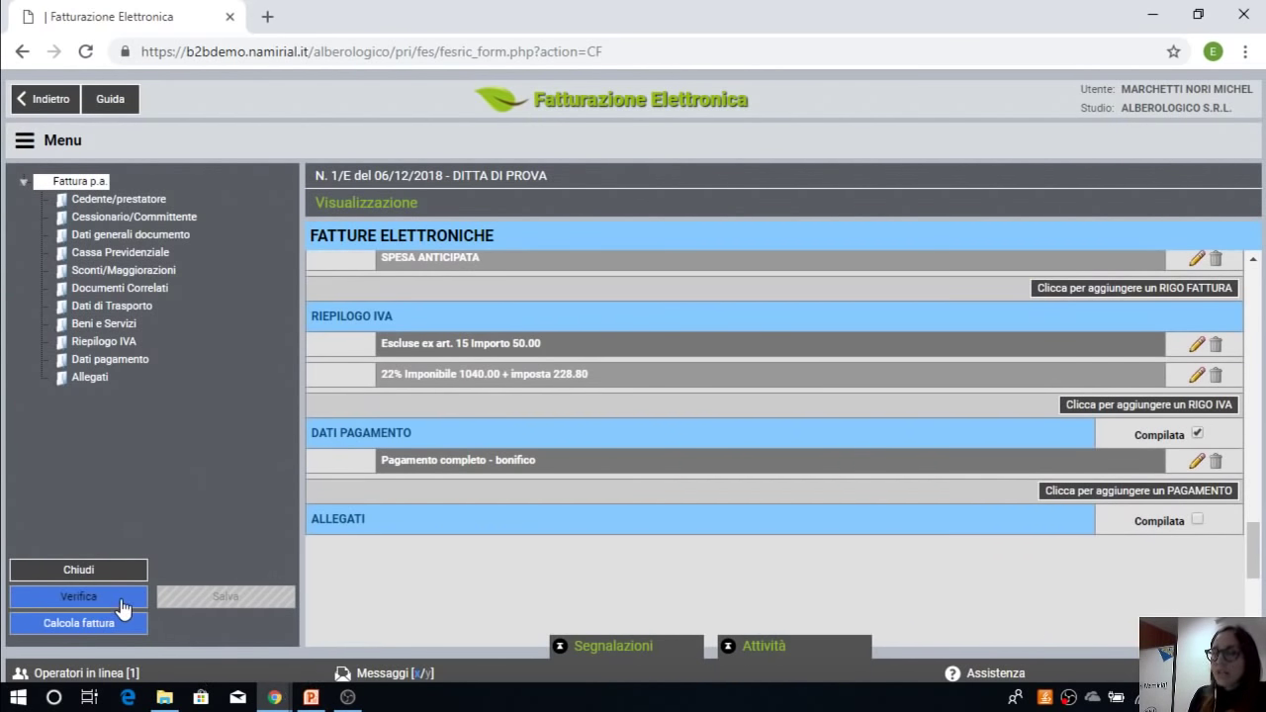
Step: Enter ART. 15 as Norma rif. on the flagged N1 VAT summary row and confirm
left_click(122, 599)
left_click(383, 509)
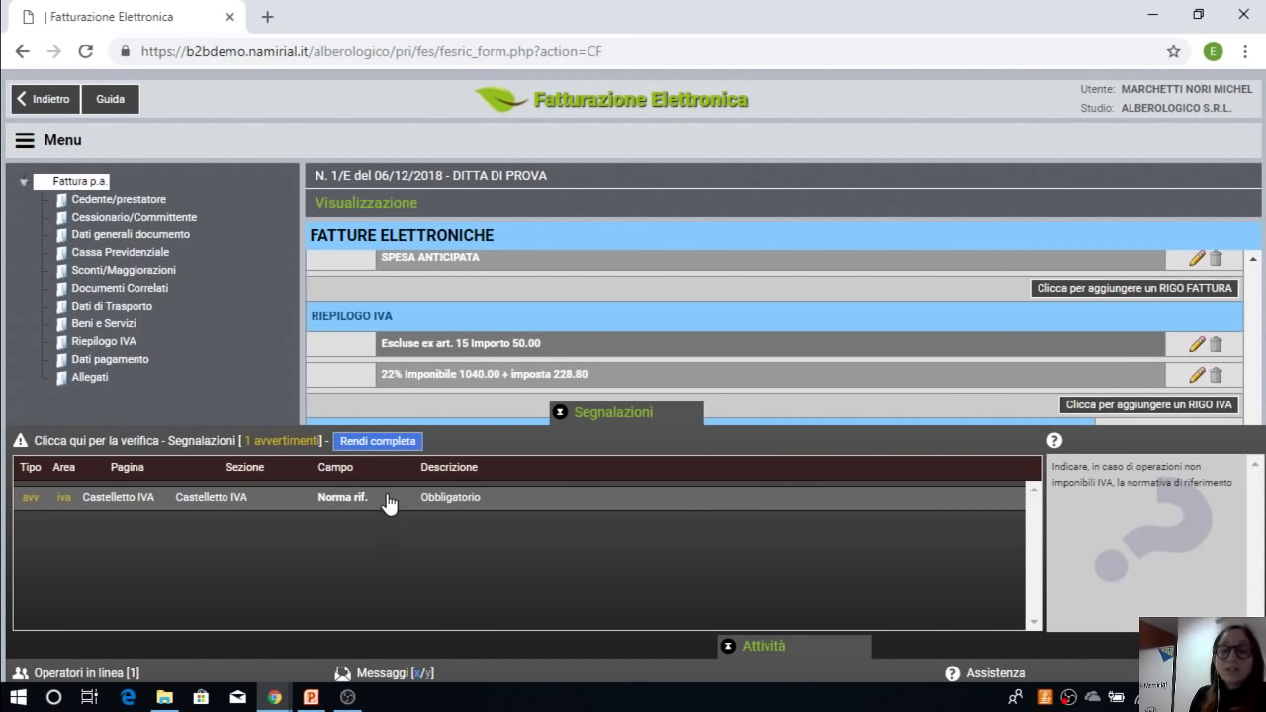
double_click(388, 504)
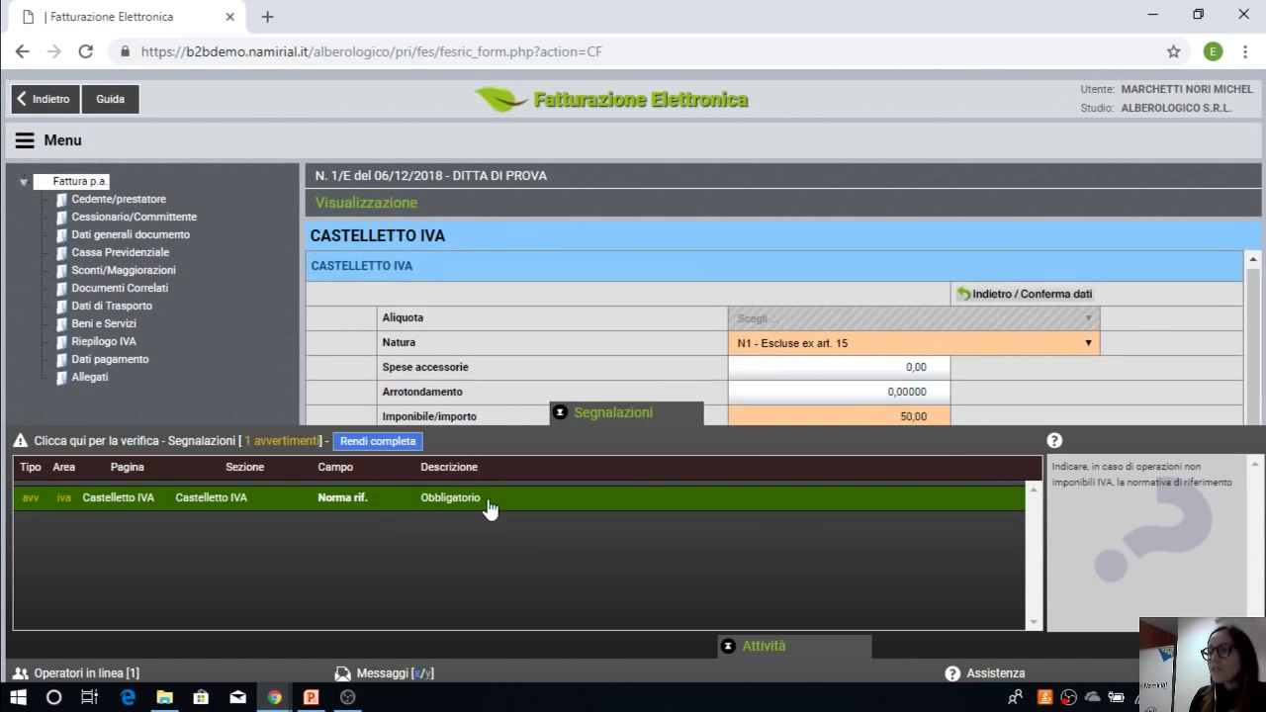
left_click(594, 416)
left_click(766, 492)
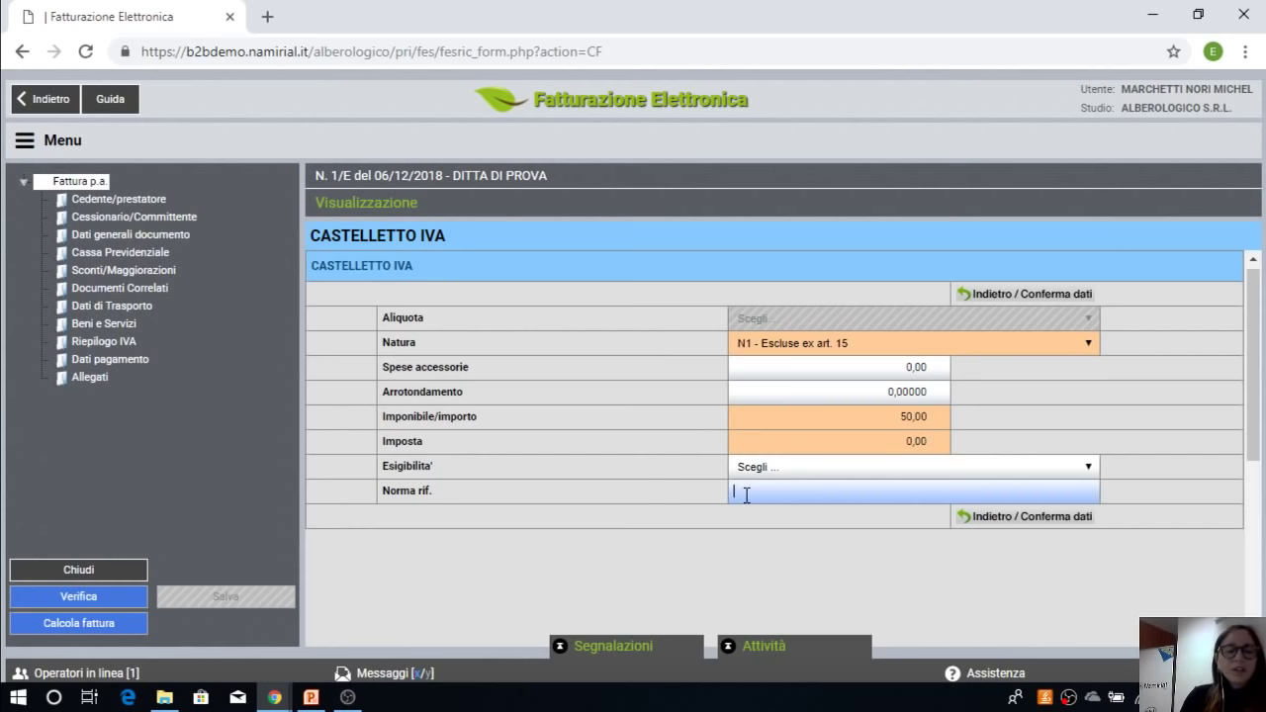
type("ART. 15")
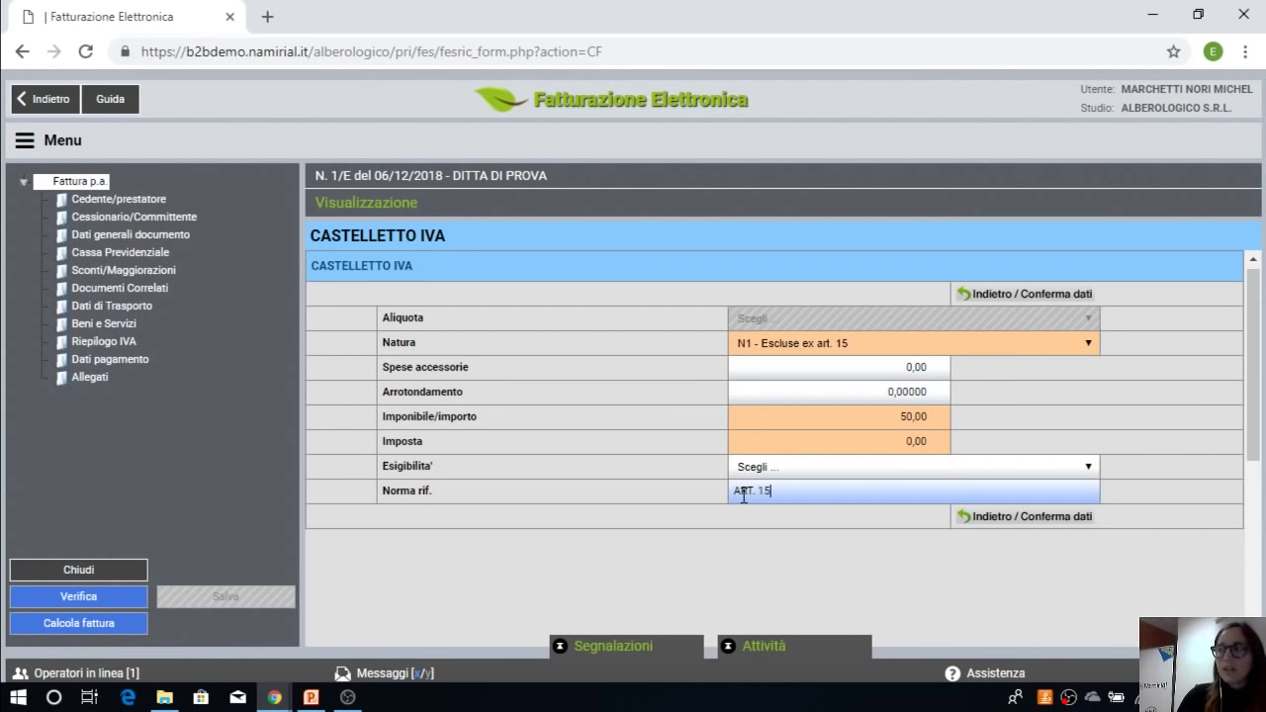
left_click(973, 522)
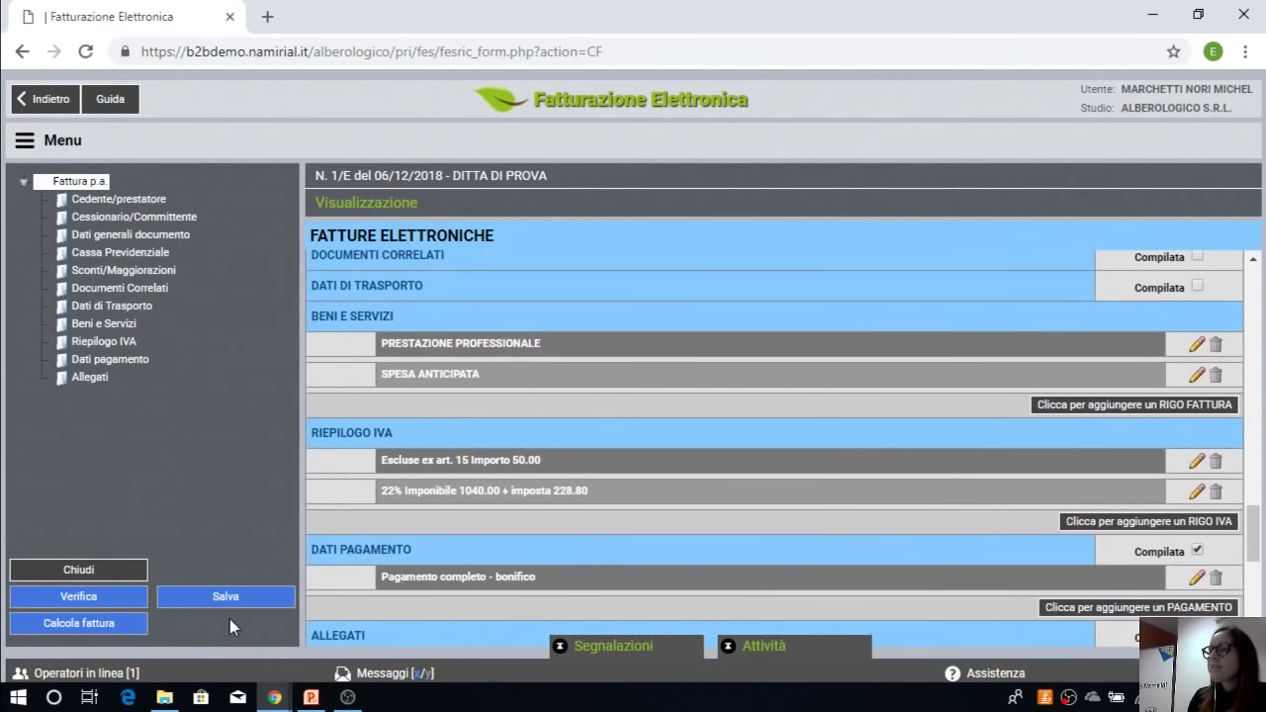
Step: Verify invoice 1/E has no warnings and close it as complete, declining to send it now
left_click(126, 607)
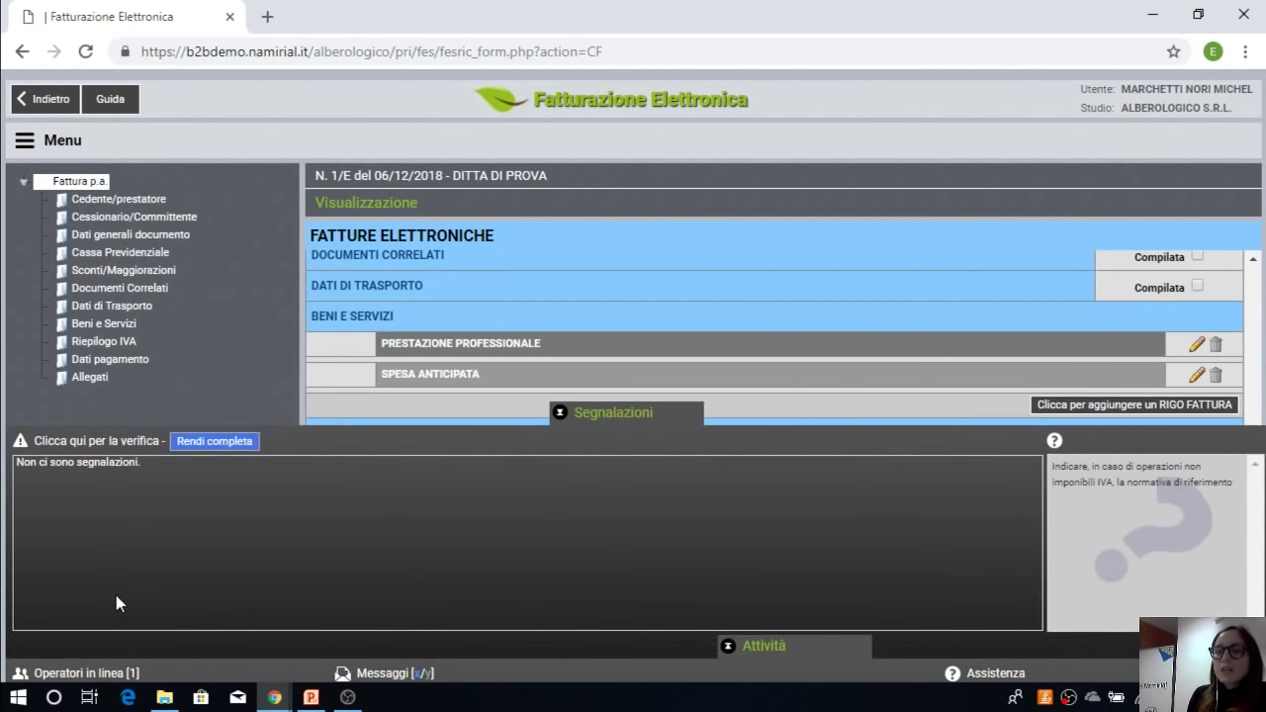
left_click(212, 446)
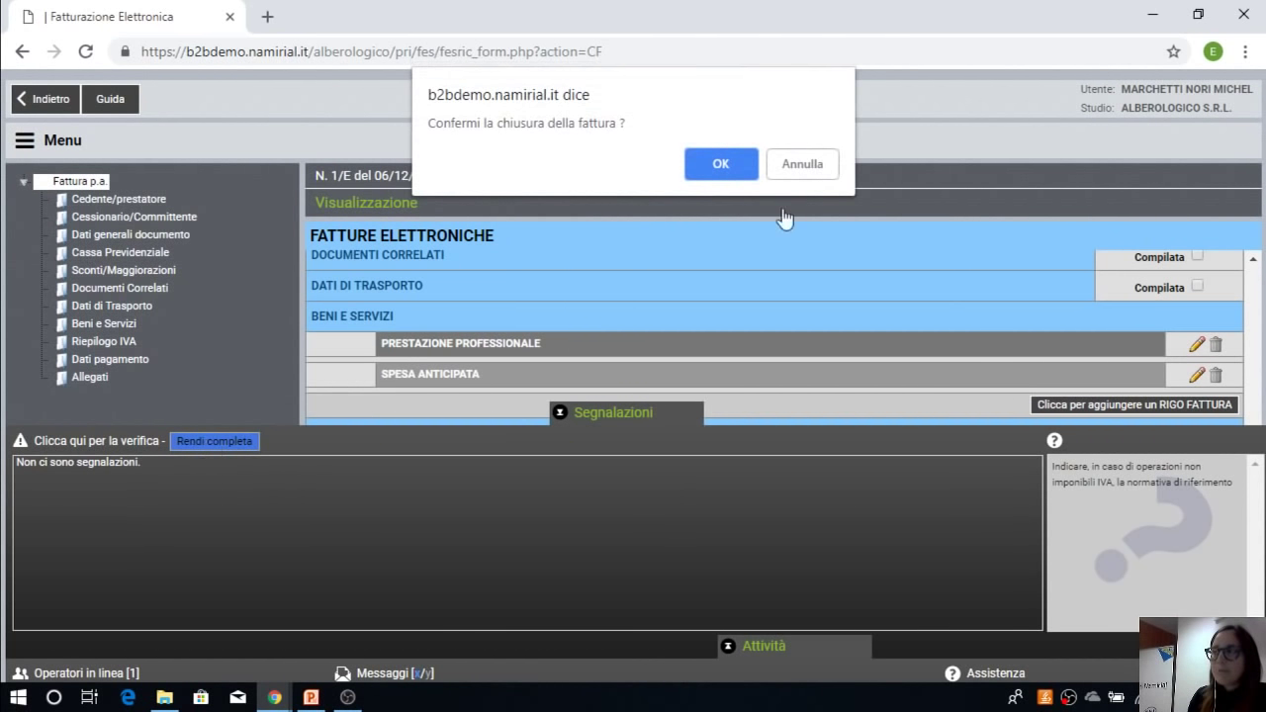
left_click(723, 163)
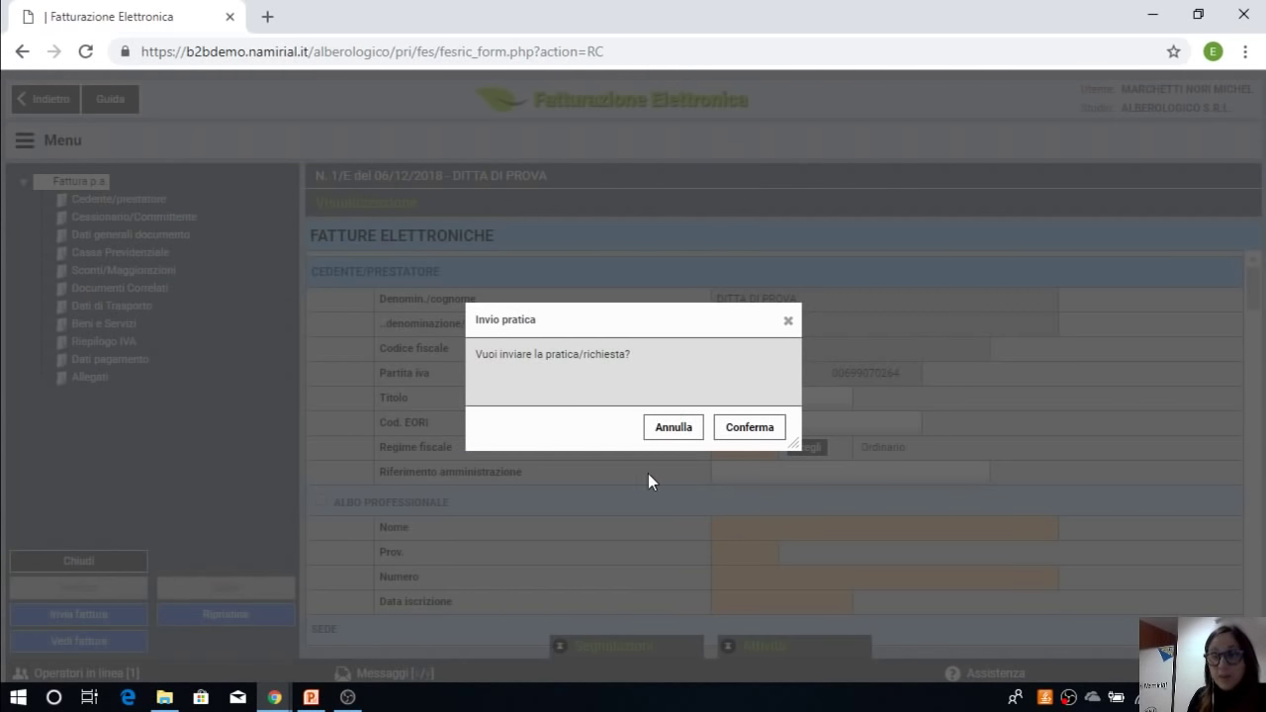
left_click(670, 430)
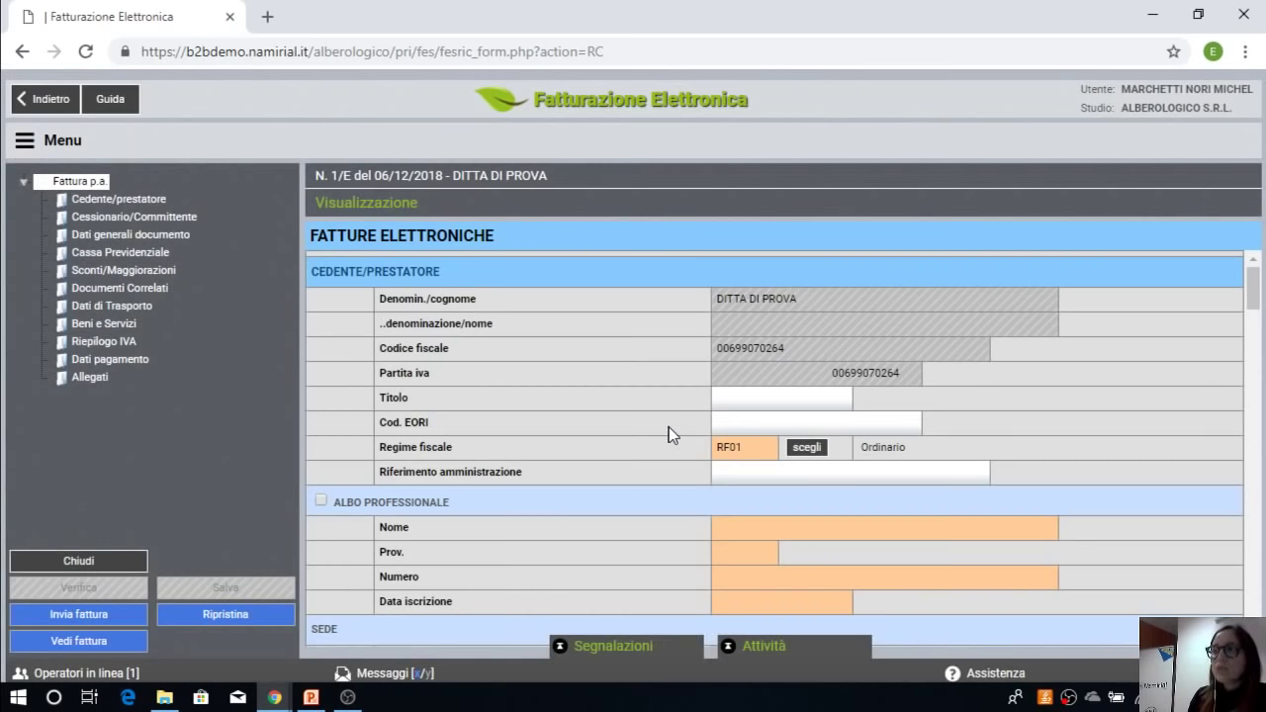
left_click(77, 642)
scroll(633, 421, "up", 5)
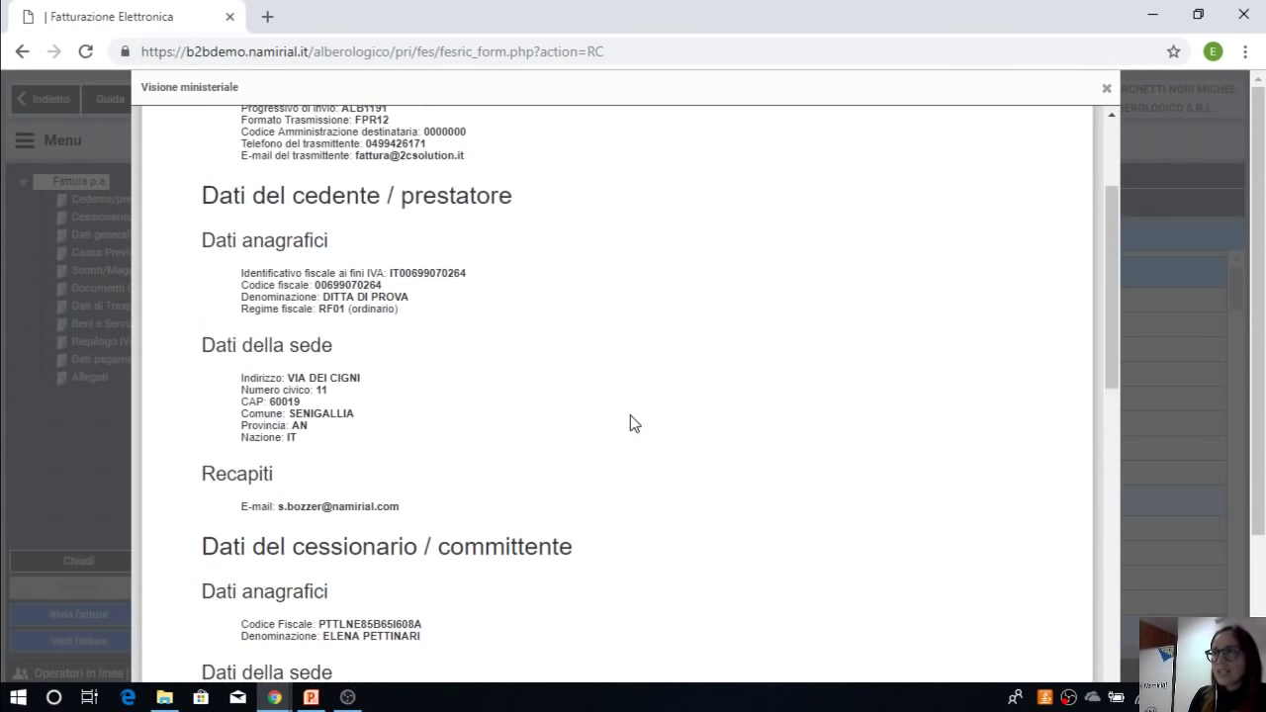
scroll(631, 423, "up", 3)
scroll(628, 432, "down", 3)
scroll(631, 436, "down", 5)
scroll(626, 436, "down", 10)
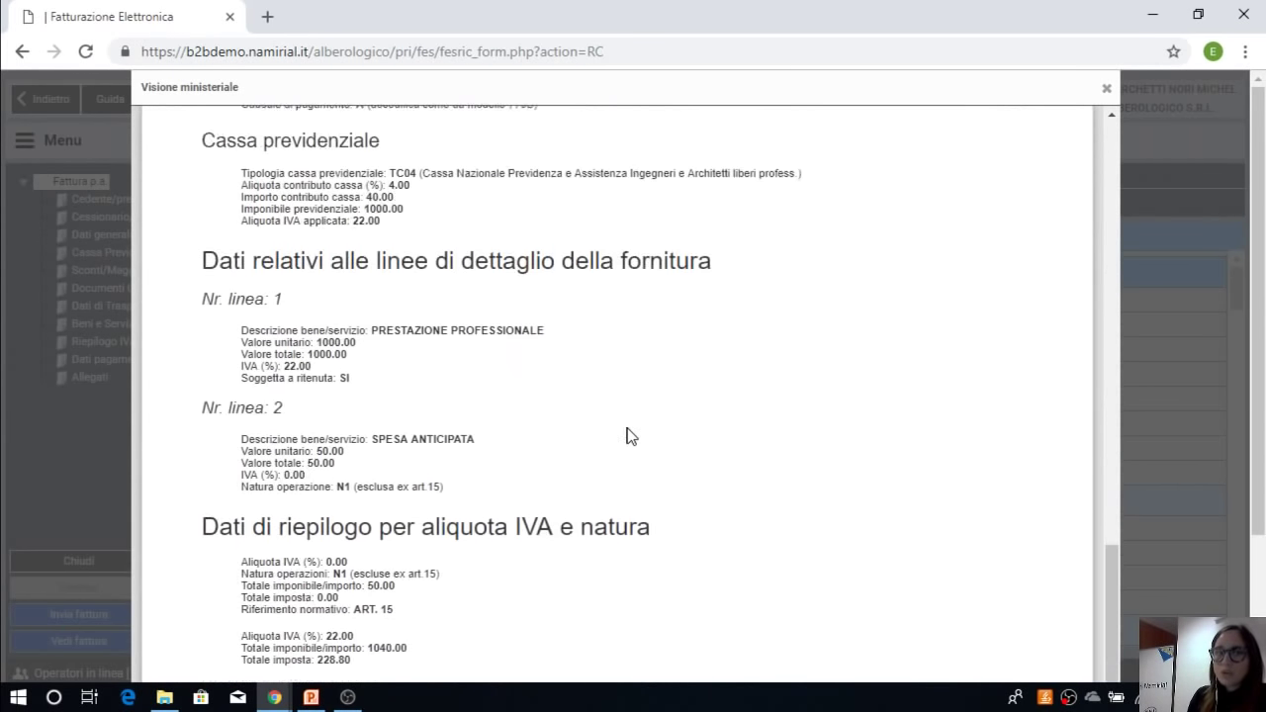
left_click(876, 659)
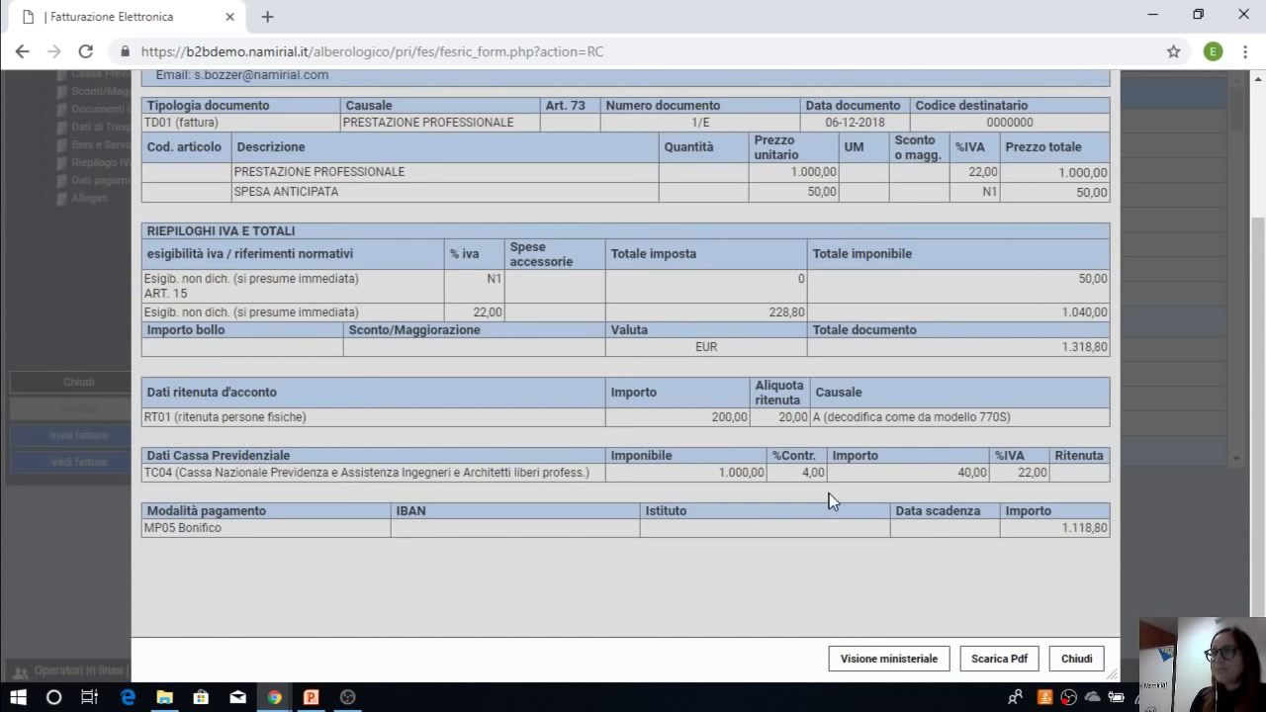
scroll(827, 489, "up", 2)
scroll(827, 489, "down", 1)
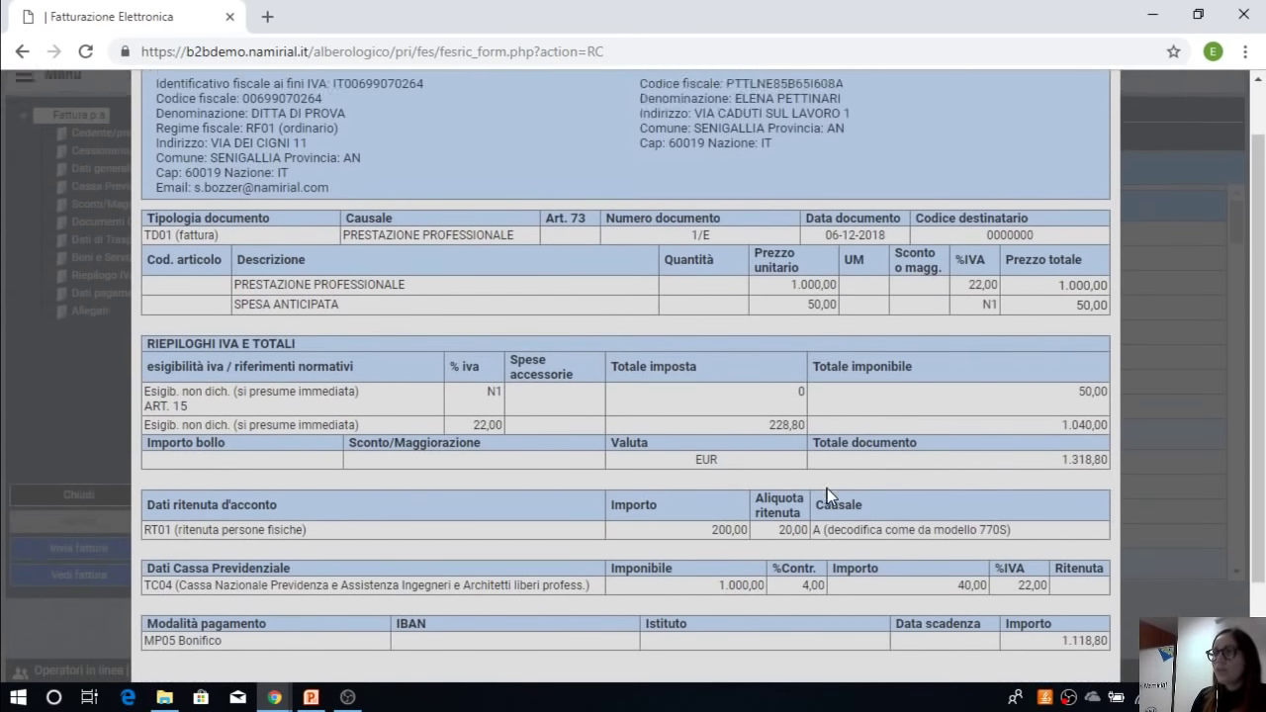
scroll(827, 489, "up", 1)
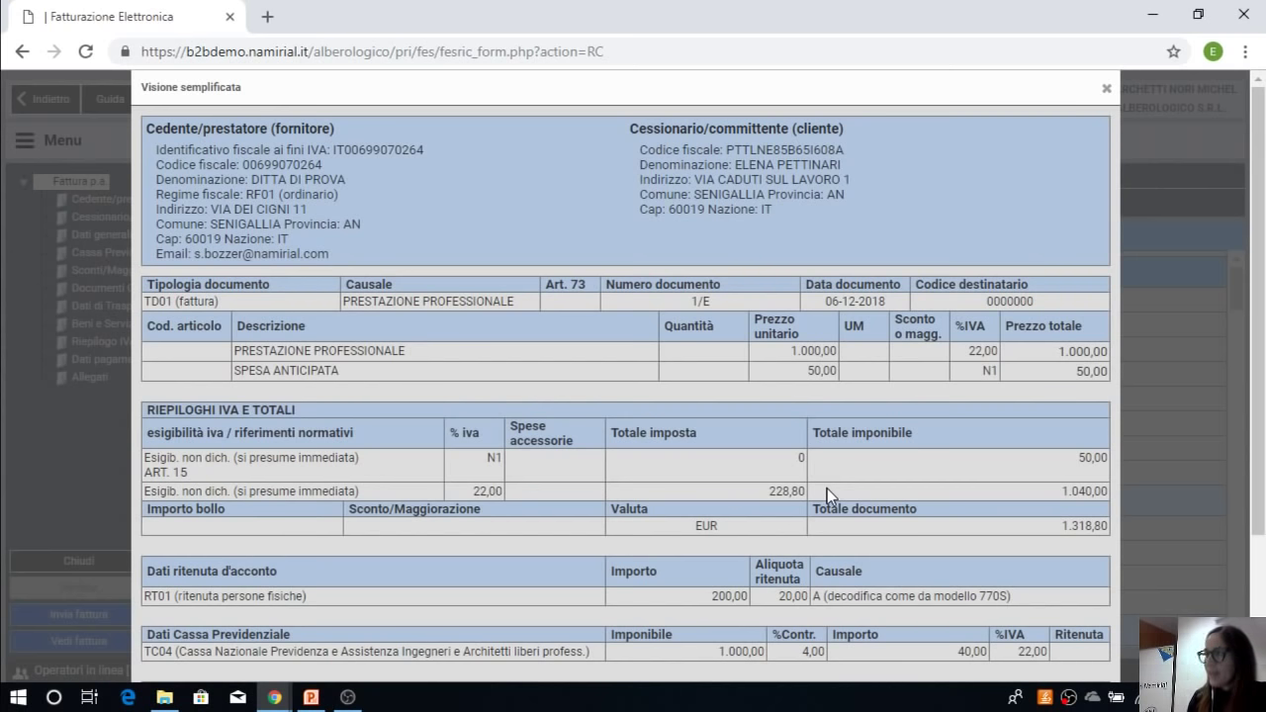
scroll(773, 459, "down", 3)
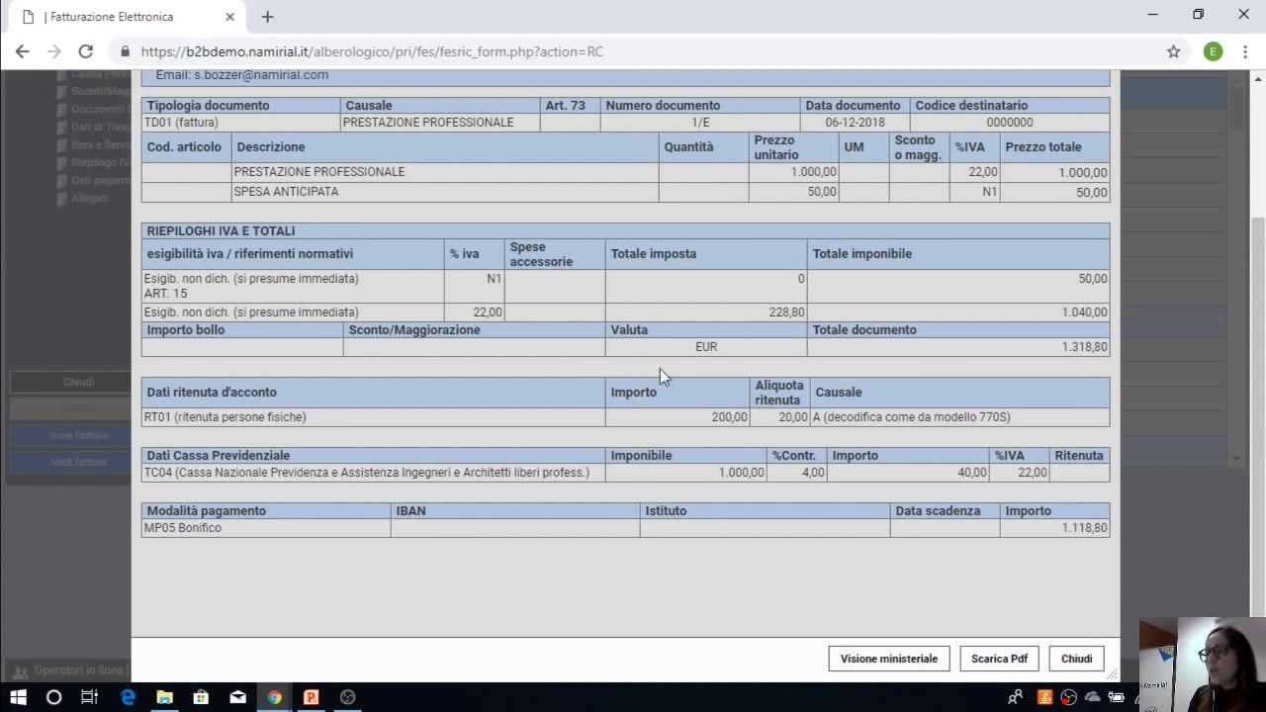
left_click(1093, 661)
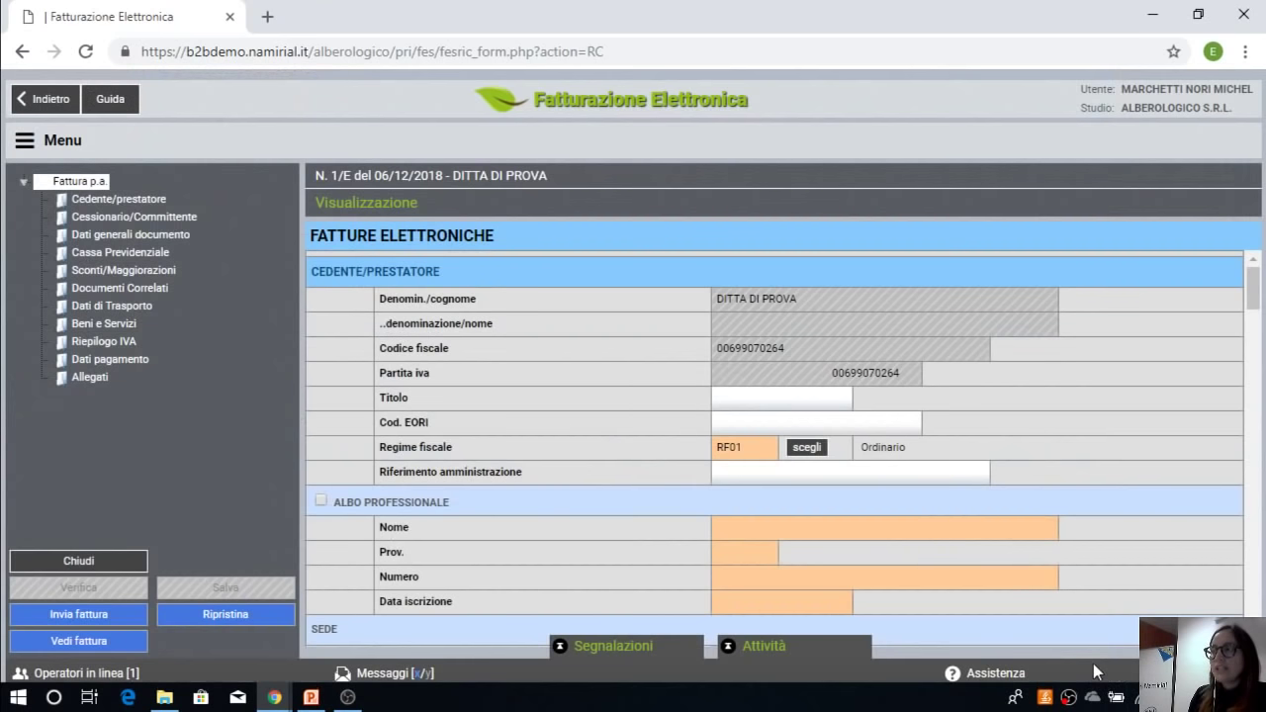
Step: Exit the Invia fattura page and reopen DITTA DI PROVA's invoice list showing 1/E as Completa
left_click(119, 617)
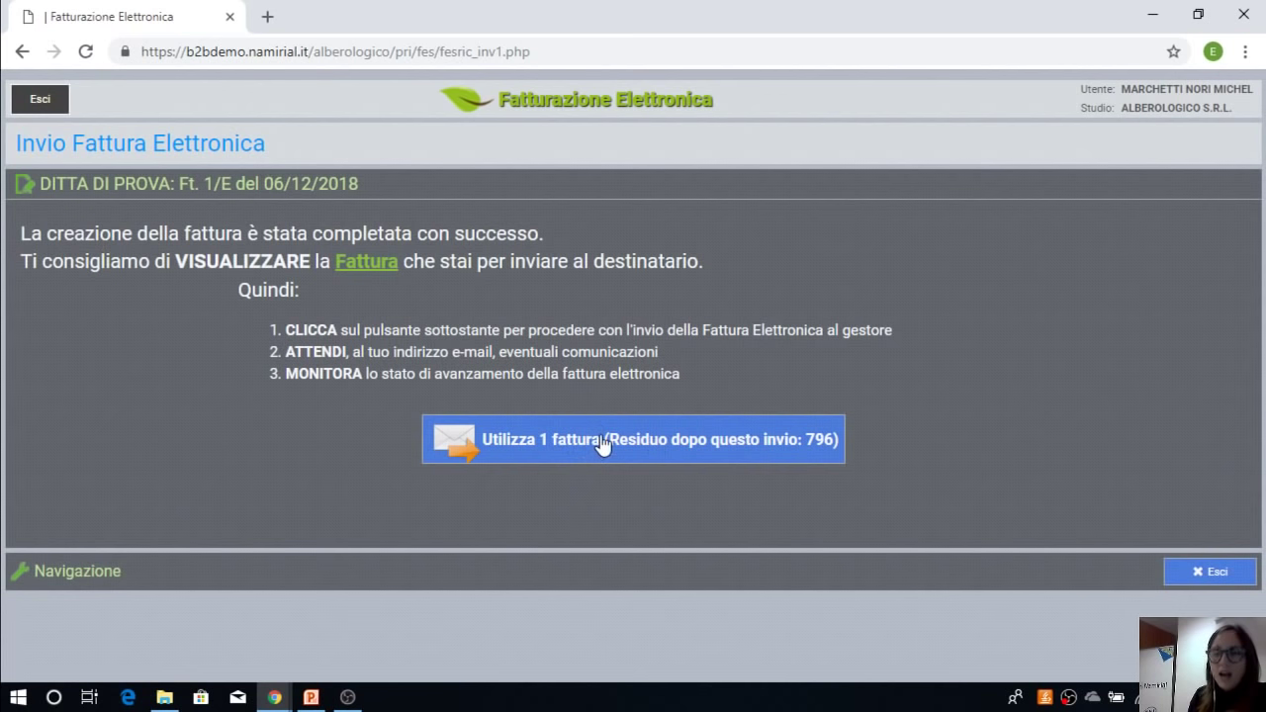
left_click(38, 103)
left_click(539, 379)
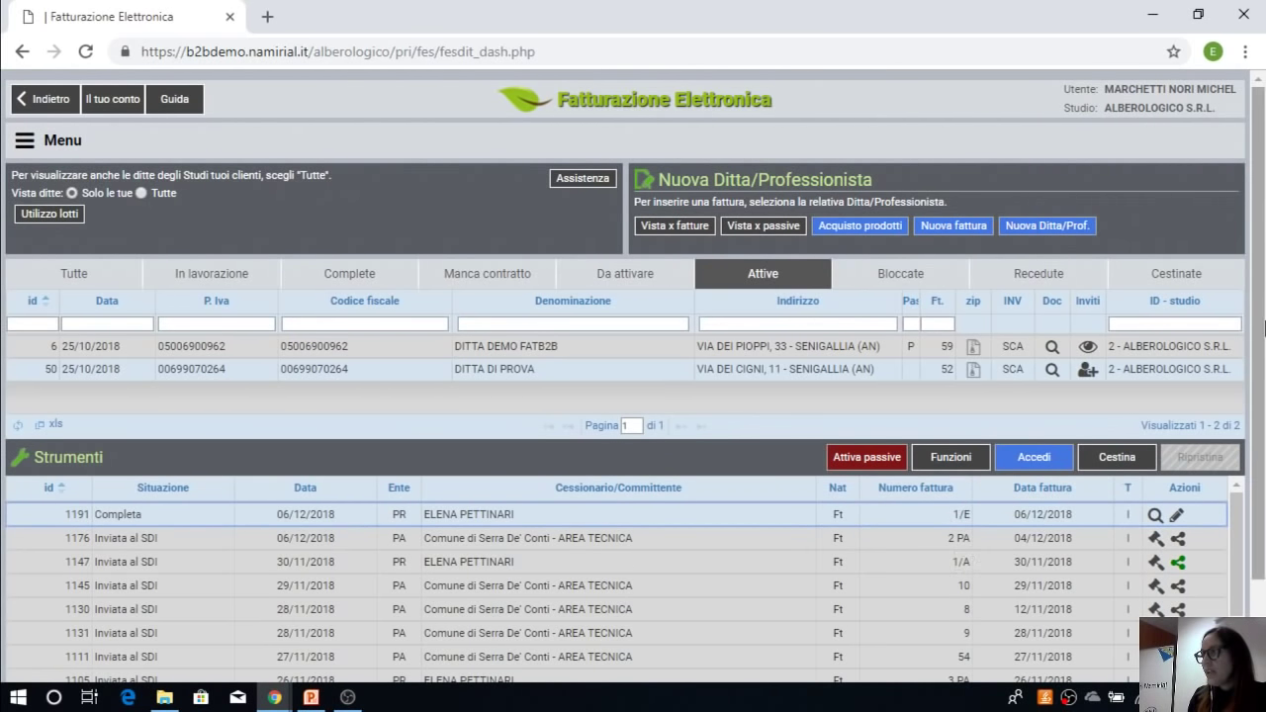
Step: Duplicate invoice 1/E with 'Trasforma in Nota di credito' and open the new credit note form
scroll(1261, 328, "down", 1)
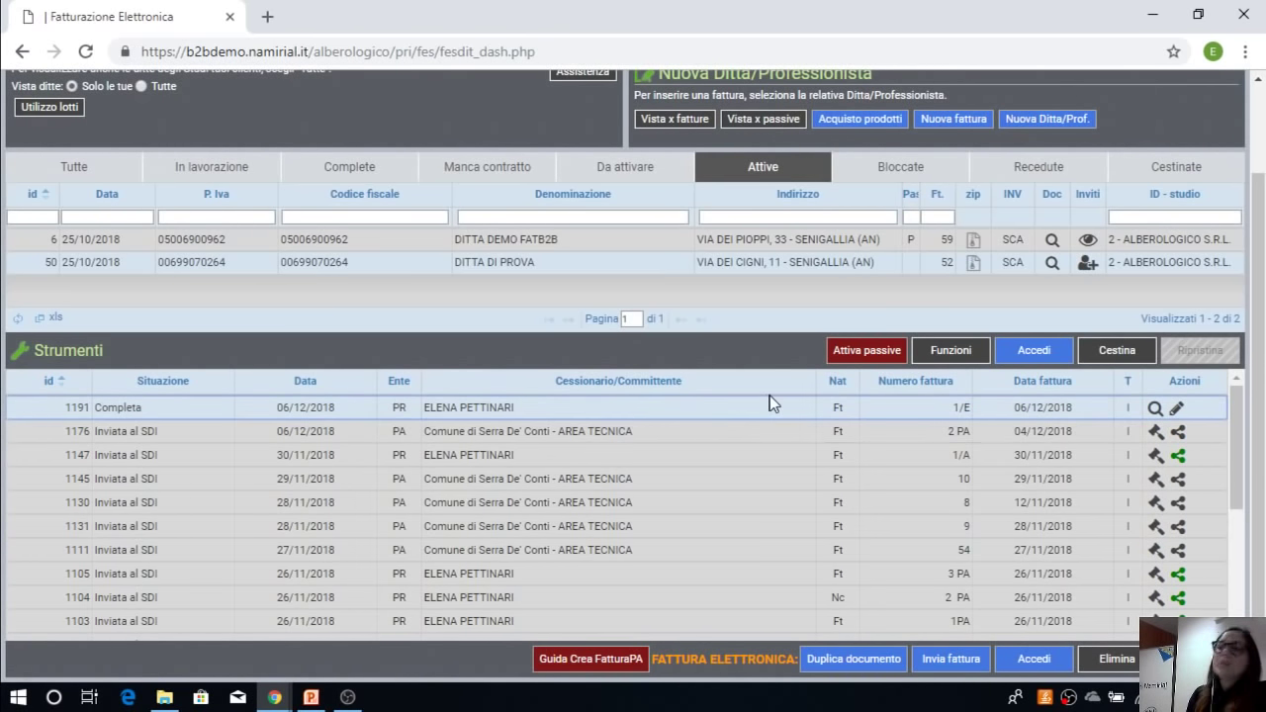
left_click(855, 658)
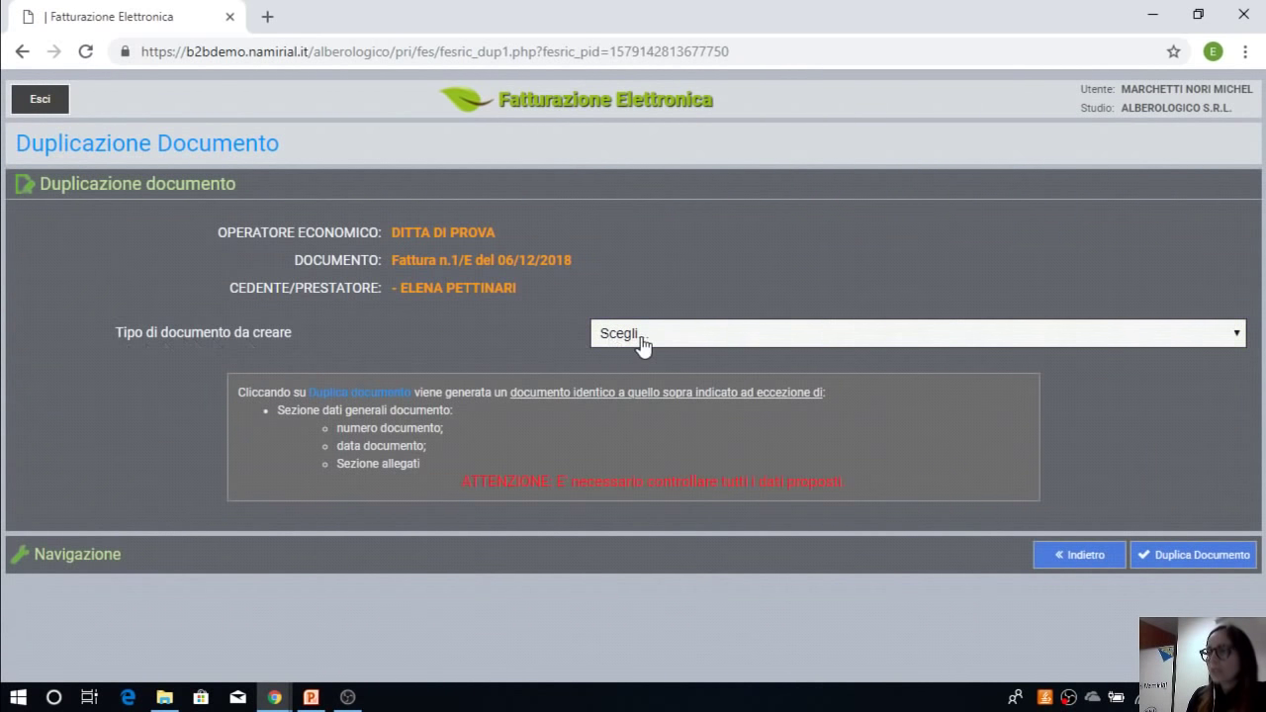
left_click(643, 341)
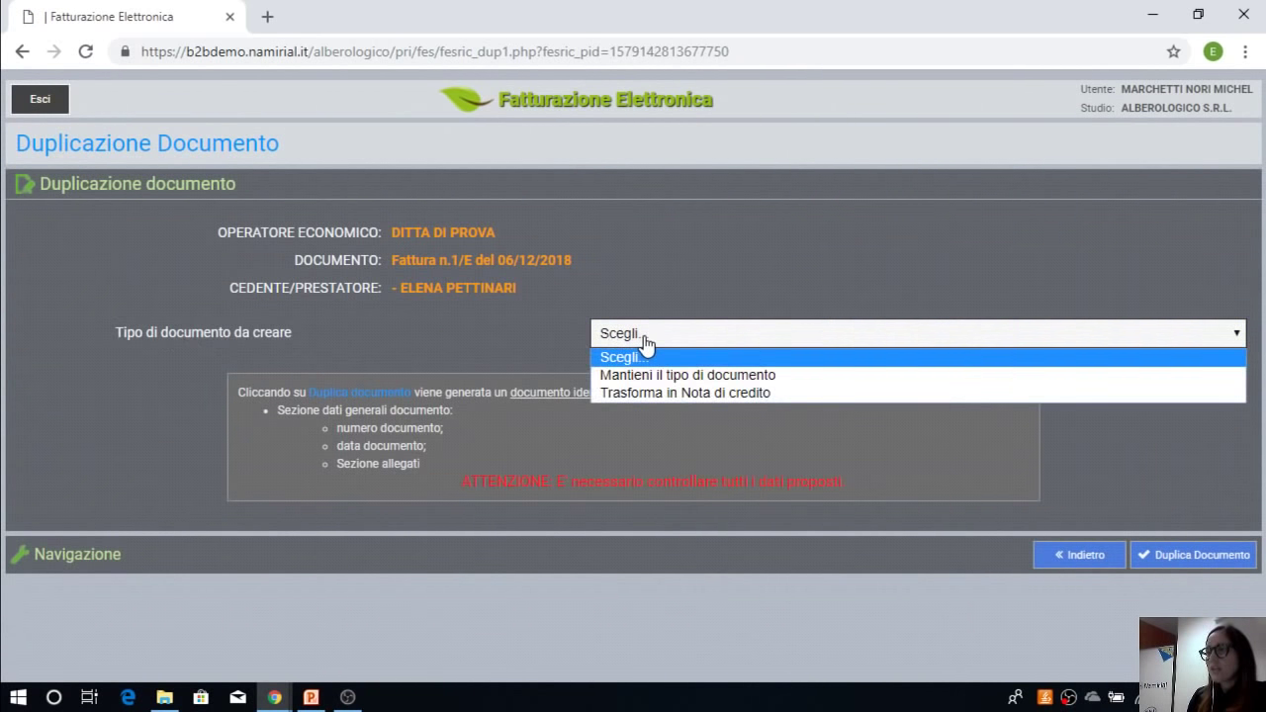
left_click(715, 392)
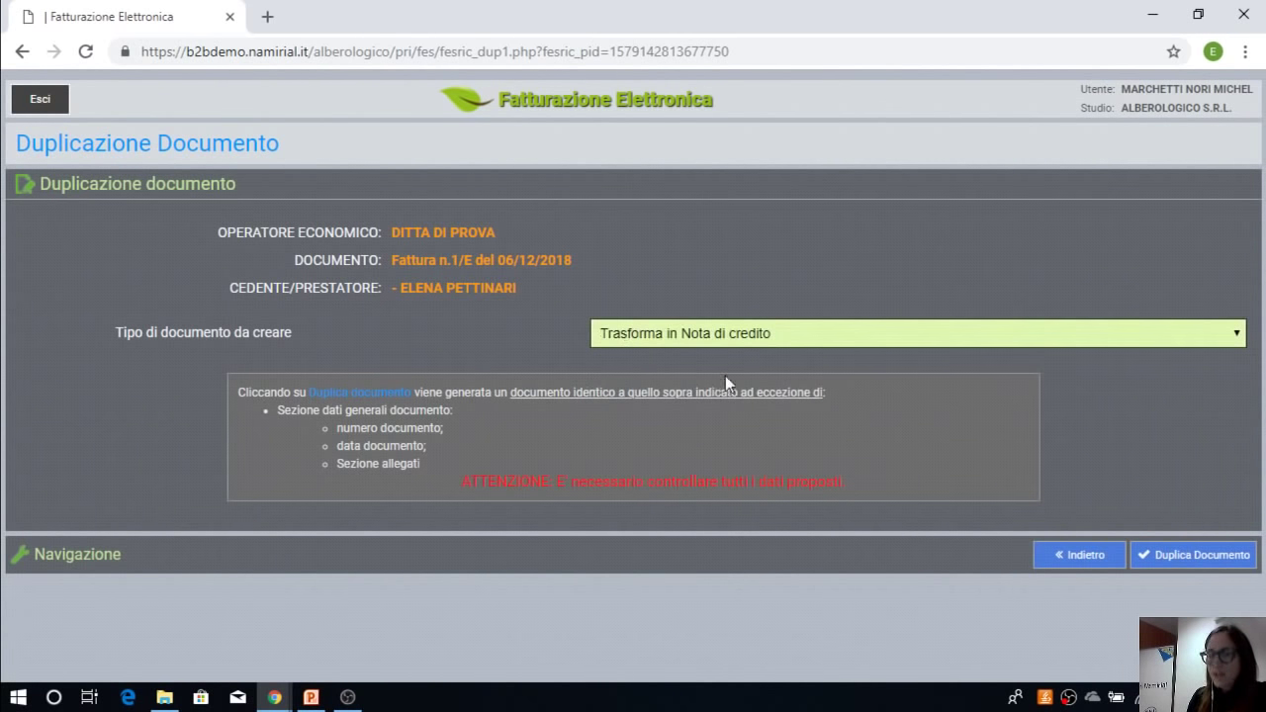
left_click(1182, 556)
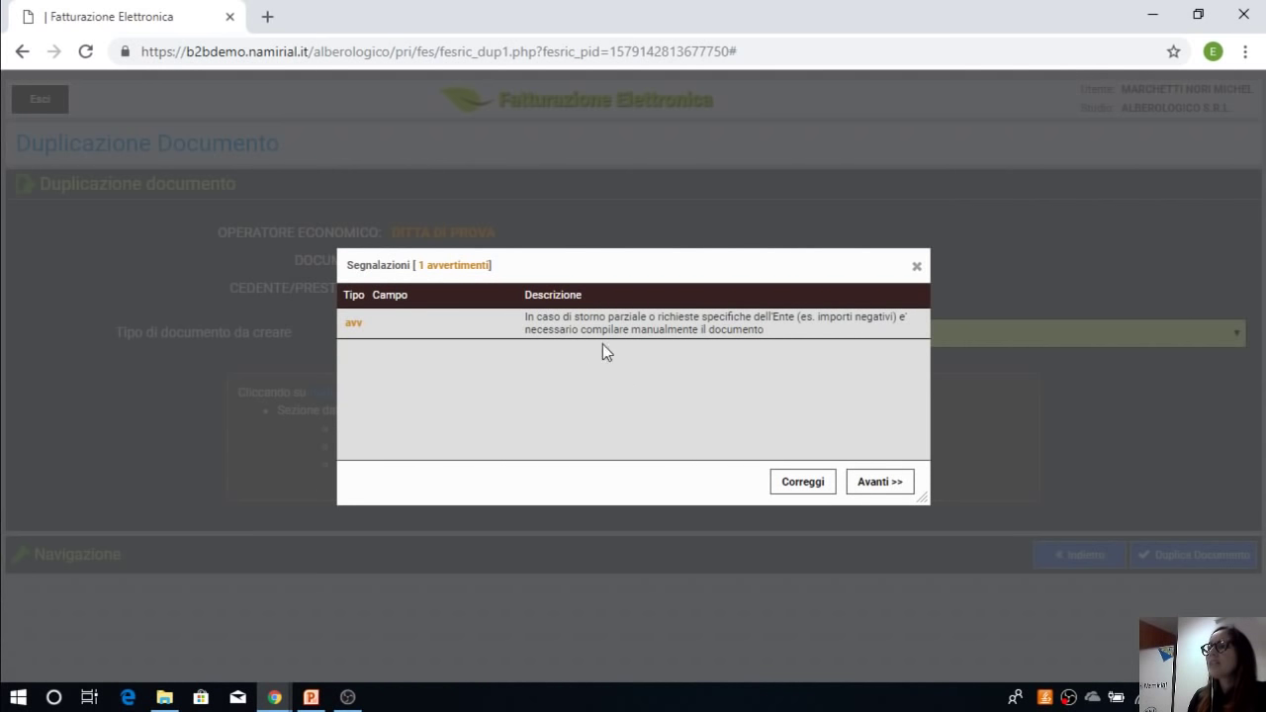
left_click(879, 483)
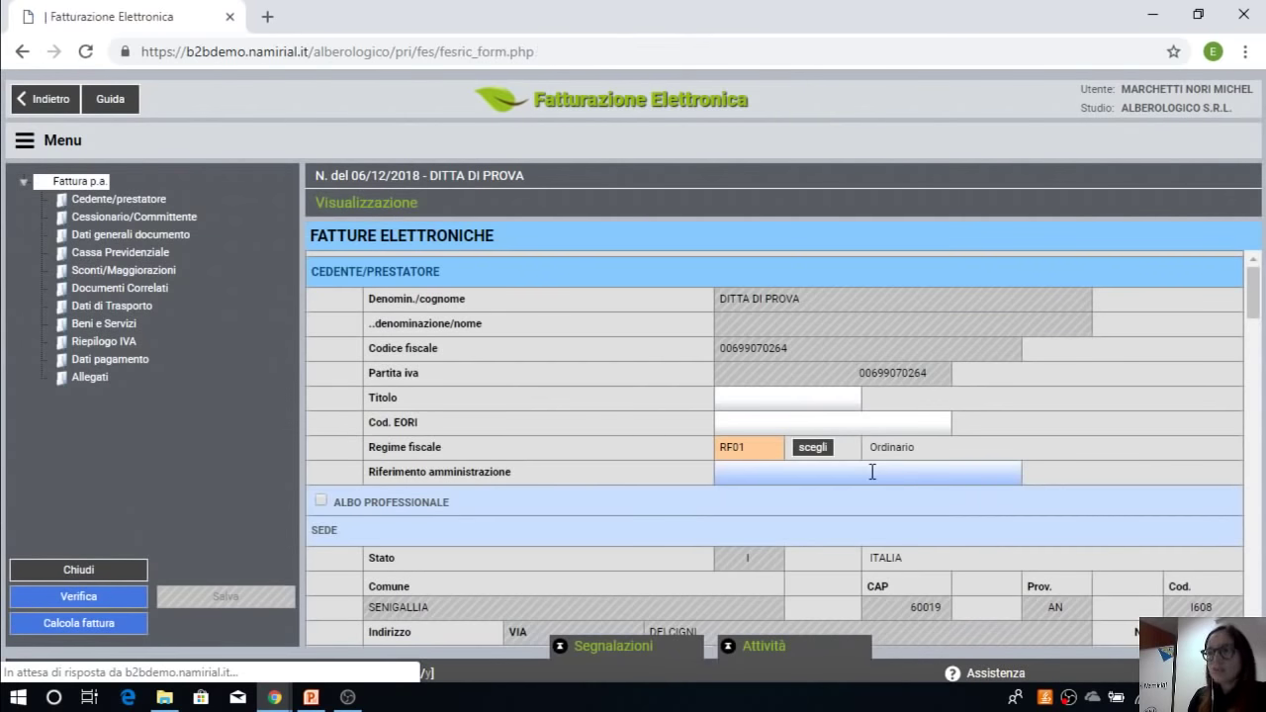
Step: Enter 1NC as the credit note's Numero del documento and run Verifica with no warnings
scroll(873, 472, "down", 5)
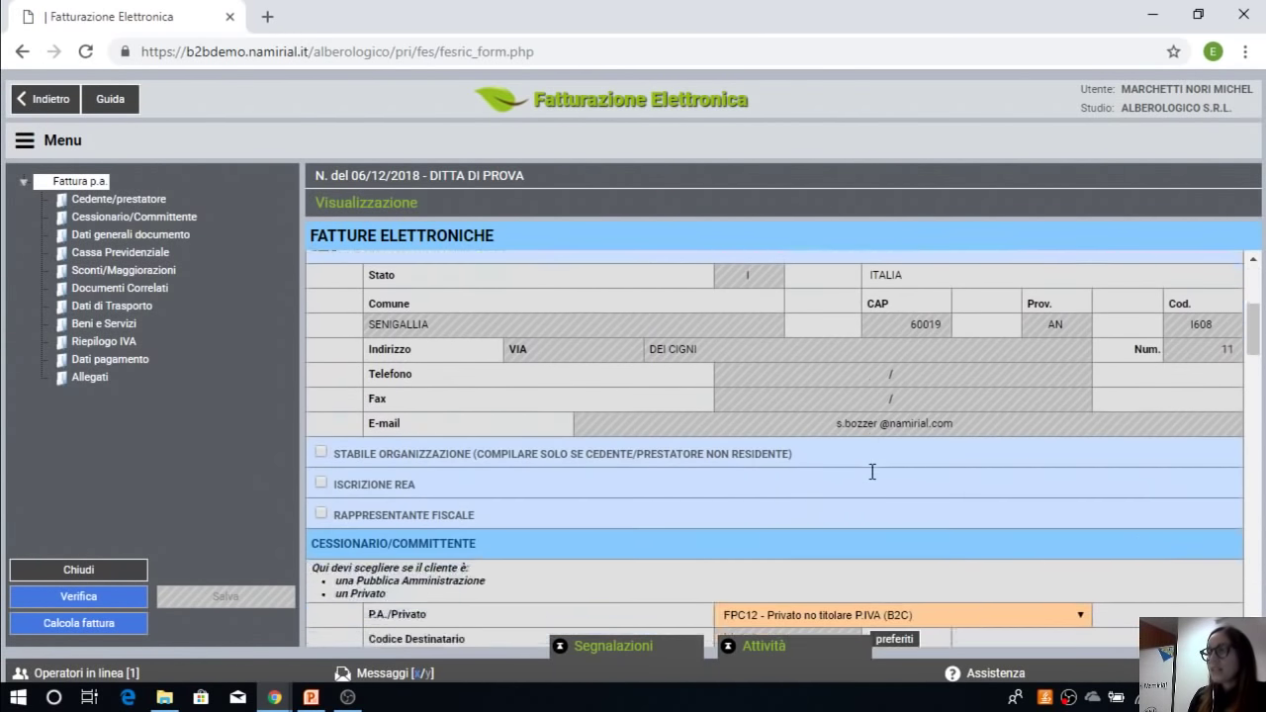
scroll(871, 469, "down", 7)
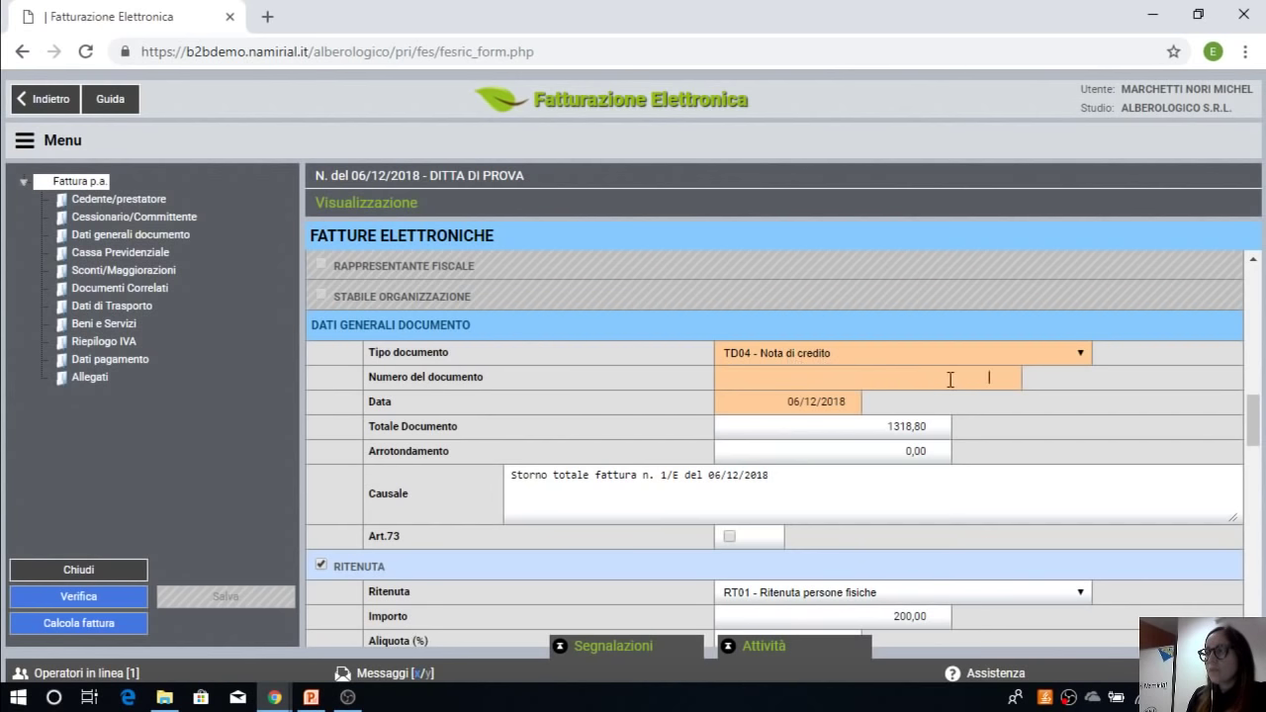
type("1N")
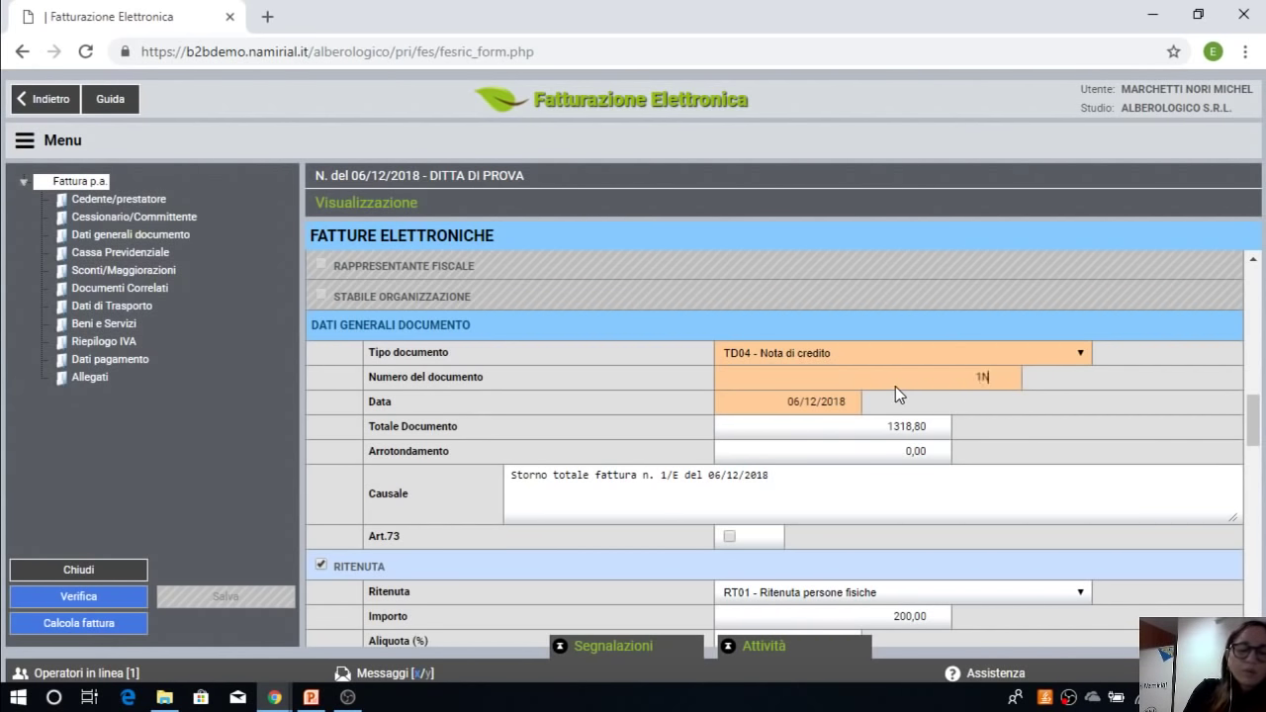
type("C")
left_click(798, 414)
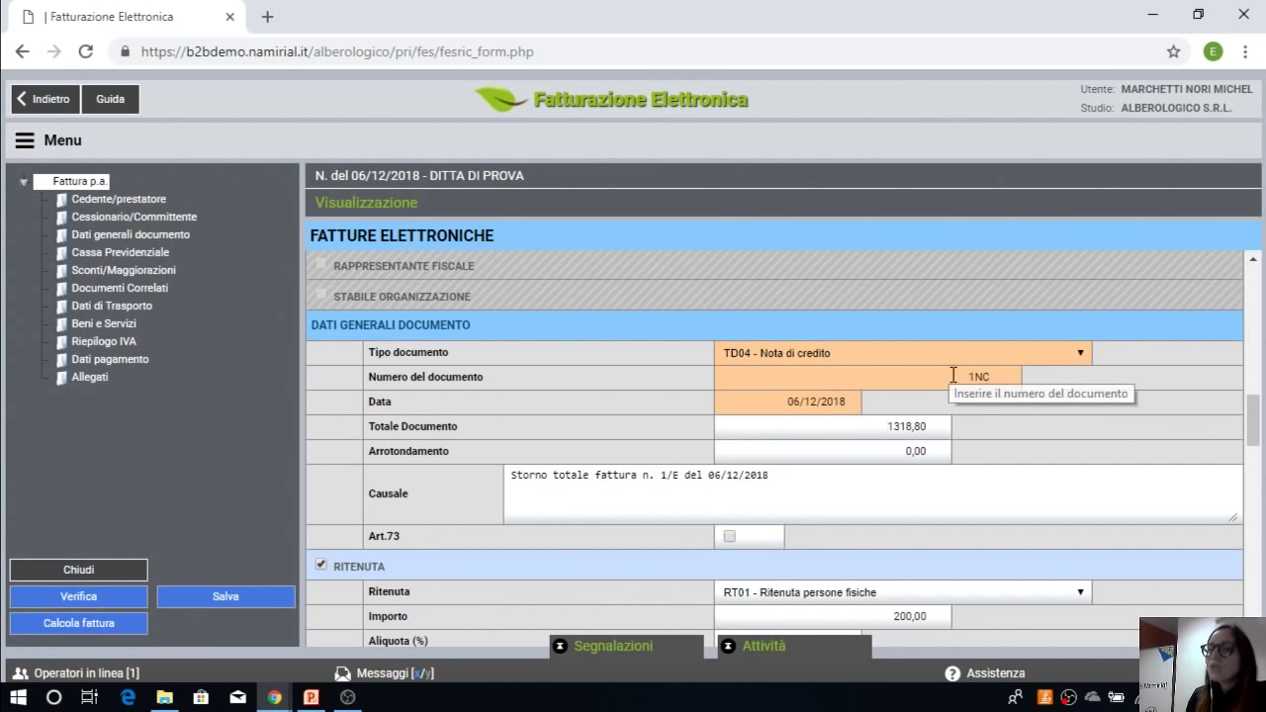
left_click(95, 597)
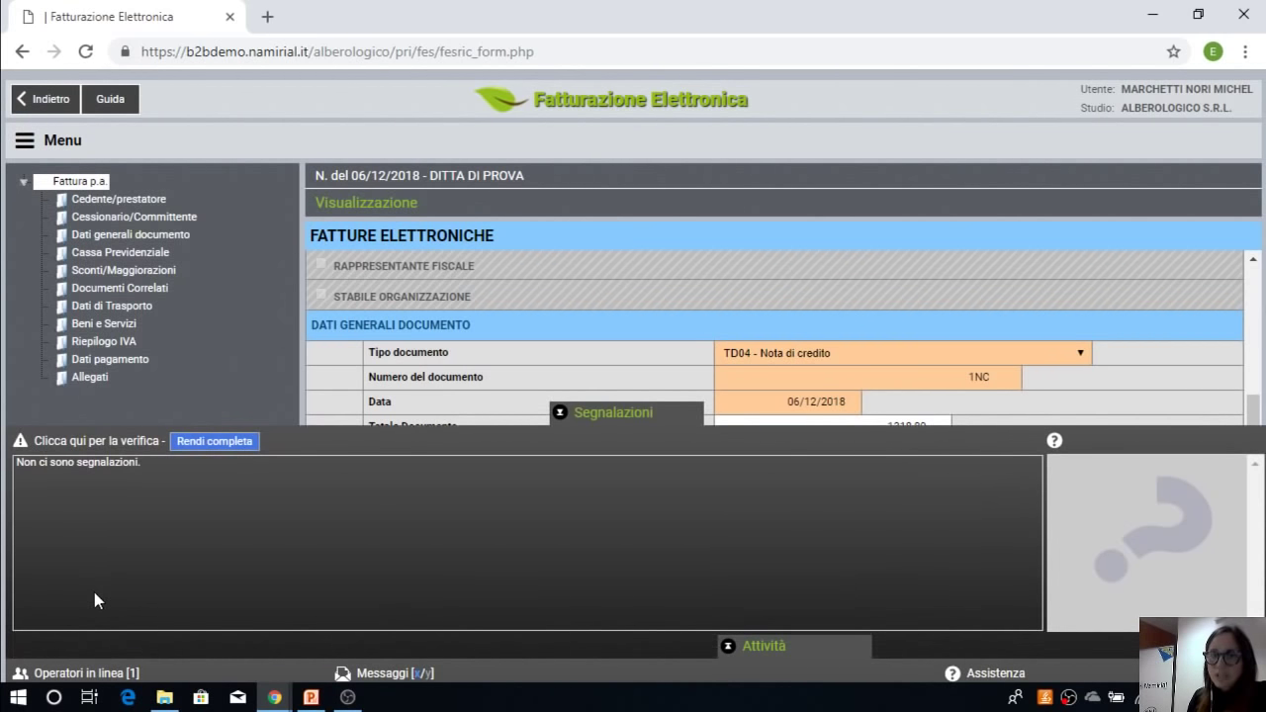
Step: Close credit note 1NC as complete without sending it, then exit the Invio Fattura page
left_click(215, 444)
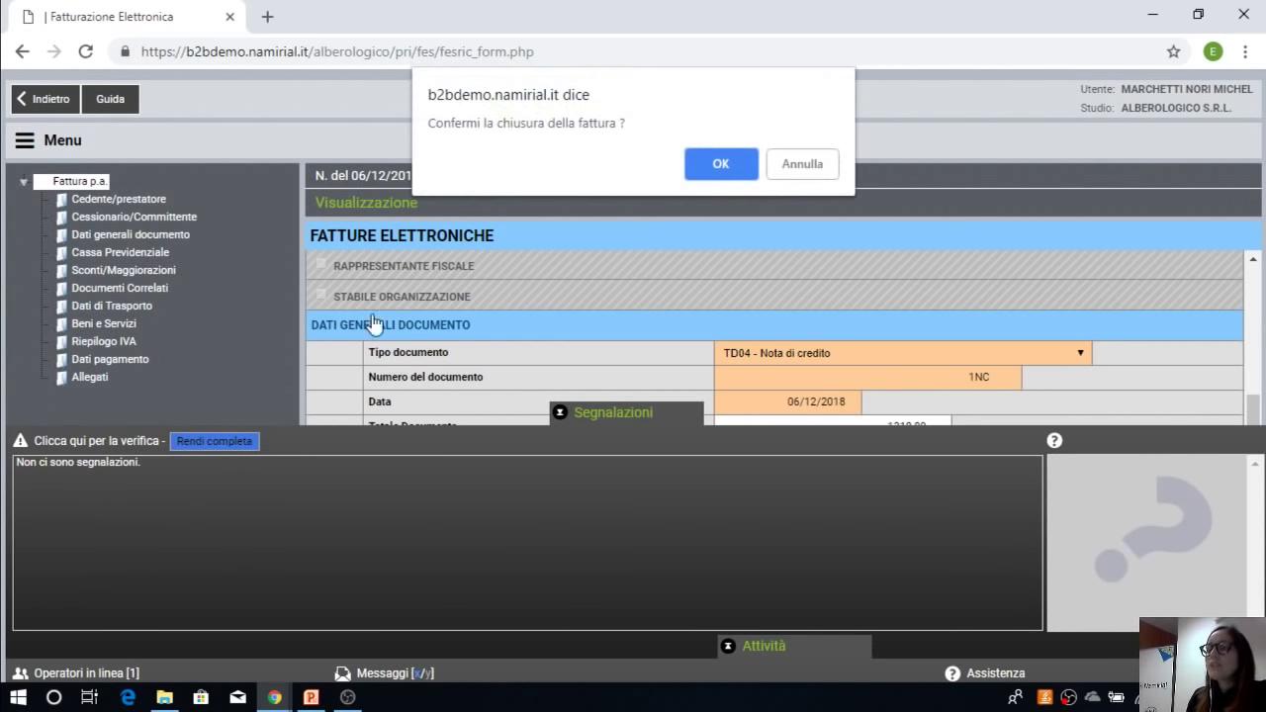
left_click(725, 165)
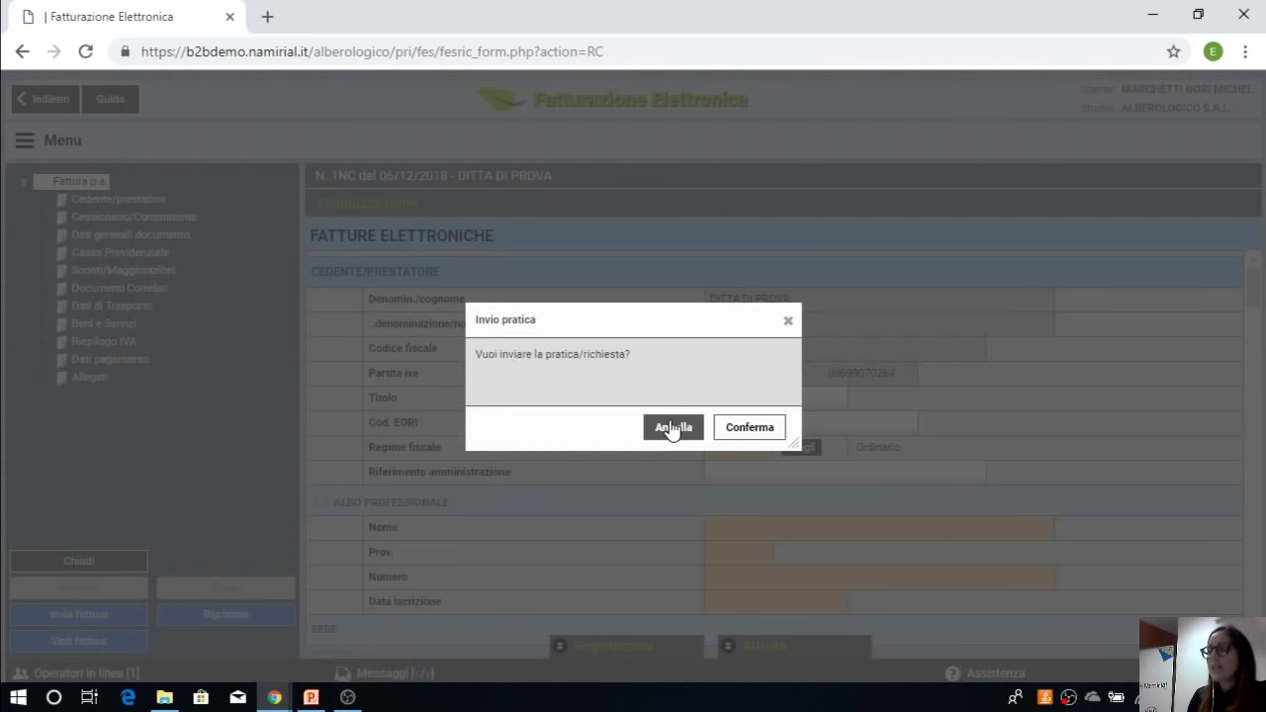
left_click(673, 429)
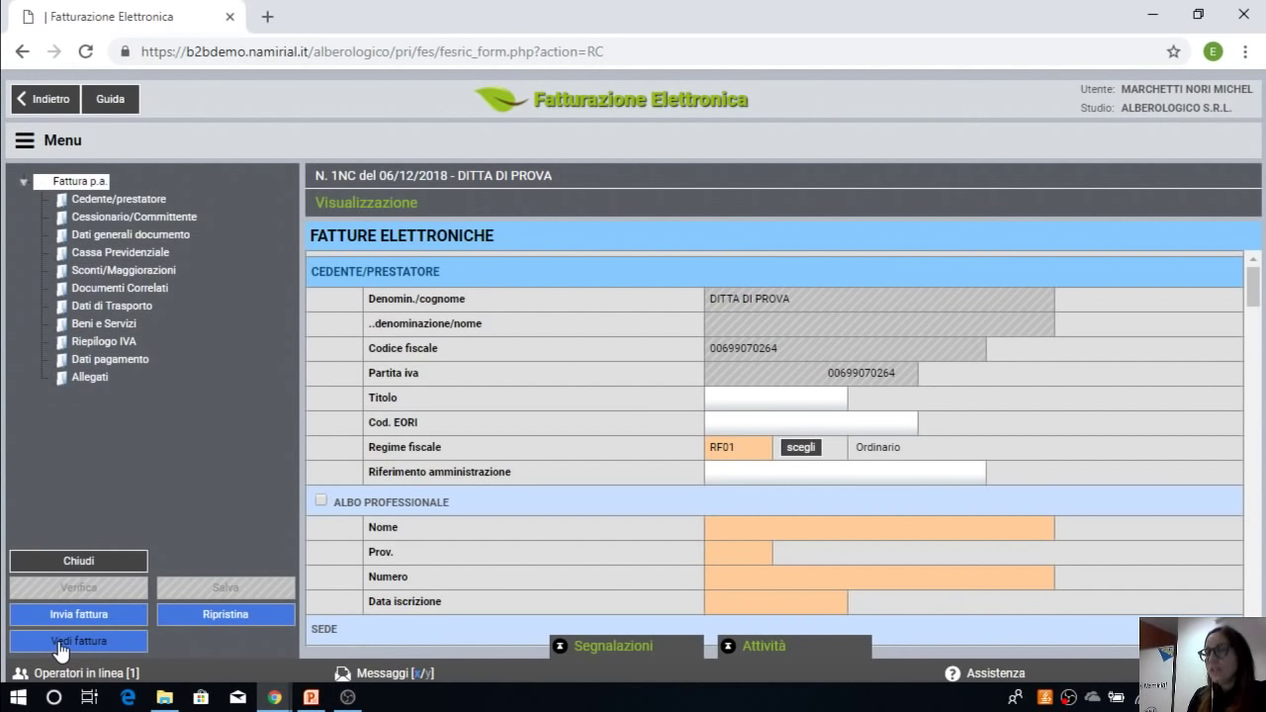
left_click(100, 616)
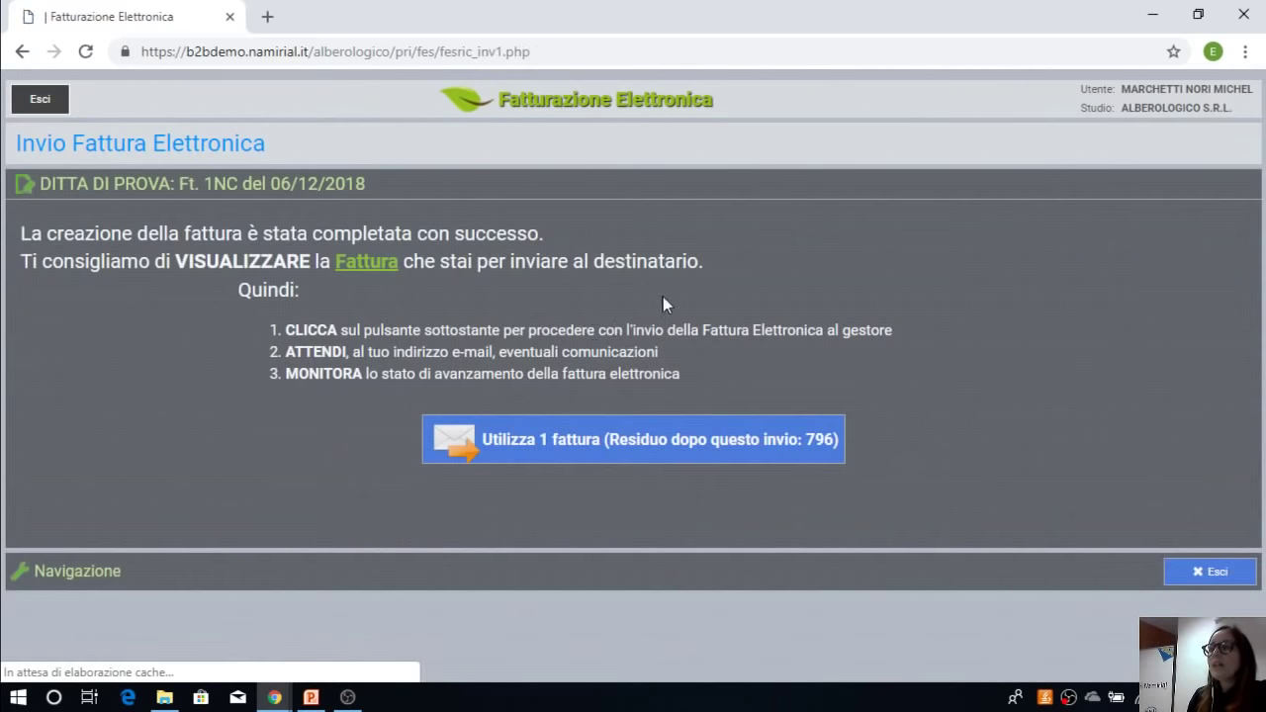
left_click(41, 103)
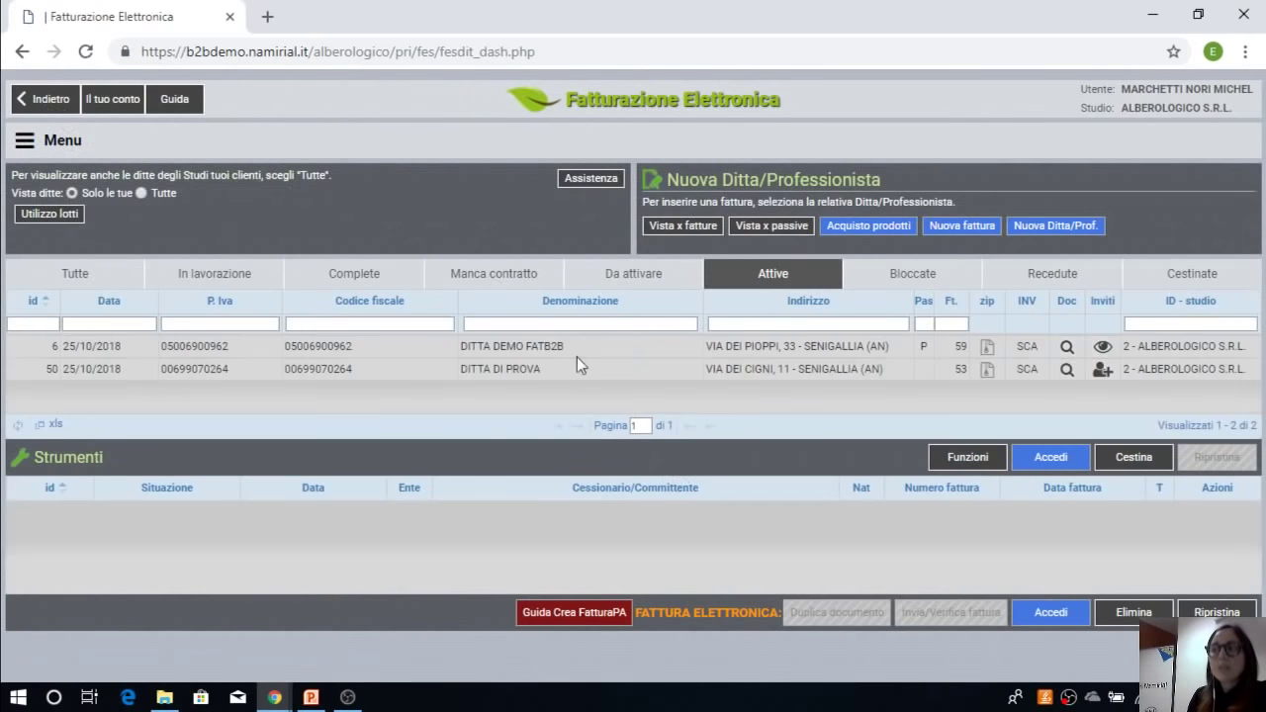
Step: Open DITTA DI PROVA's invoice list and select invoice 1/E
left_click(550, 375)
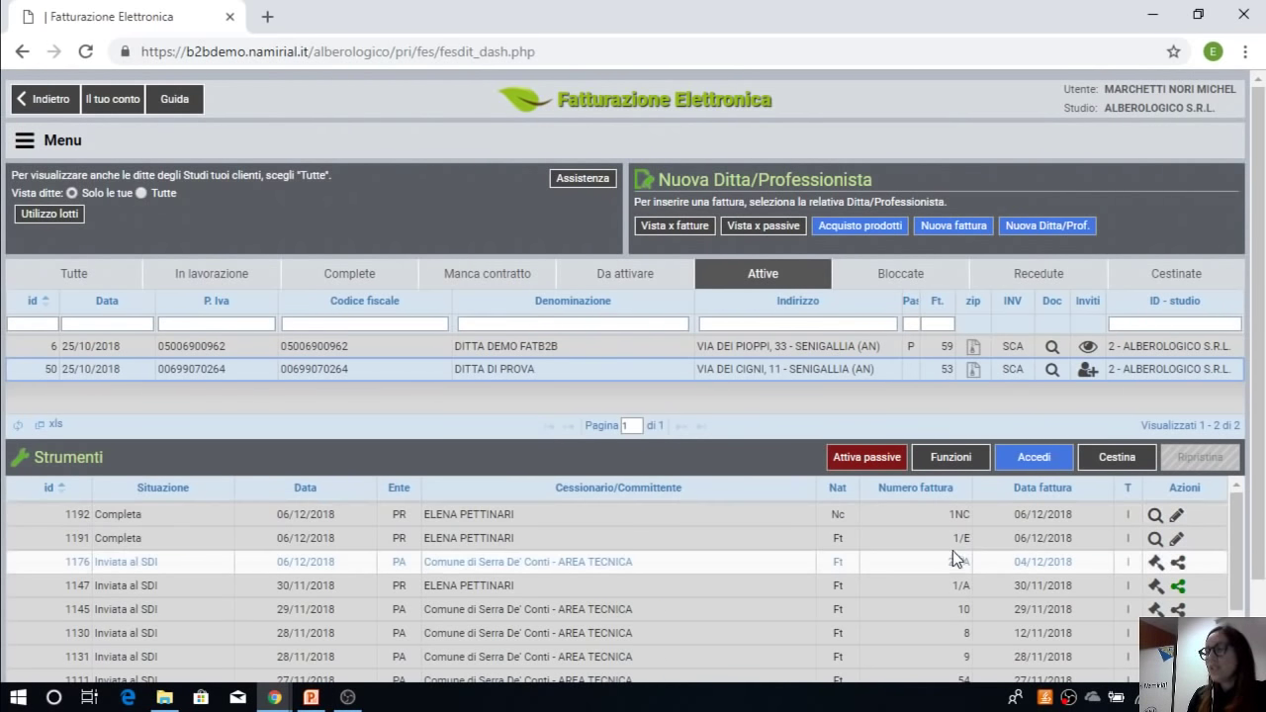
left_click(961, 538)
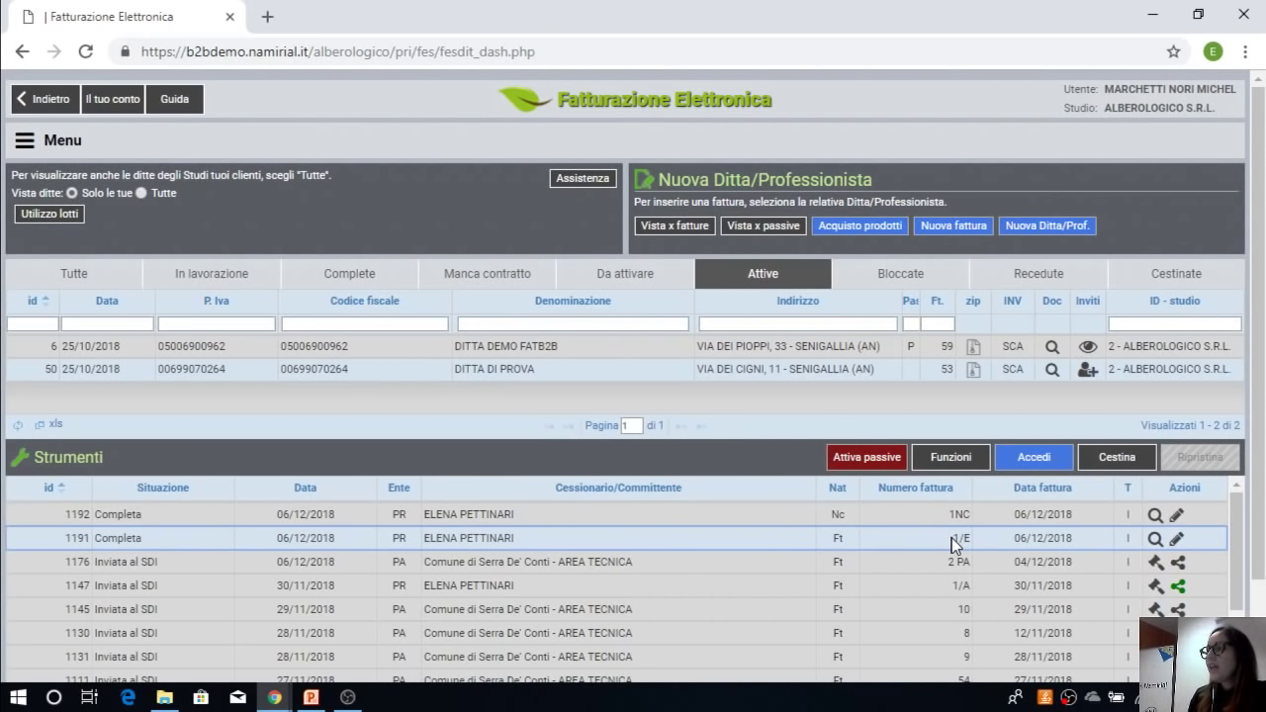
scroll(949, 542, "down", 3)
scroll(960, 545, "up", 3)
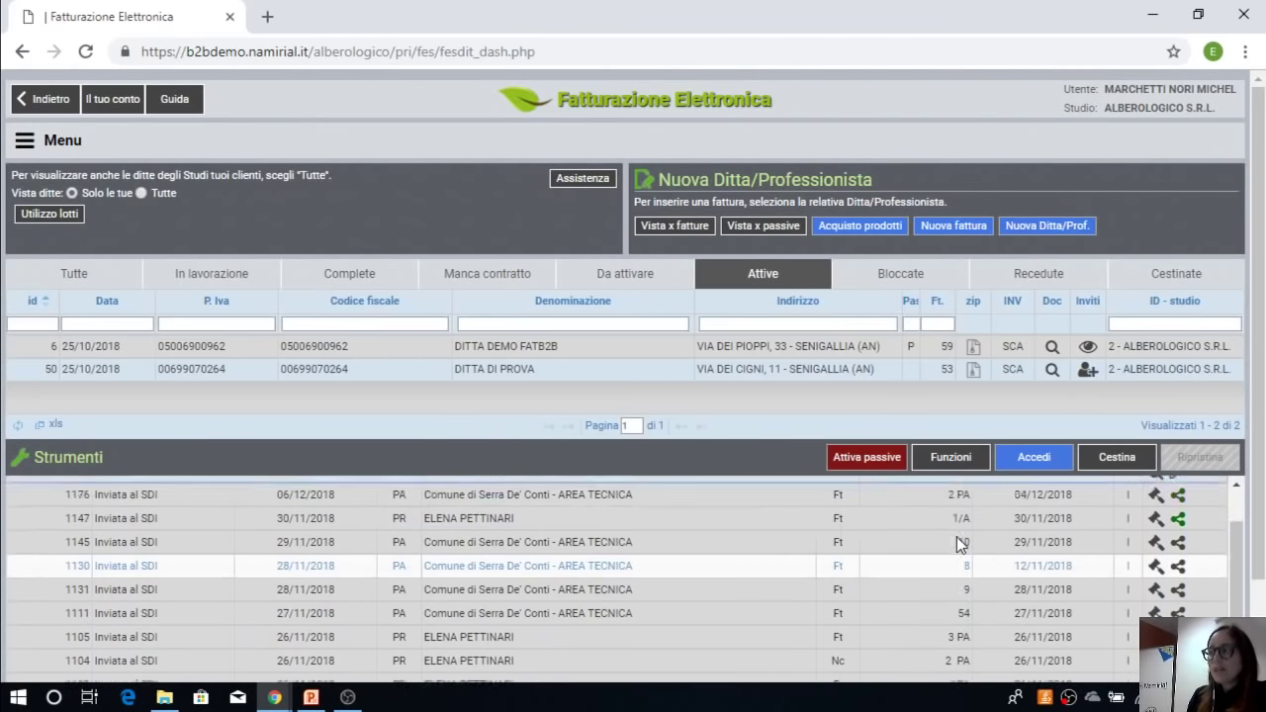
scroll(1262, 510, "down", 1)
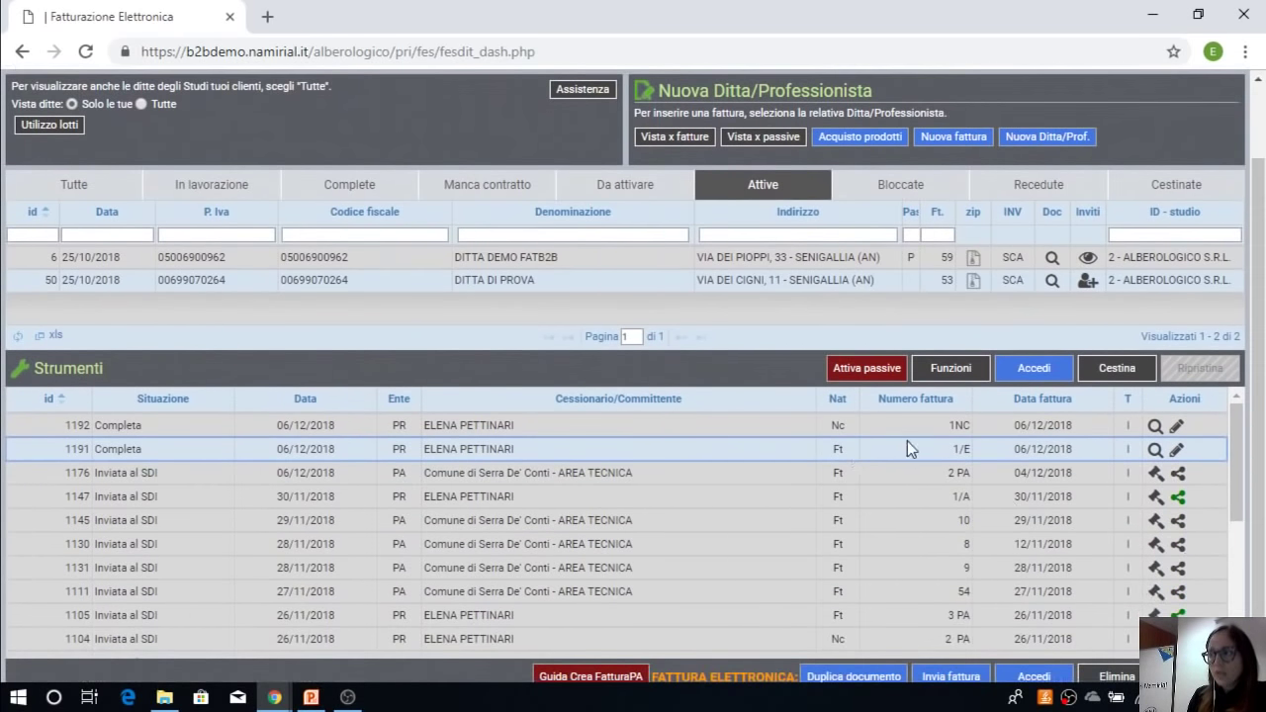
Step: Duplicate 1/E with 'Mantieni il tipo di documento' into a new TD01 - Fattura form
left_click(880, 681)
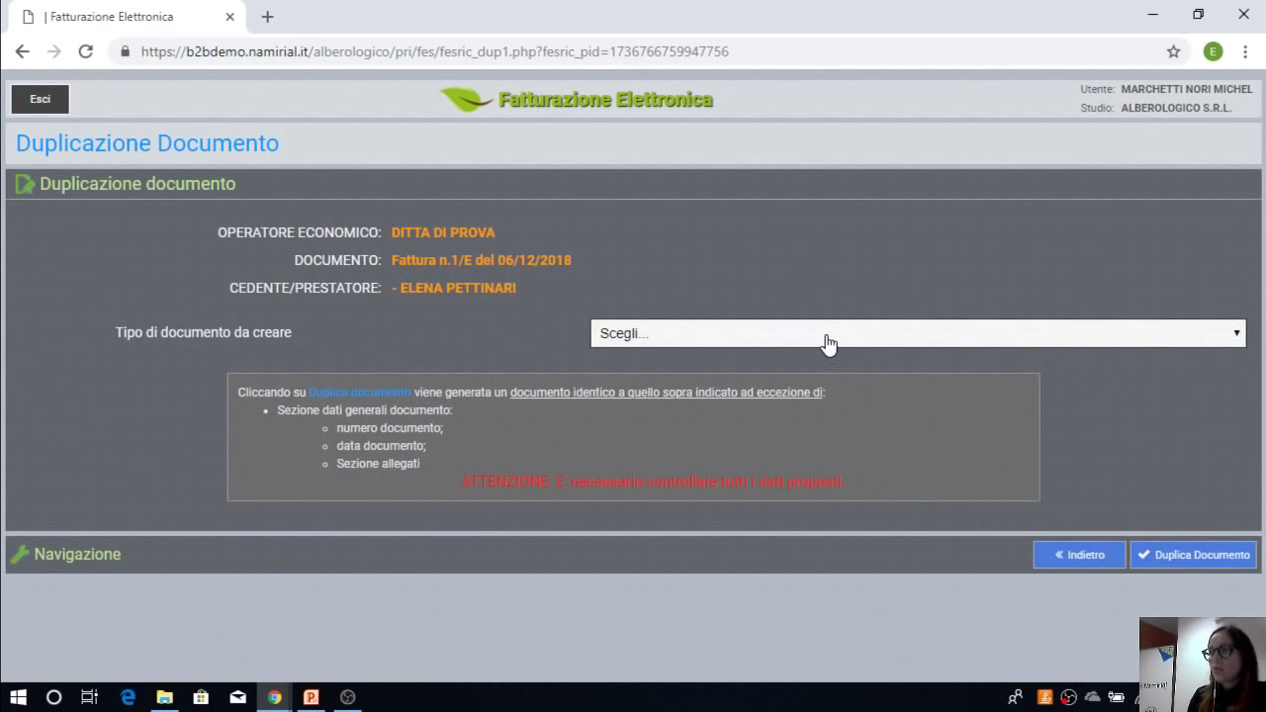
left_click(829, 343)
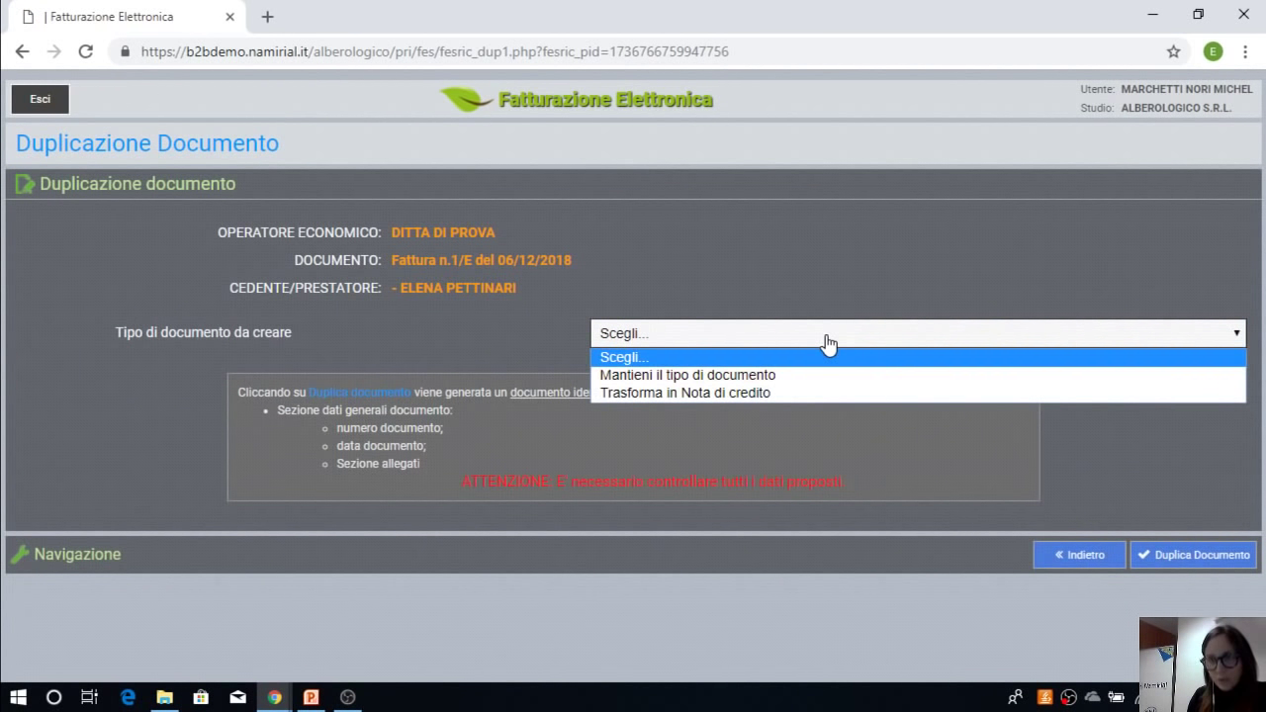
left_click(791, 378)
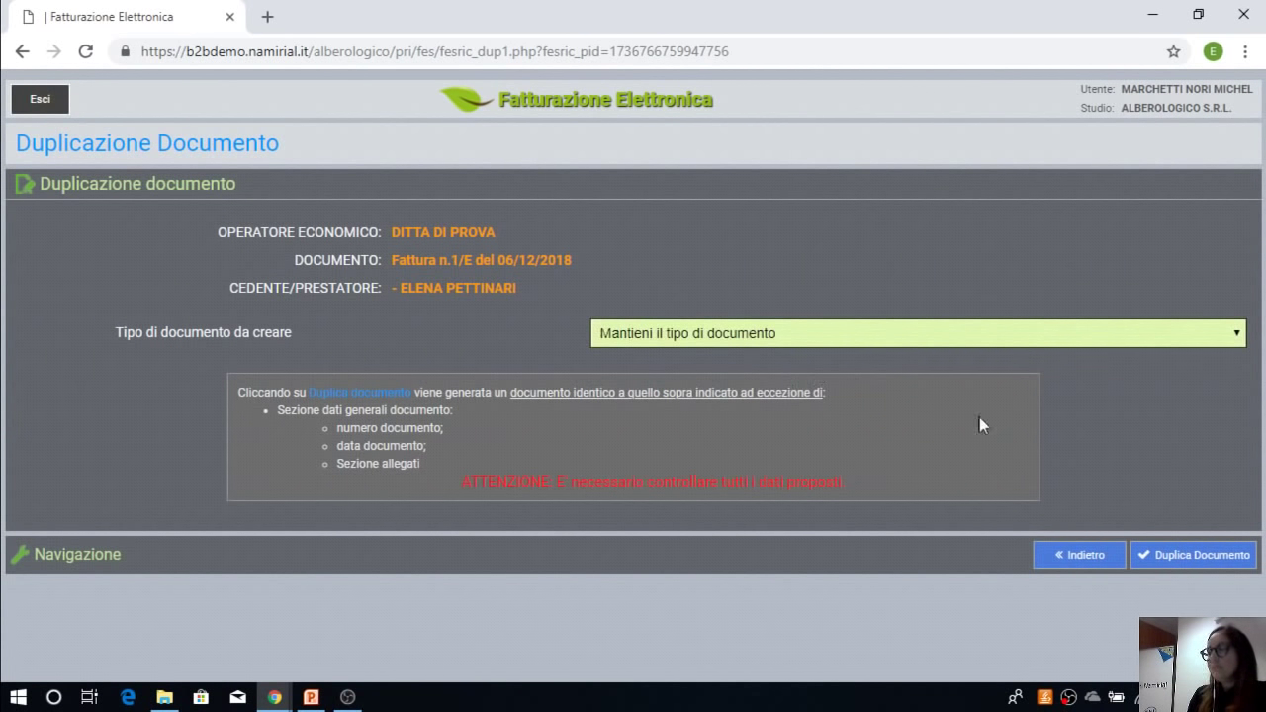
left_click(1178, 552)
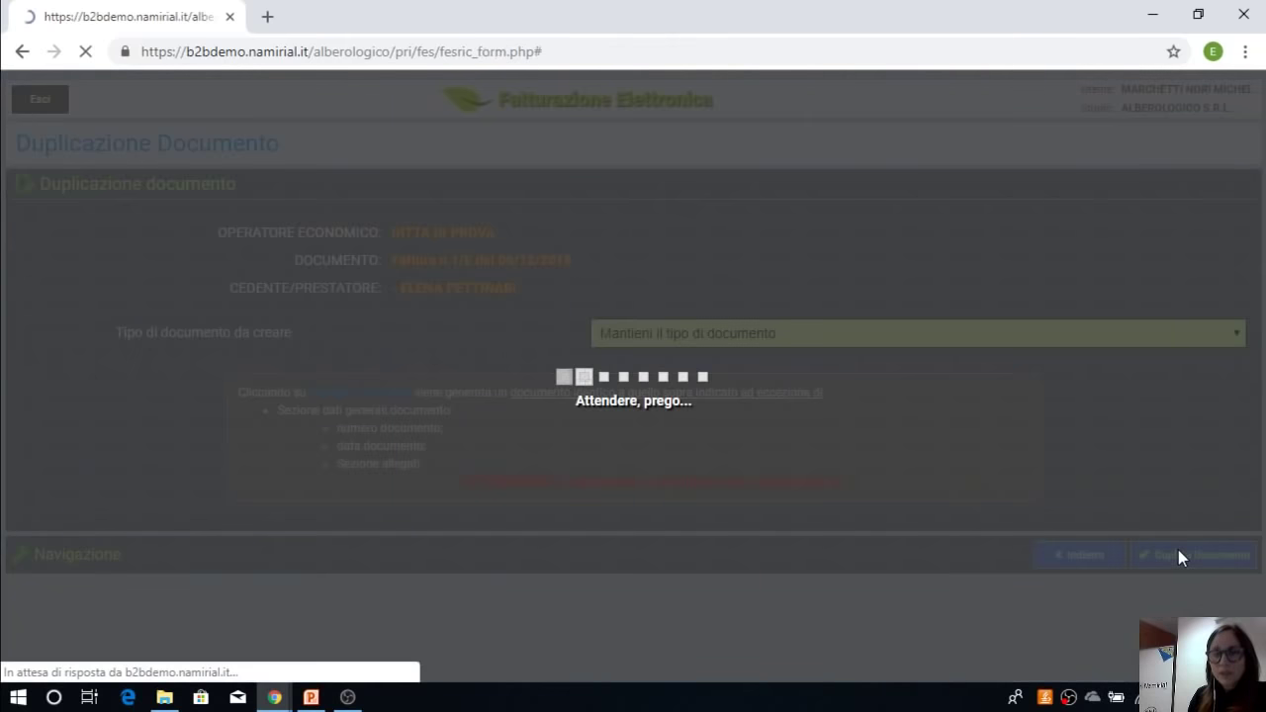
scroll(801, 476, "down", 6)
scroll(801, 476, "down", 5)
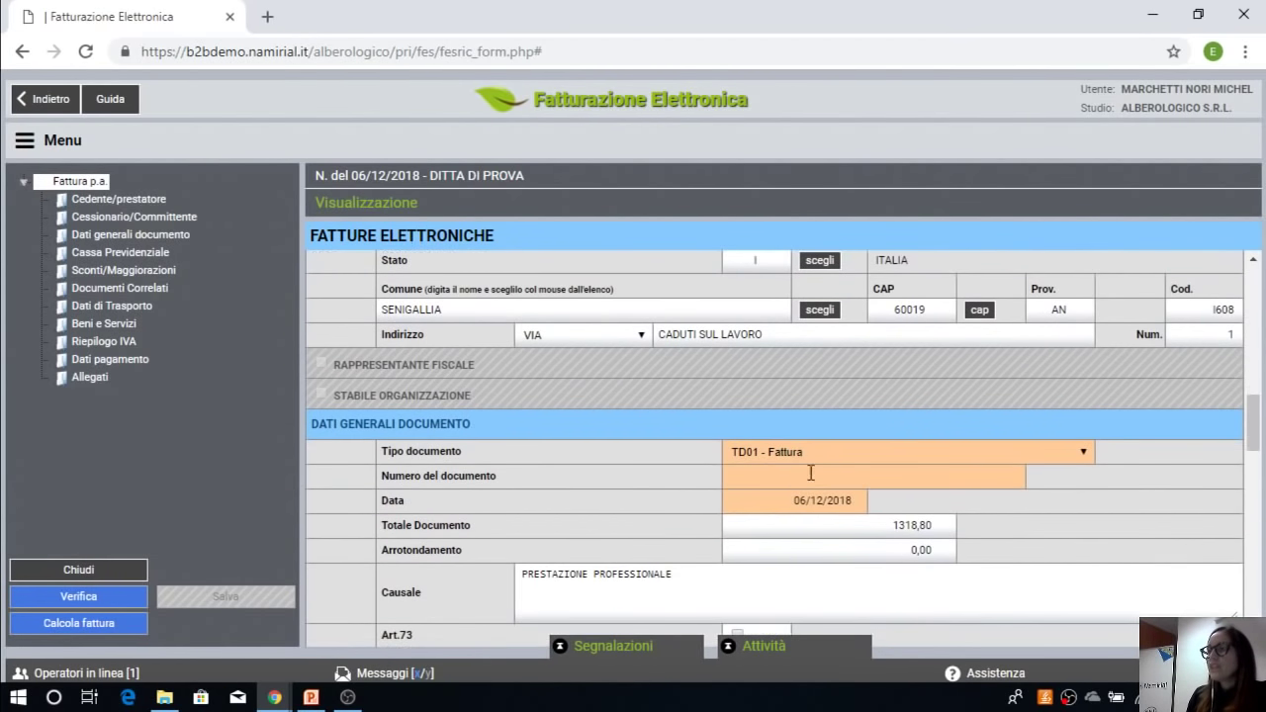
Step: Enter 2/E as the duplicated invoice's Numero del documento
left_click(944, 473)
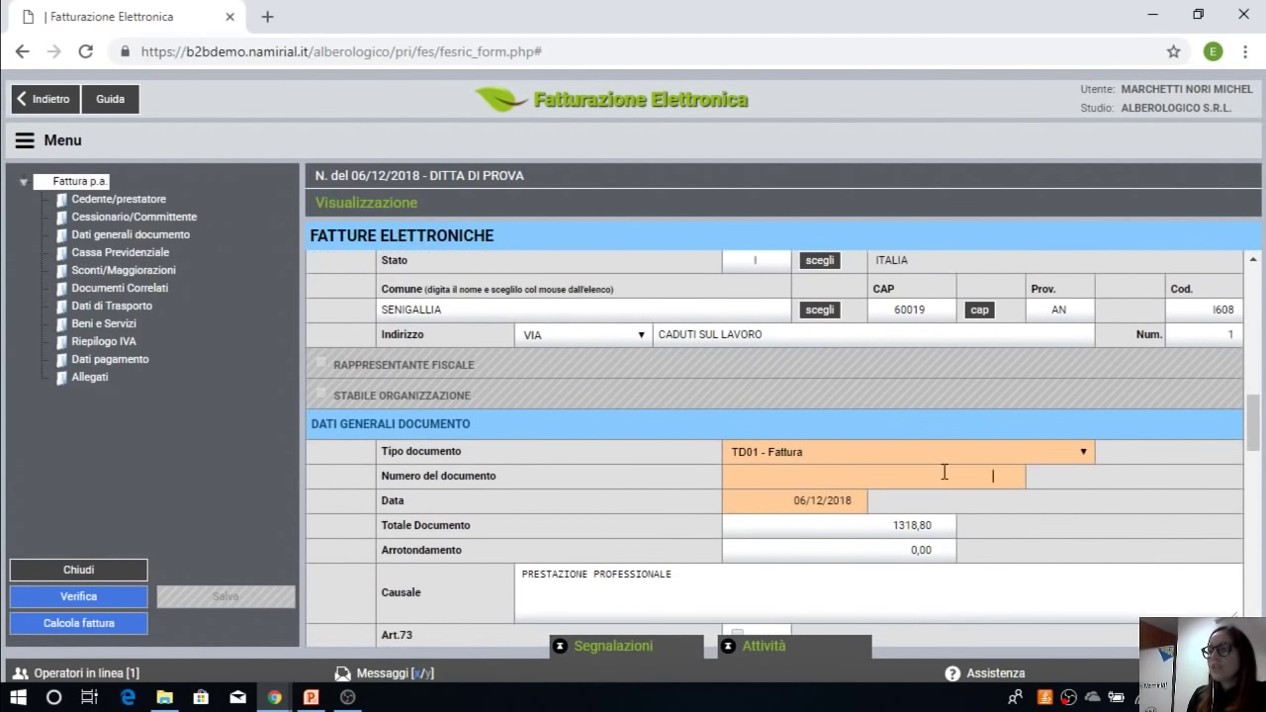
type("2")
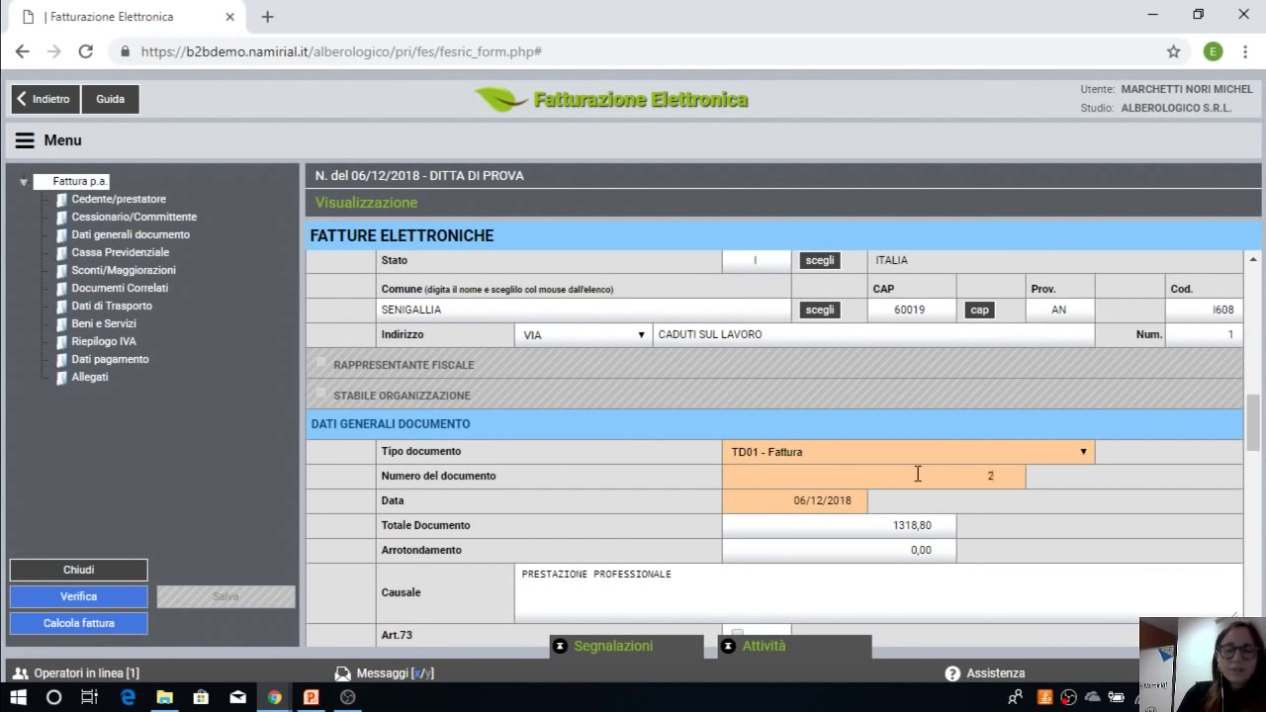
type("/E")
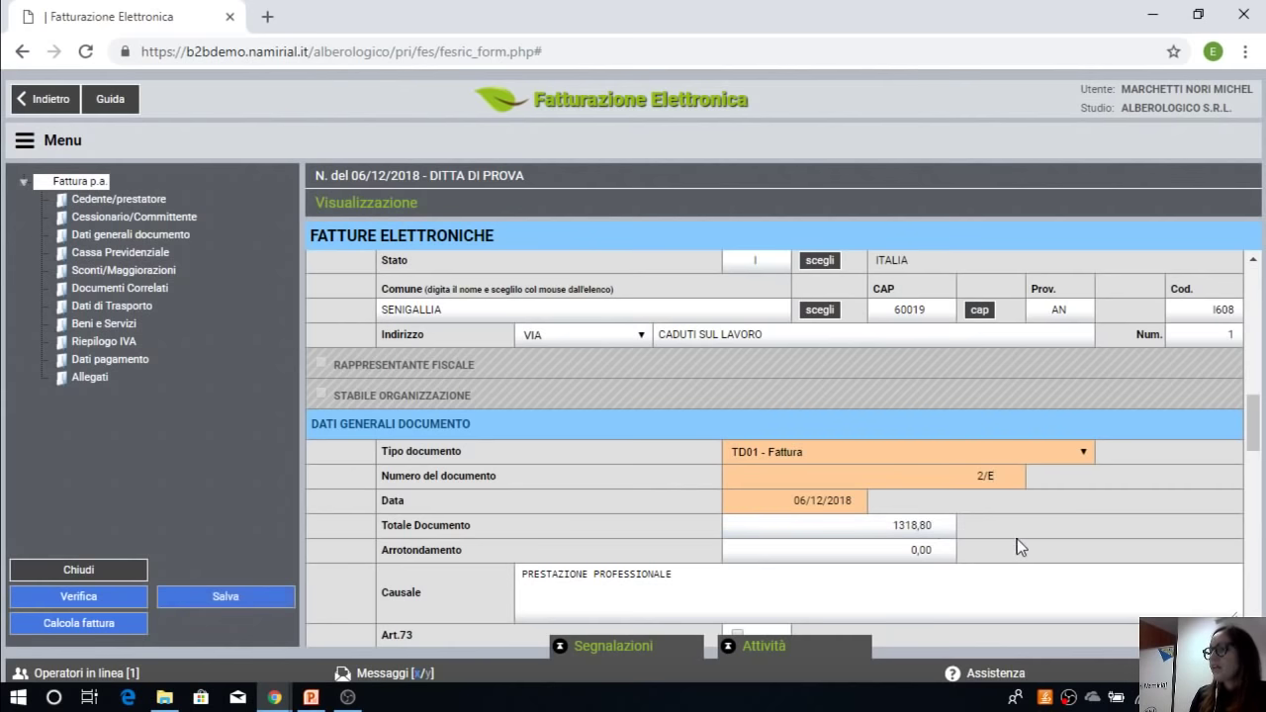
scroll(890, 534, "down", 2)
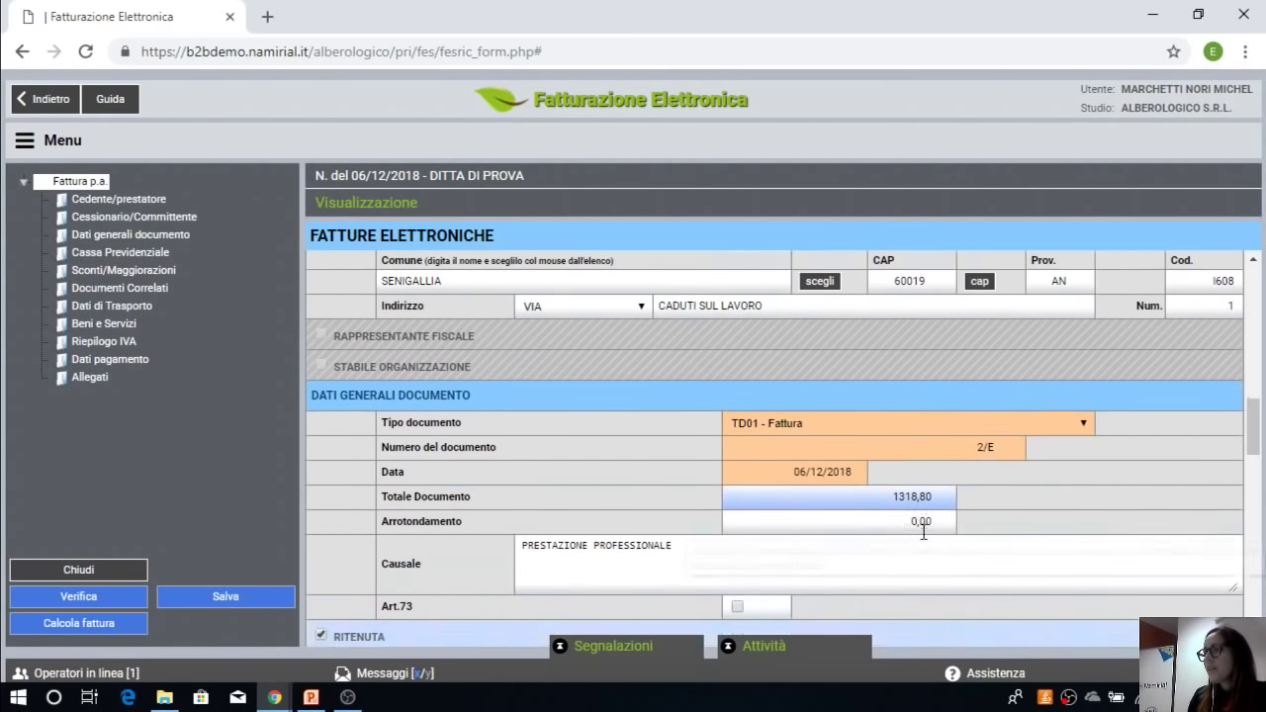
scroll(920, 539, "up", 2)
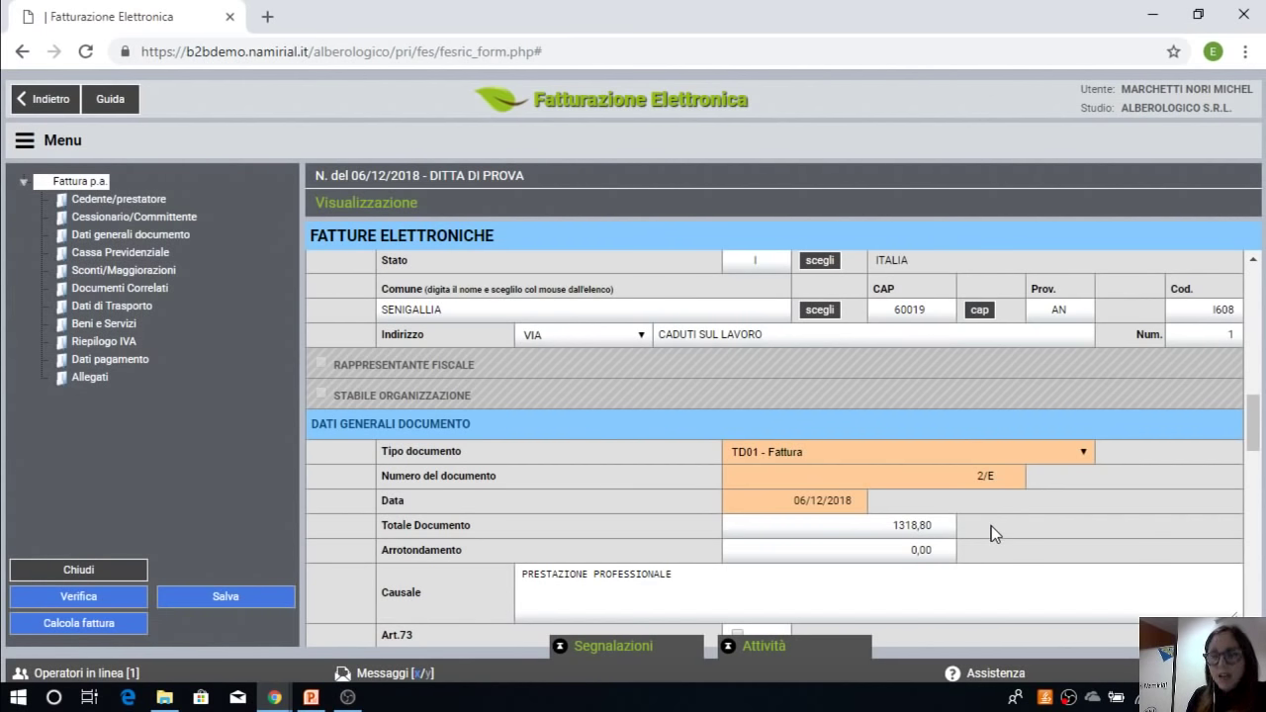
scroll(994, 532, "down", 8)
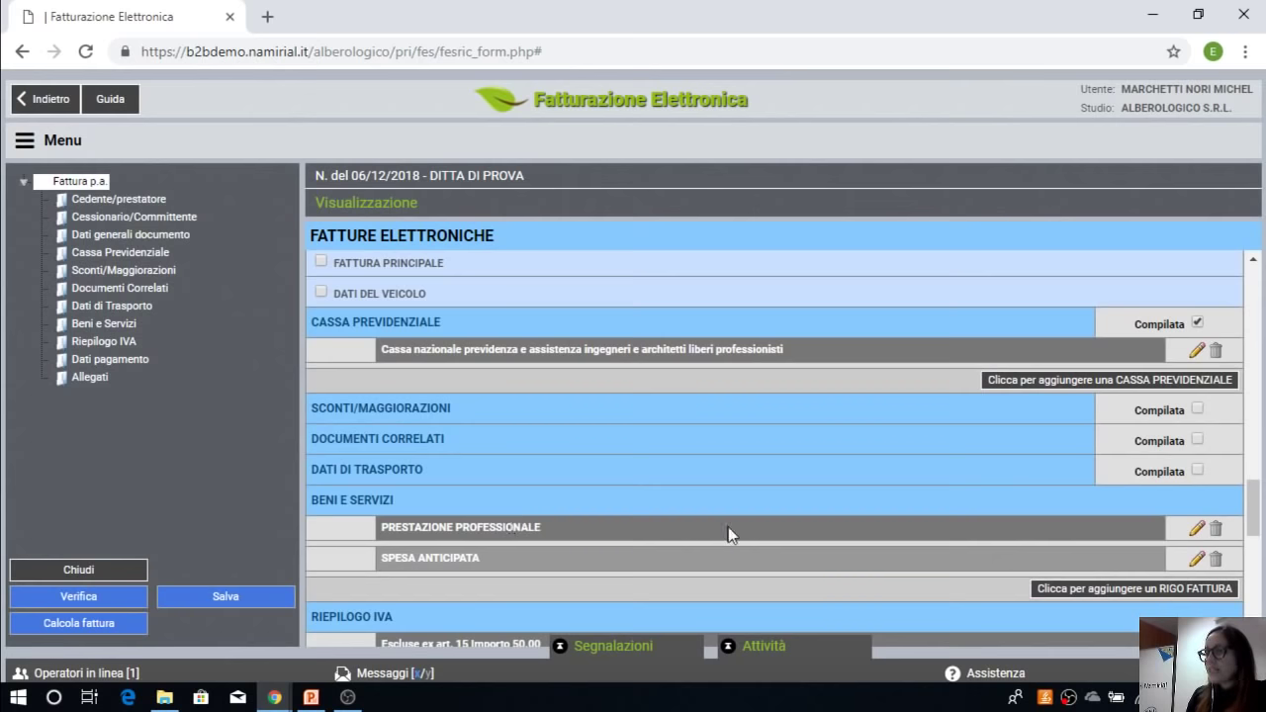
Step: Change the PRESTAZIONE PROFESSIONALE unit price from 1000 to 800
left_click(1198, 531)
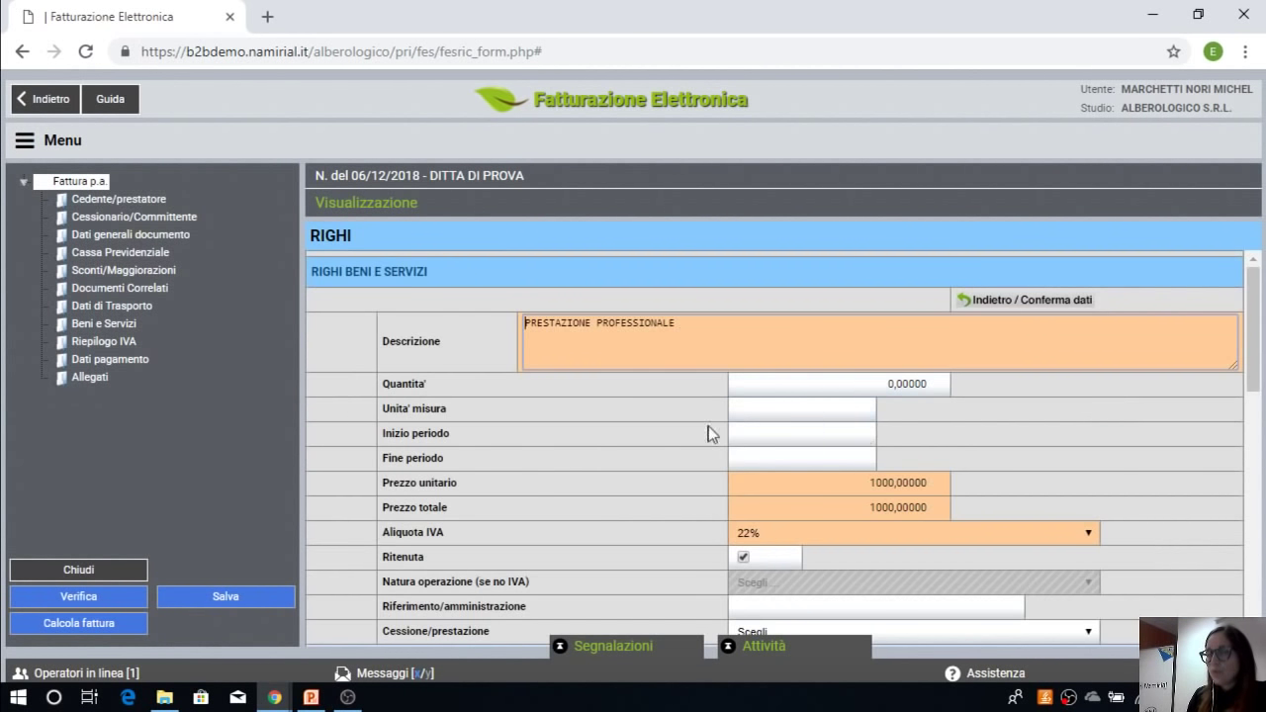
left_click_drag(856, 485, 1014, 498)
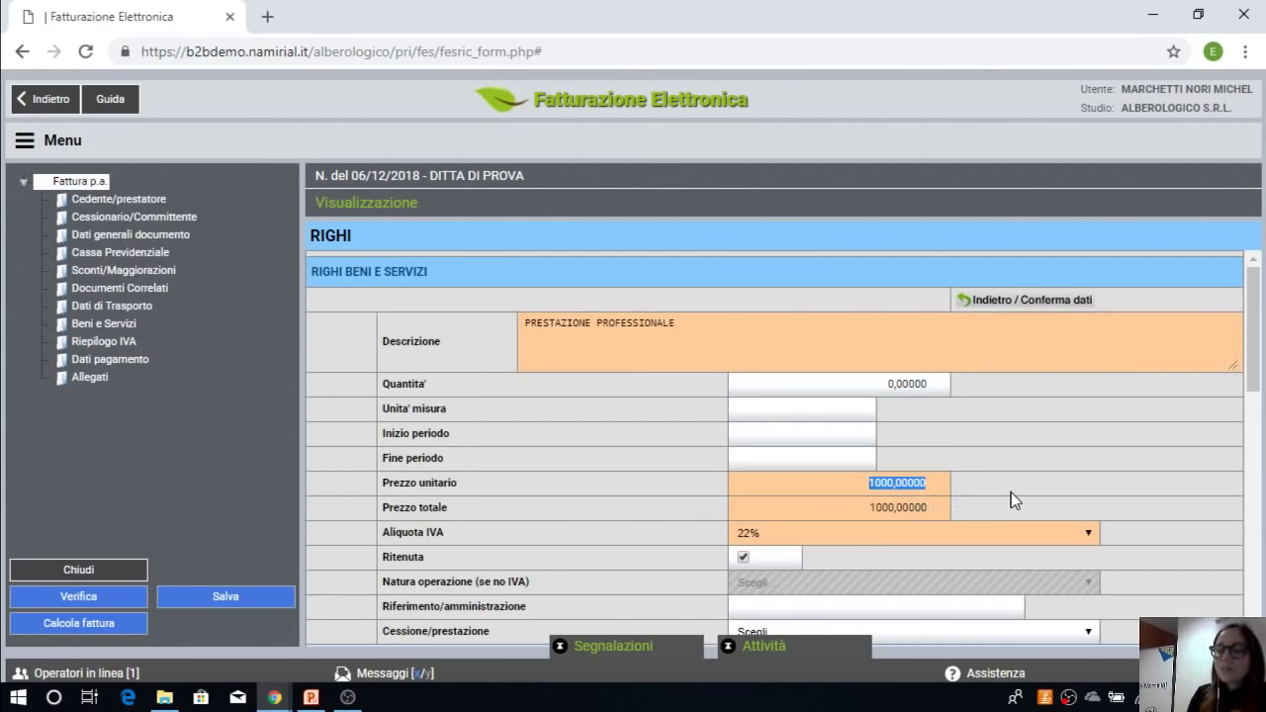
type("800")
left_click(1013, 499)
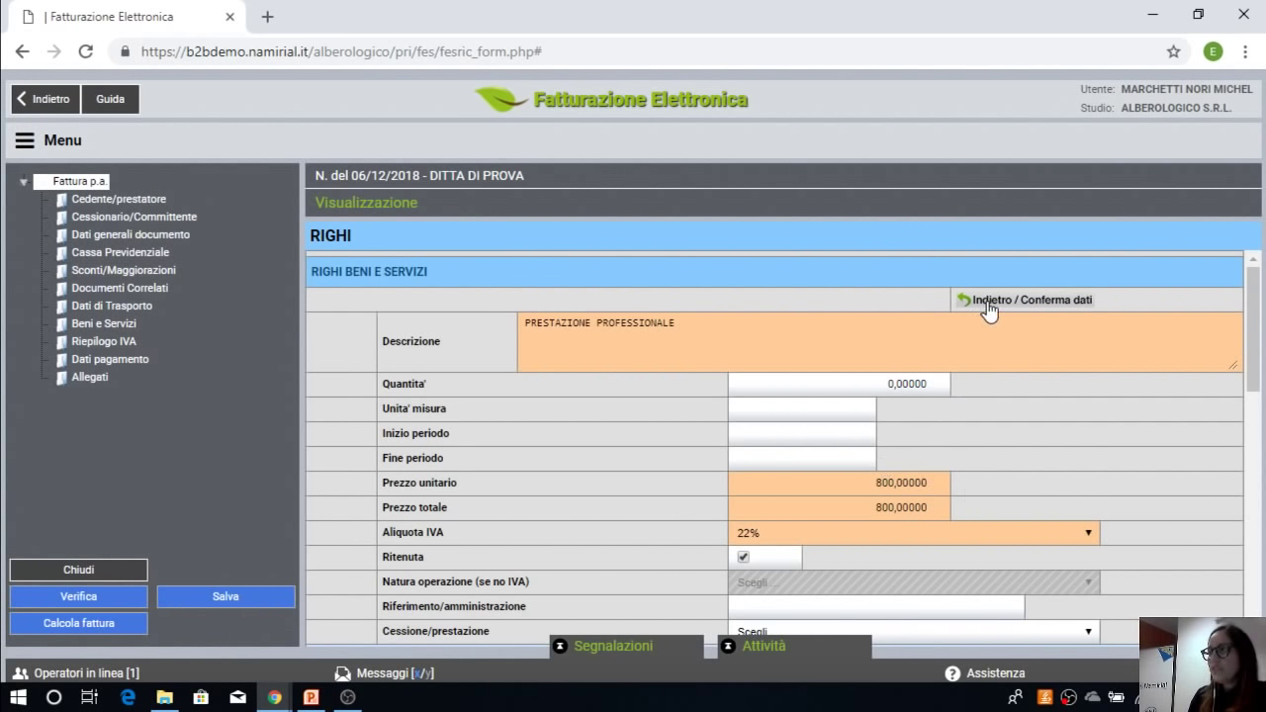
left_click(988, 307)
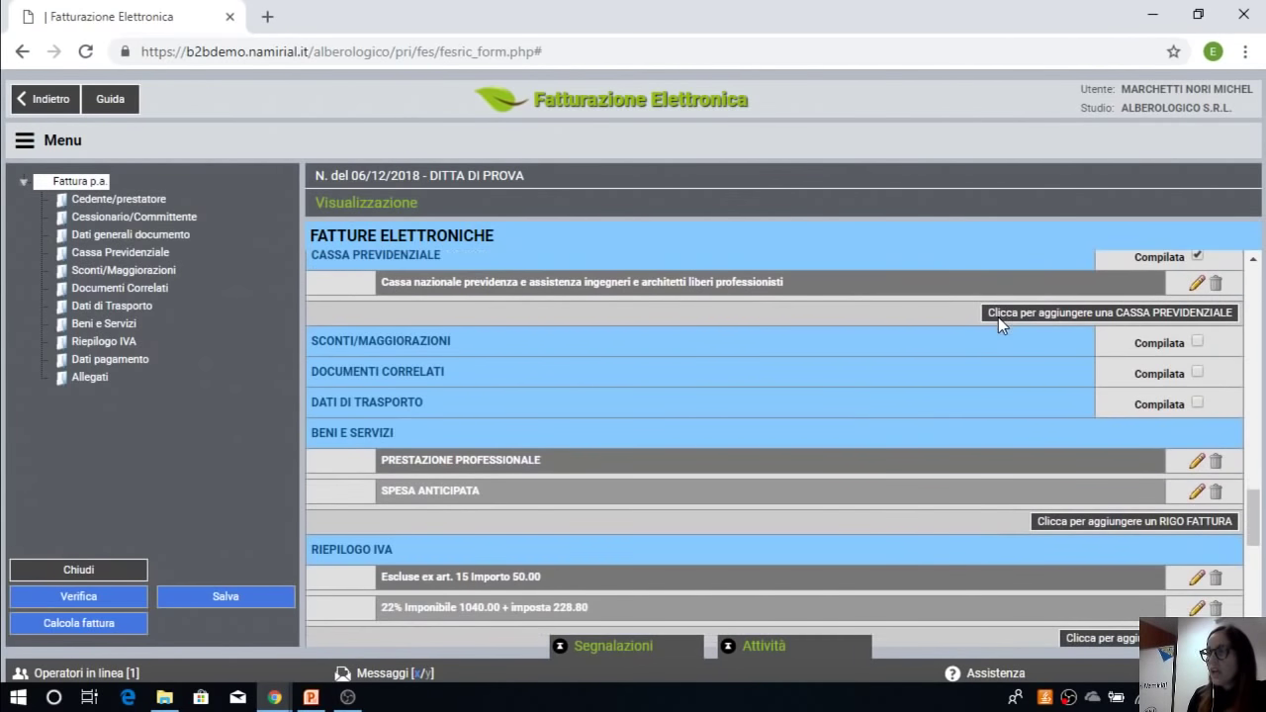
Step: Change the SPESA ANTICIPATA unit price from 50 to 25
left_click(1196, 492)
left_click(900, 483)
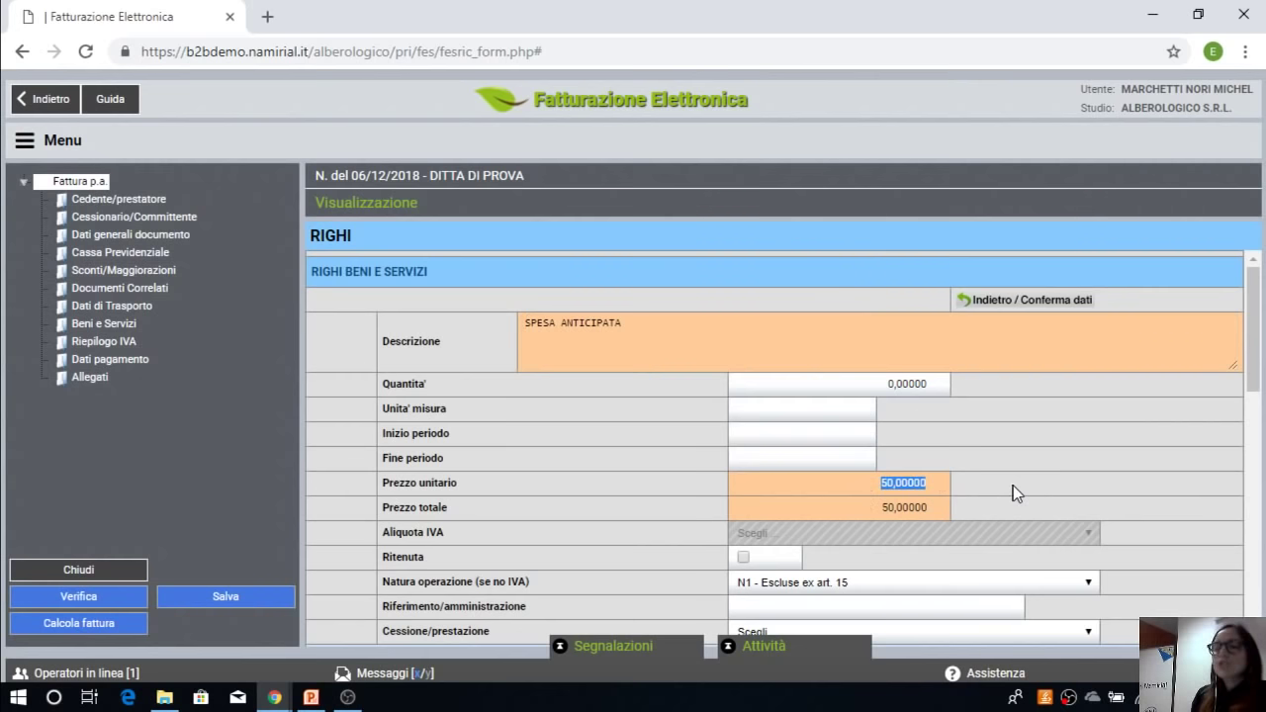
type("25")
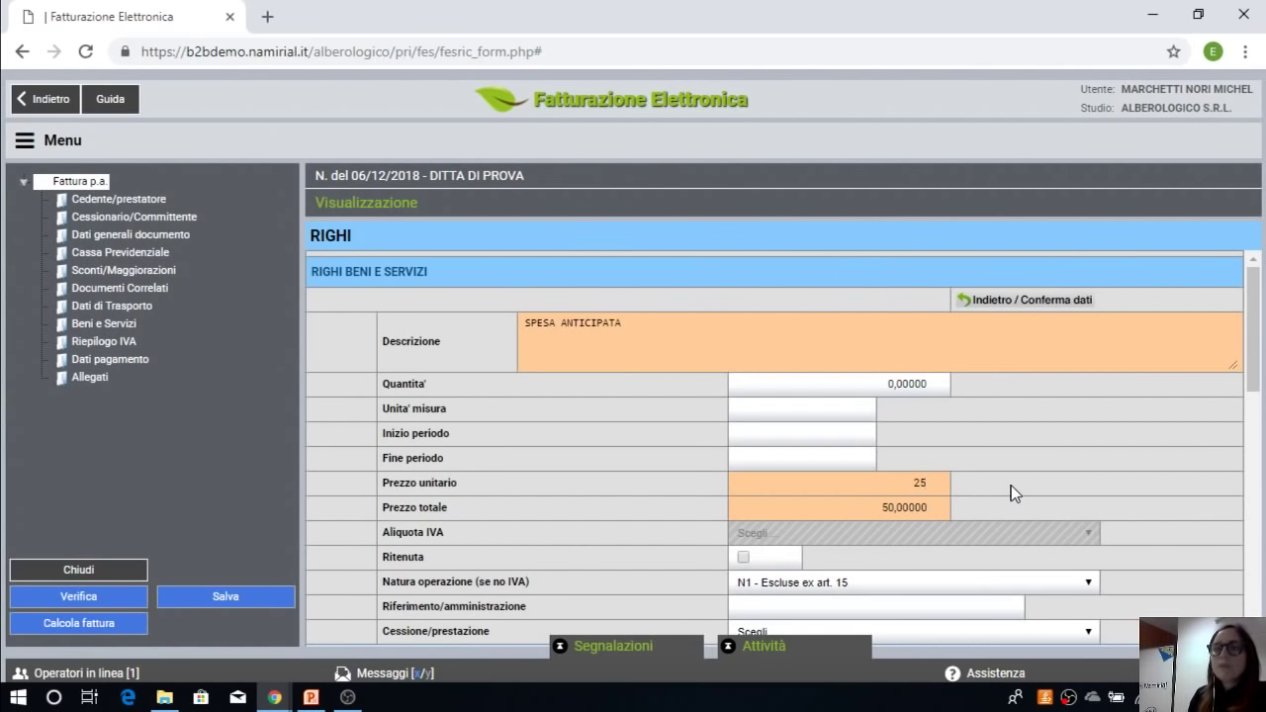
left_click(1014, 493)
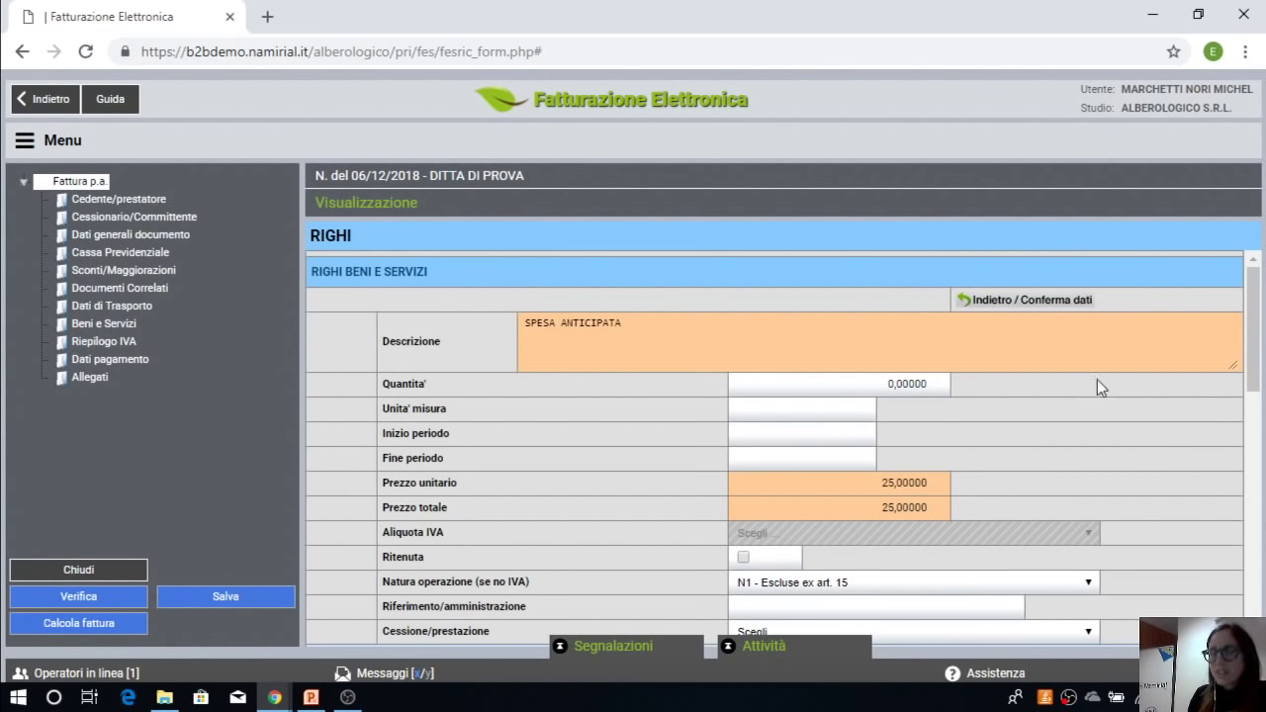
left_click(1039, 303)
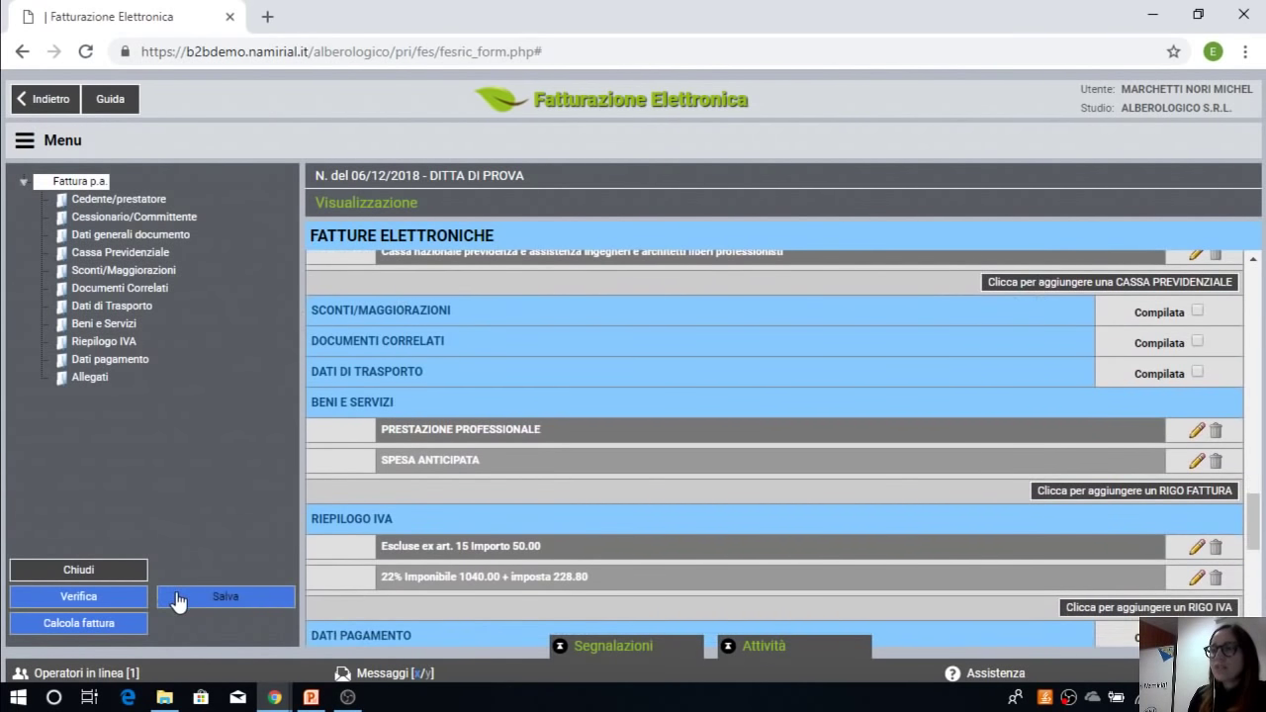
Step: Save invoice 2/E, dismiss the two VAT summary errors, and run Calcola fattura
left_click(188, 605)
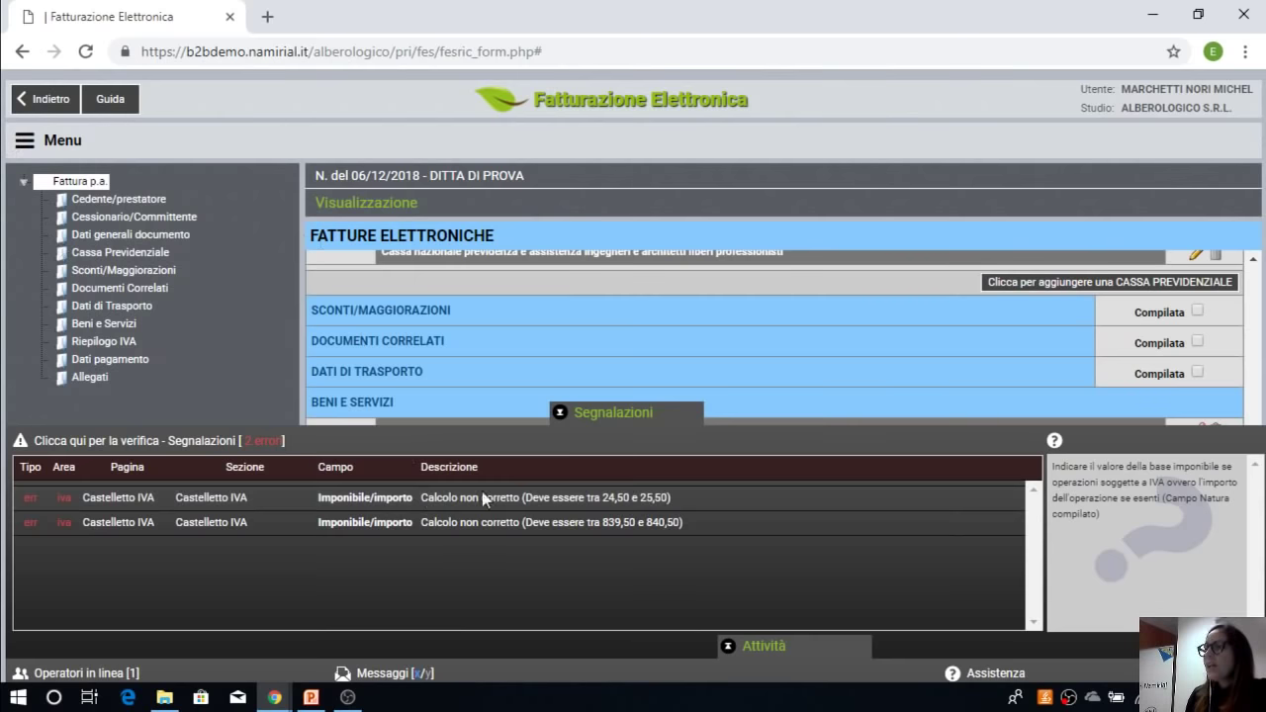
left_click(589, 419)
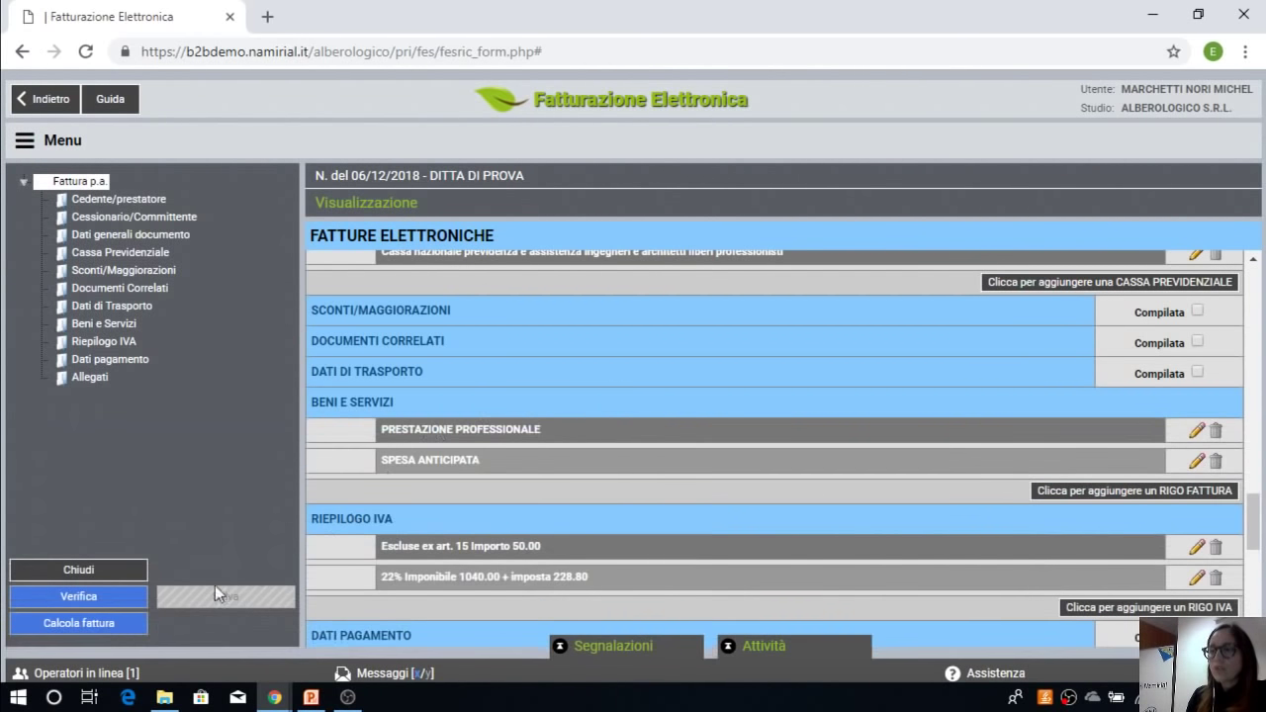
left_click(69, 625)
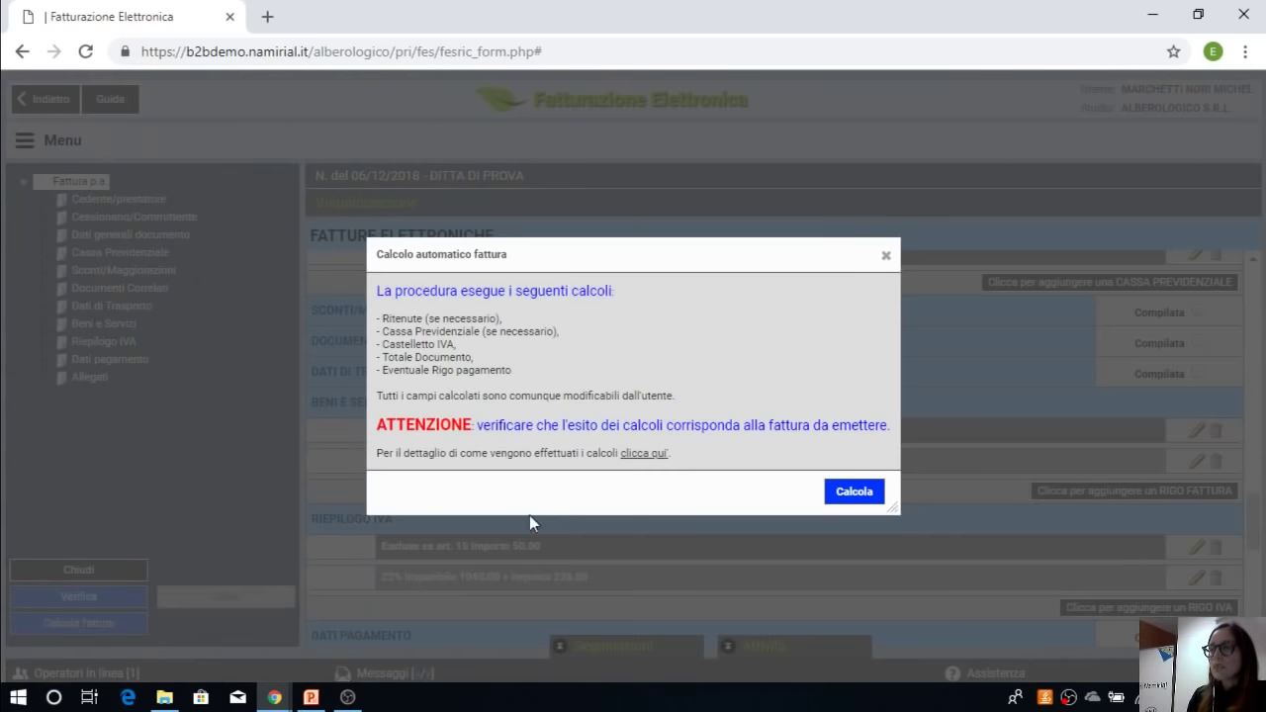
left_click(862, 497)
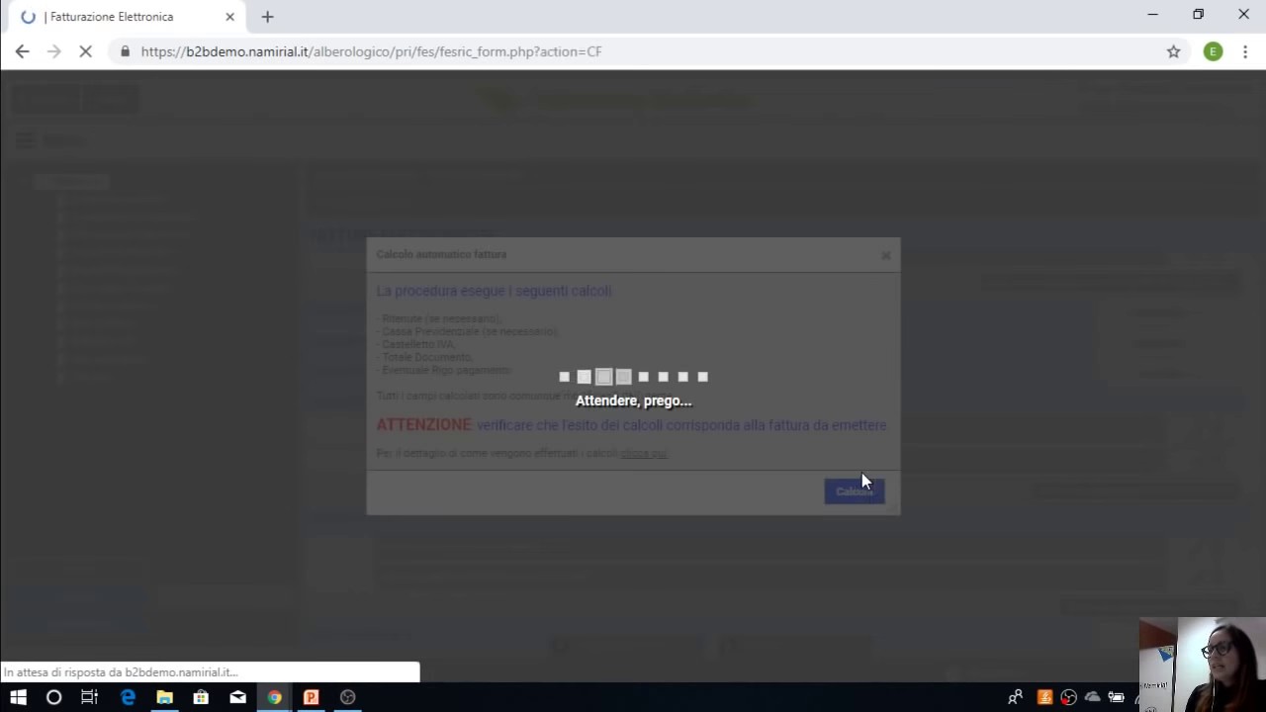
Step: Review the recalculated Totale Documento of 1040,04 and the 160,00 withholding amount
scroll(870, 466, "down", 4)
scroll(871, 467, "down", 10)
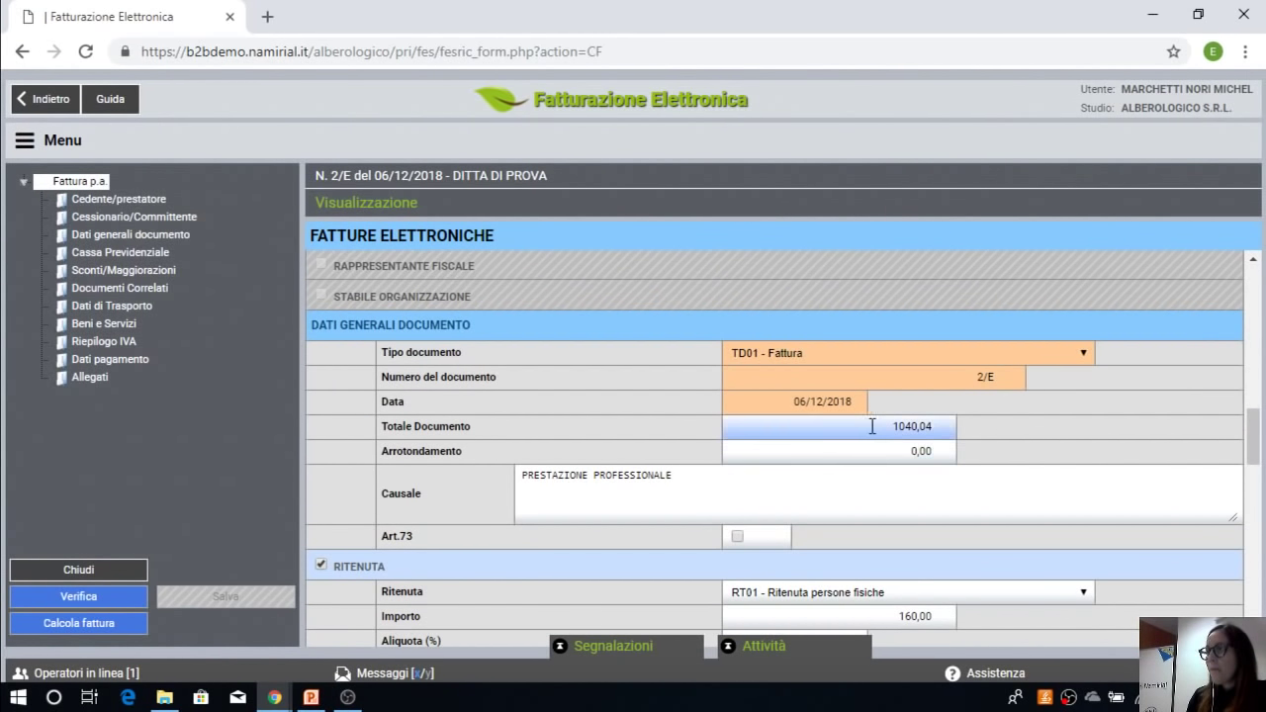
left_click_drag(871, 424, 941, 446)
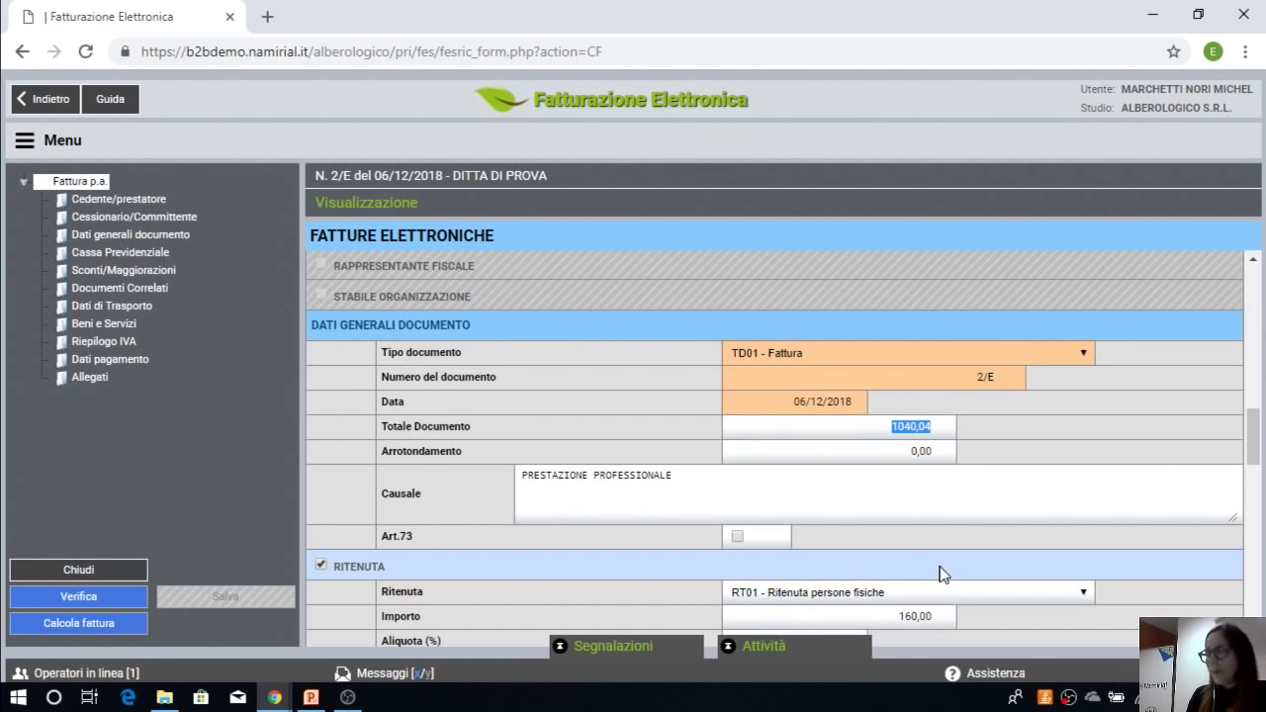
scroll(943, 574, "down", 1)
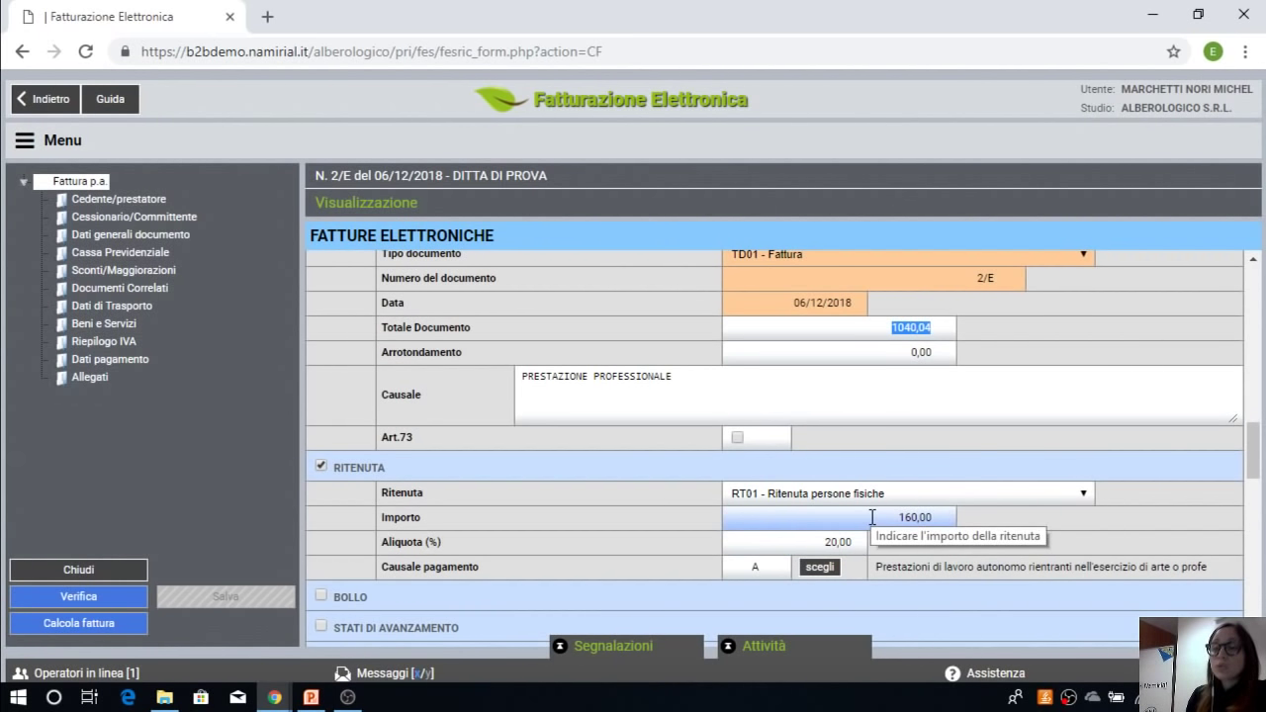
left_click(872, 517)
left_click(1028, 554)
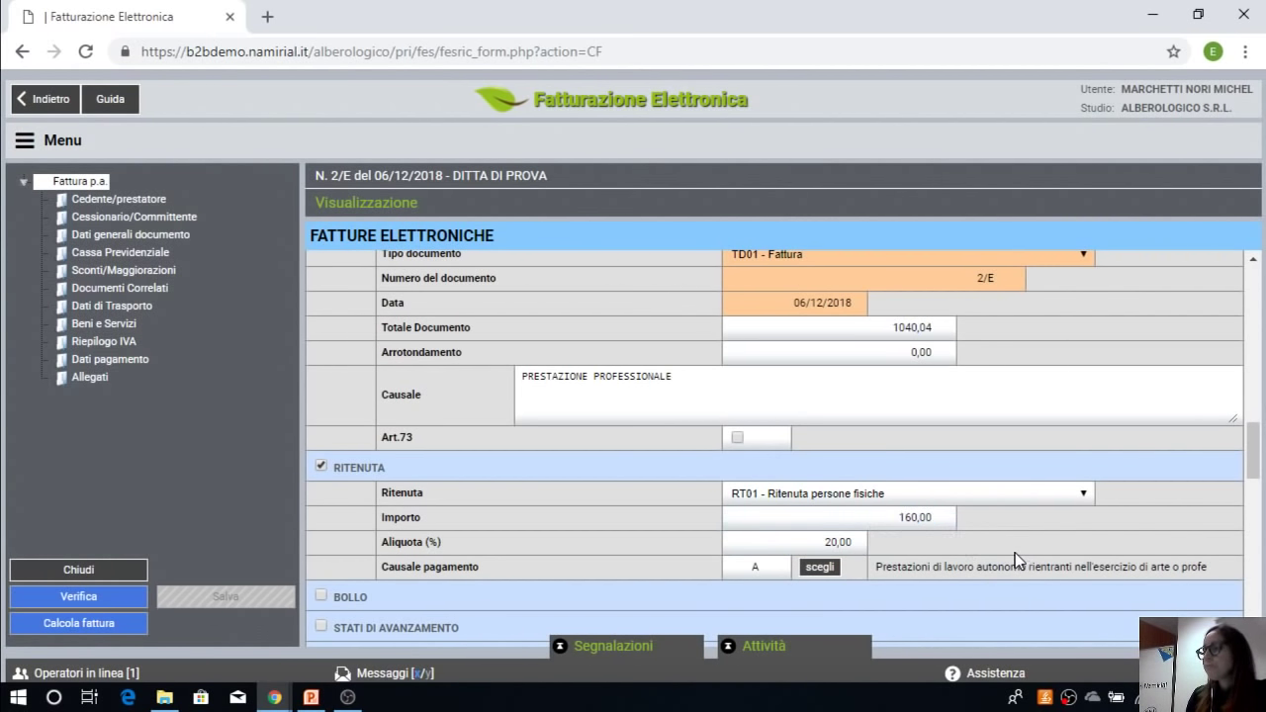
scroll(1018, 559, "down", 1)
scroll(1014, 554, "down", 10)
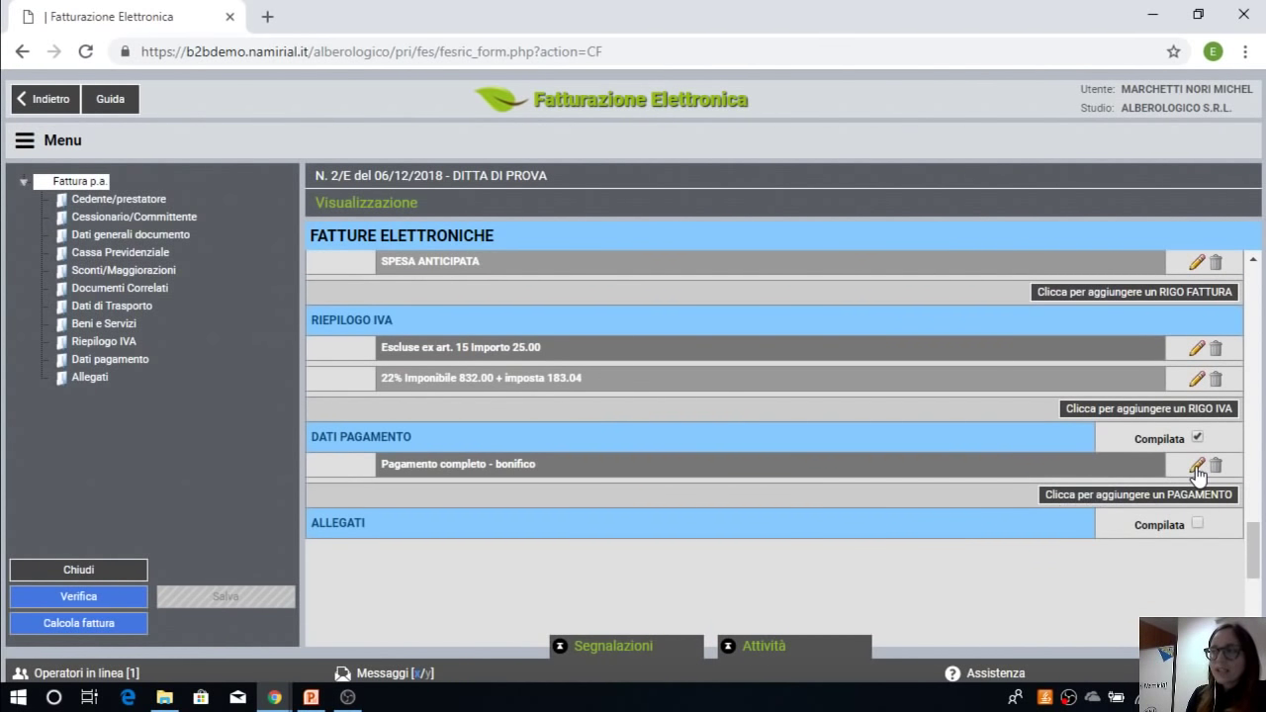
Step: Confirm the 880,04 payment data, verify no warnings, and request closing 2/E as complete
left_click(1196, 465)
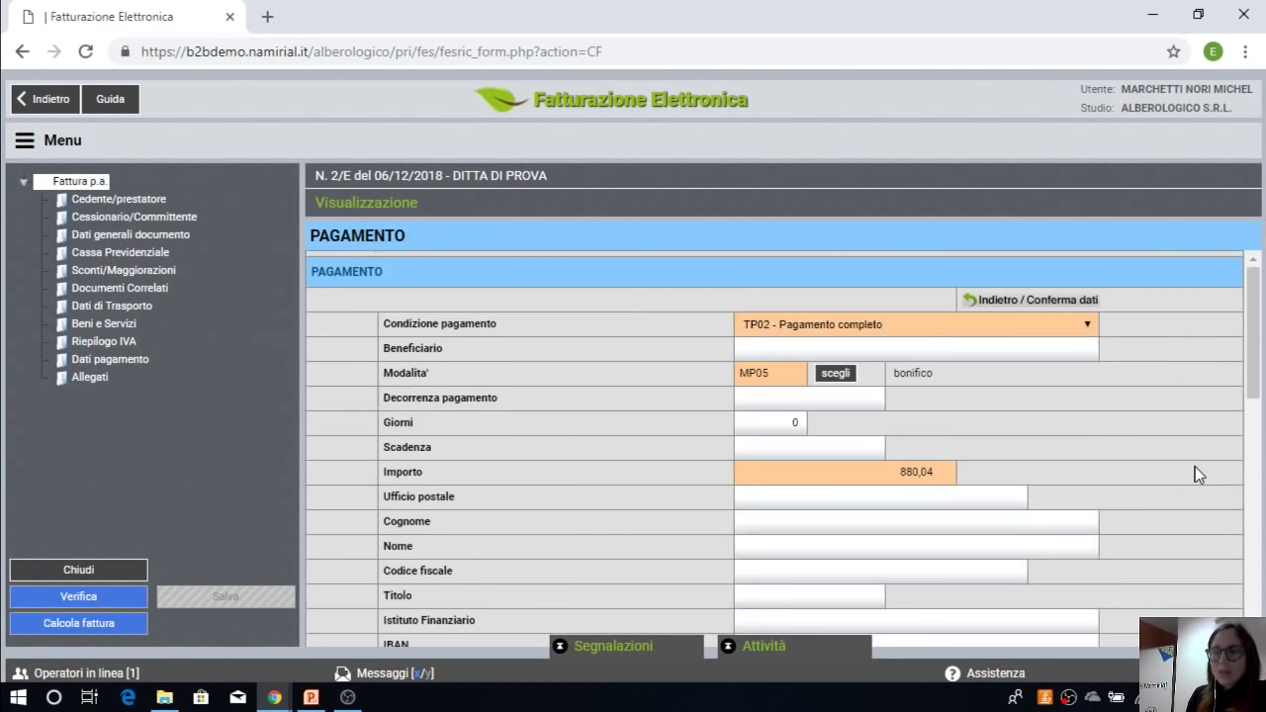
left_click(1040, 301)
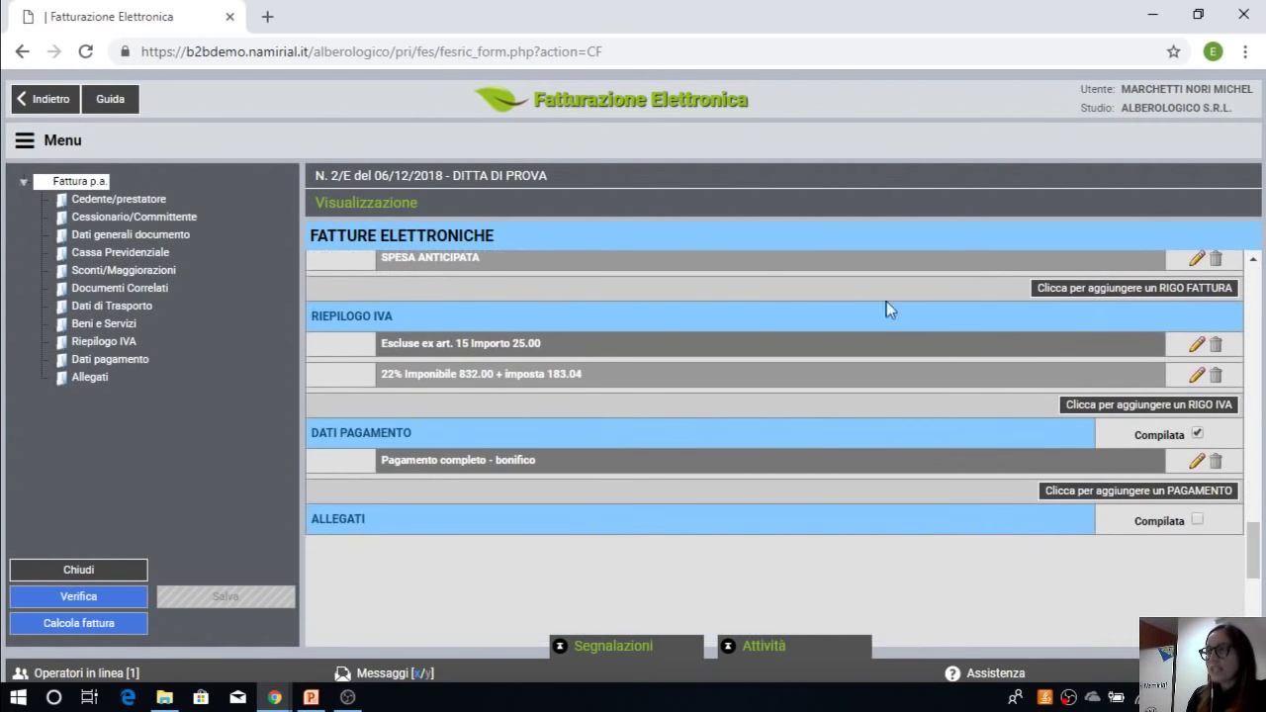
left_click(117, 599)
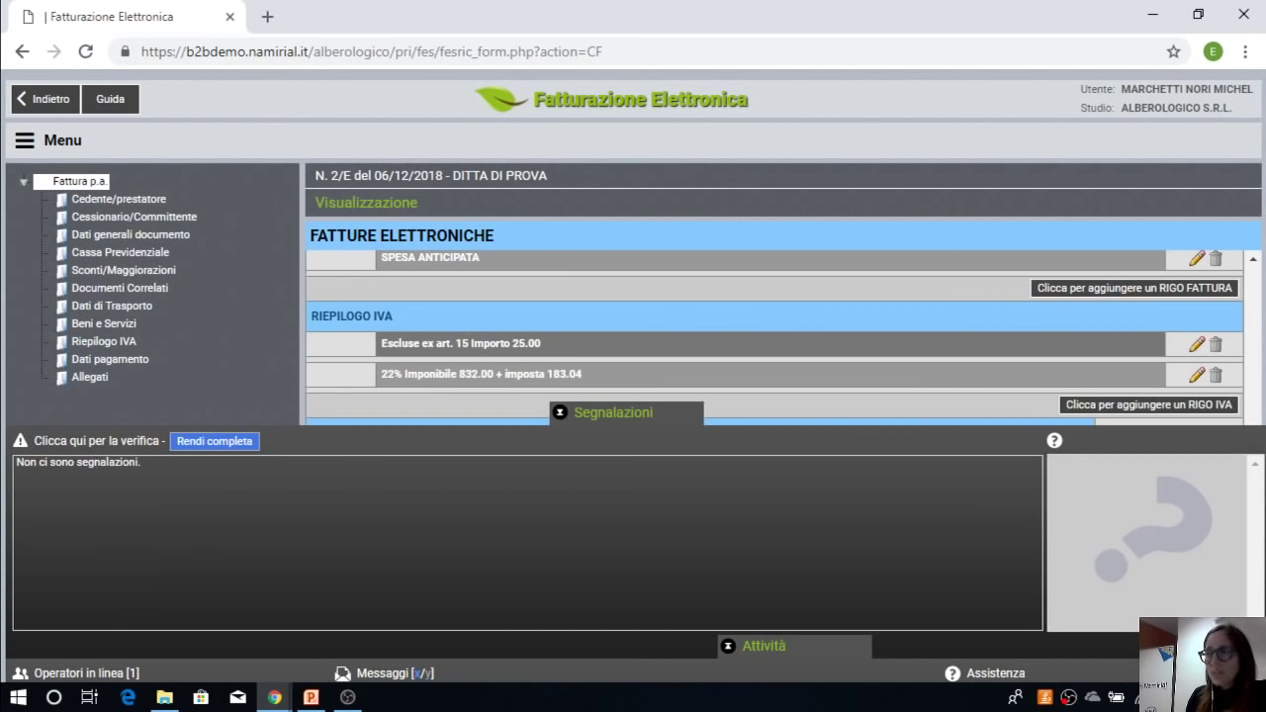
left_click(211, 442)
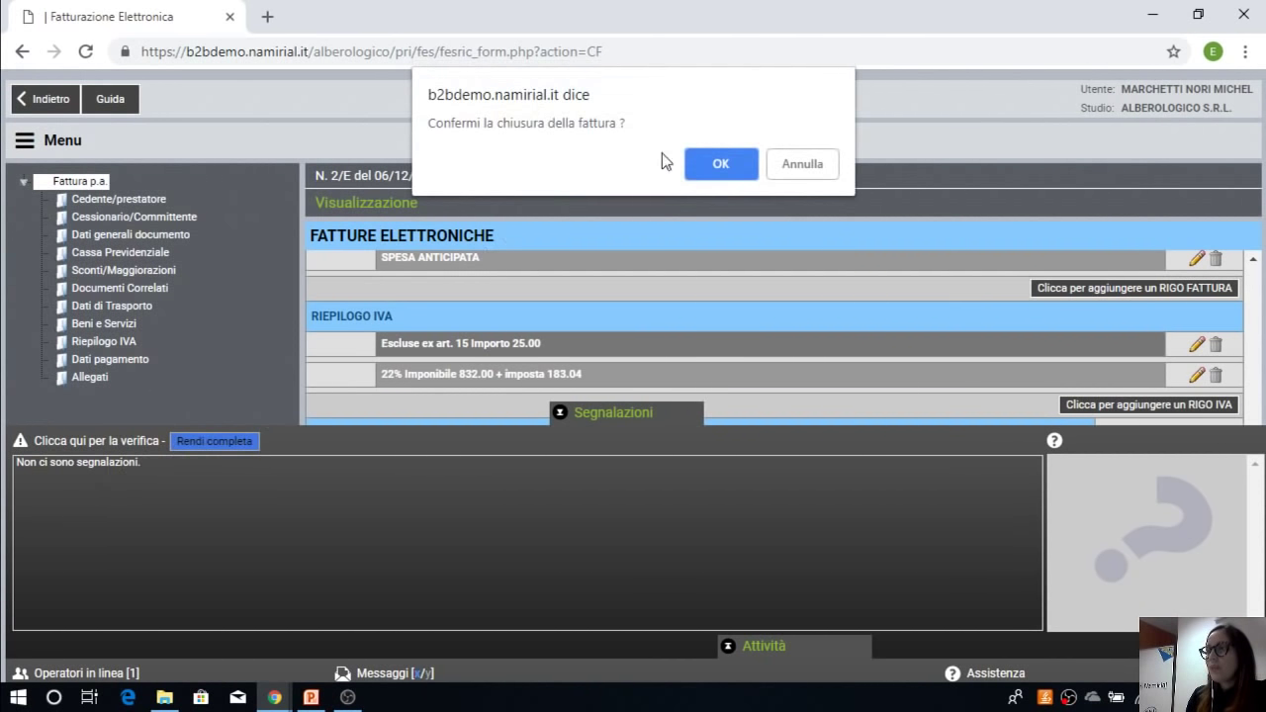
Step: Confirm closing invoice 2/E without sending it, then preview the finished invoice
left_click(708, 166)
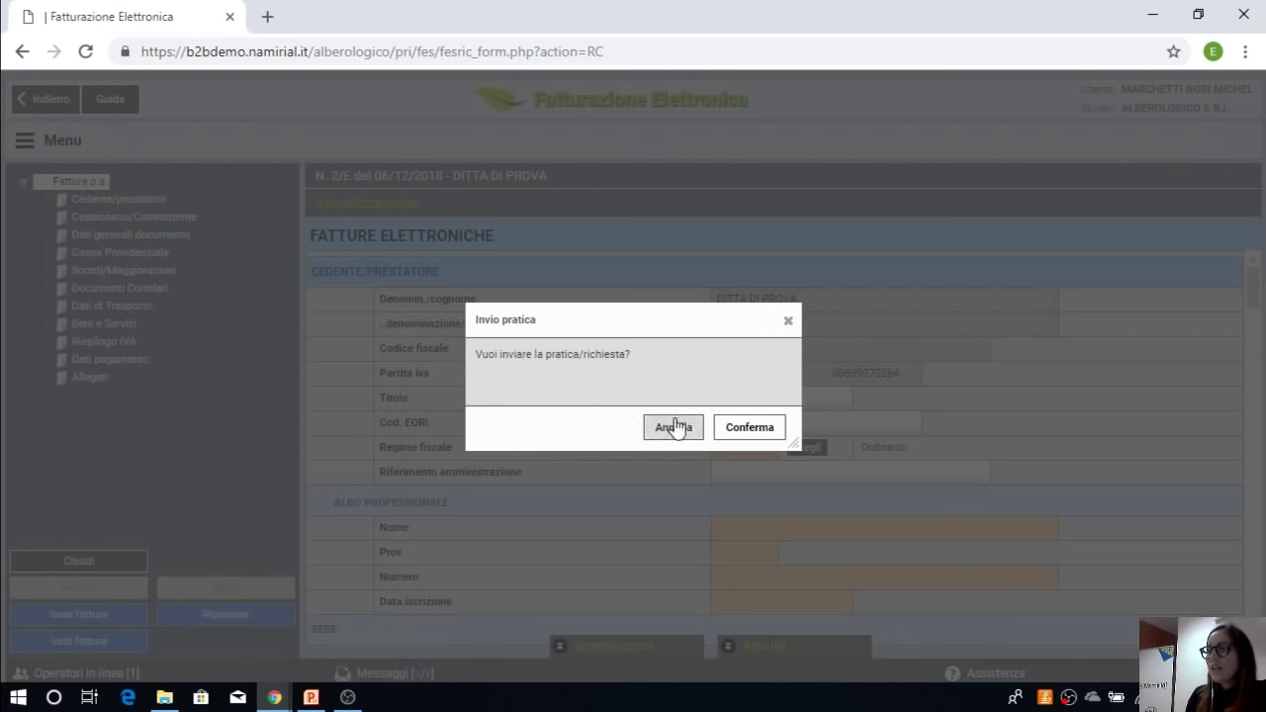
left_click(675, 426)
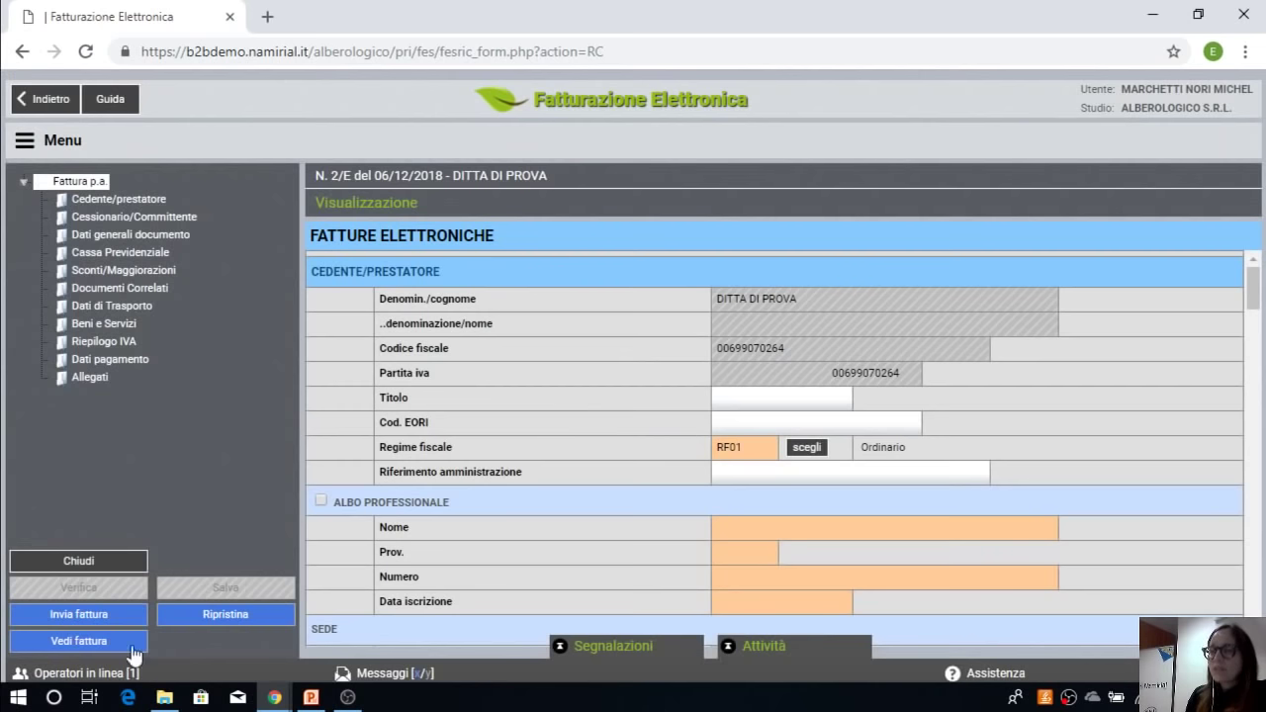
left_click(91, 640)
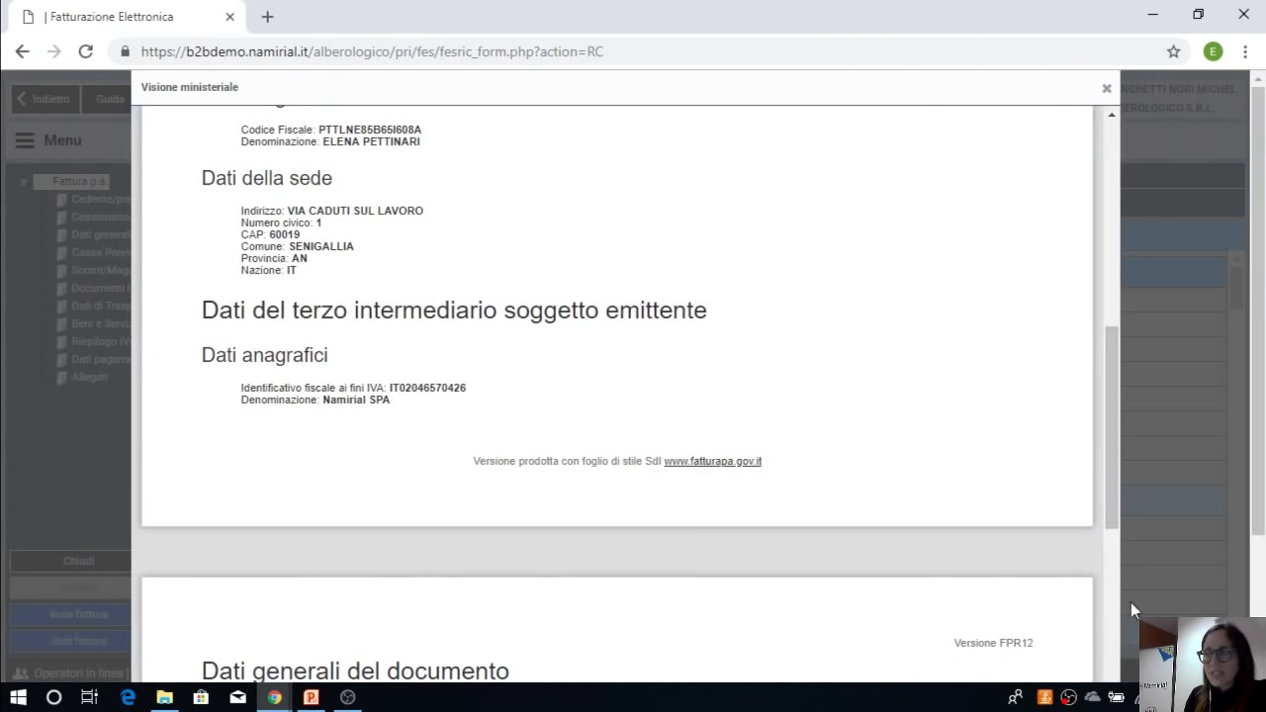
scroll(990, 623, "down", 5)
scroll(994, 579, "down", 5)
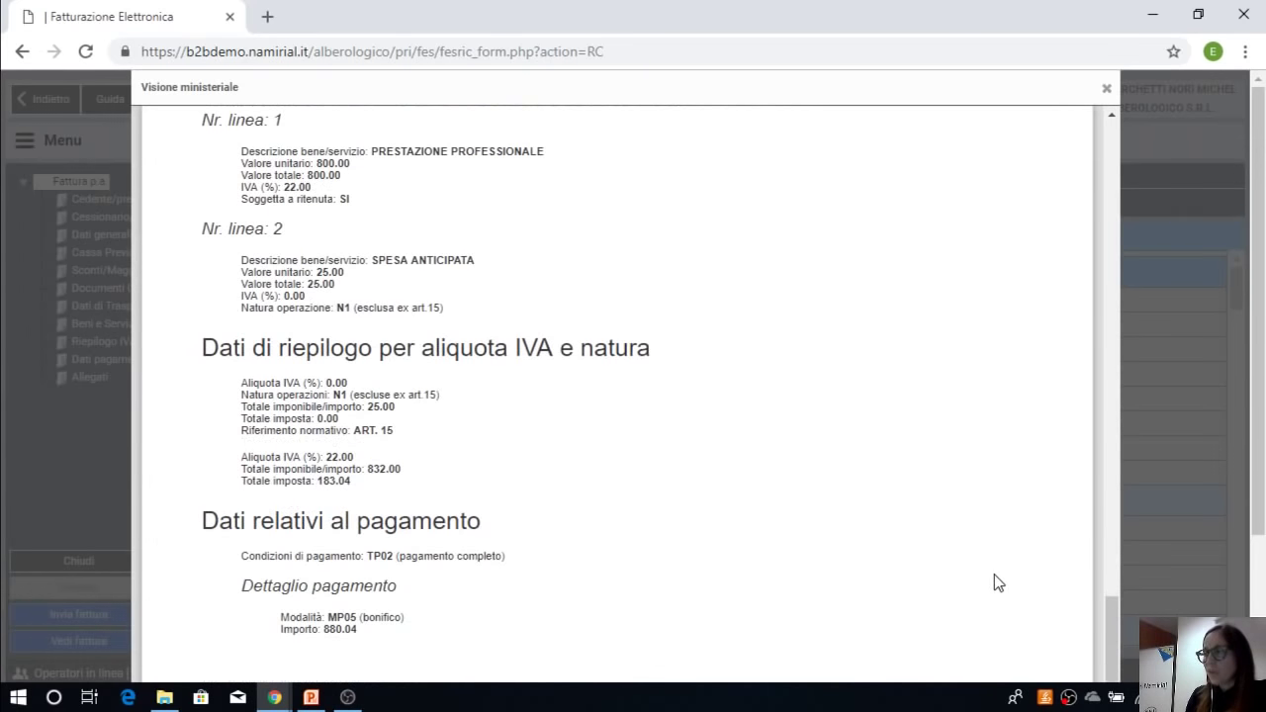
left_click_drag(1264, 455, 1264, 554)
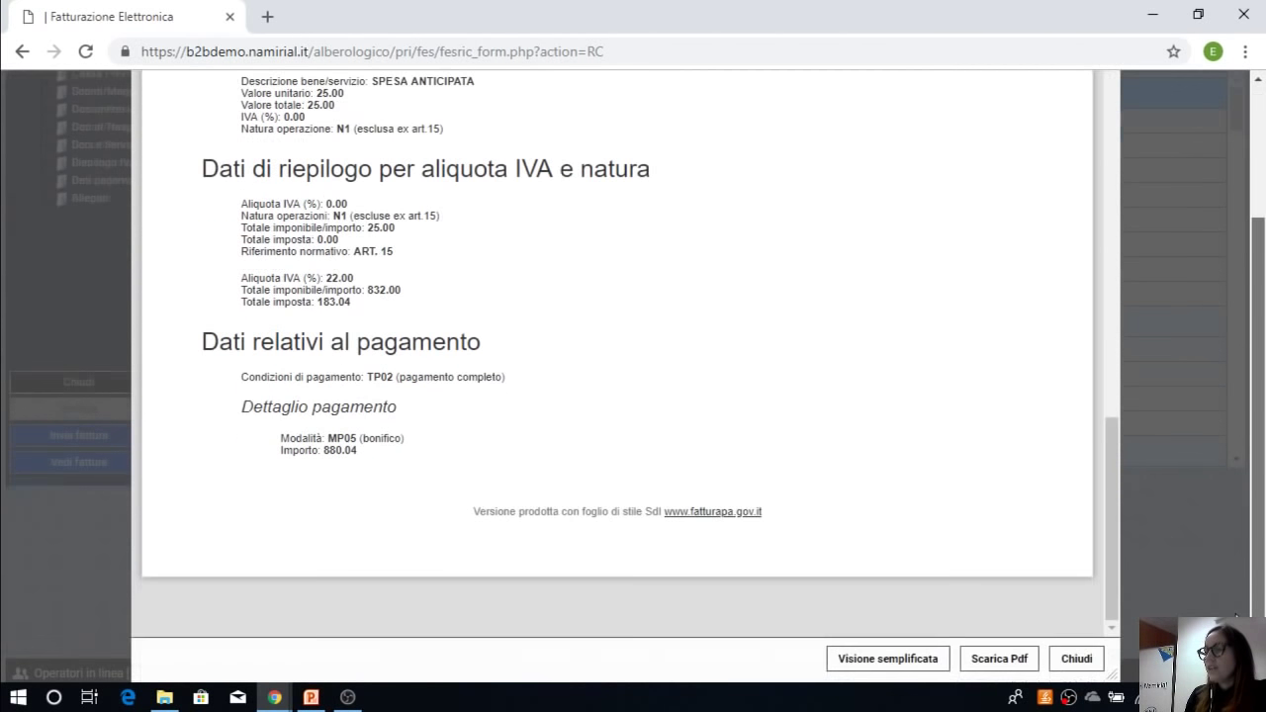
Step: Check the 800,00 line, 1.040,04 total and 880,04 payment in the simplified view, then close it
left_click(851, 659)
scroll(861, 640, "up", 2)
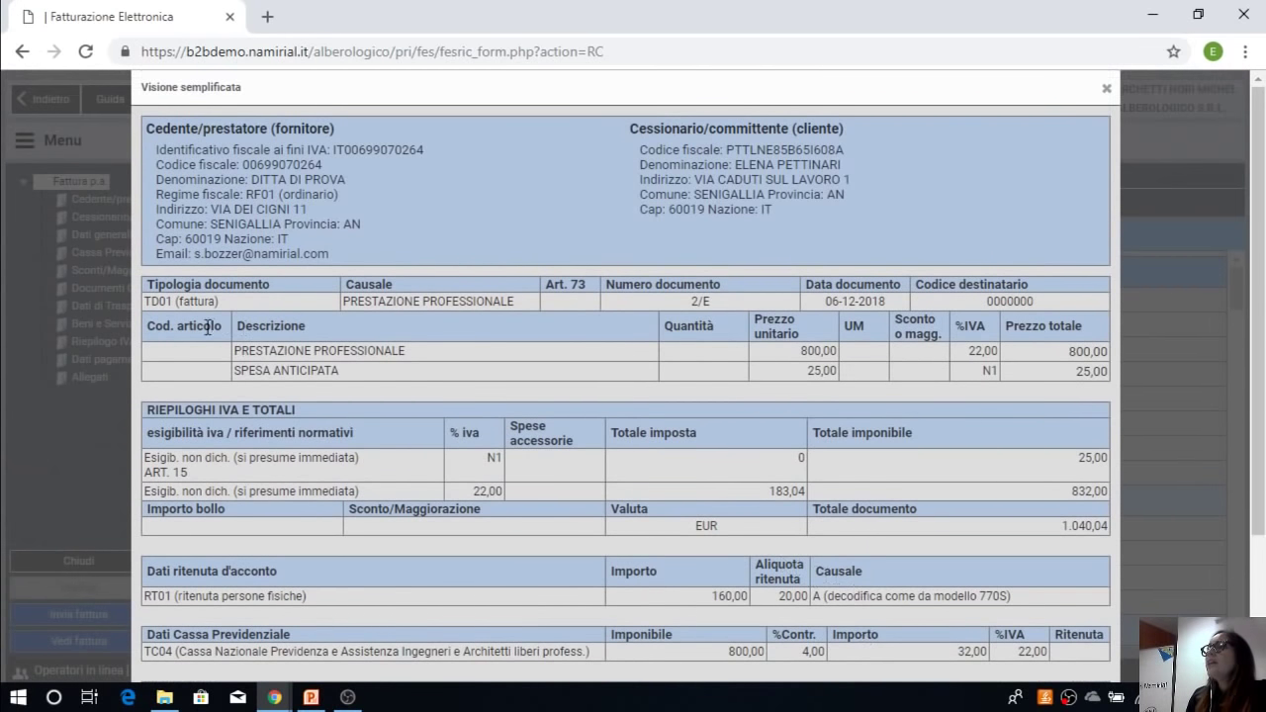
scroll(1030, 319, "down", 1)
triple_click(1111, 251)
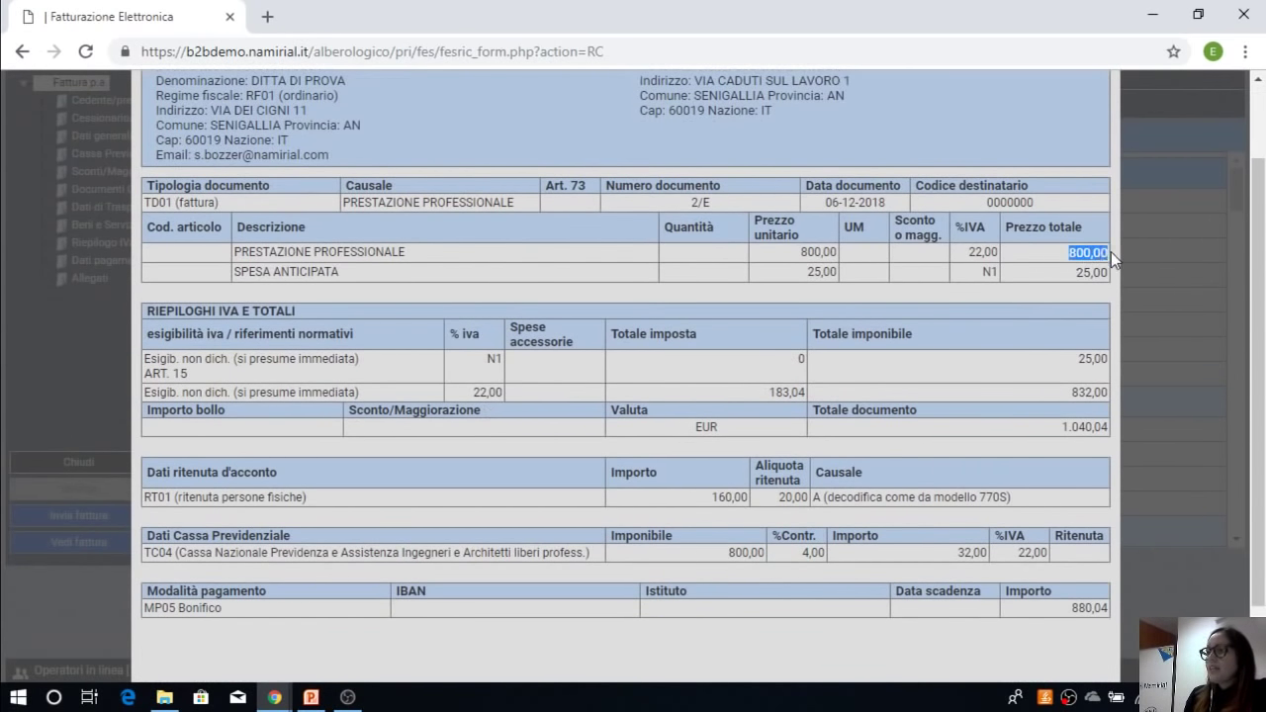
left_click(1078, 252)
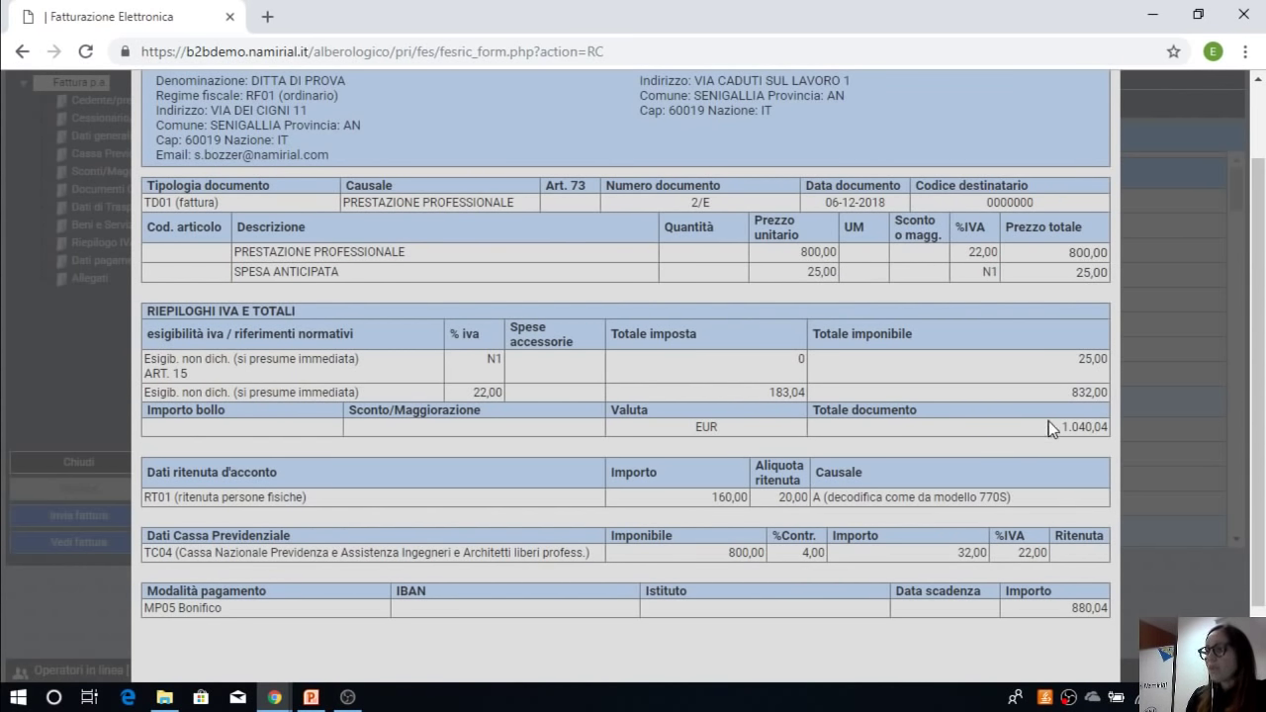
left_click_drag(1042, 425, 1110, 429)
left_click_drag(1101, 608, 1071, 610)
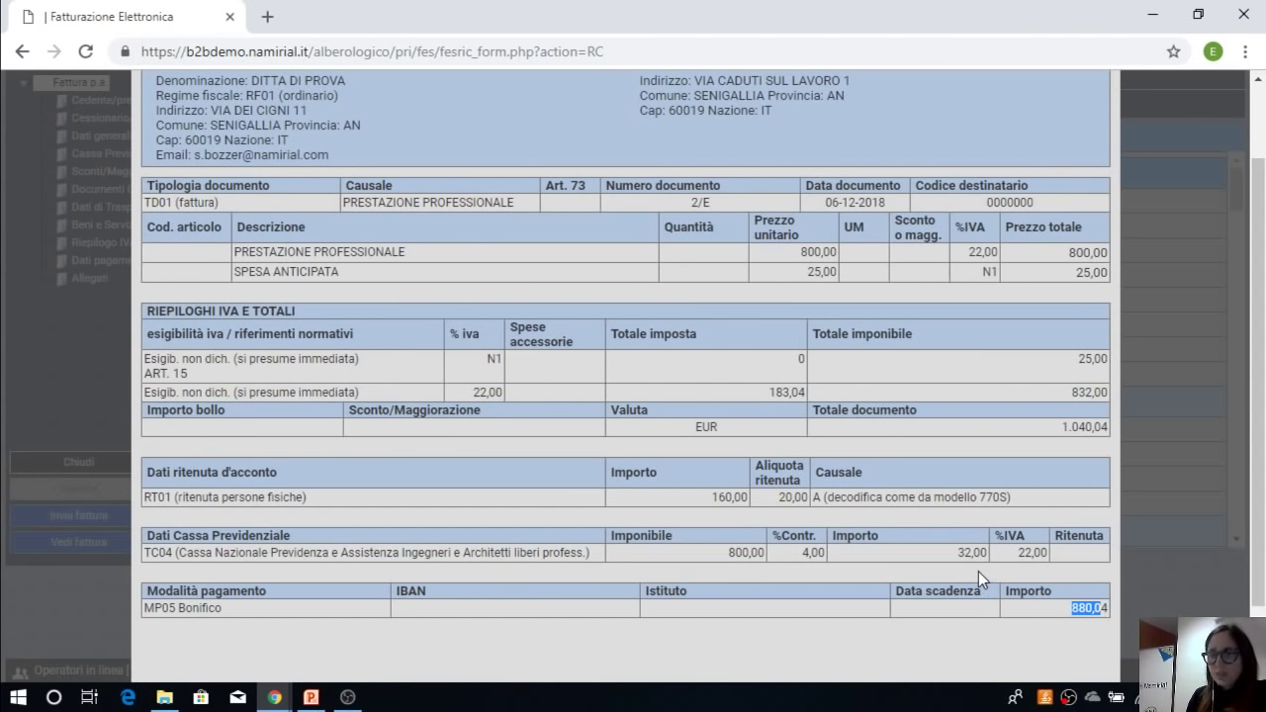
scroll(979, 572, "down", 1)
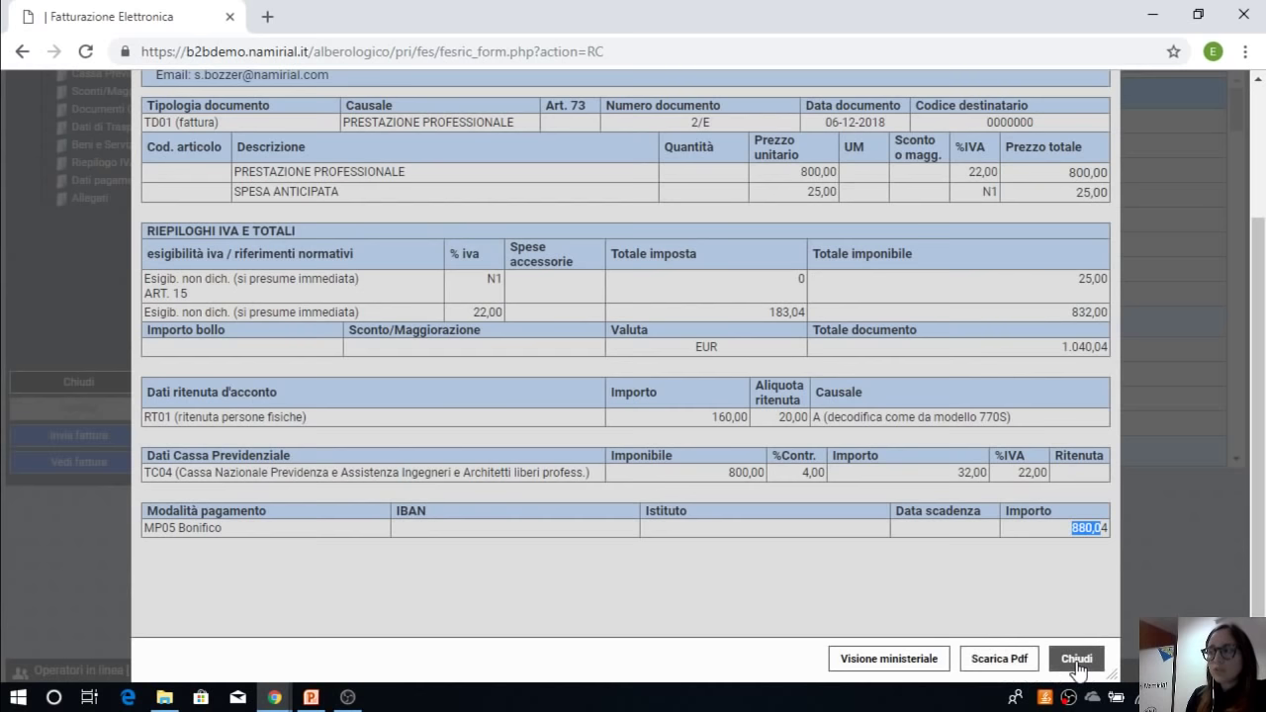
left_click(1077, 660)
Step: Exit invoice 2/E's sending page and list DITTA DI PROVA's invoices, showing 2/E as Completa
left_click(93, 617)
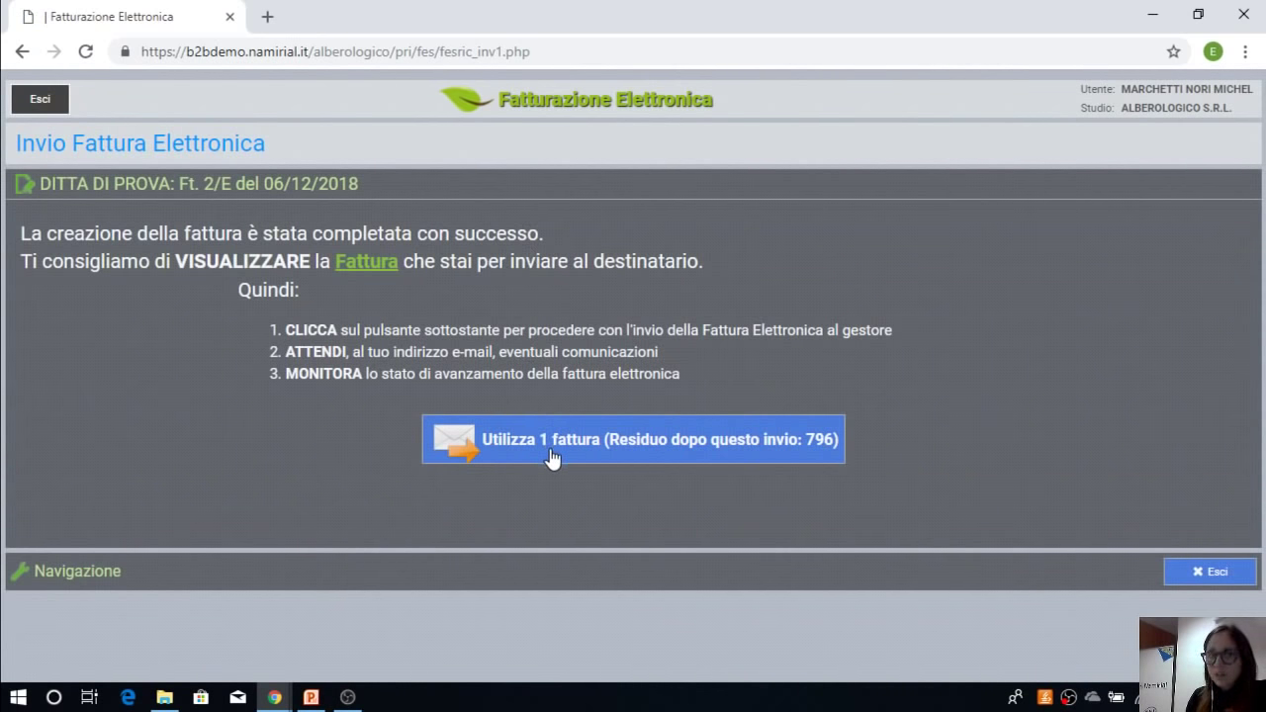
left_click(40, 101)
left_click(553, 370)
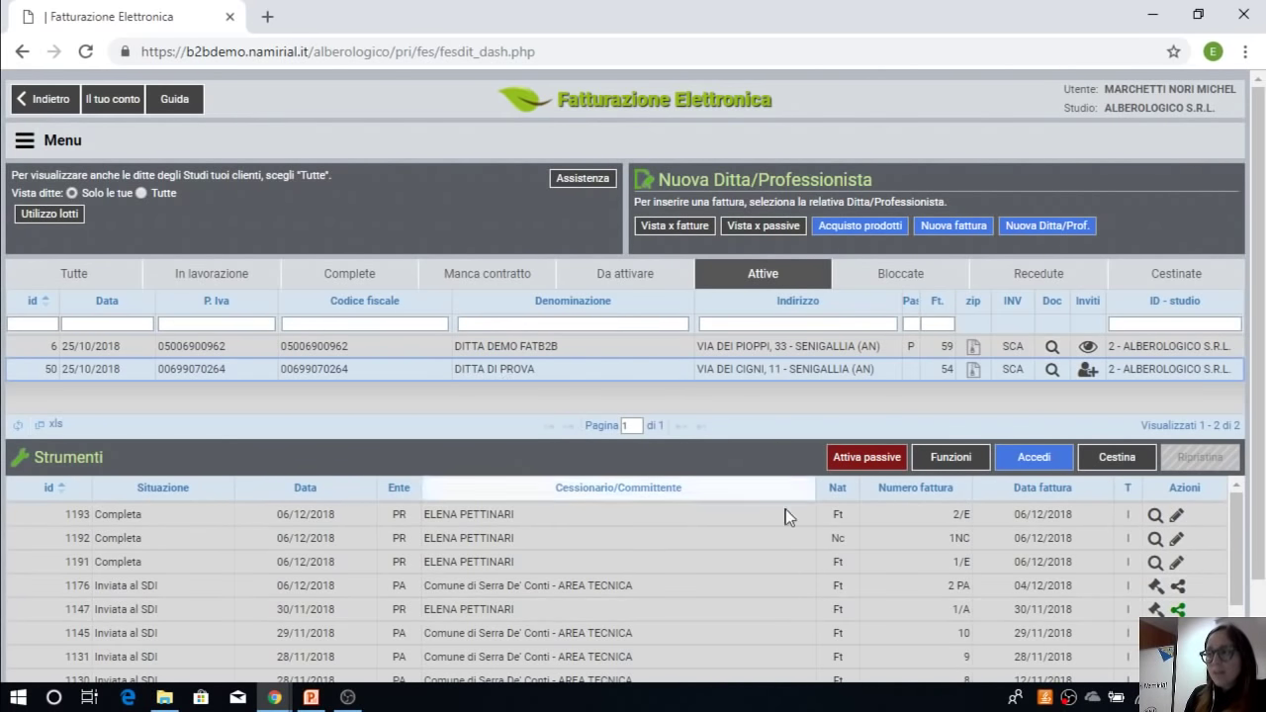
Step: Open sent invoice 1/A of 30/11/2018 (row 1147) and view its SDI-transmitted content
scroll(1097, 608, "down", 1)
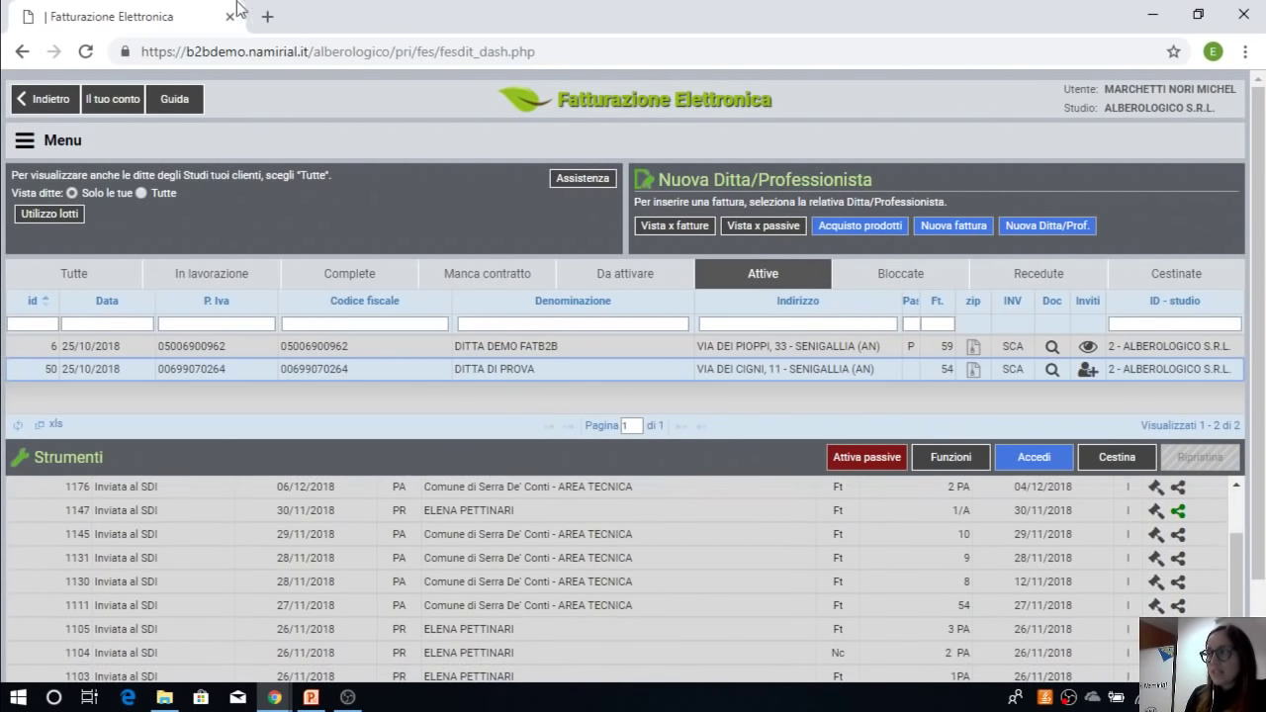
left_click(1155, 511)
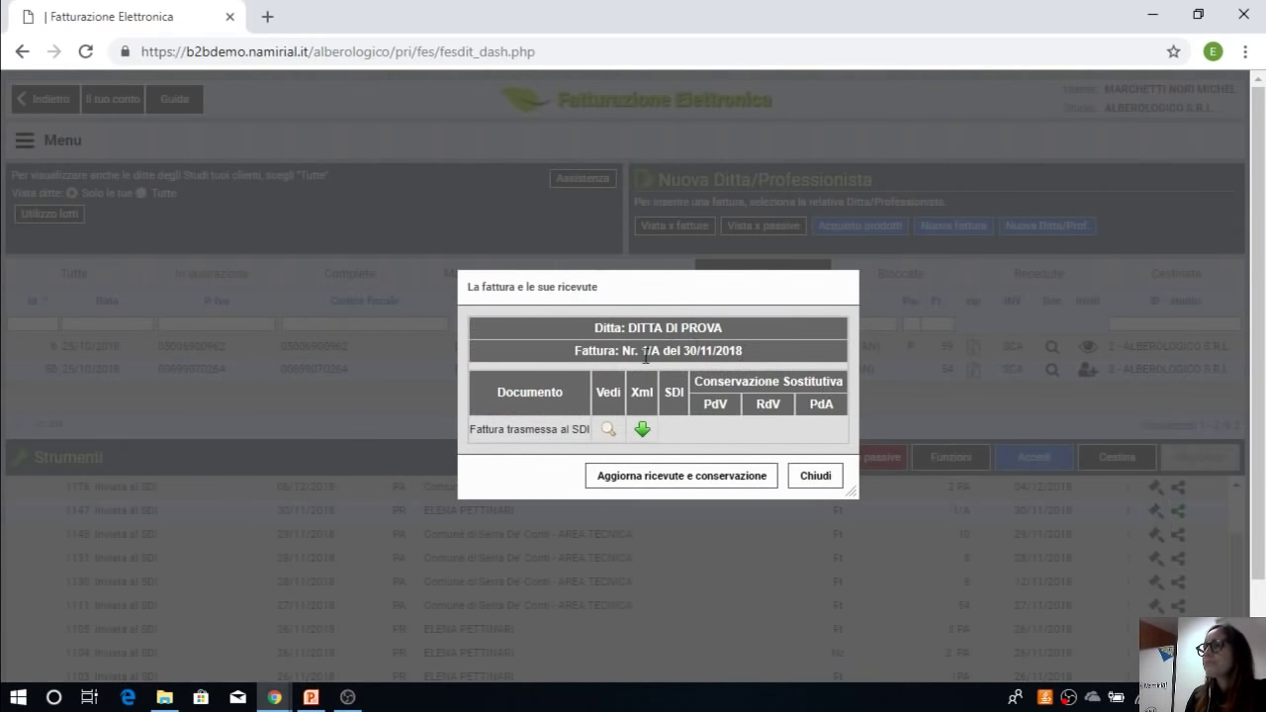
left_click(611, 430)
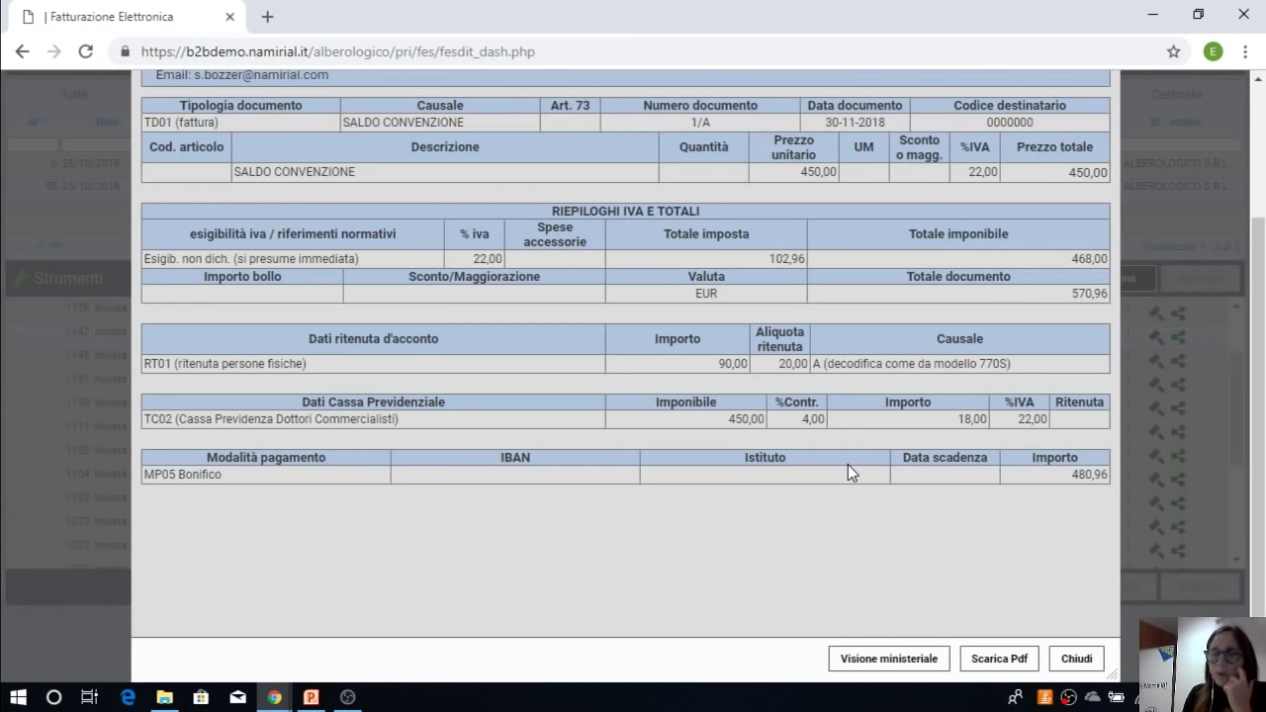
scroll(847, 465, "up", 1)
scroll(848, 465, "up", 3)
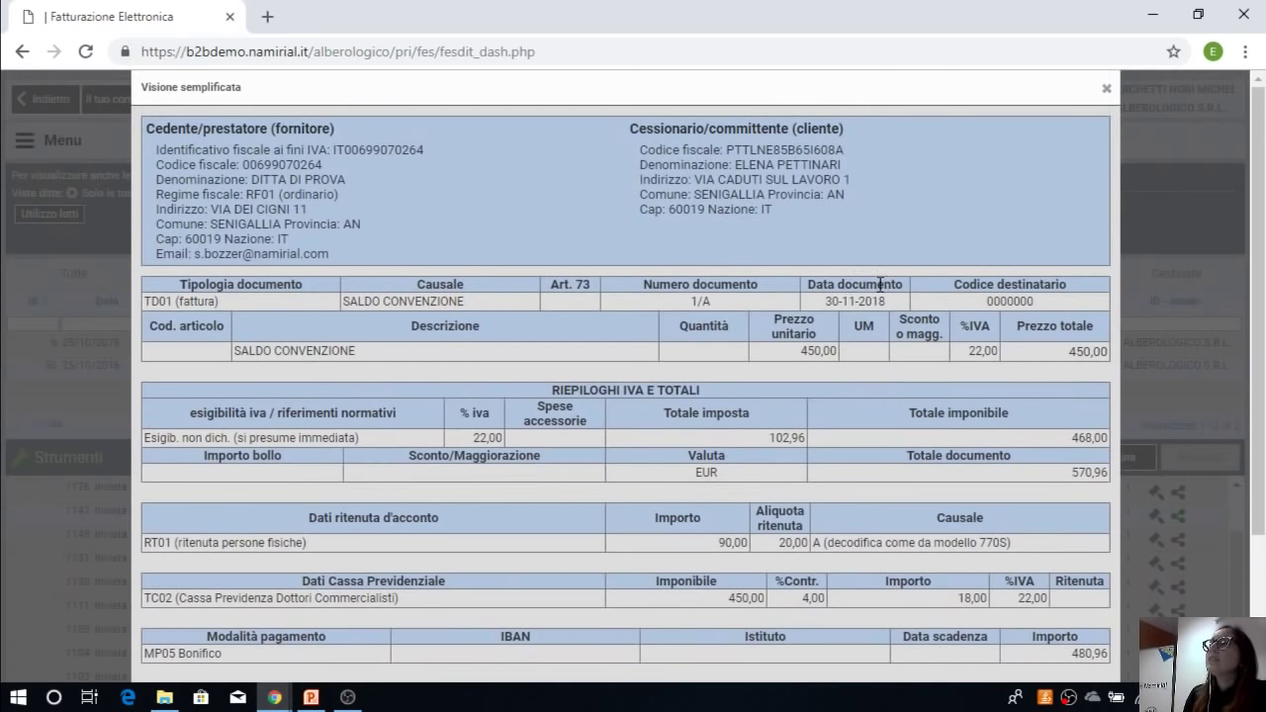
scroll(879, 284, "down", 4)
scroll(841, 500, "up", 2)
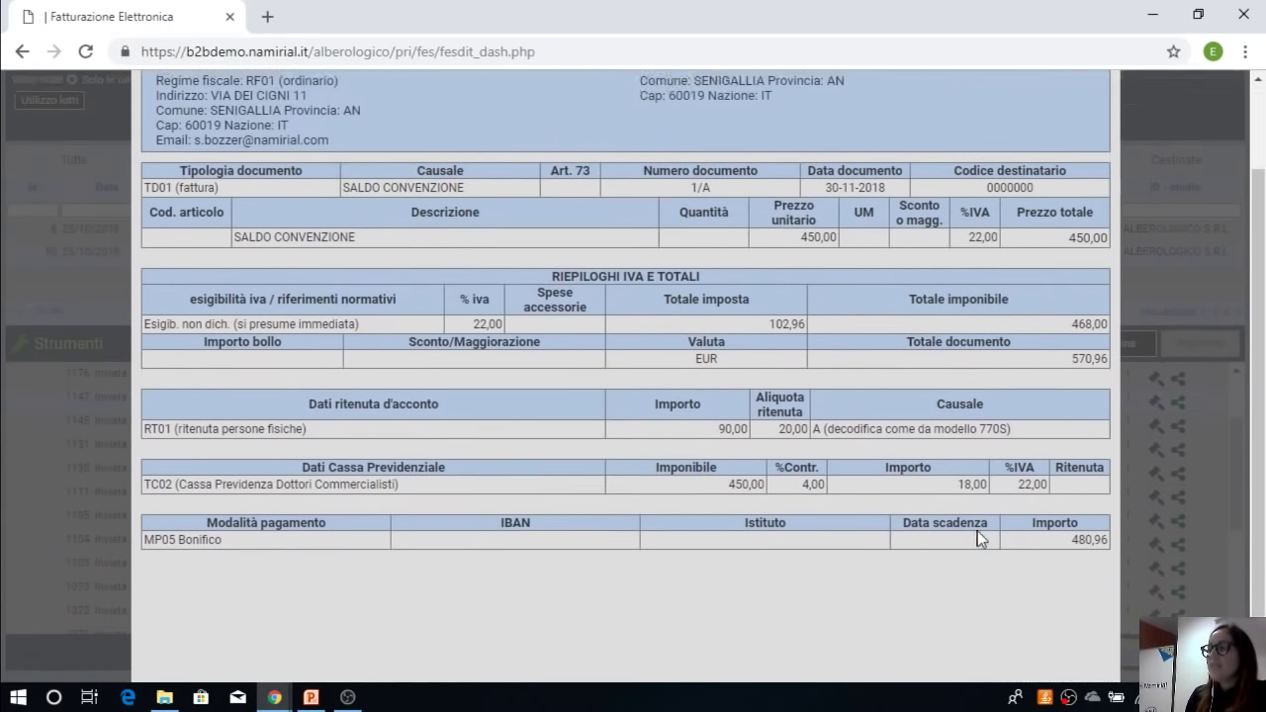
scroll(979, 539, "down", 2)
Step: Download invoice 1/A as documento.pdf, check the downloads, then close the preview
left_click(1000, 659)
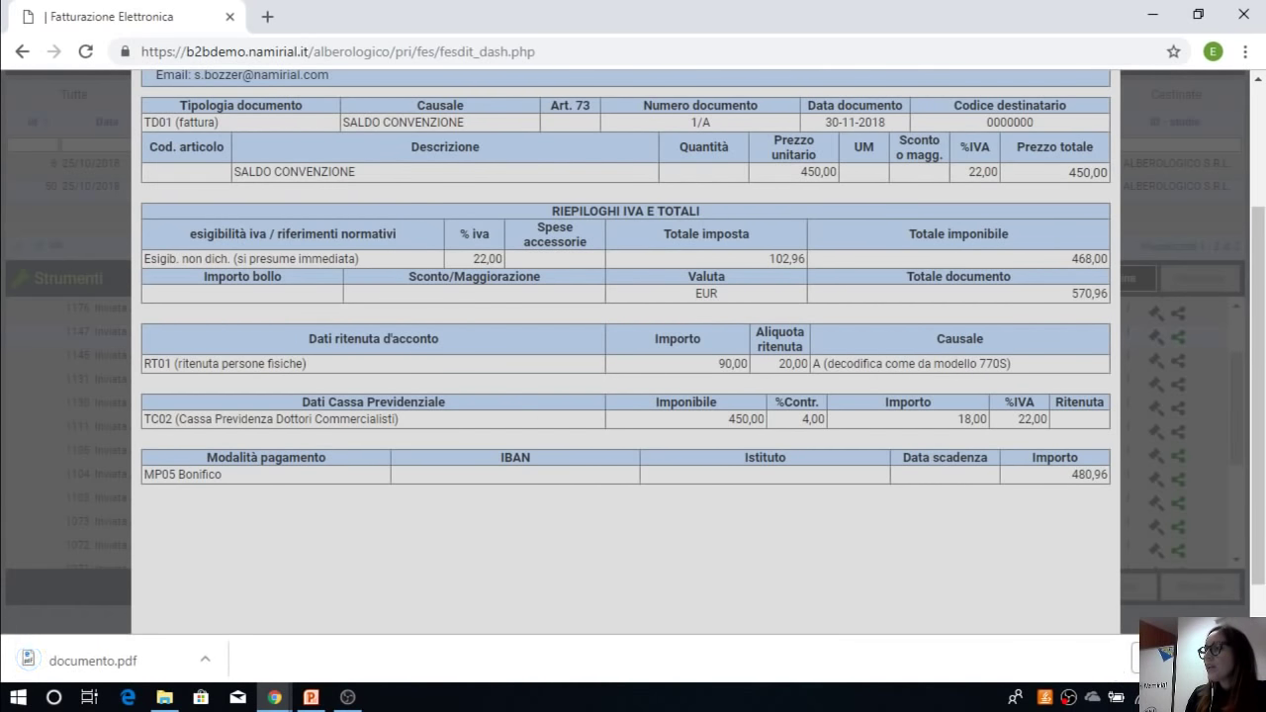
key("ctrl+j")
left_click(142, 14)
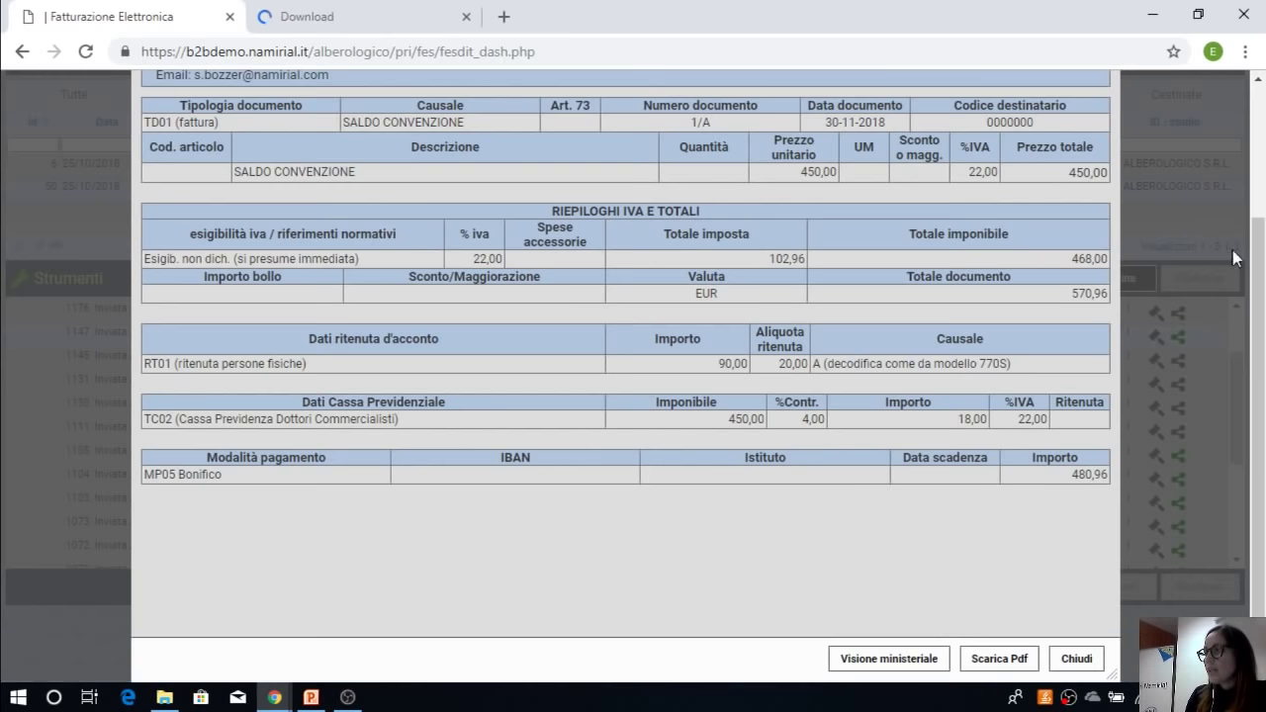
left_click(1088, 661)
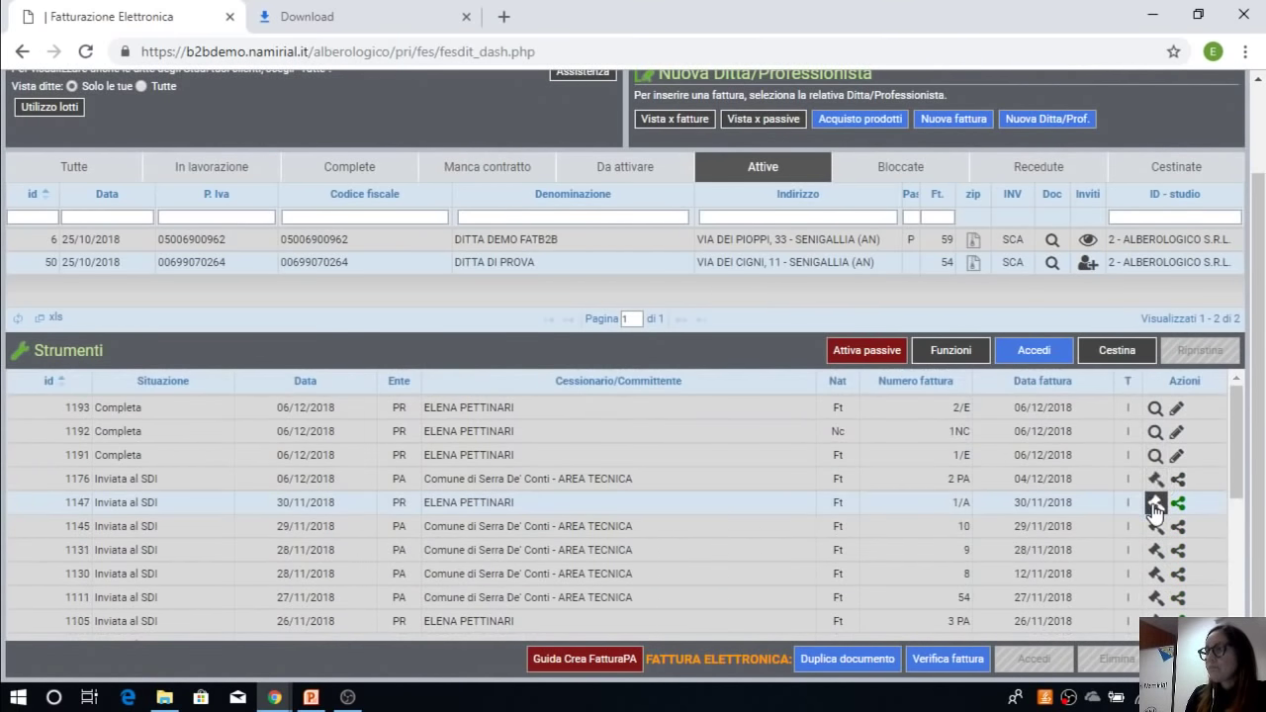
Step: Download invoice 1/A's signed ALB1147.xml.p7m, dismiss the no-app error, and close the receipts window
left_click(1176, 502)
left_click(610, 423)
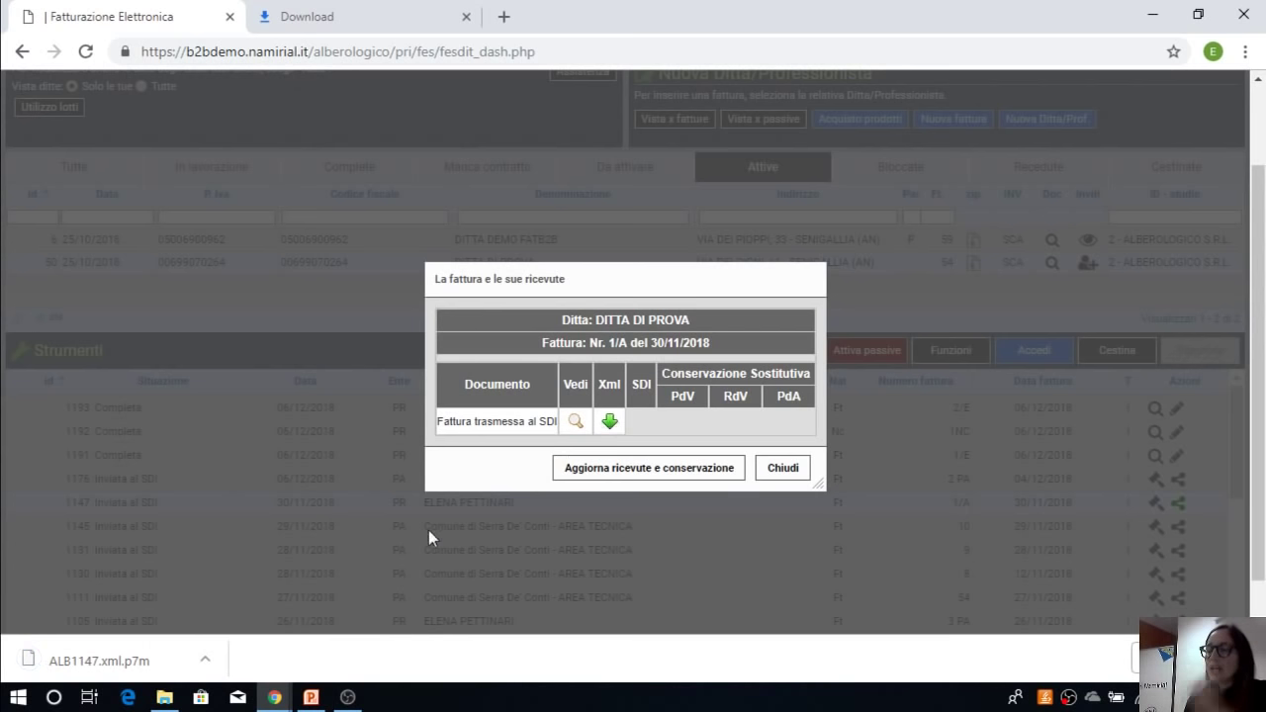
left_click(96, 660)
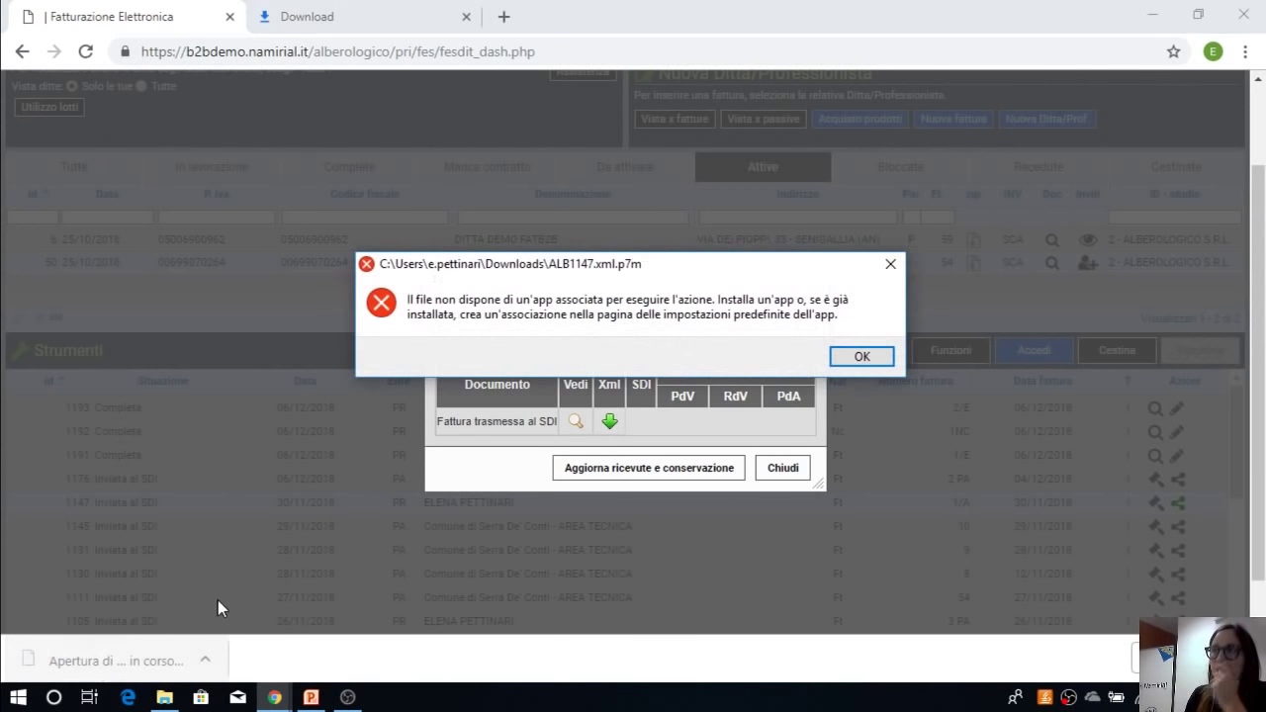
left_click(861, 355)
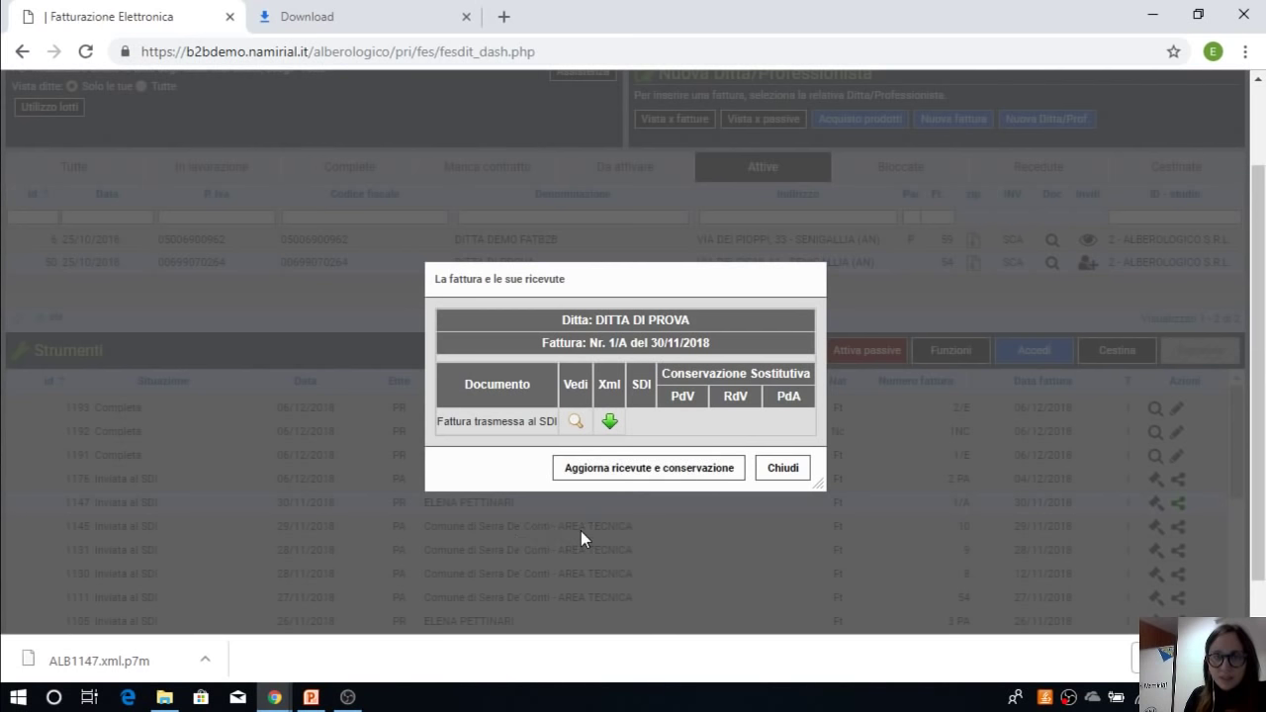
left_click(782, 468)
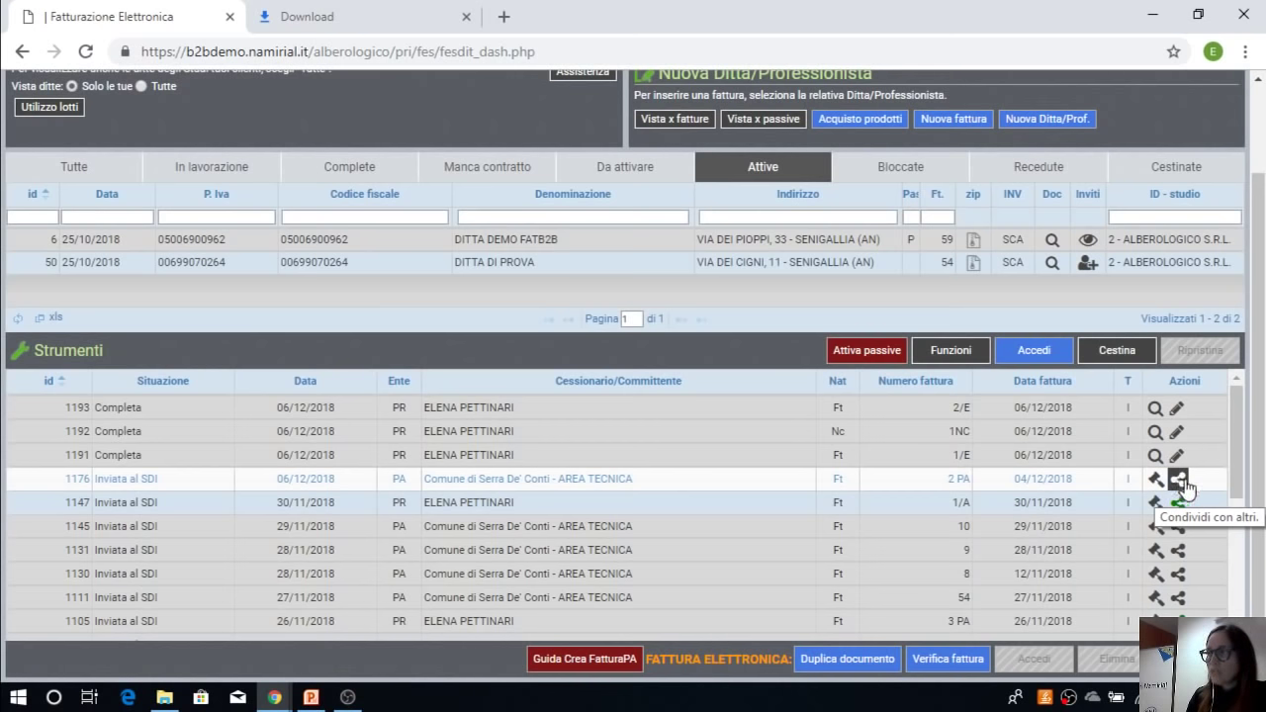
Step: Share invoice 2 PA (row 1176) as a PDF by entering the recipient's e-mail address and sending
left_click(1178, 482)
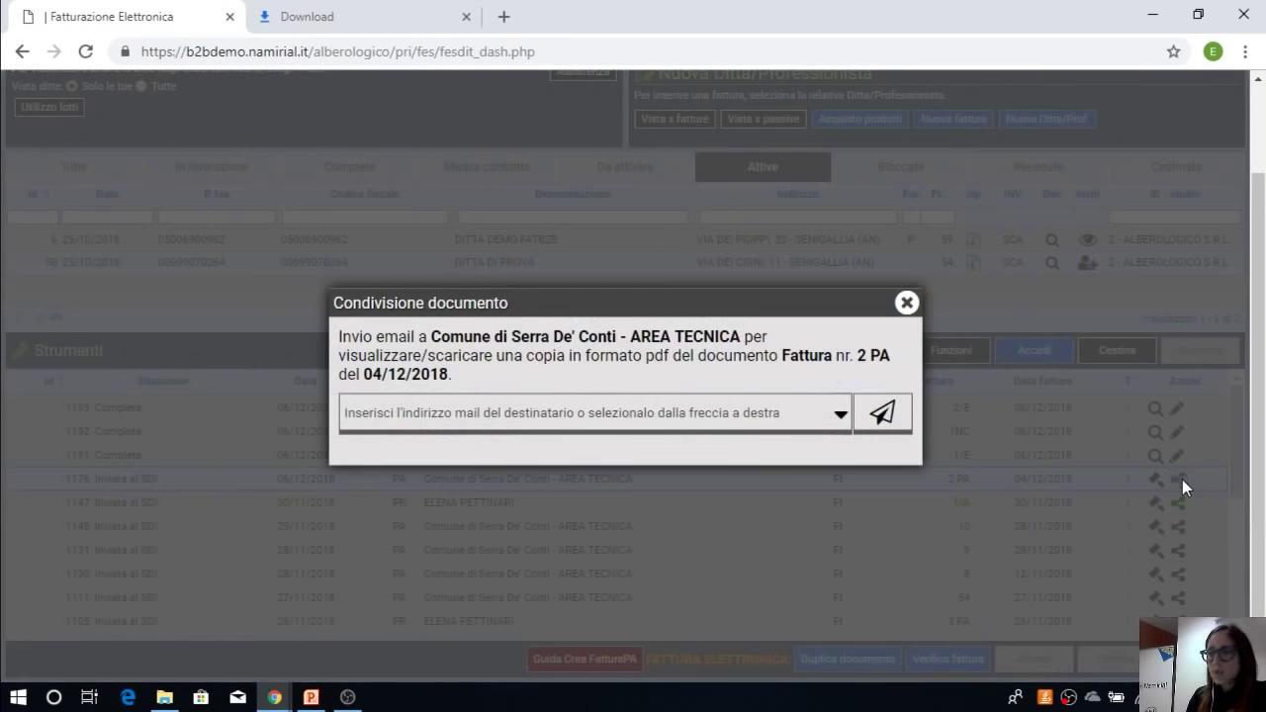
left_click(698, 422)
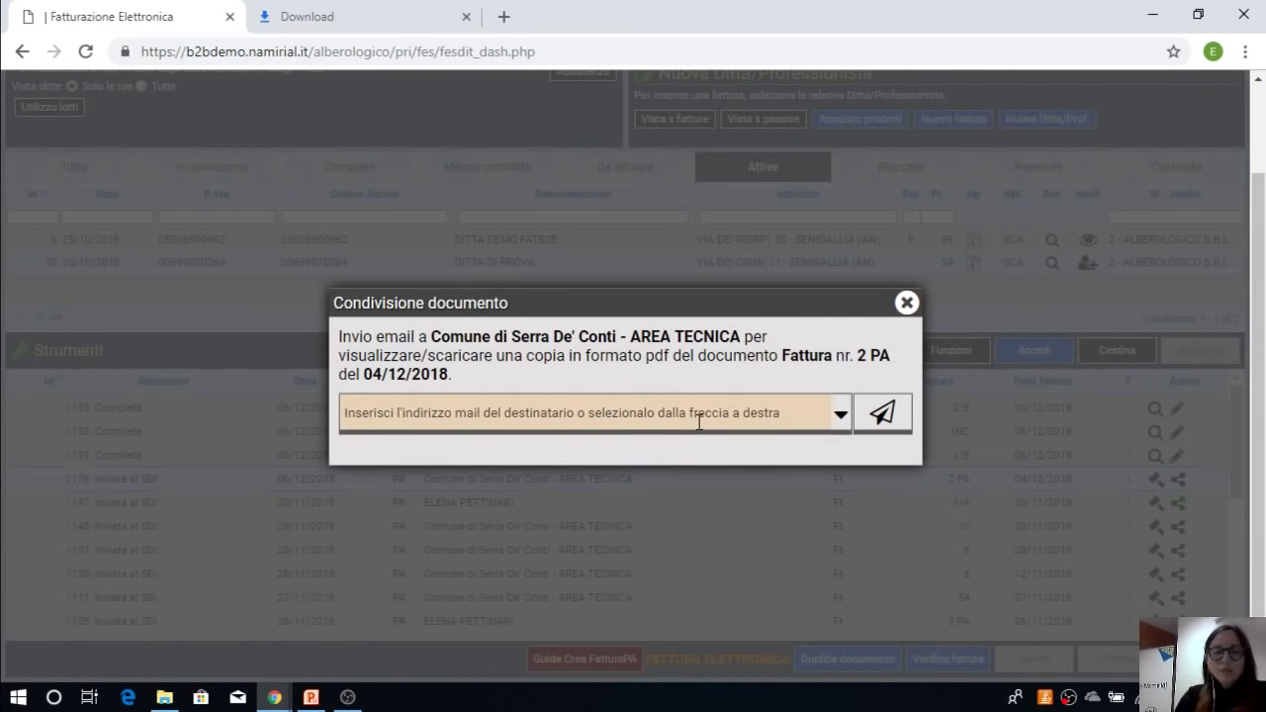
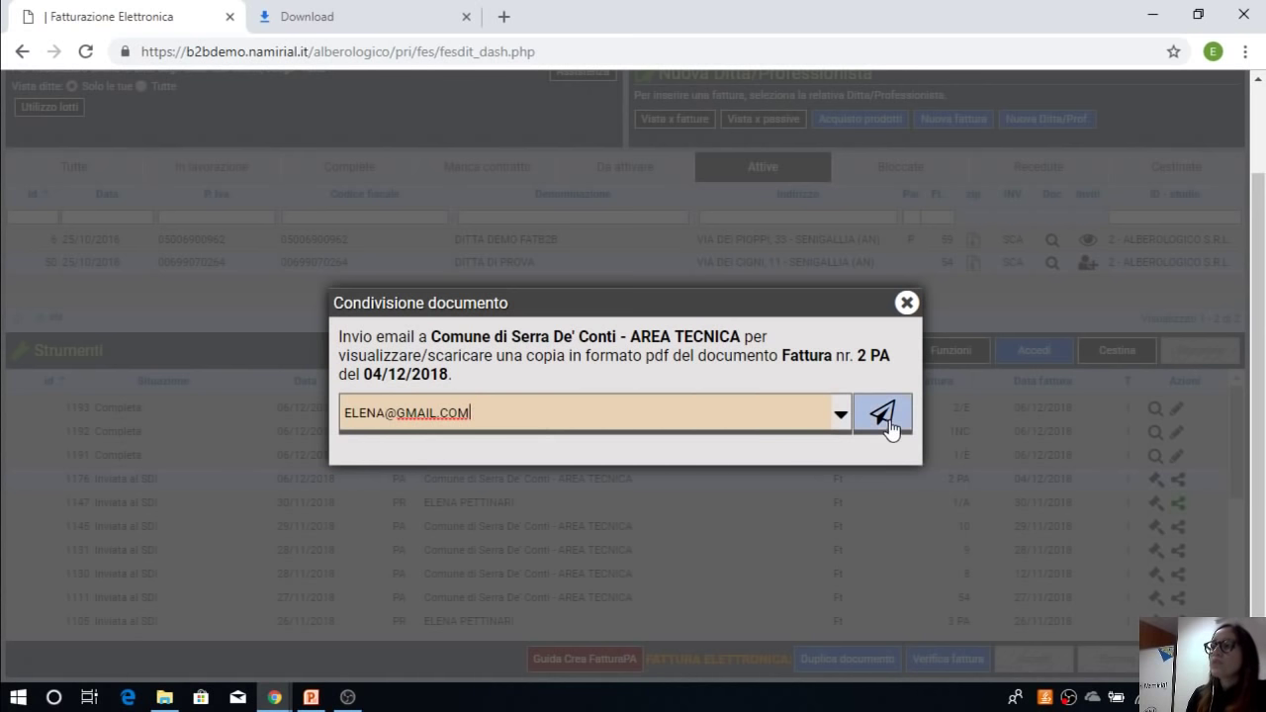
left_click(907, 304)
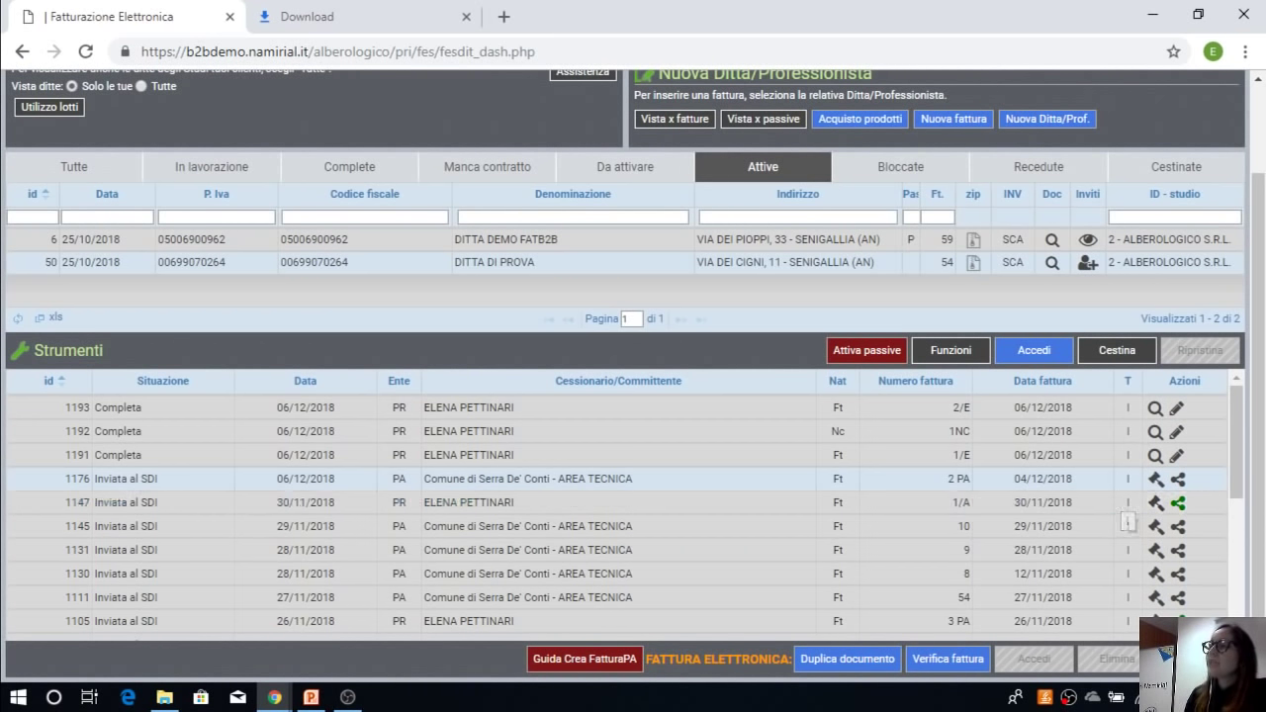
Step: Review the passive-invoice reception activation form, then list DITTA DEMO FATB2B's invoices on the dashboard
left_click(849, 354)
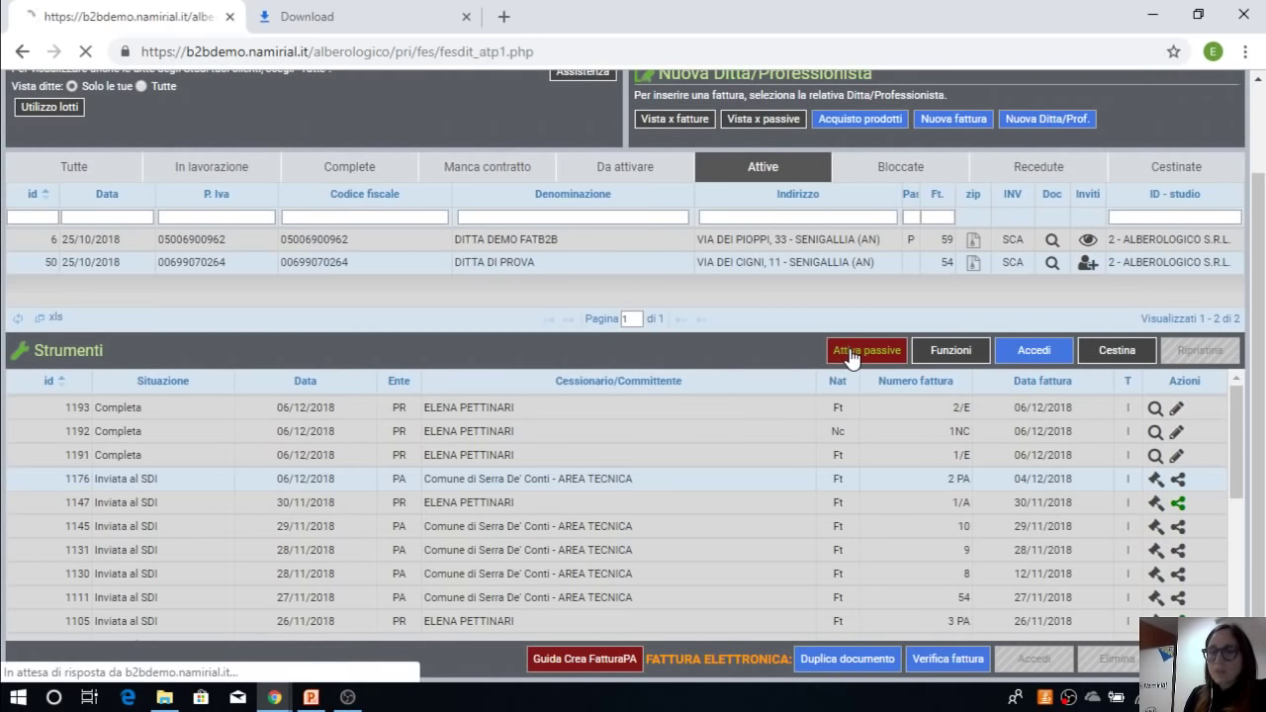
scroll(608, 377, "down", 1)
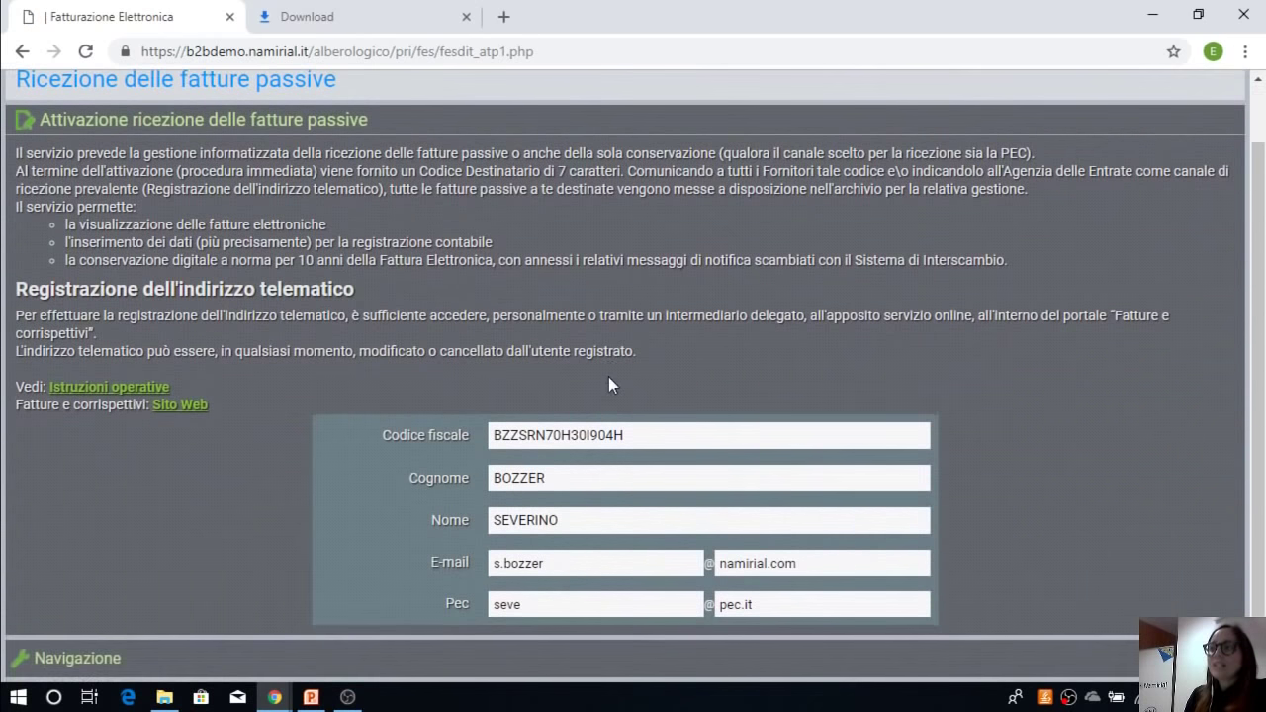
scroll(608, 373, "up", 1)
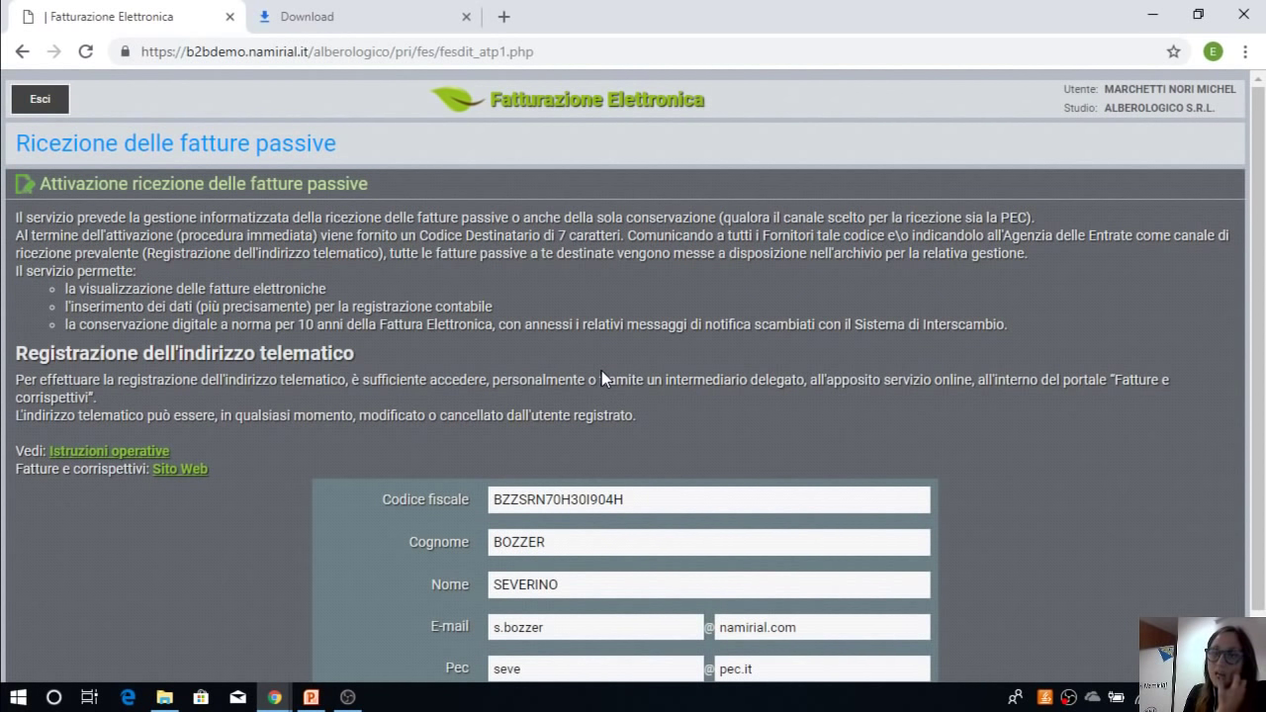
left_click(56, 101)
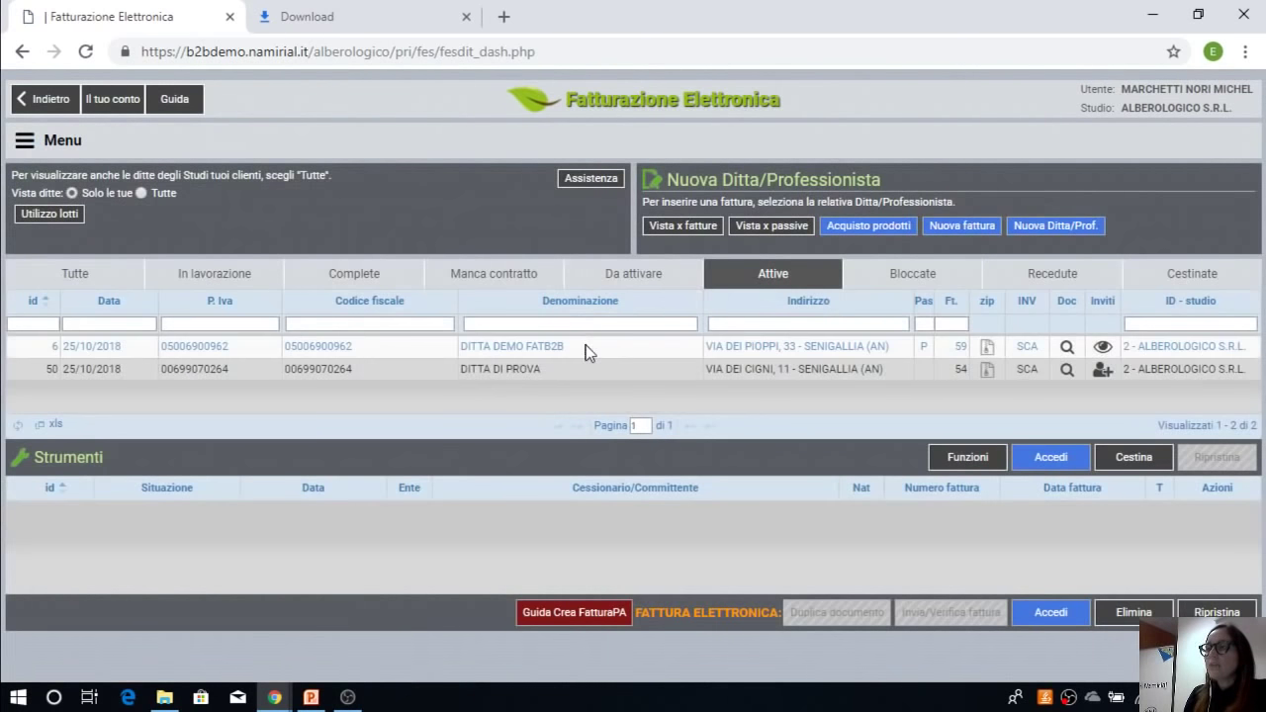
left_click(585, 352)
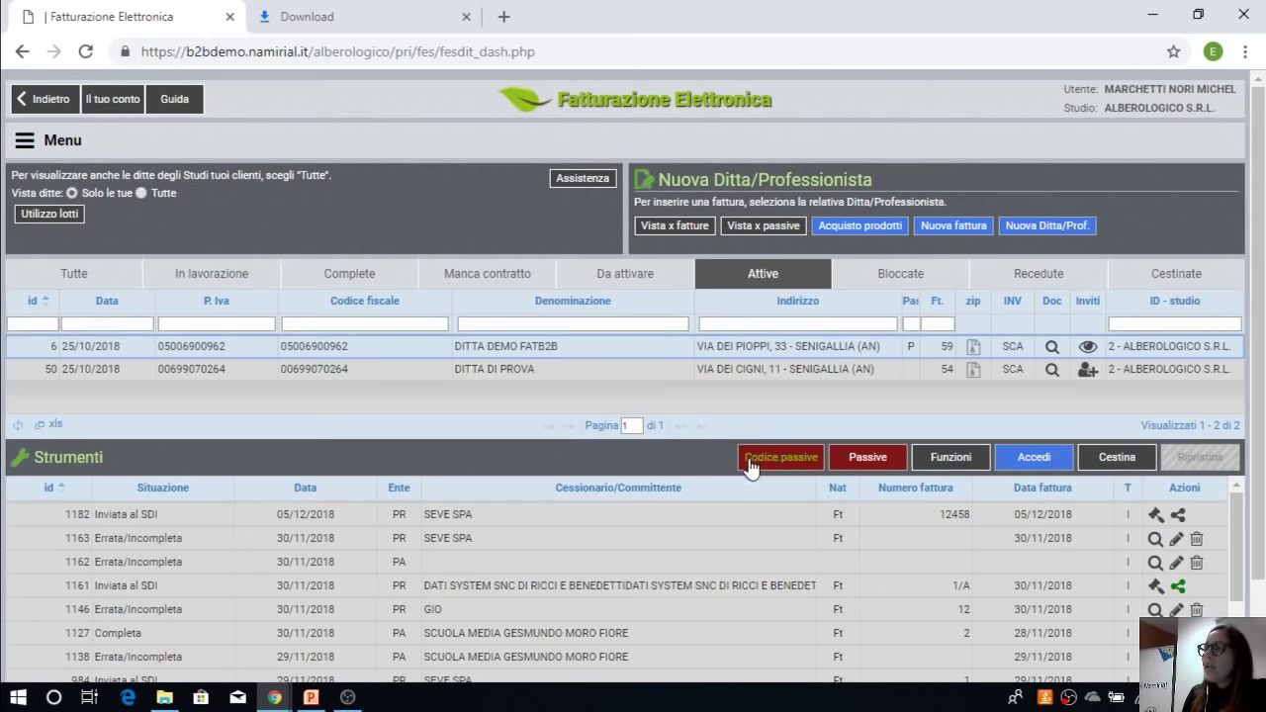
Step: Show and select the seven-character Codice Destinatario for passive invoices, then return to the dashboard
left_click(768, 465)
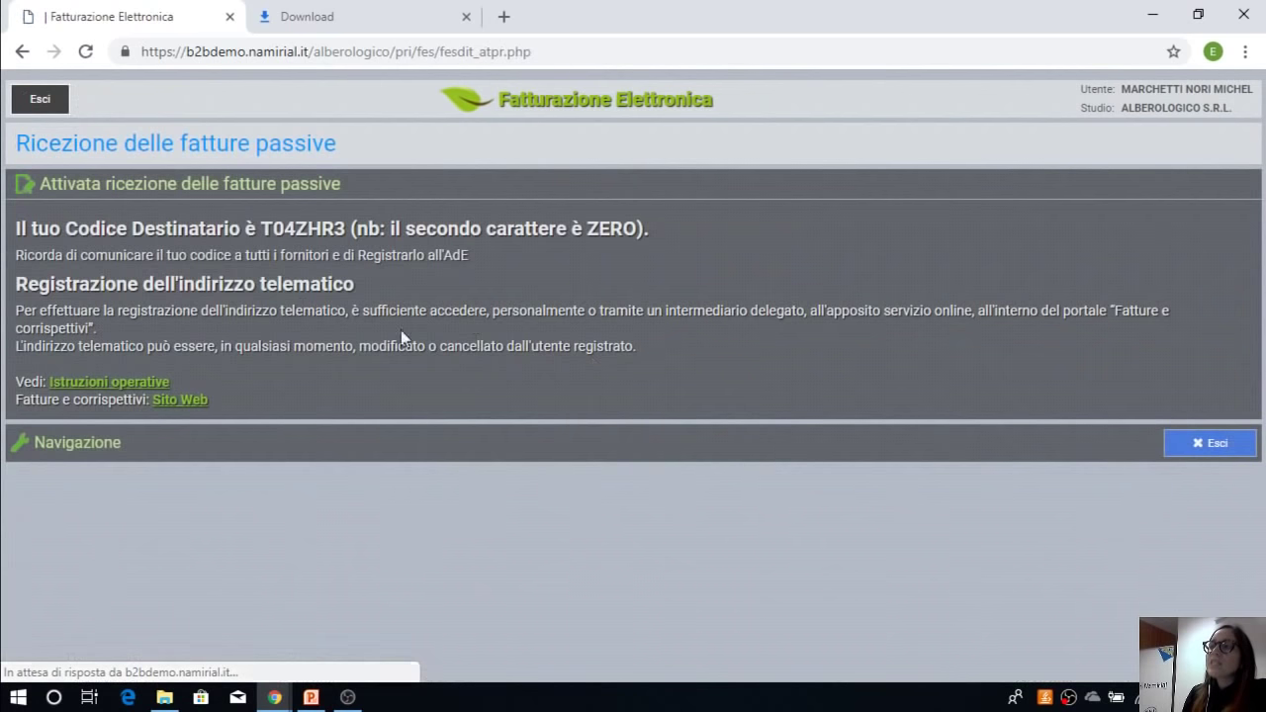
left_click_drag(259, 229, 348, 235)
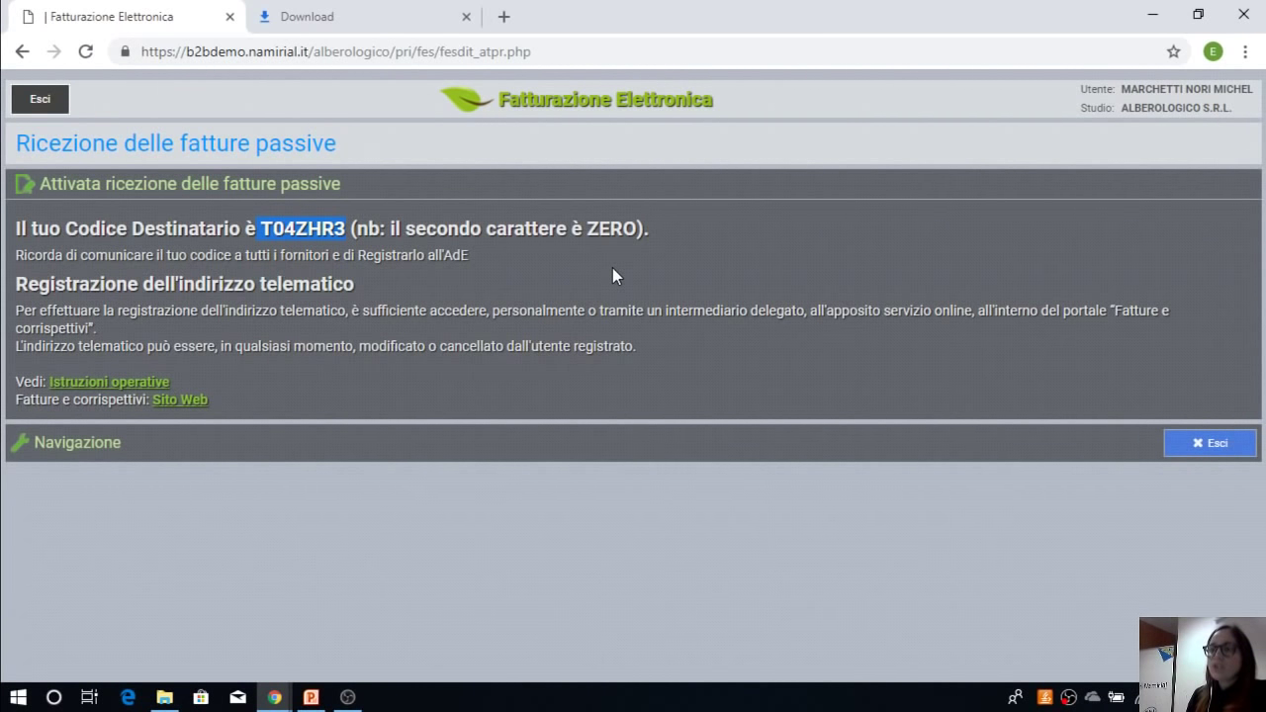
left_click(1192, 444)
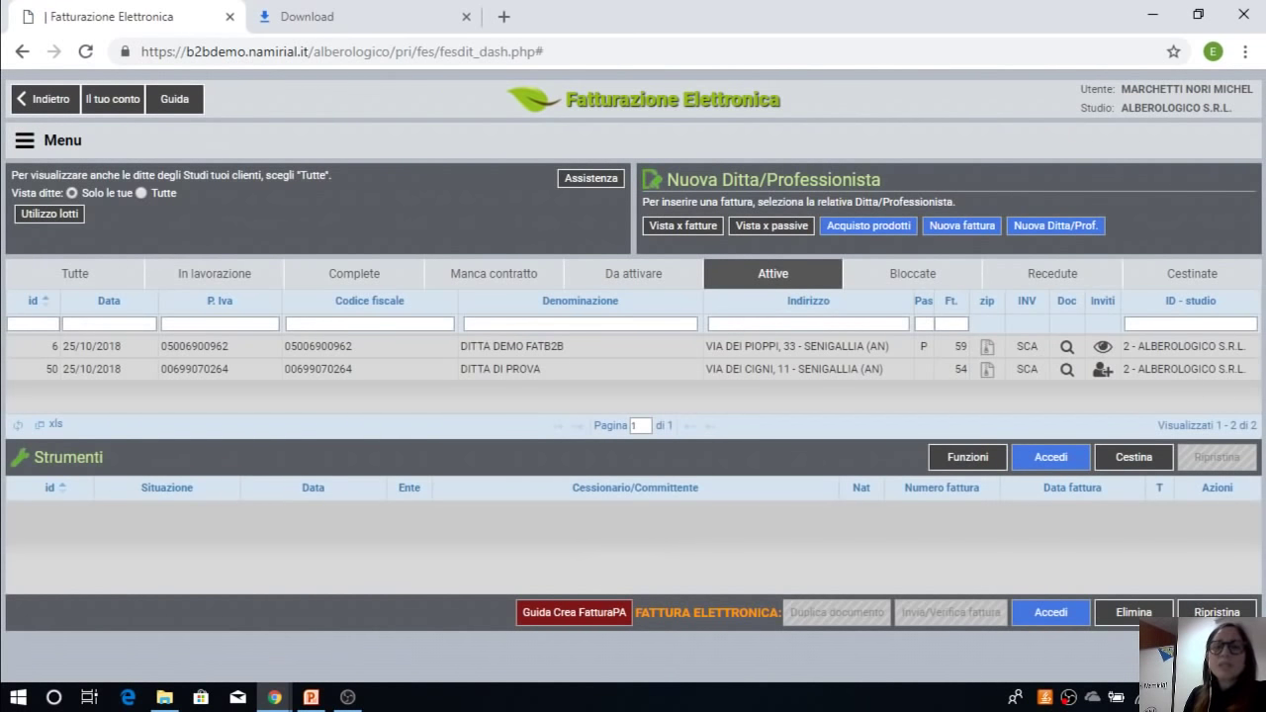
Step: Open DITTA DEMO FATB2B's received invoices and view invoice 04/PA of 02/05/2018 from ARZANI
left_click(544, 348)
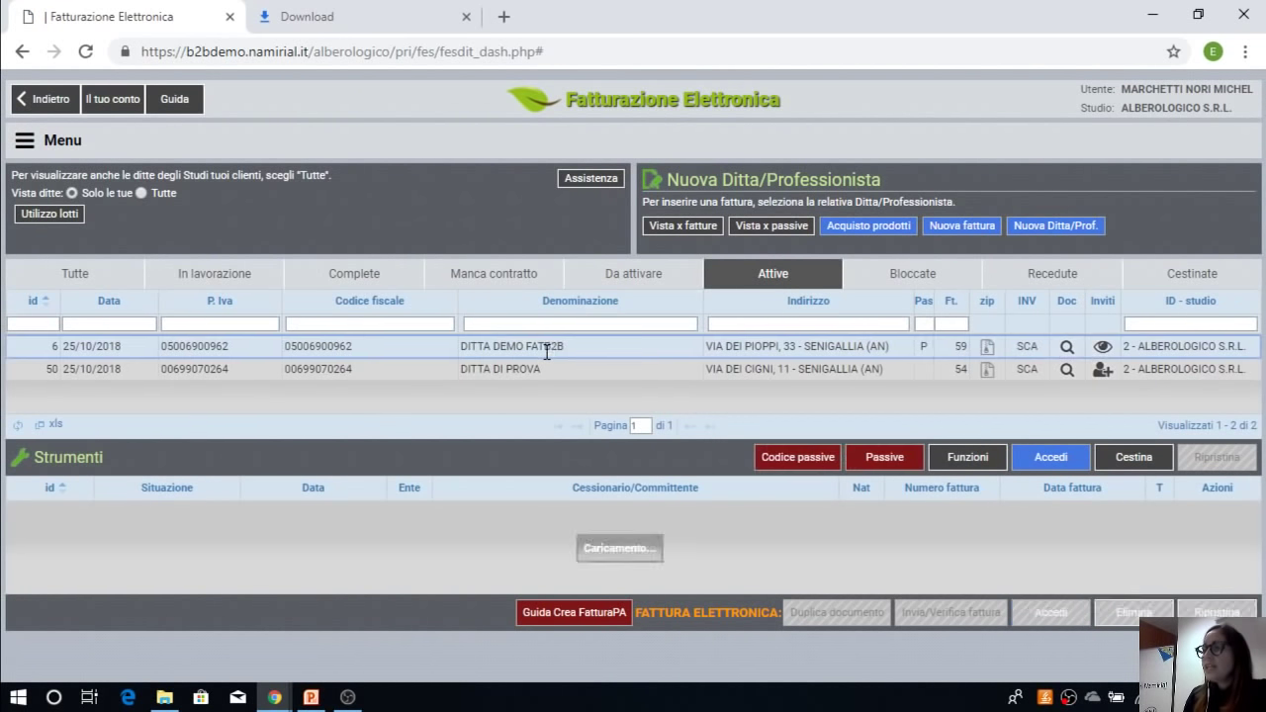
left_click(752, 227)
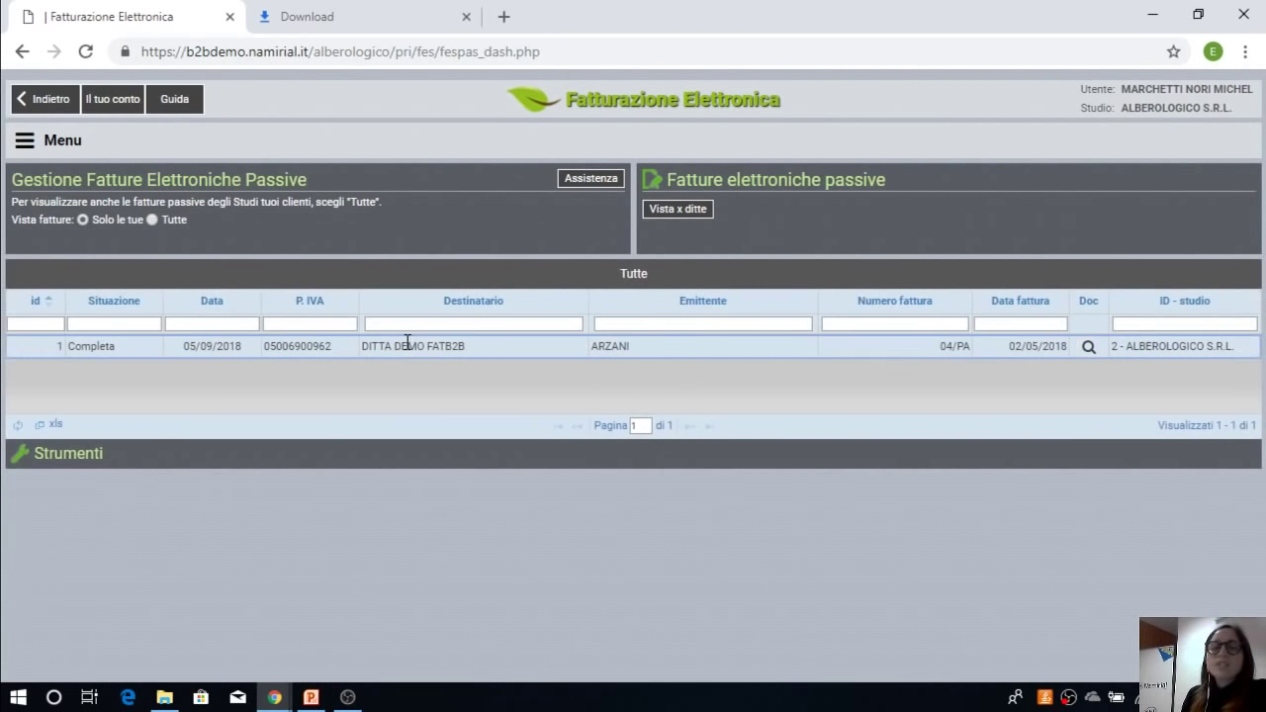
left_click(1089, 348)
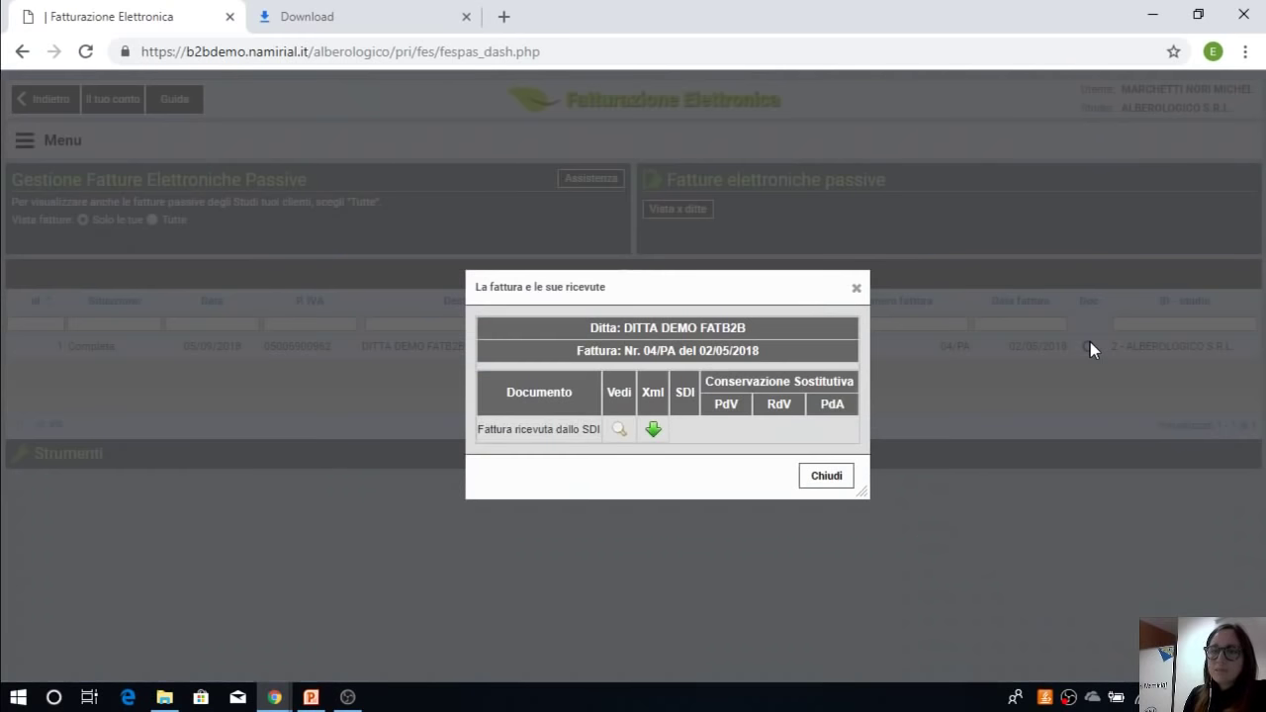
left_click(620, 429)
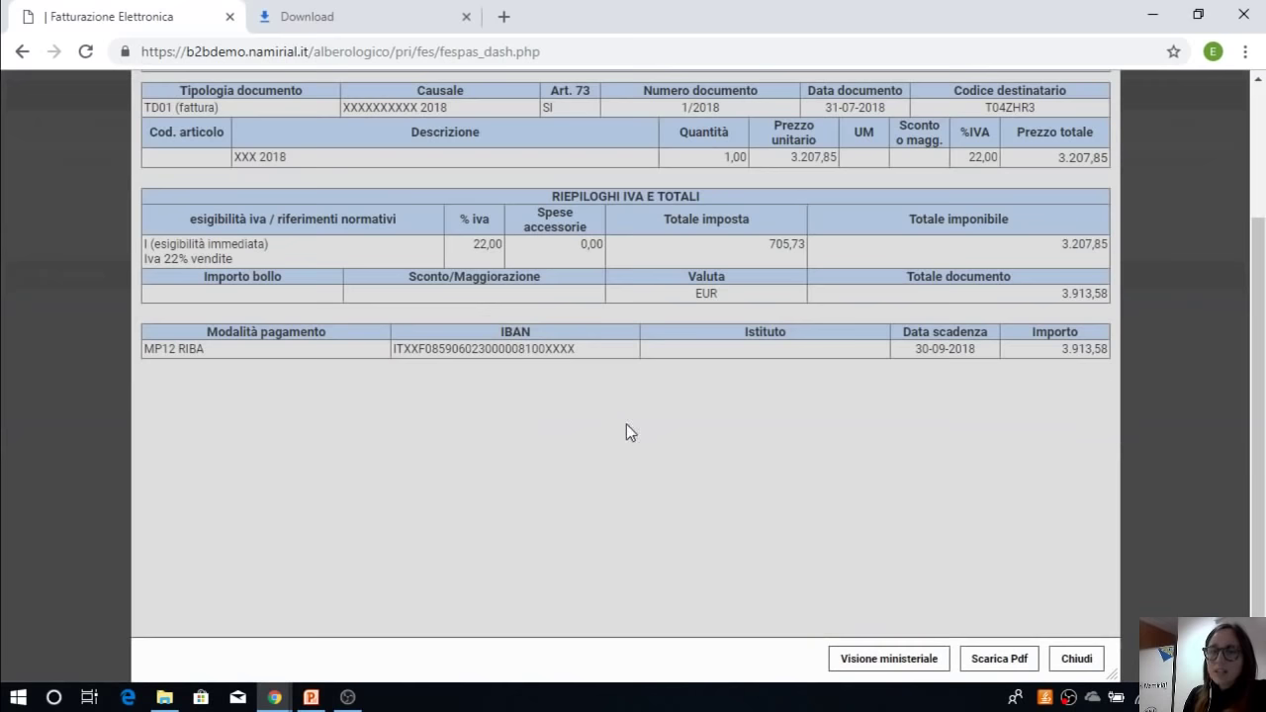
scroll(969, 356, "up", 2)
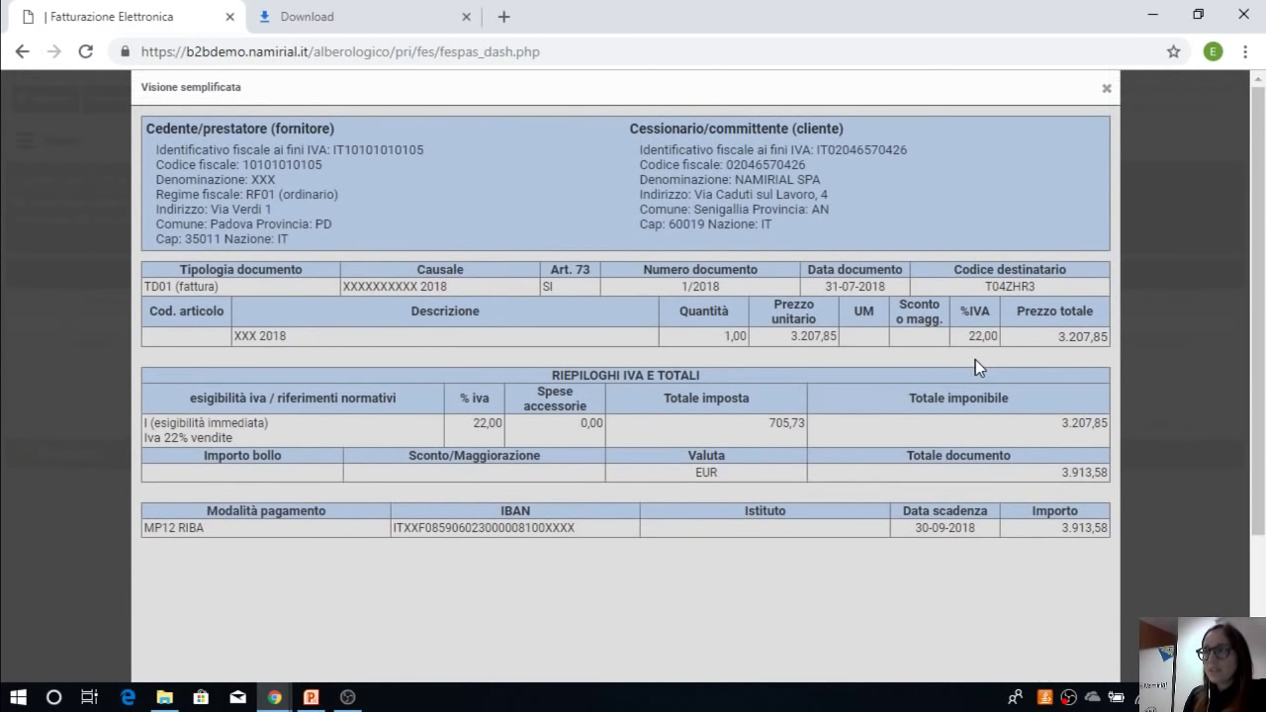
scroll(975, 359, "down", 2)
scroll(976, 366, "up", 2)
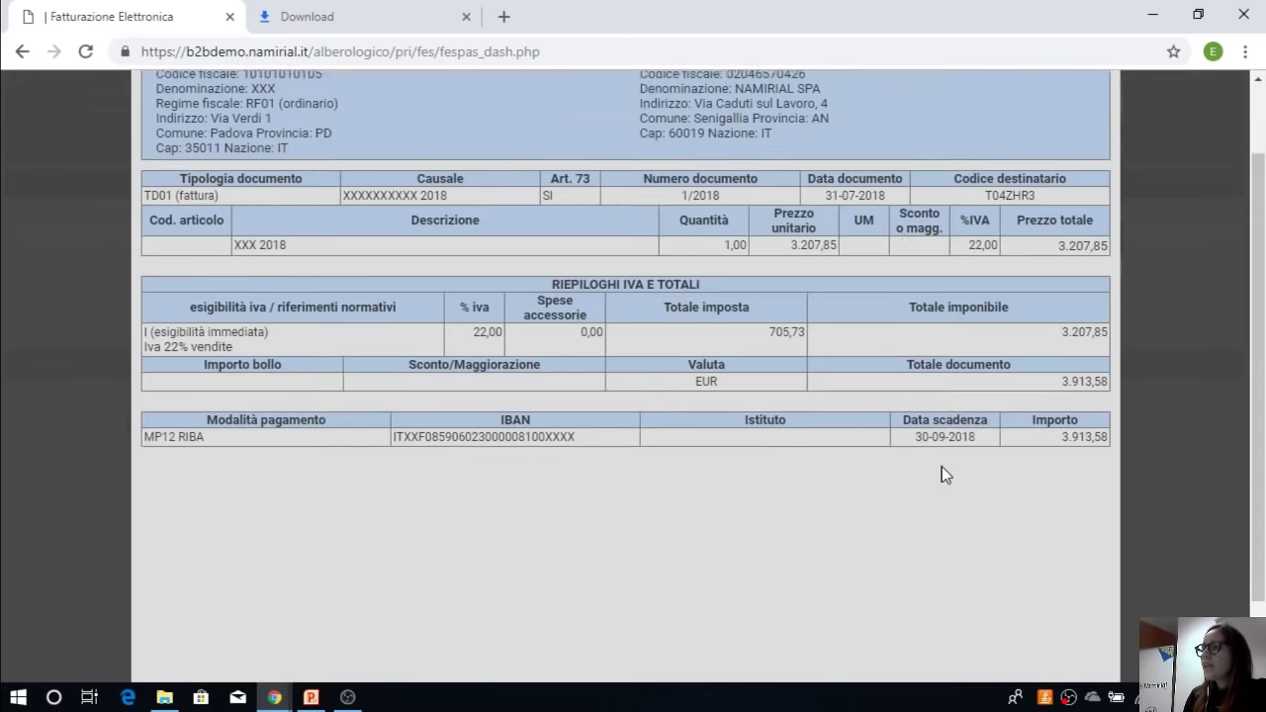
scroll(944, 473, "down", 2)
Step: Close invoice 04/PA's detail and receipts windows and go back to the per-company view
left_click(1083, 659)
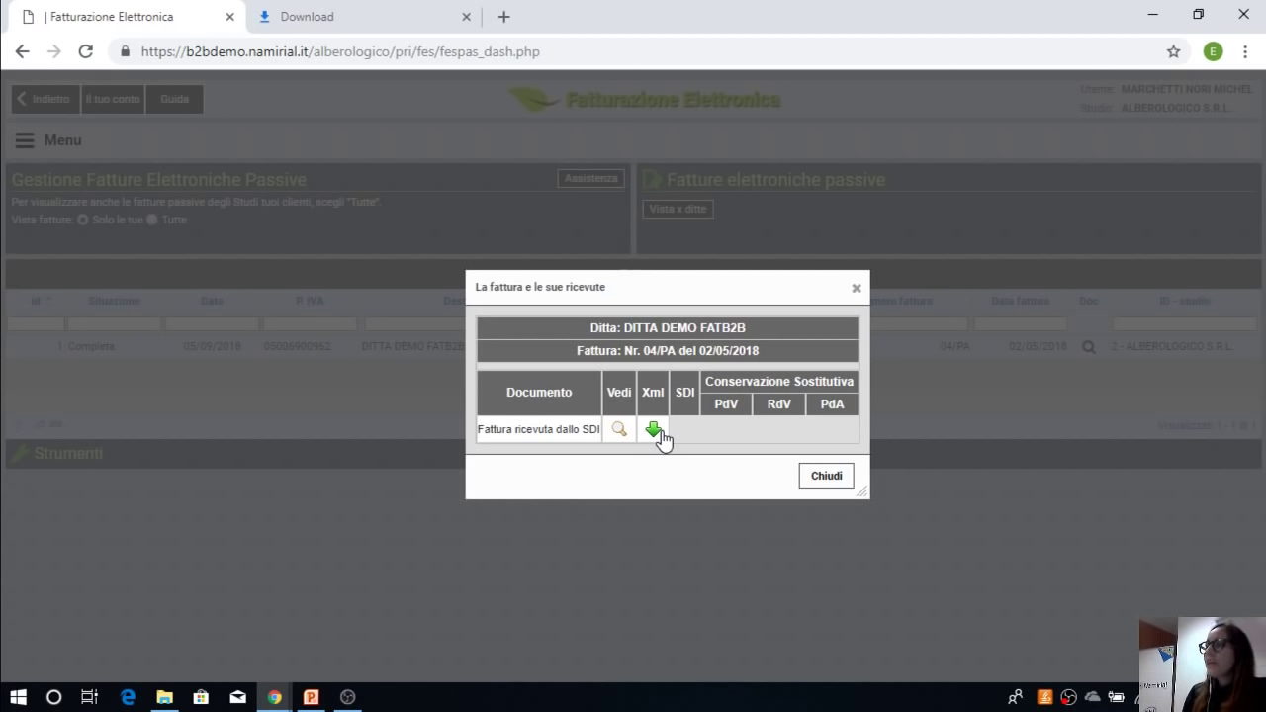
left_click(827, 478)
left_click(677, 221)
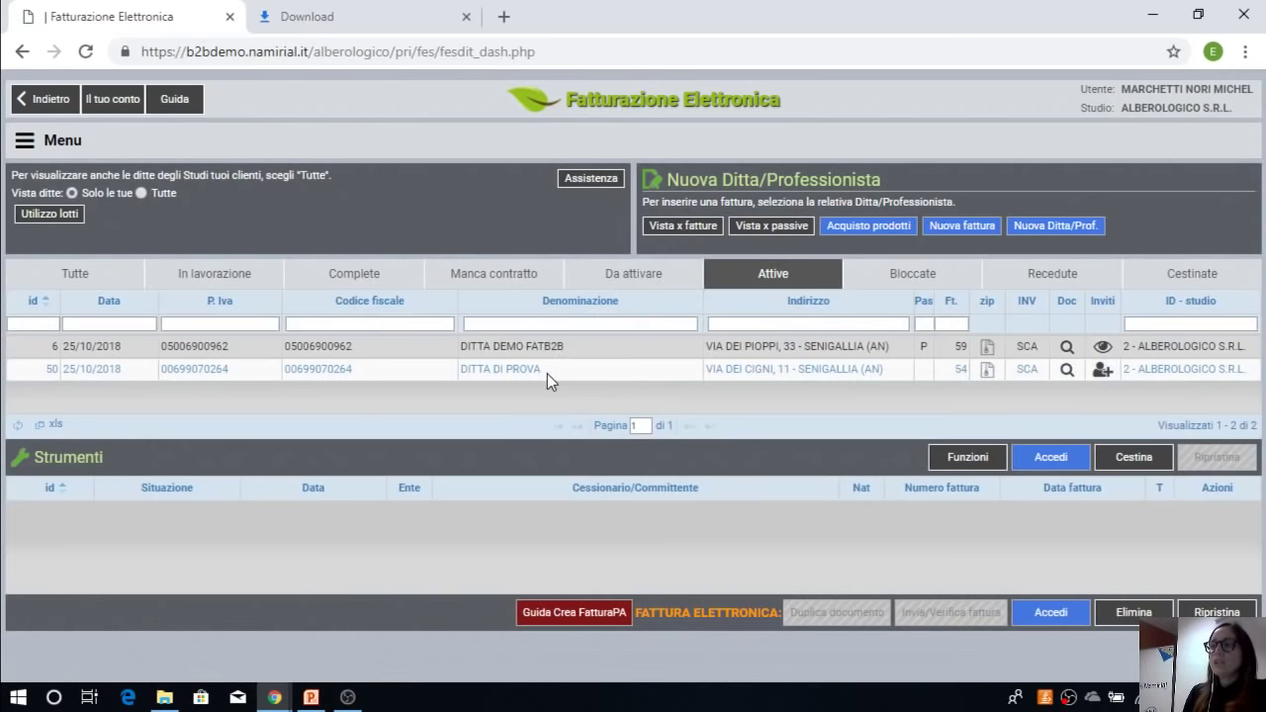
Step: Select the DITTA DI PROVA row to list its invoices, including 2 PA Inviata al SDI
left_click(547, 374)
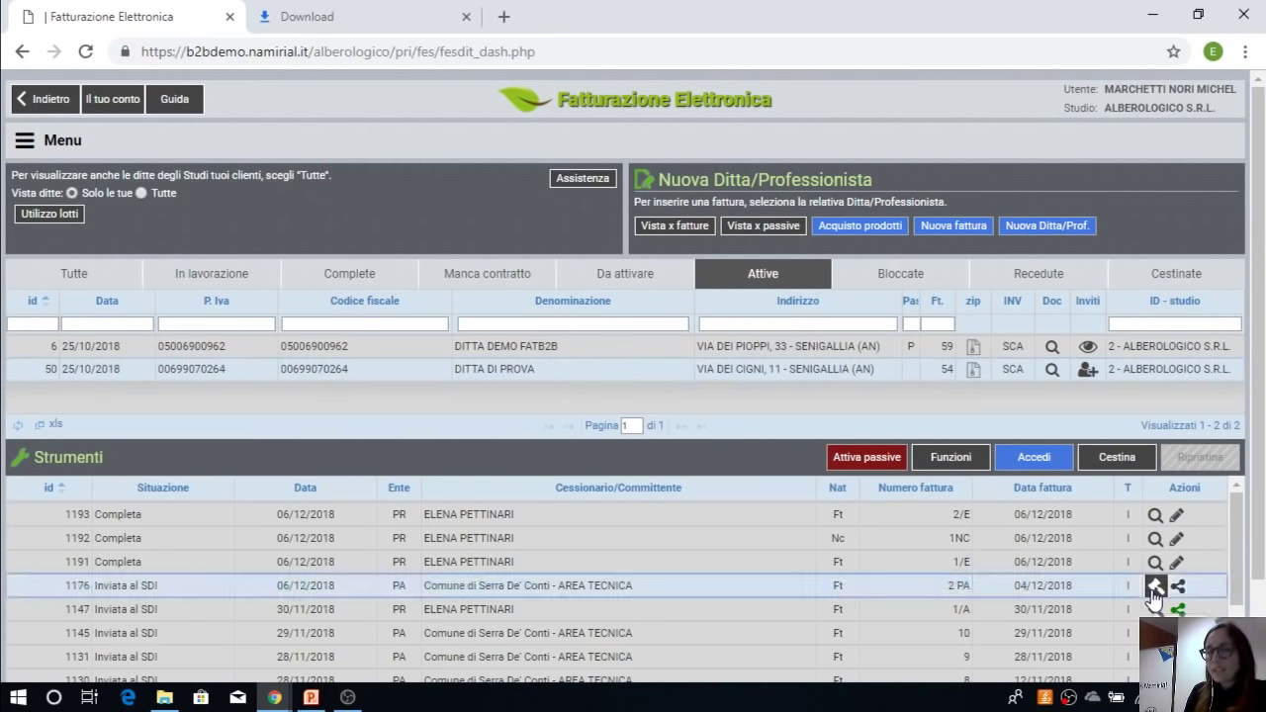
Step: Update invoice 2 PA's receipts and conservation status, revealing a Notifica di scarto of 06/12/2018, then close
left_click(1154, 588)
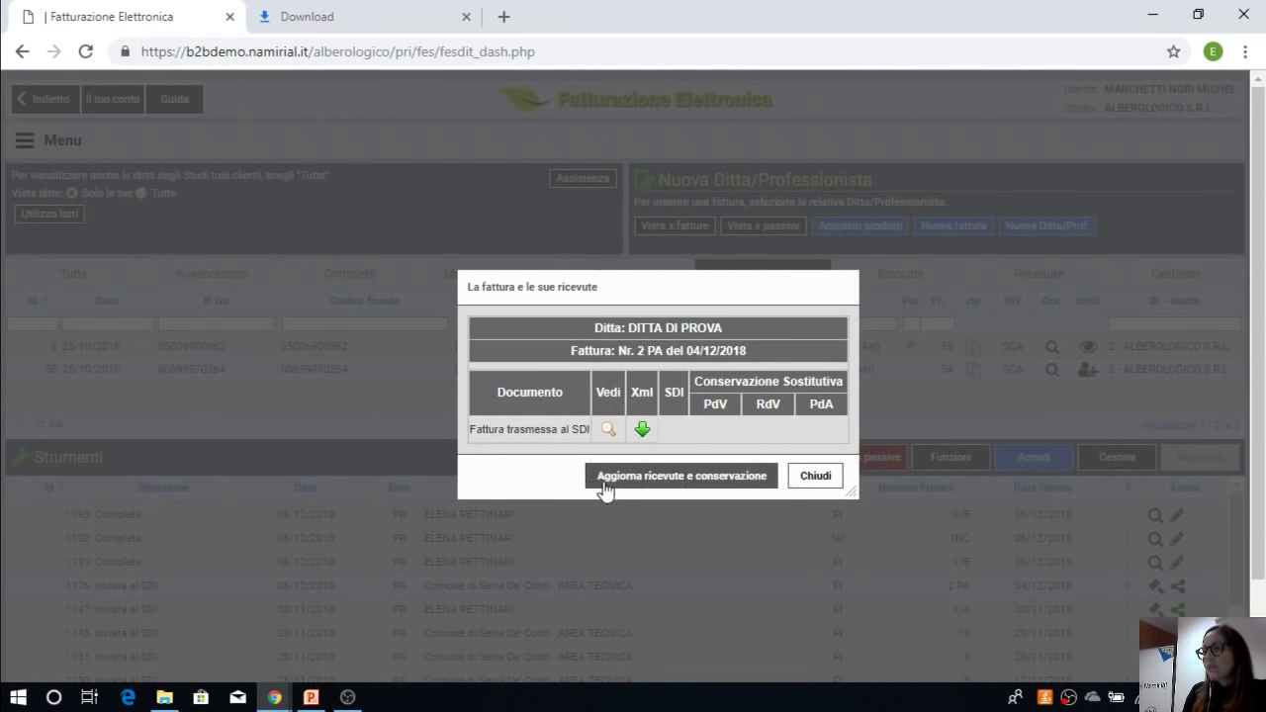
left_click(710, 480)
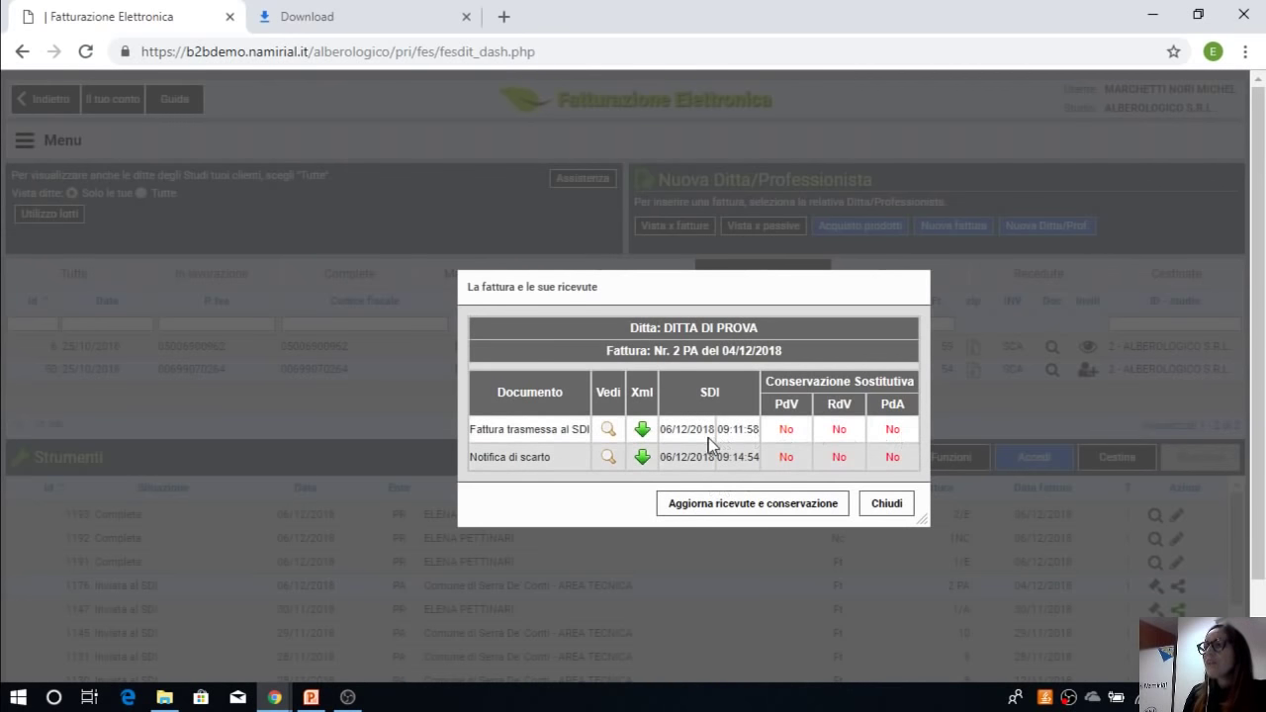
left_click(917, 427)
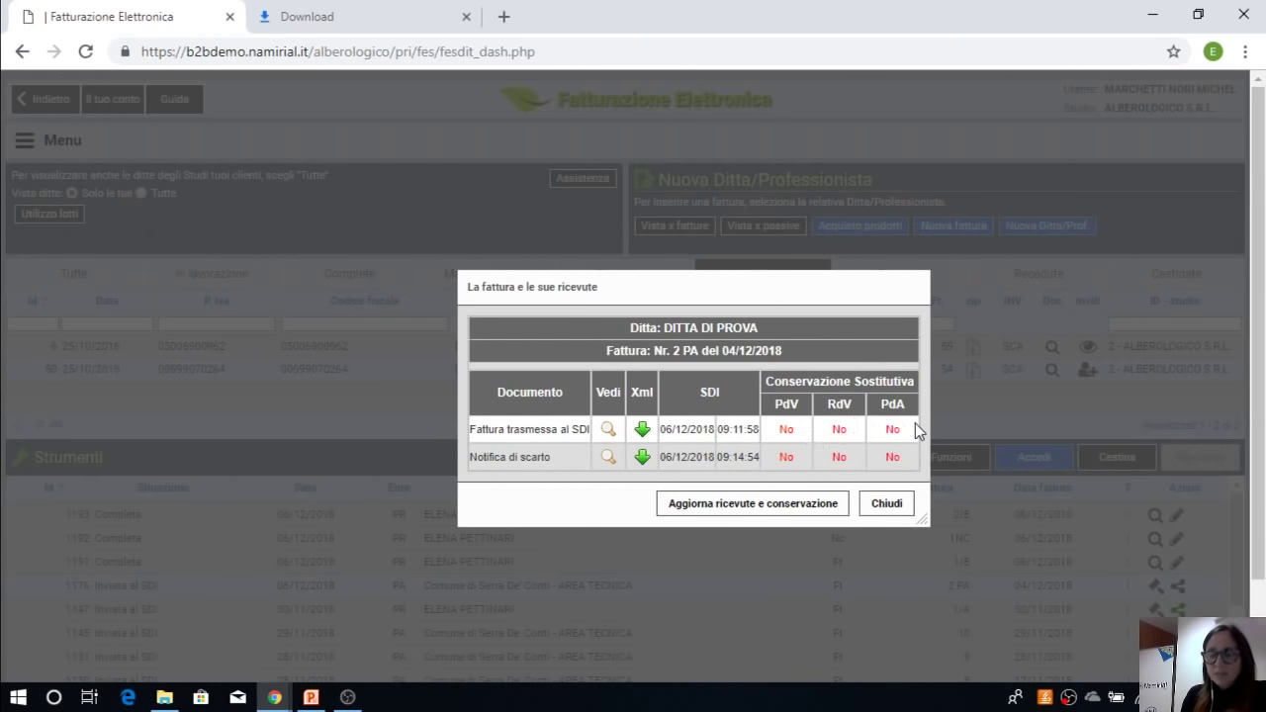
left_click(887, 504)
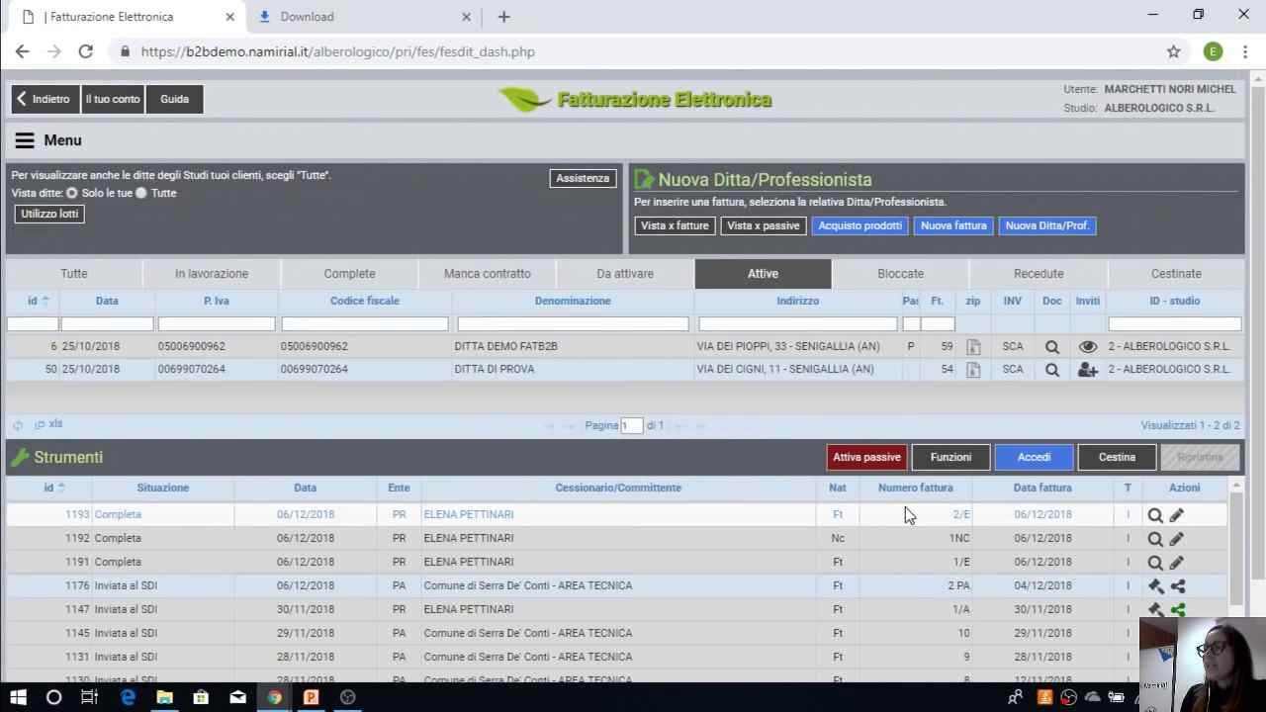